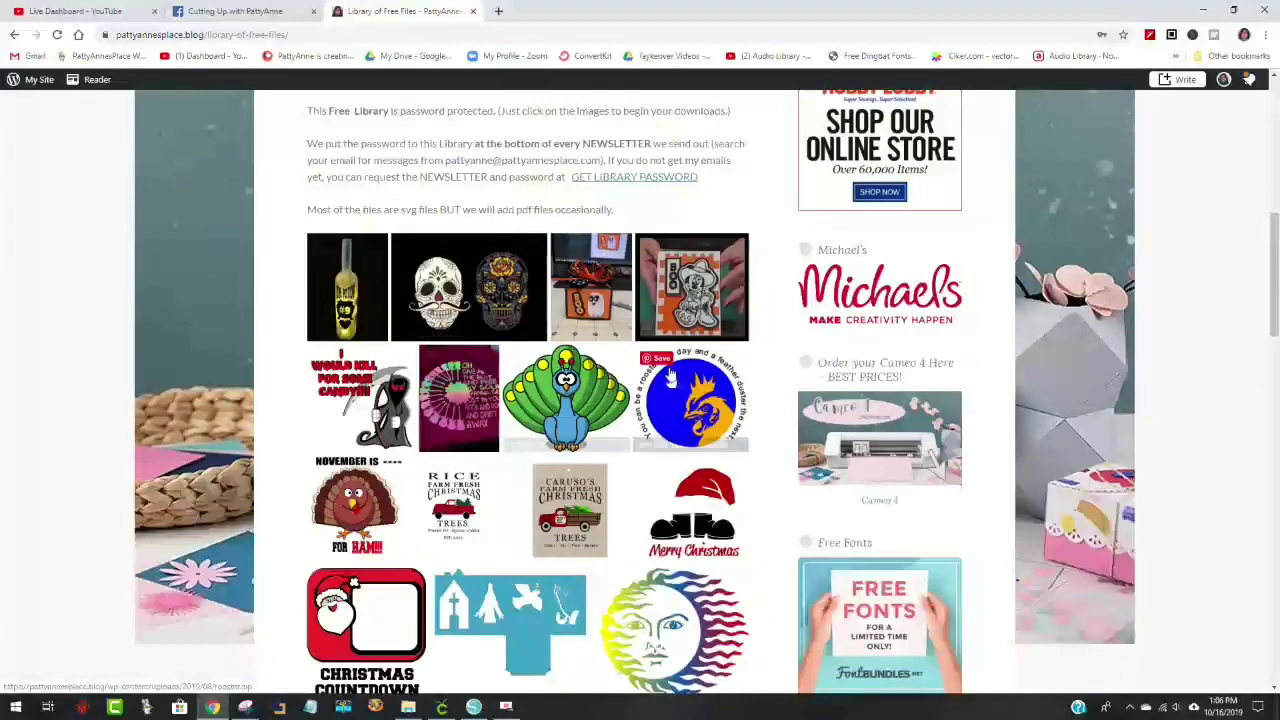
Look over the designs in the library of free files and switch to the Rice Tree Farm document in Silhouette Studio
{"action": "scroll", "coordinate": [670, 375], "scroll_direction": "down", "scroll_amount": 2}
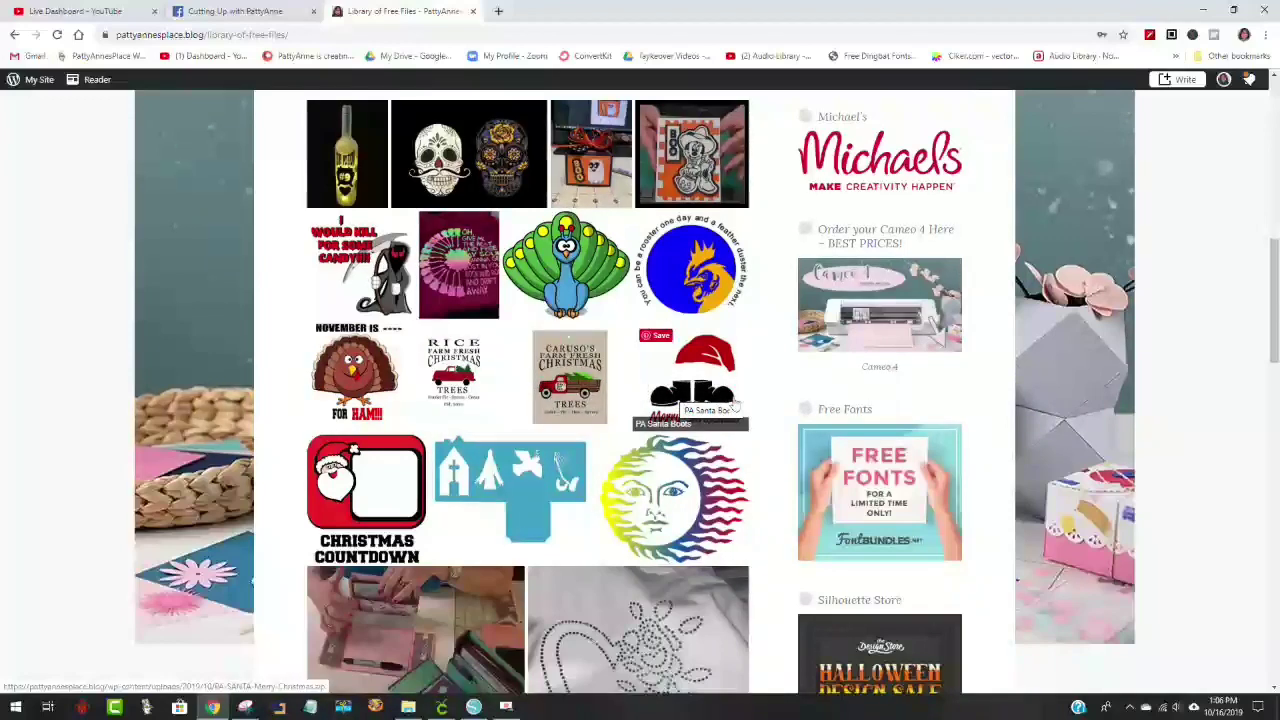
{"action": "scroll", "coordinate": [735, 405], "scroll_direction": "down", "scroll_amount": 1}
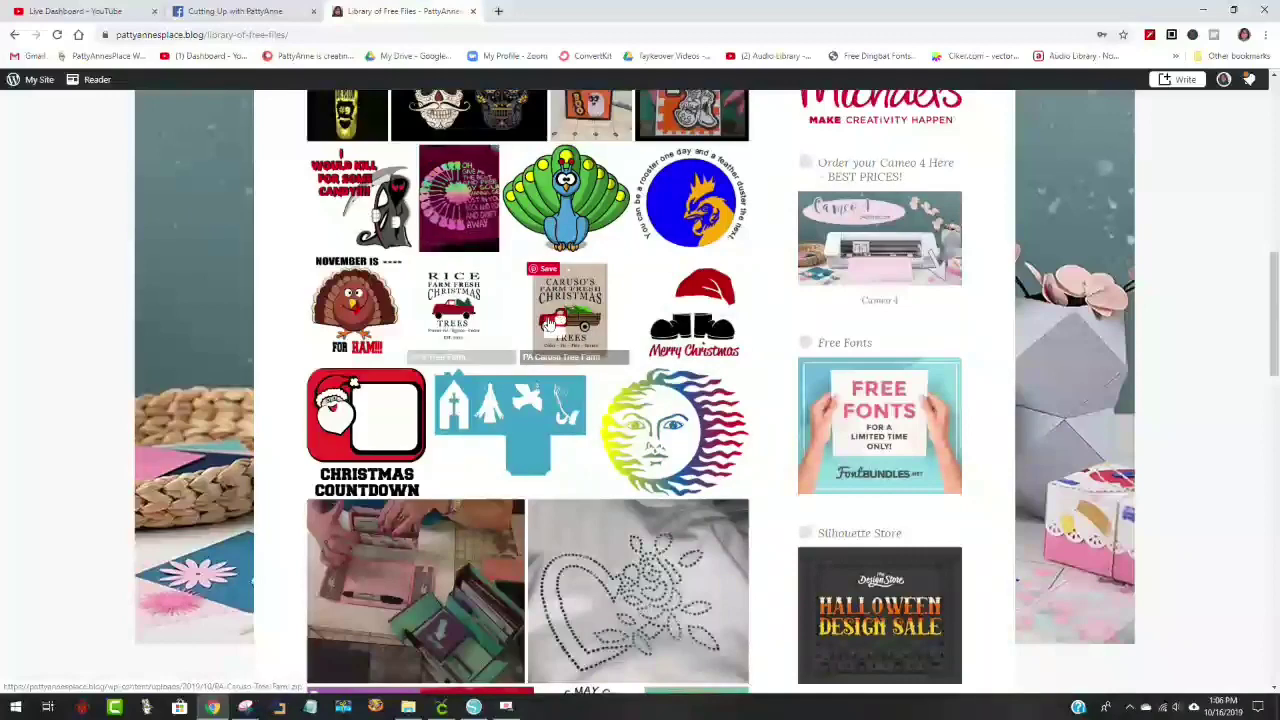
{"action": "scroll", "coordinate": [548, 325], "scroll_direction": "up", "scroll_amount": 8}
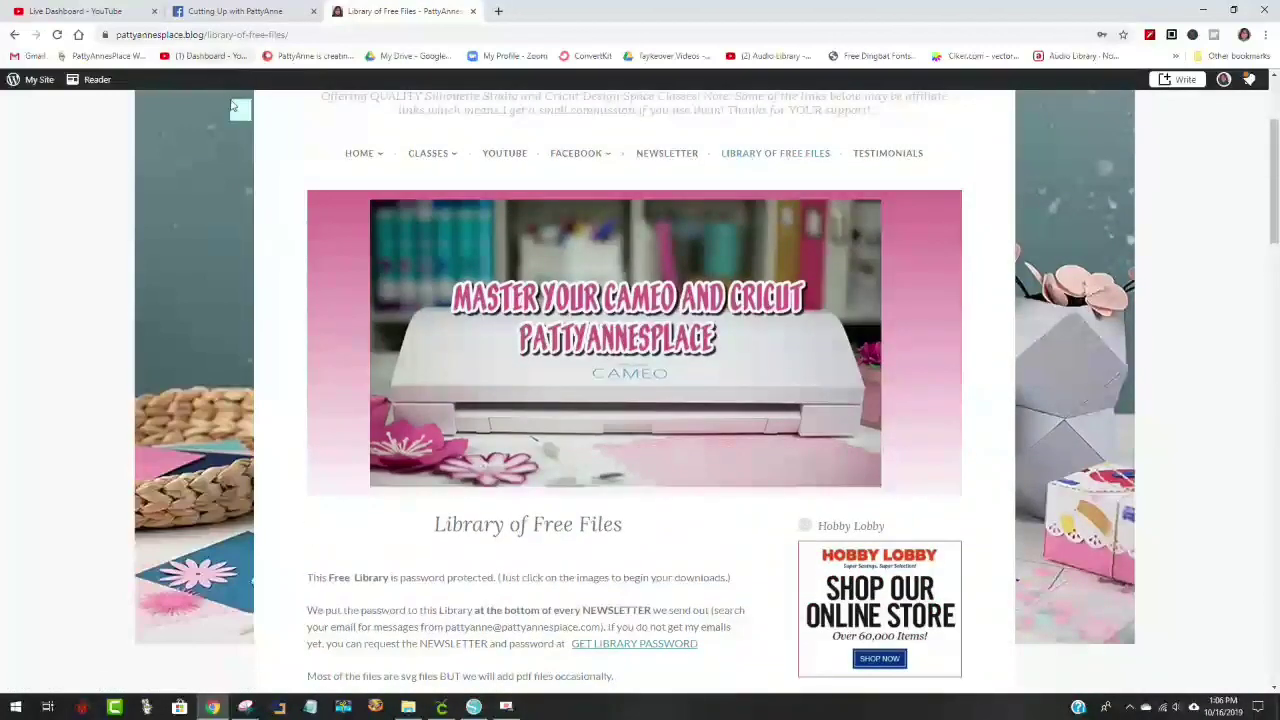
{"action": "mouse_move", "coordinate": [476, 713]}
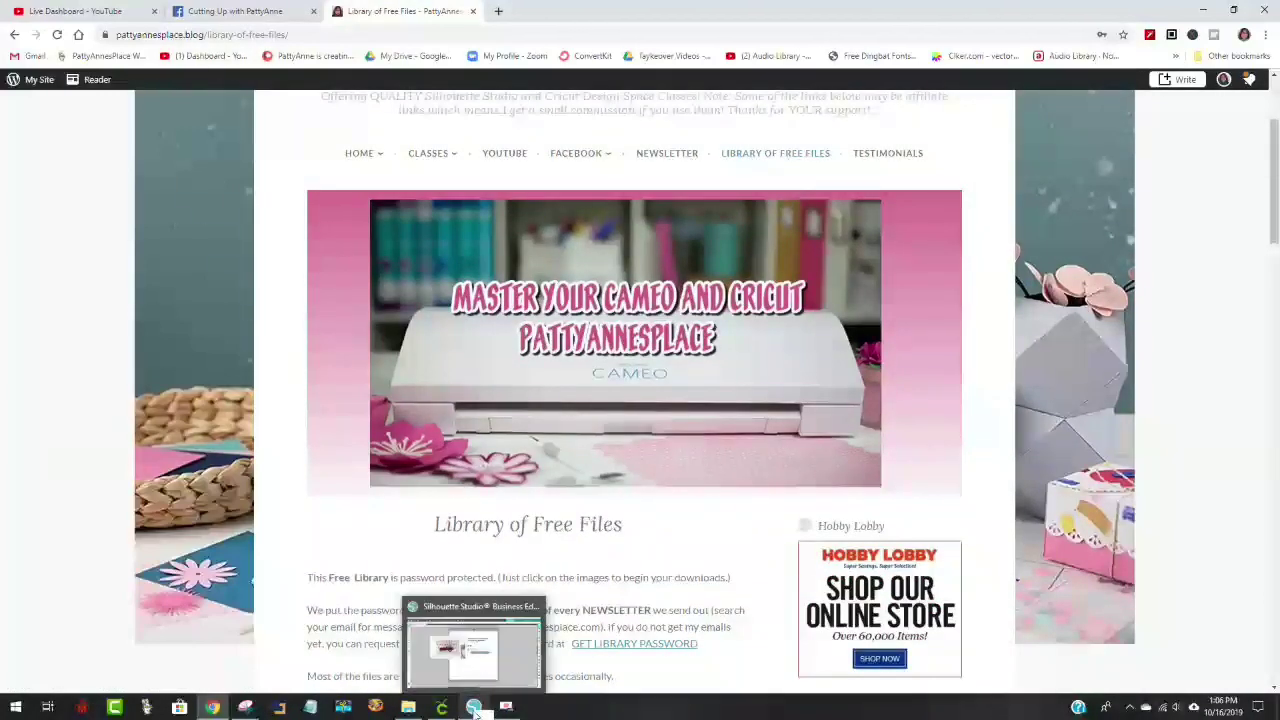
{"action": "left_click", "coordinate": [476, 713]}
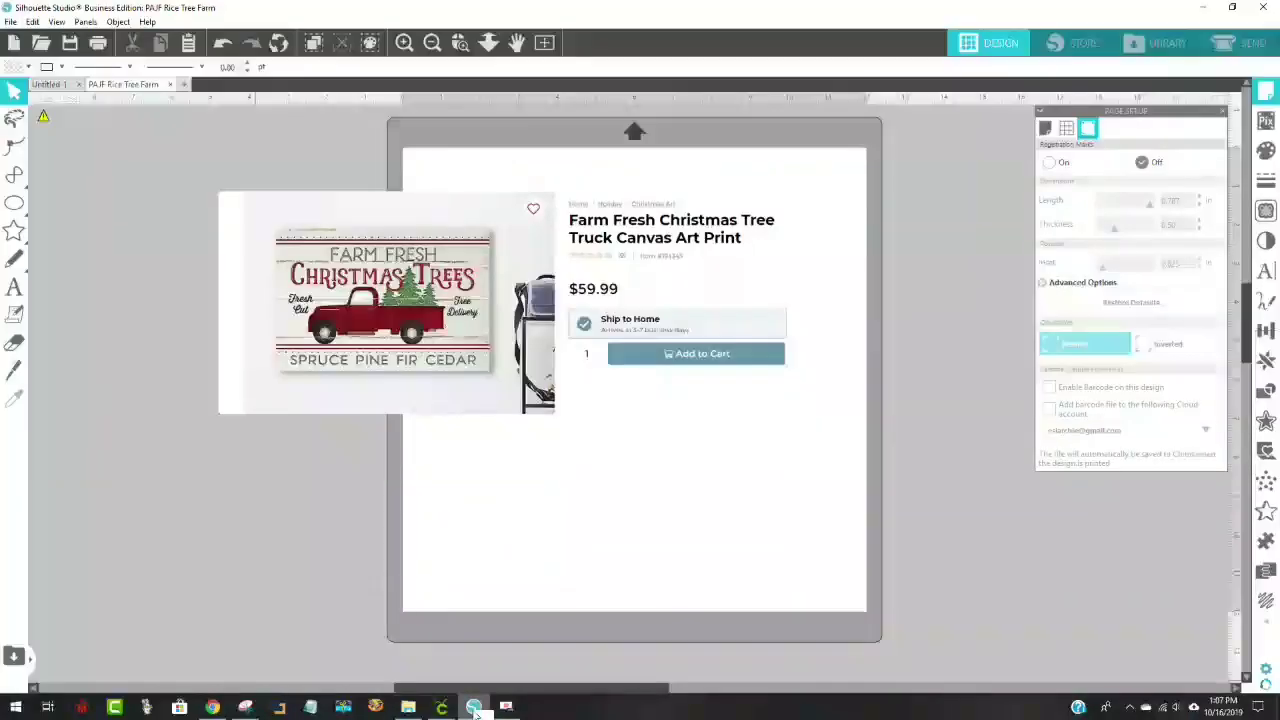
Move the Farm Fresh Christmas Tree product image off the left side of the page
{"action": "left_click_drag", "start_coordinate": [492, 348], "coordinate": [653, 369]}
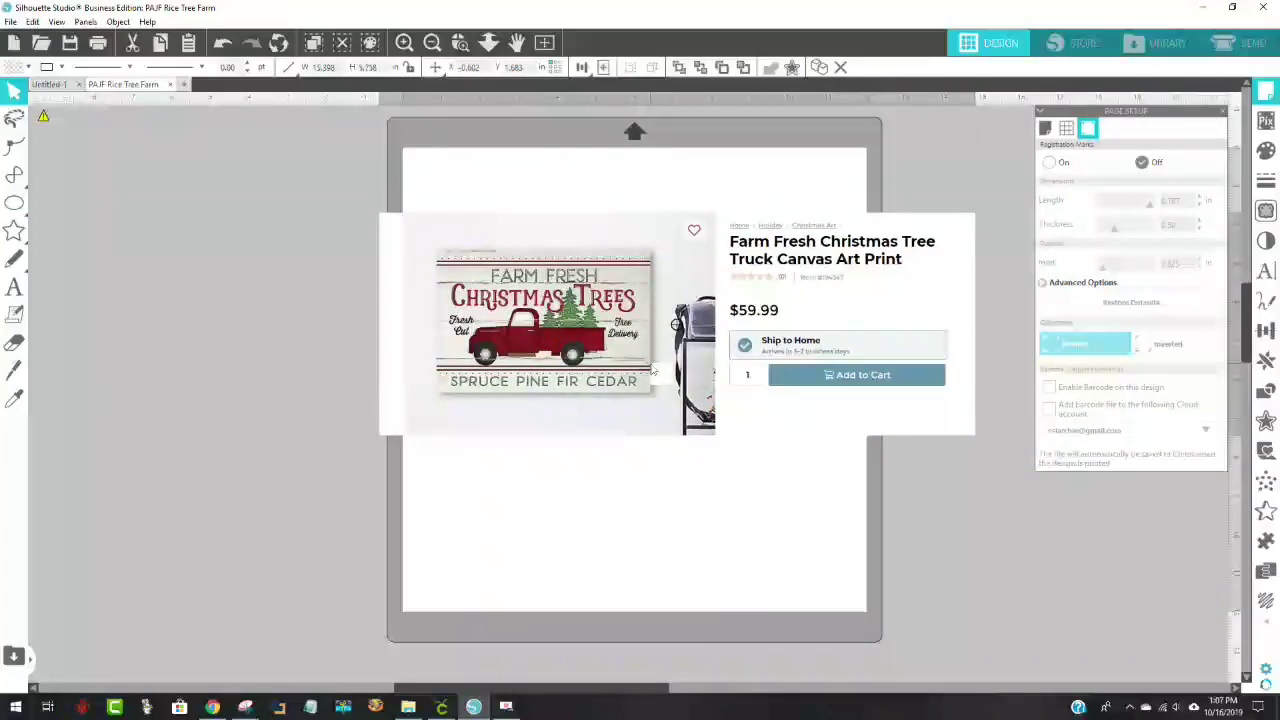
{"action": "key", "text": "Escape"}
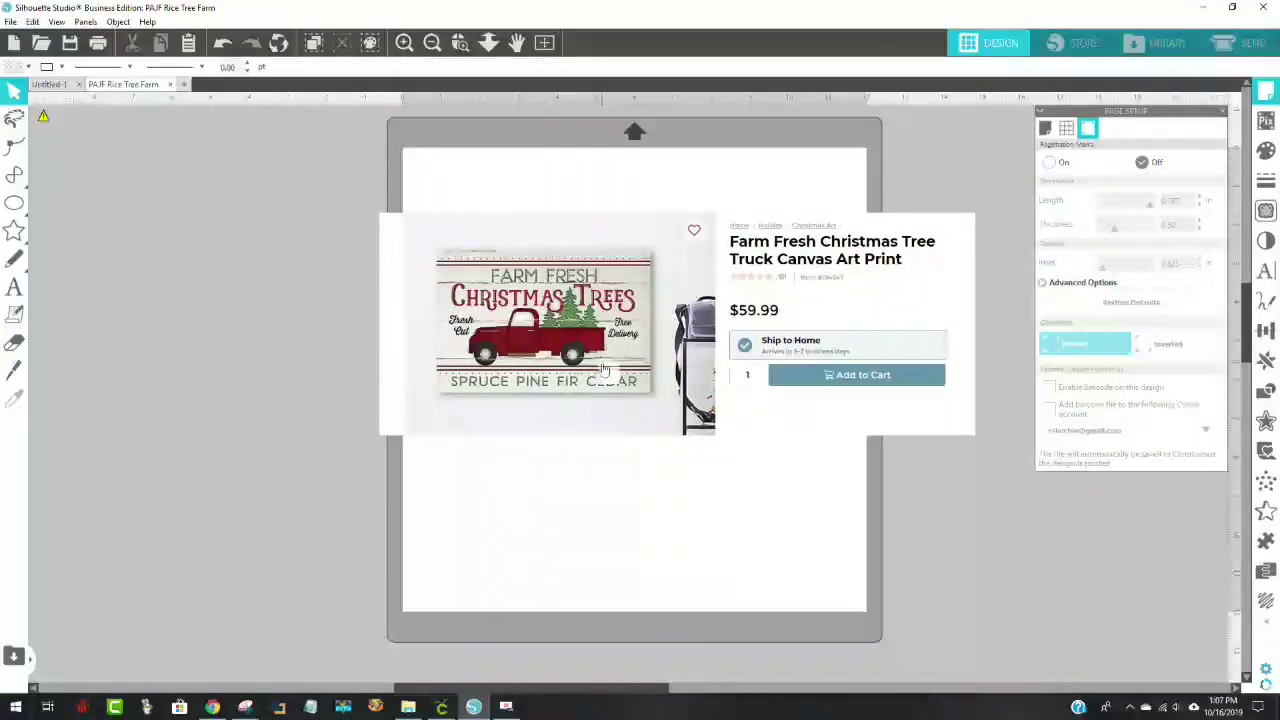
{"action": "left_click", "coordinate": [603, 370]}
{"action": "mouse_move", "coordinate": [603, 370]}
{"action": "left_mouse_down"}
{"action": "mouse_move", "coordinate": [563, 368]}
{"action": "mouse_move", "coordinate": [580, 366]}
{"action": "left_mouse_up"}
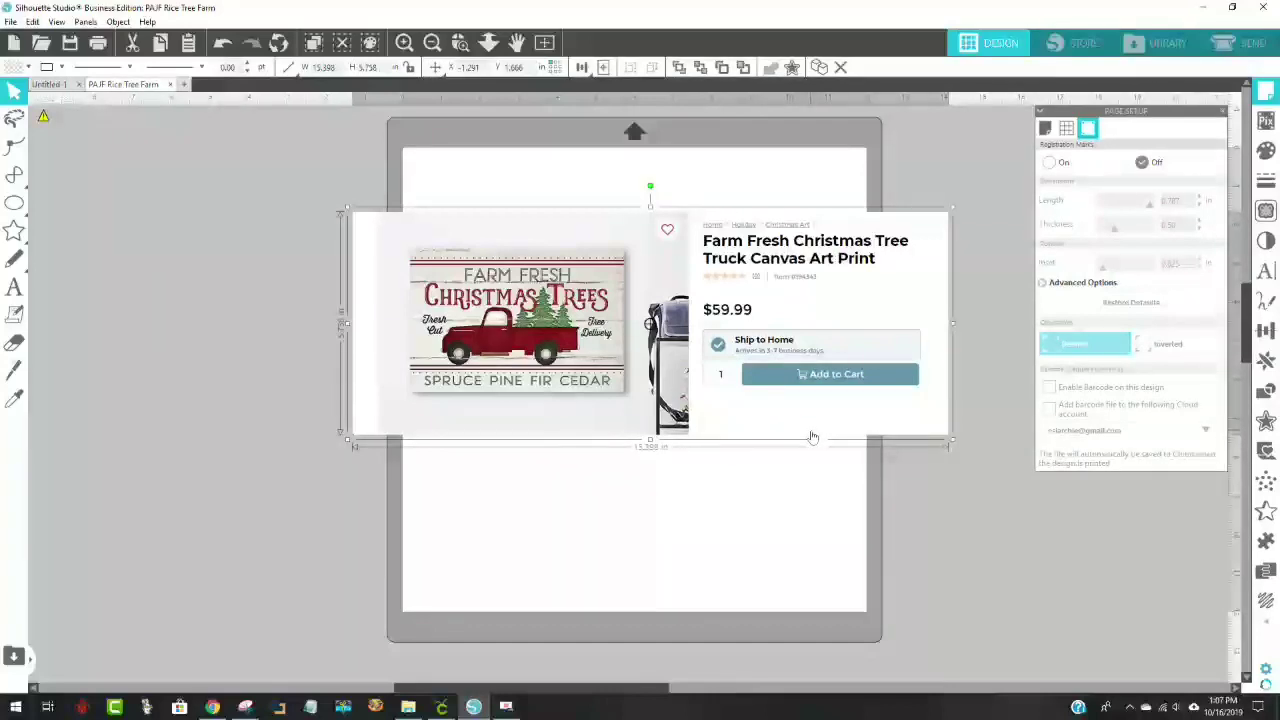
{"action": "left_click_drag", "start_coordinate": [657, 246], "coordinate": [73, 215]}
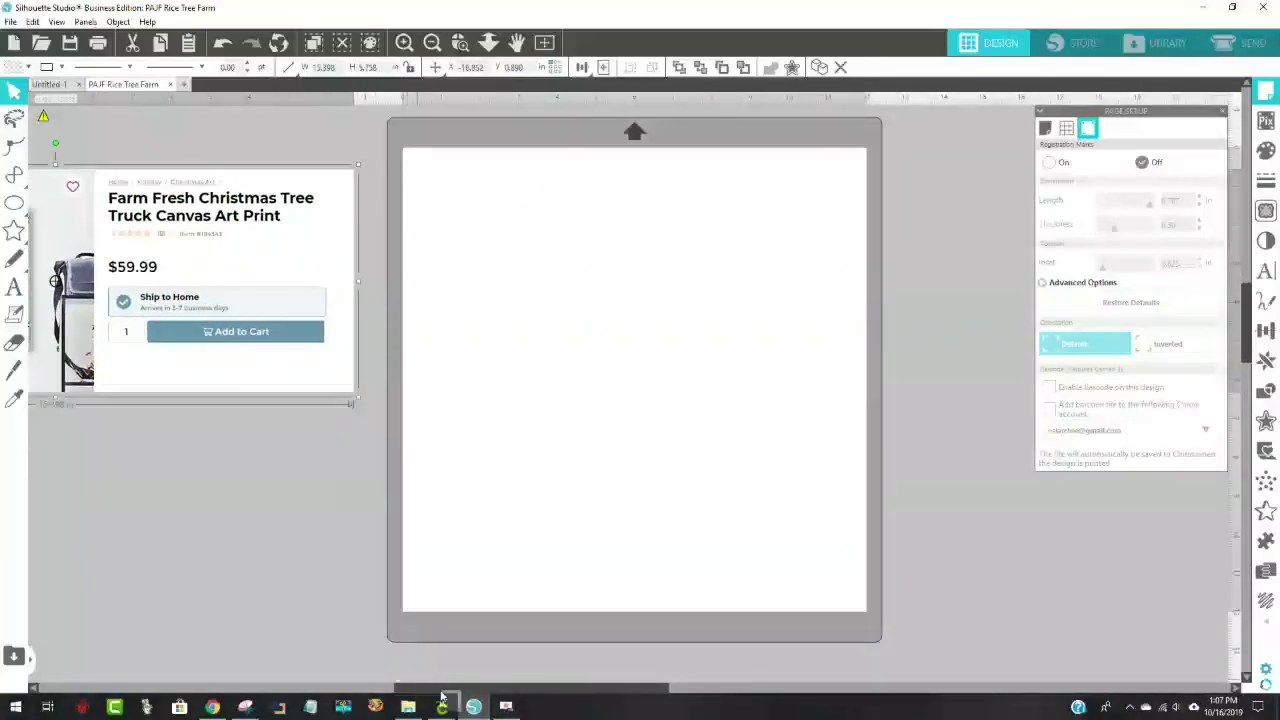
Move the RICE Farm Fresh Christmas Trees design onto the page and place the product image below it
{"action": "left_click_drag", "start_coordinate": [472, 690], "coordinate": [257, 658]}
{"action": "left_click_drag", "start_coordinate": [312, 179], "coordinate": [365, 424]}
{"action": "left_click_drag", "start_coordinate": [332, 364], "coordinate": [1009, 388]}
{"action": "left_click_drag", "start_coordinate": [721, 497], "coordinate": [1230, 574]}
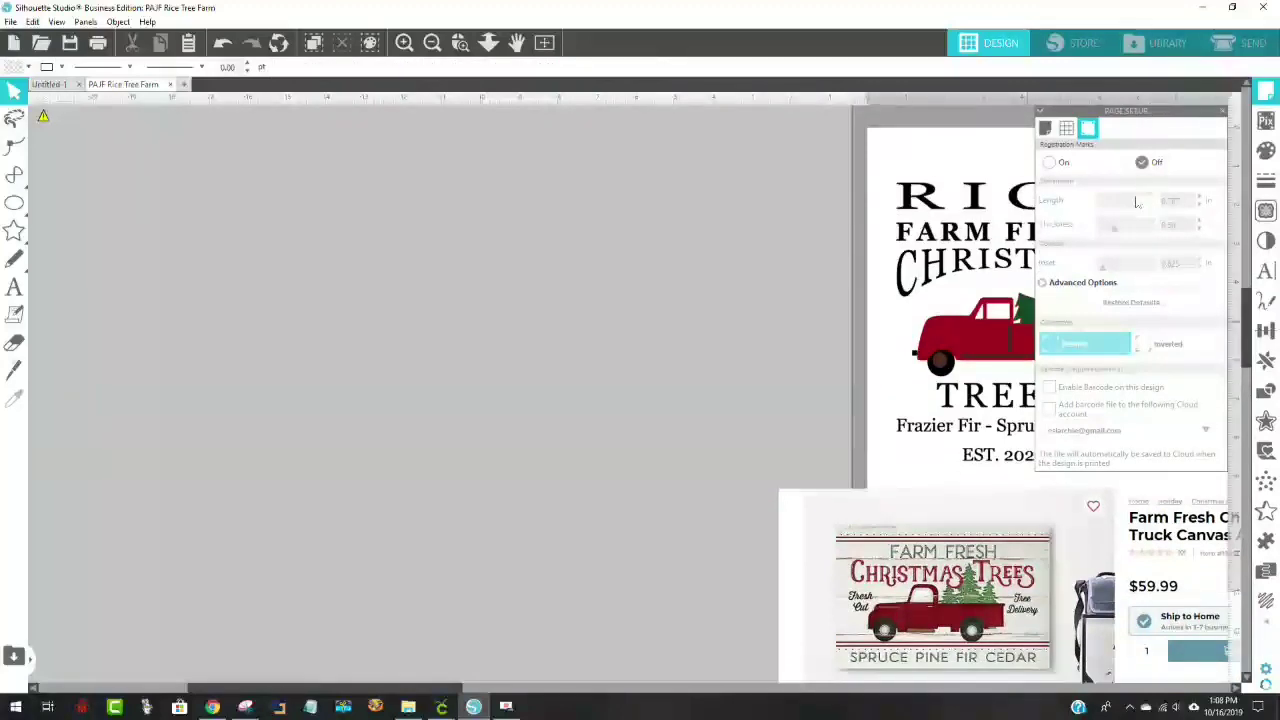
Close the Page Setup settings and move the product image up beside the RICE truck design
{"action": "left_click", "coordinate": [1221, 110]}
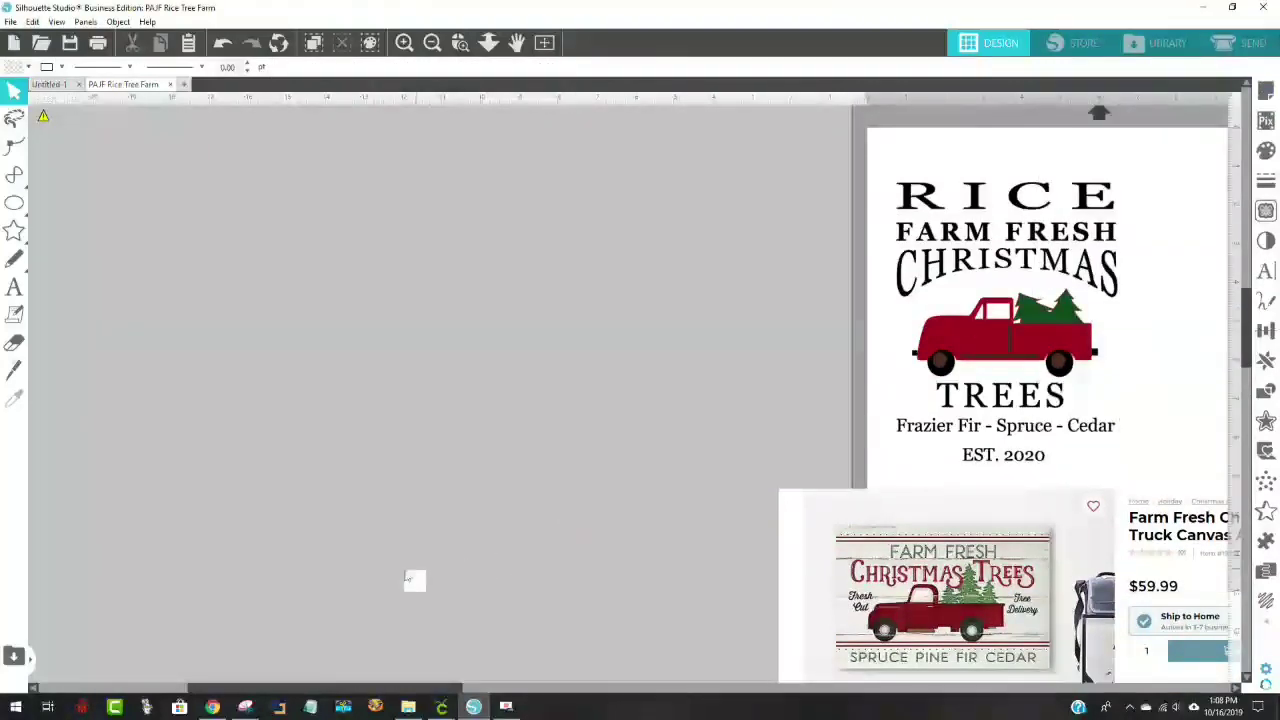
{"action": "left_click_drag", "start_coordinate": [380, 688], "coordinate": [673, 682]}
{"action": "left_click_drag", "start_coordinate": [375, 600], "coordinate": [753, 299]}
{"action": "key", "text": "Escape"}
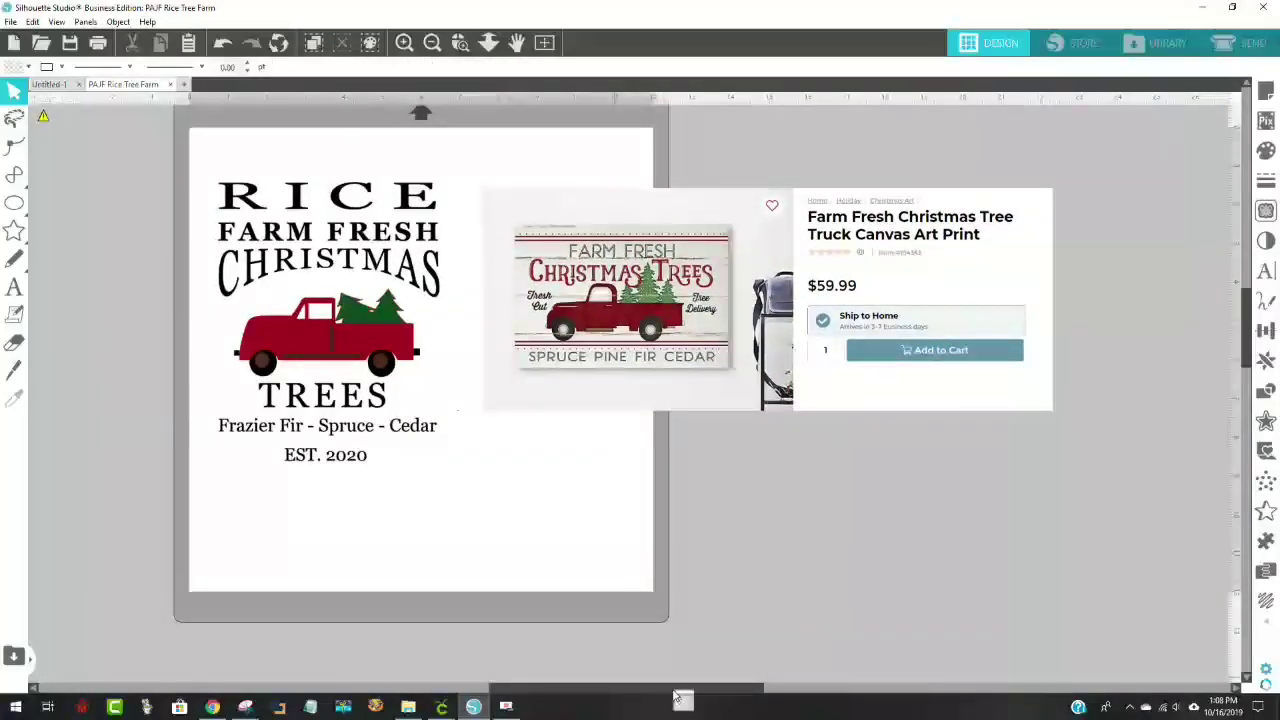
{"action": "left_click_drag", "start_coordinate": [675, 690], "coordinate": [628, 690]}
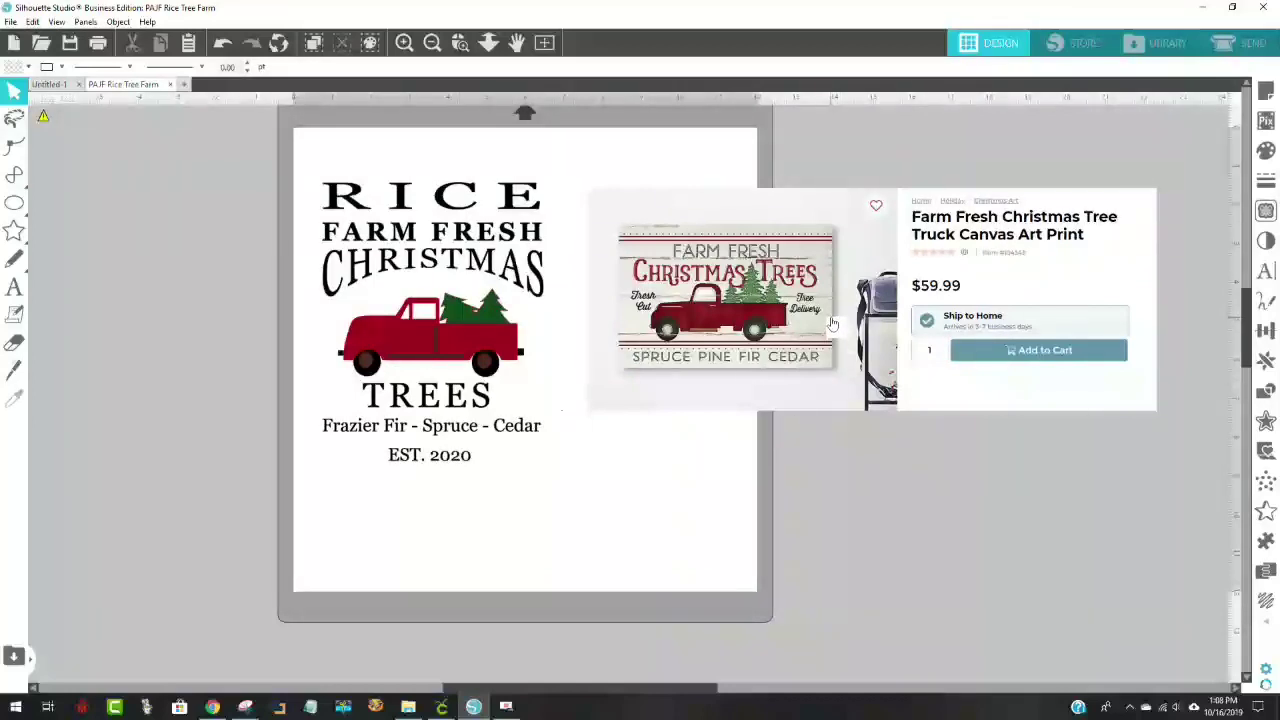
Move the product image off the right side of the page and center the RICE truck design on the page
{"action": "left_click_drag", "start_coordinate": [786, 312], "coordinate": [944, 300]}
{"action": "left_click_drag", "start_coordinate": [523, 286], "coordinate": [620, 300]}
{"action": "left_click_drag", "start_coordinate": [762, 300], "coordinate": [816, 296]}
{"action": "left_click", "coordinate": [468, 470]}
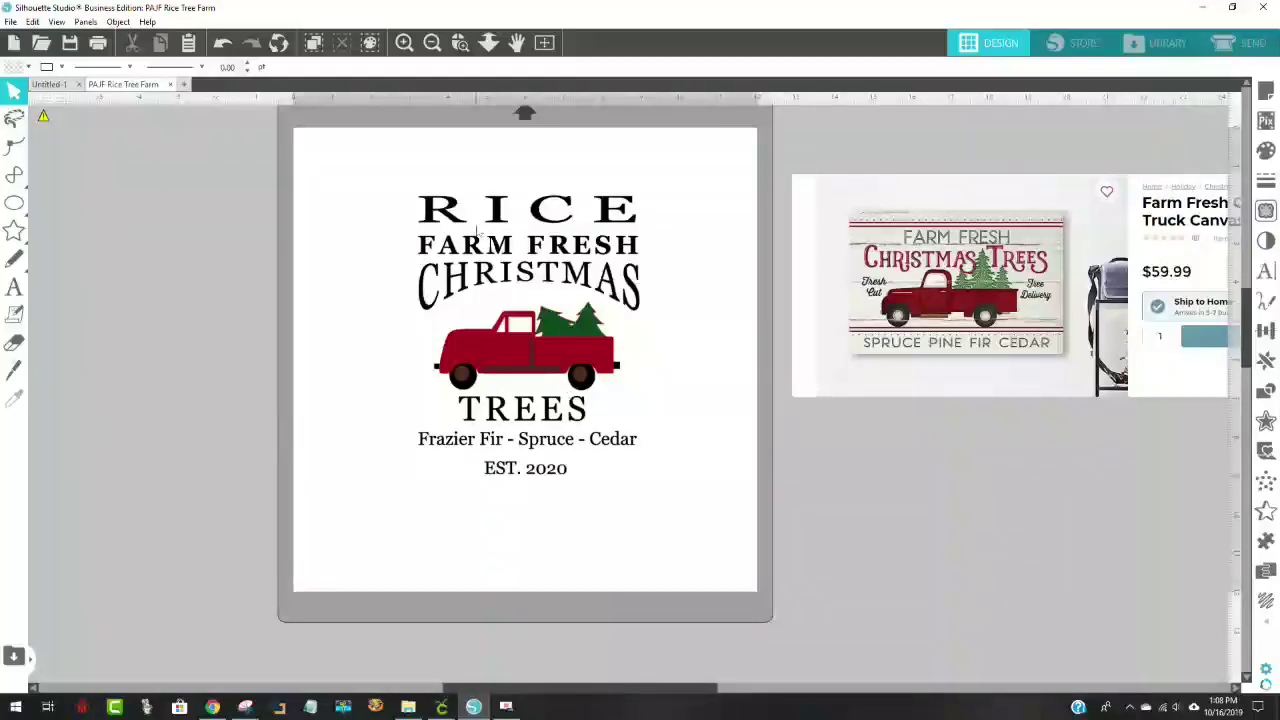
{"action": "left_click", "coordinate": [533, 258]}
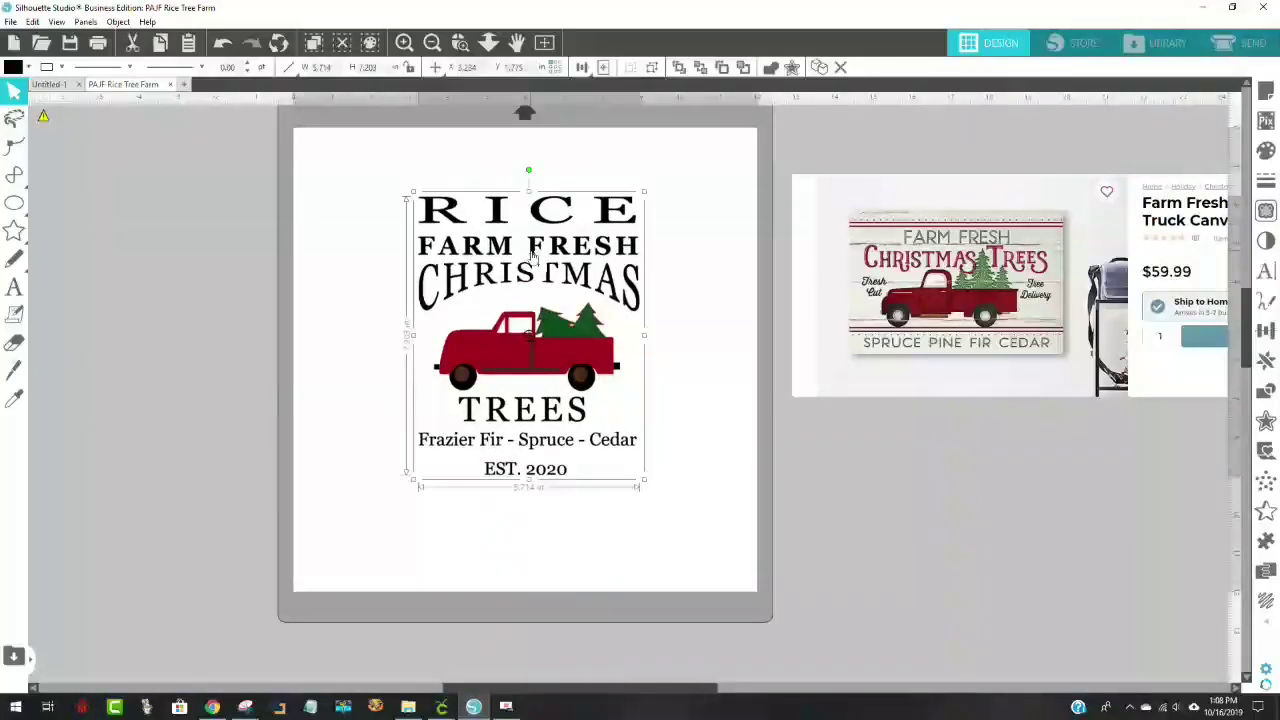
{"action": "left_click", "coordinate": [693, 297]}
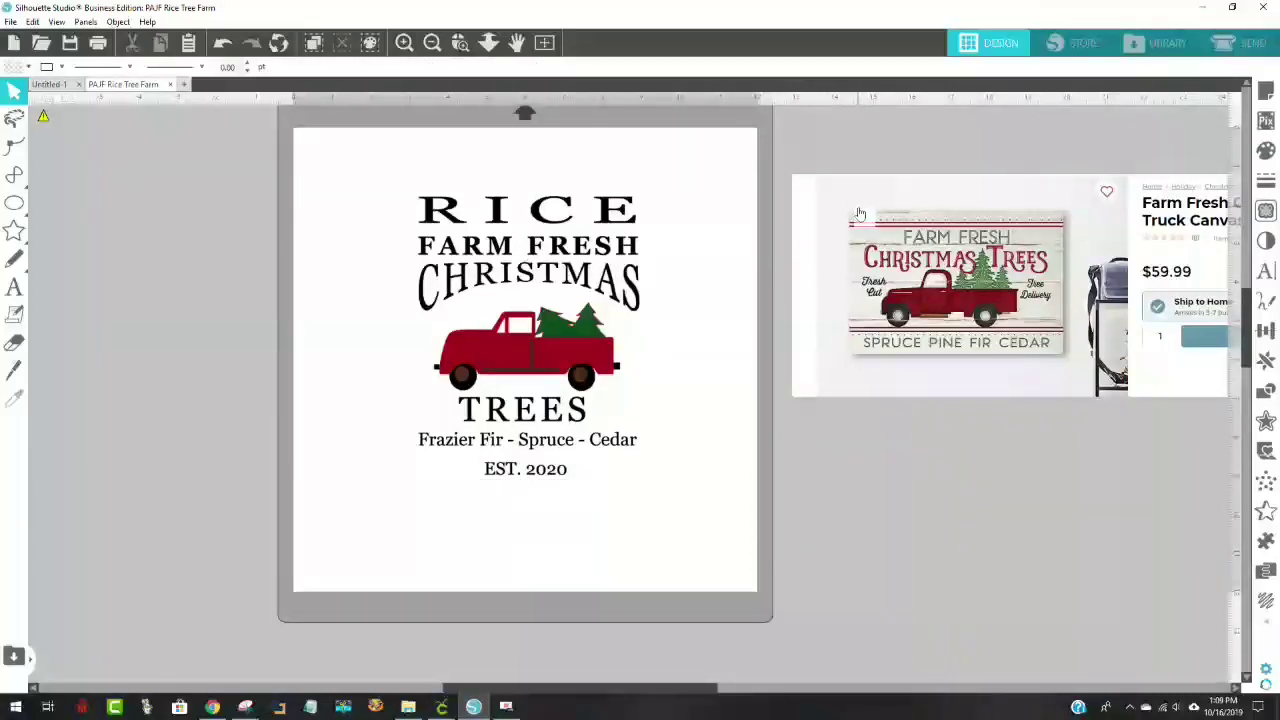
Ungroup the RICE truck design and move its black lettering and wheels off the page, to the right of the truck
{"action": "left_click", "coordinate": [540, 275]}
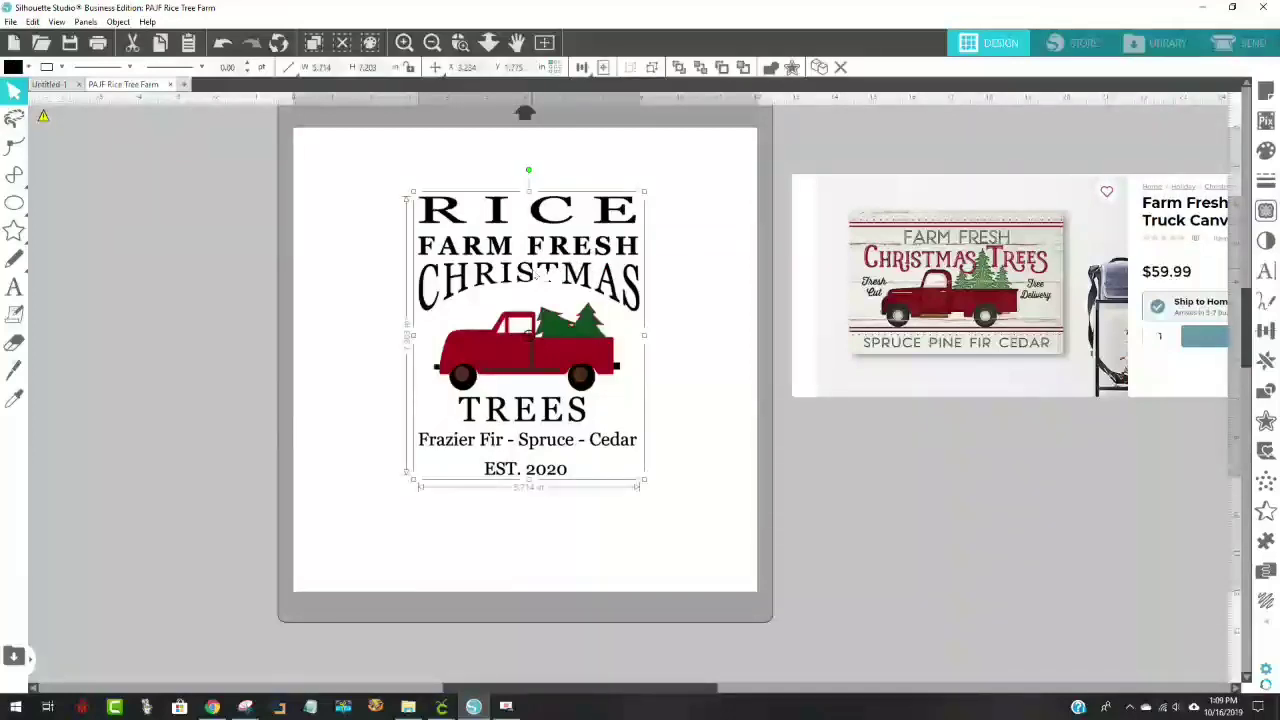
{"action": "right_click", "coordinate": [539, 274]}
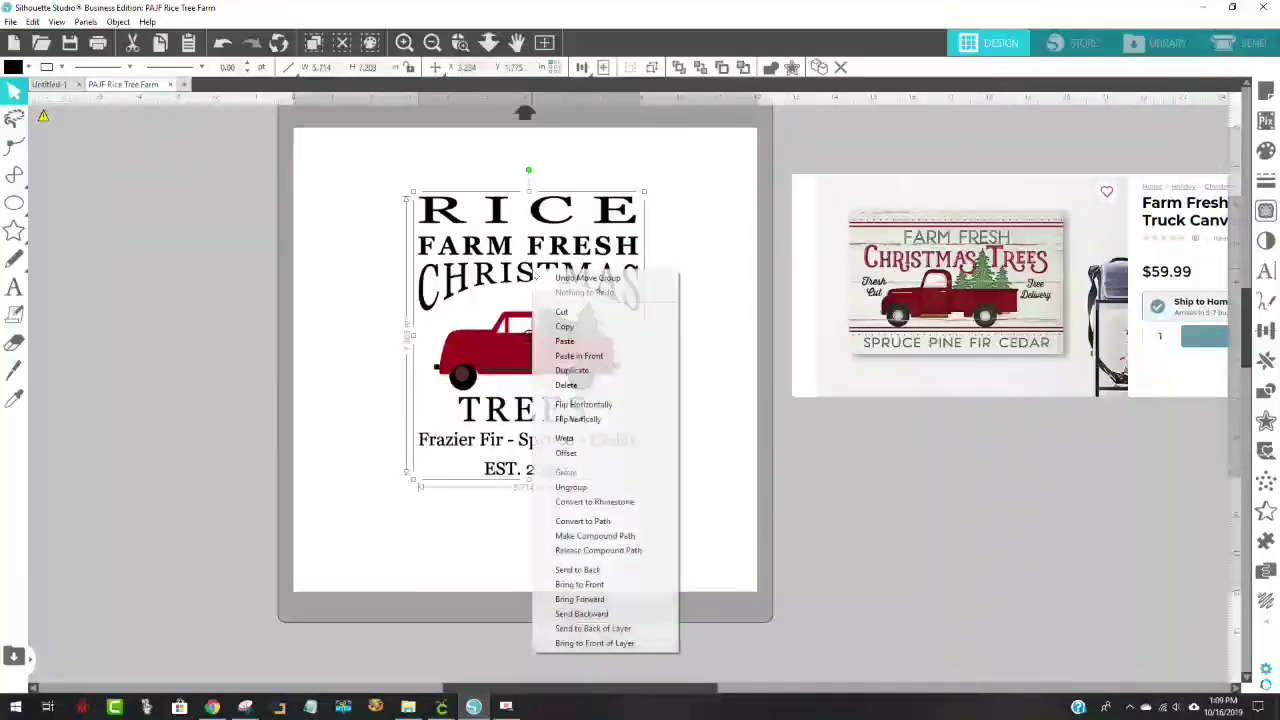
{"action": "left_click", "coordinate": [605, 489]}
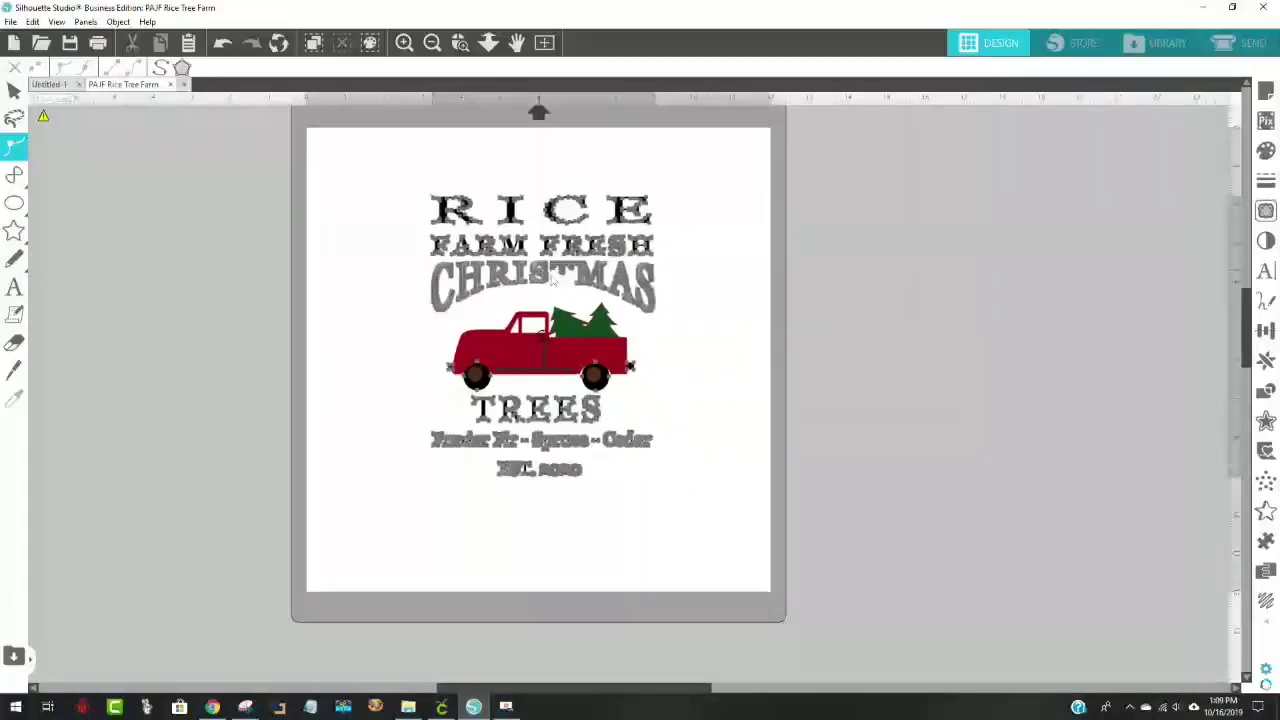
{"action": "left_click_drag", "start_coordinate": [551, 281], "coordinate": [942, 302]}
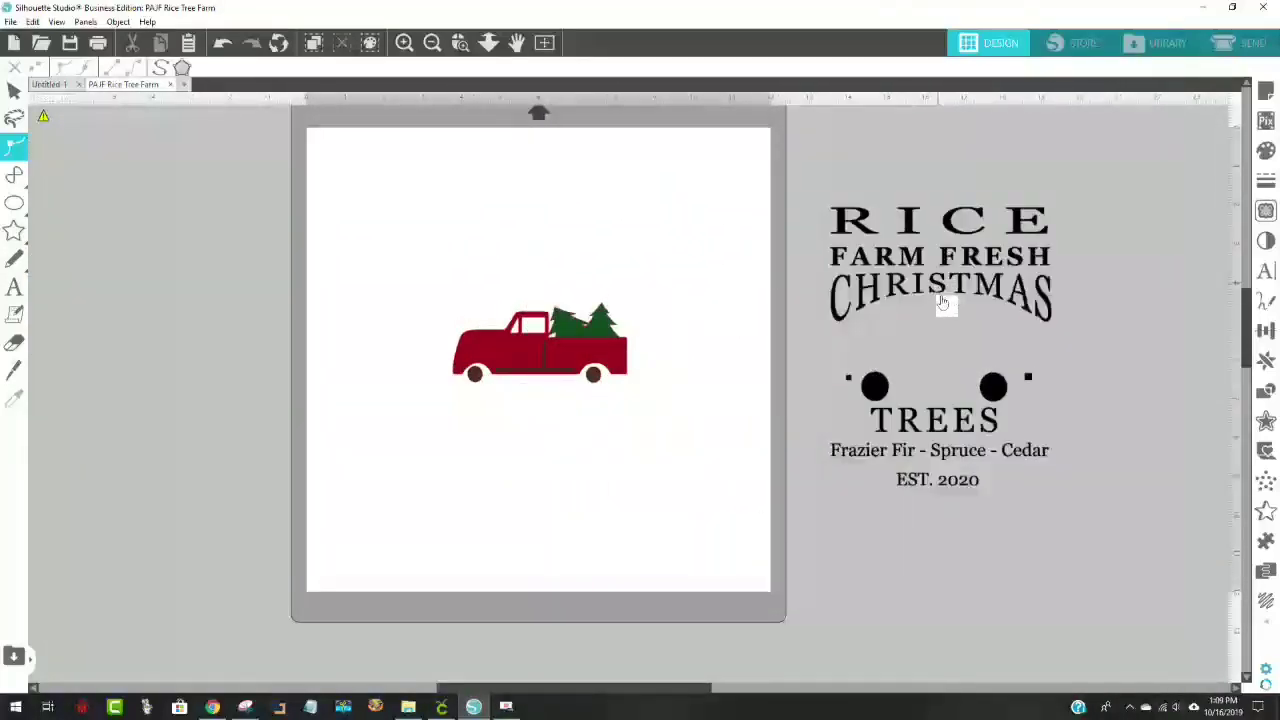
{"action": "scroll", "coordinate": [562, 365], "scroll_direction": "right", "scroll_amount": 5}
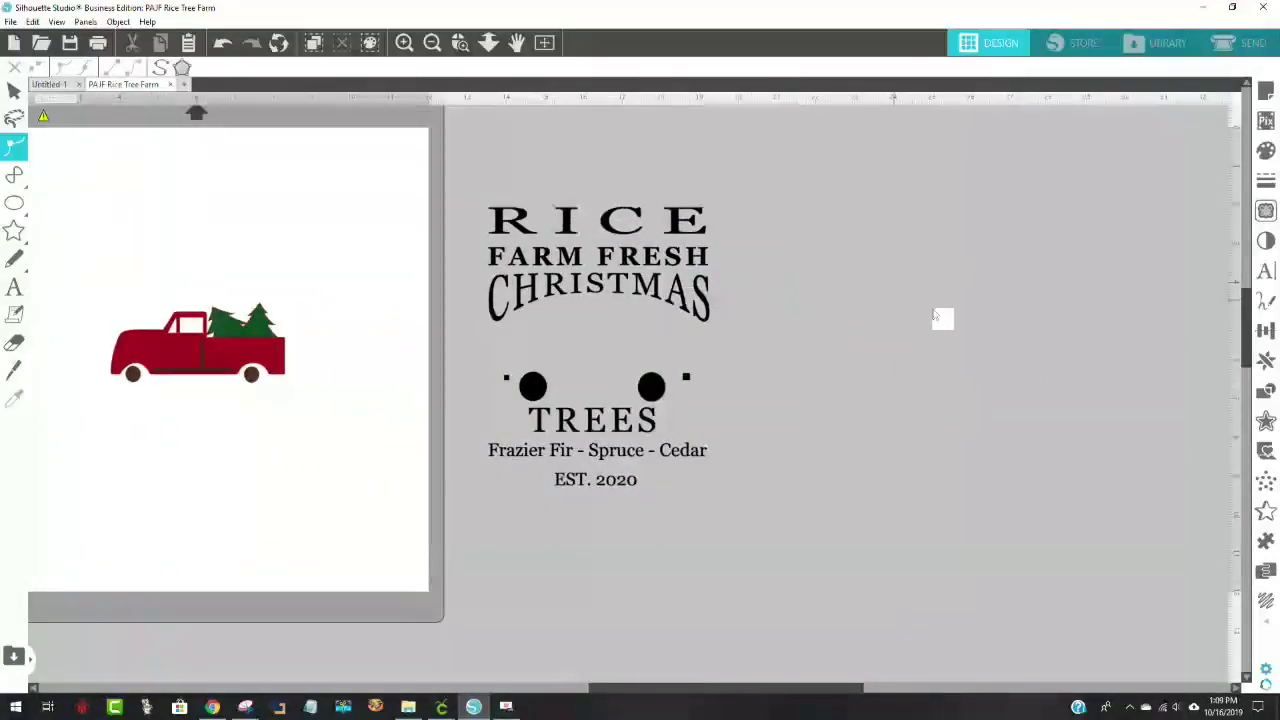
Shift the black lettering and wheels farther to the right of the page
{"action": "left_click", "coordinate": [640, 240]}
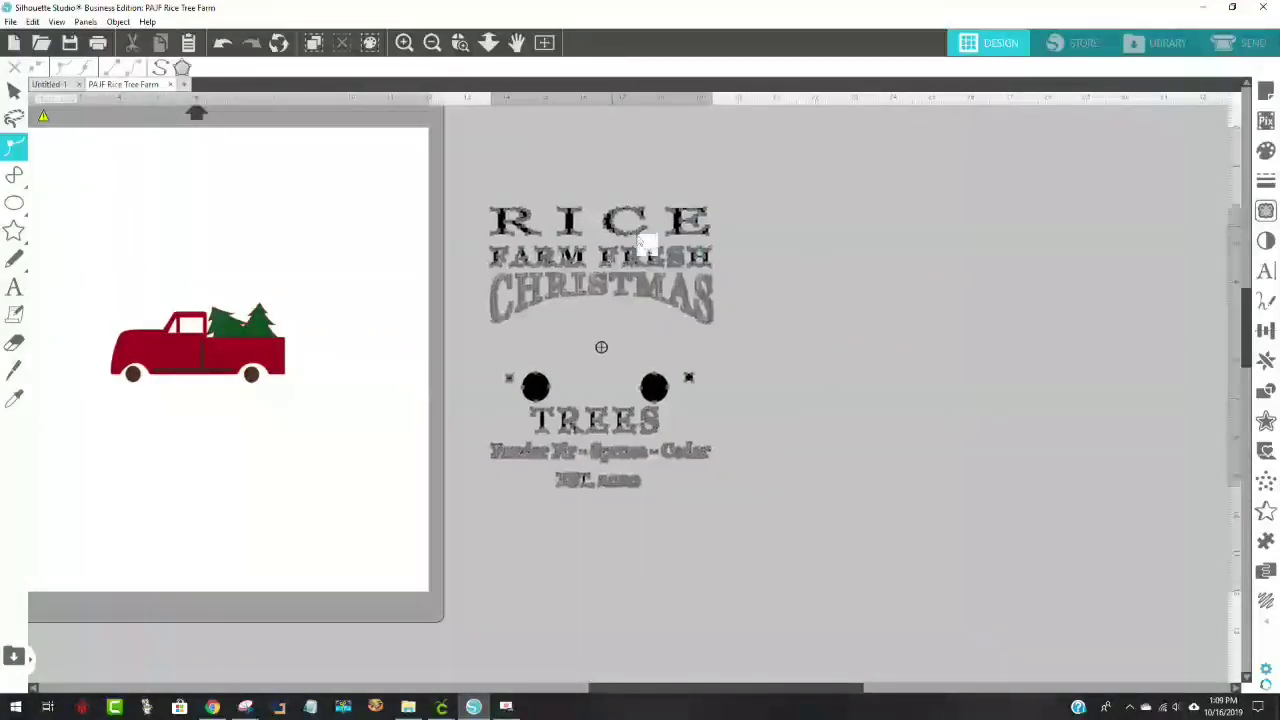
{"action": "left_click_drag", "start_coordinate": [645, 245], "coordinate": [725, 248]}
{"action": "right_click", "coordinate": [703, 233]}
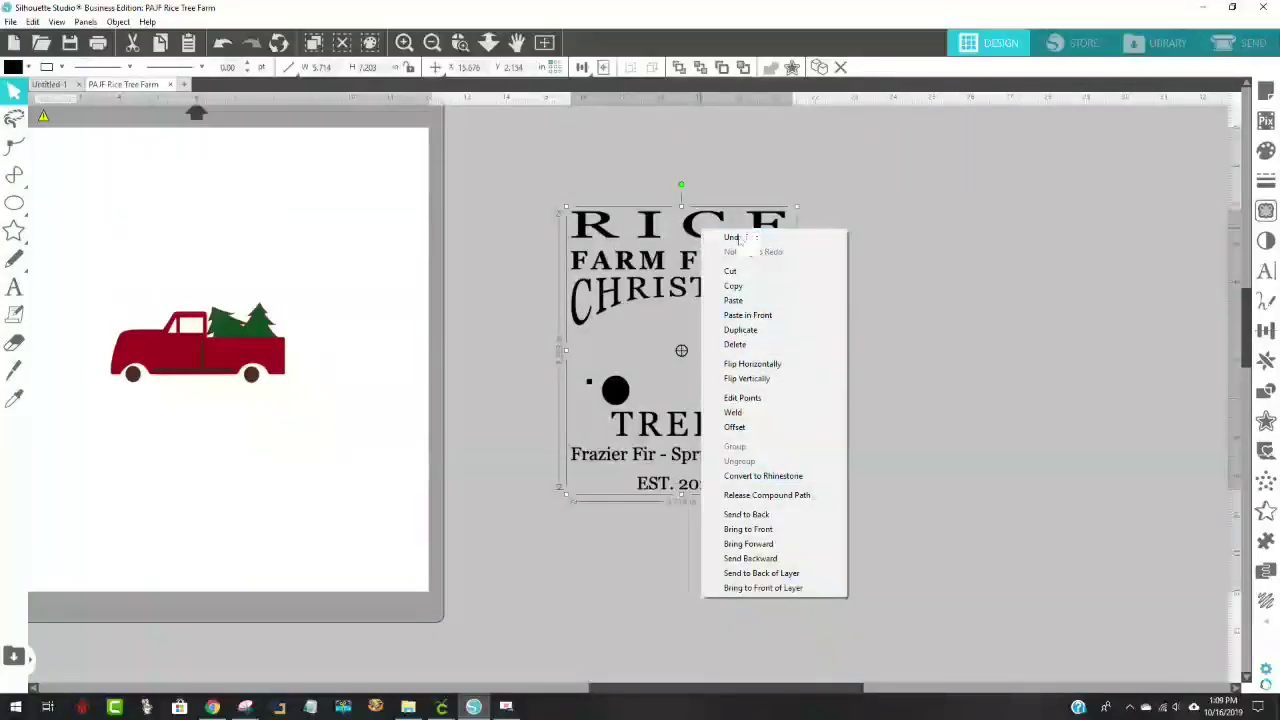
{"action": "left_click", "coordinate": [1000, 423]}
{"action": "mouse_move", "coordinate": [715, 242]}
{"action": "left_mouse_down"}
{"action": "mouse_move", "coordinate": [777, 237]}
{"action": "mouse_move", "coordinate": [734, 214]}
{"action": "mouse_move", "coordinate": [749, 206]}
{"action": "mouse_move", "coordinate": [795, 232]}
{"action": "mouse_move", "coordinate": [766, 220]}
{"action": "mouse_move", "coordinate": [732, 231]}
{"action": "left_mouse_up"}
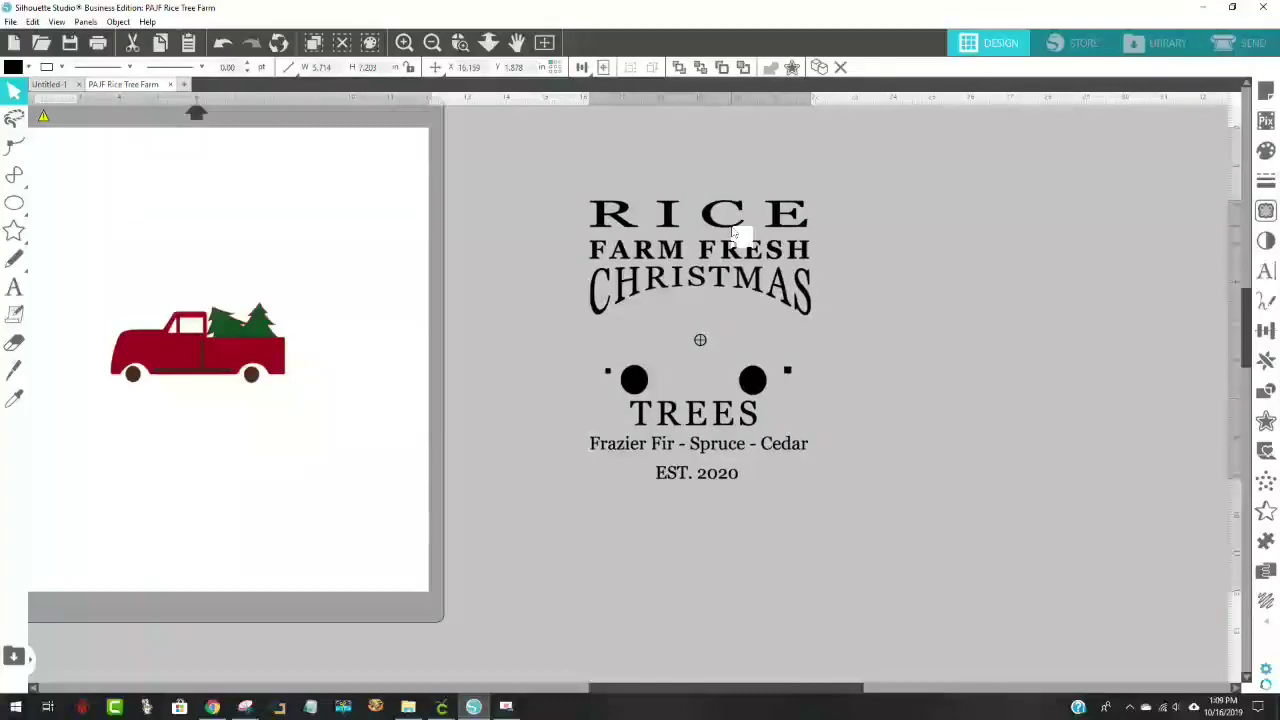
{"action": "left_click", "coordinate": [560, 170]}
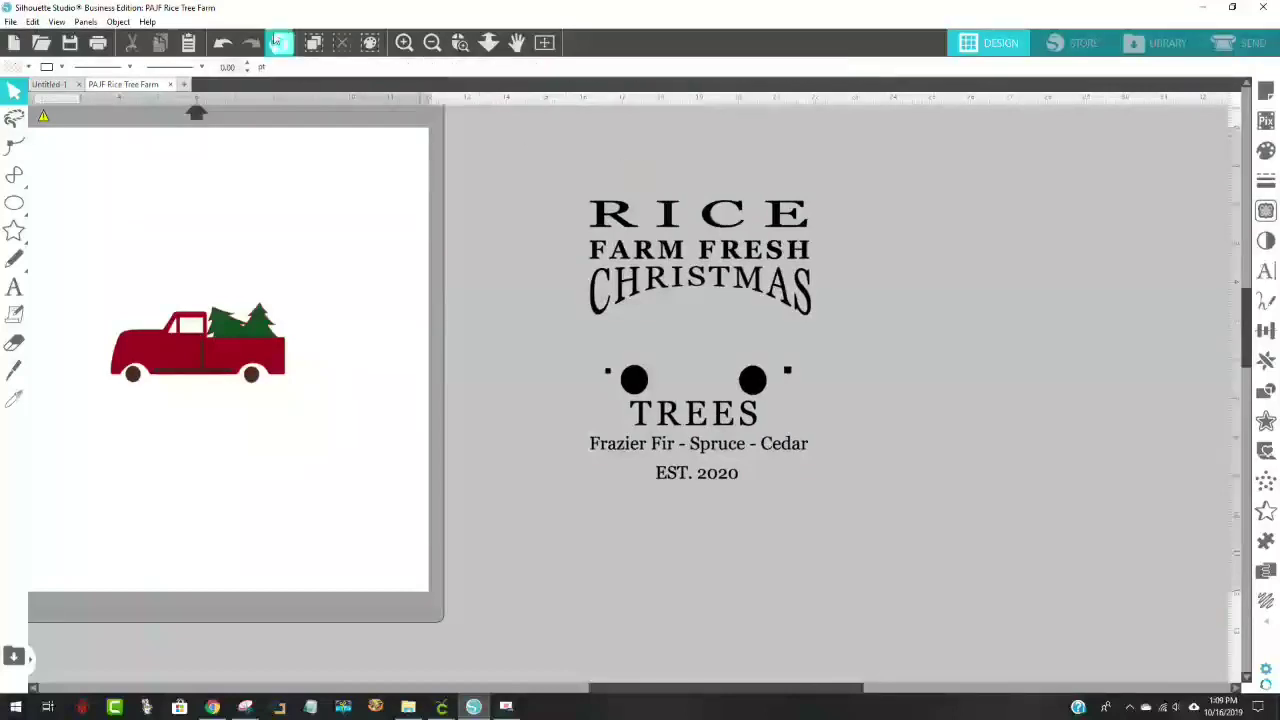
Release the compound path of the black lettering and wheels
{"action": "left_click", "coordinate": [122, 22]}
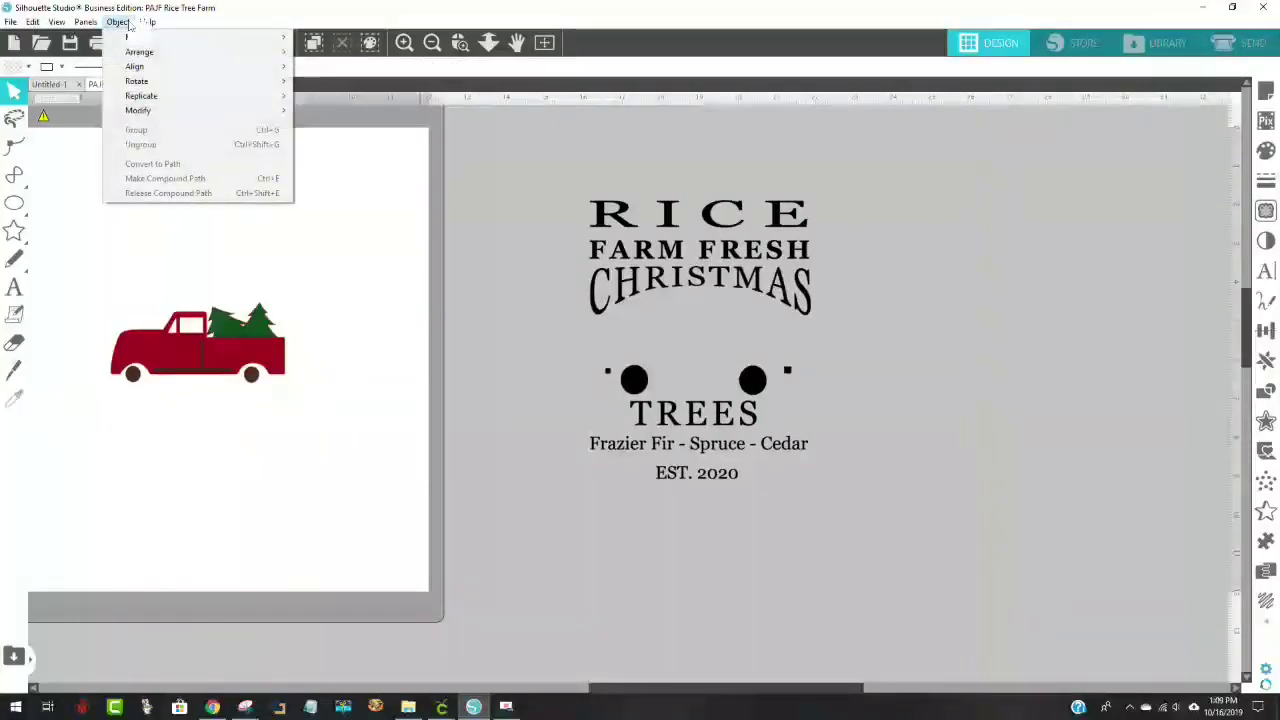
{"action": "mouse_move", "coordinate": [147, 22]}
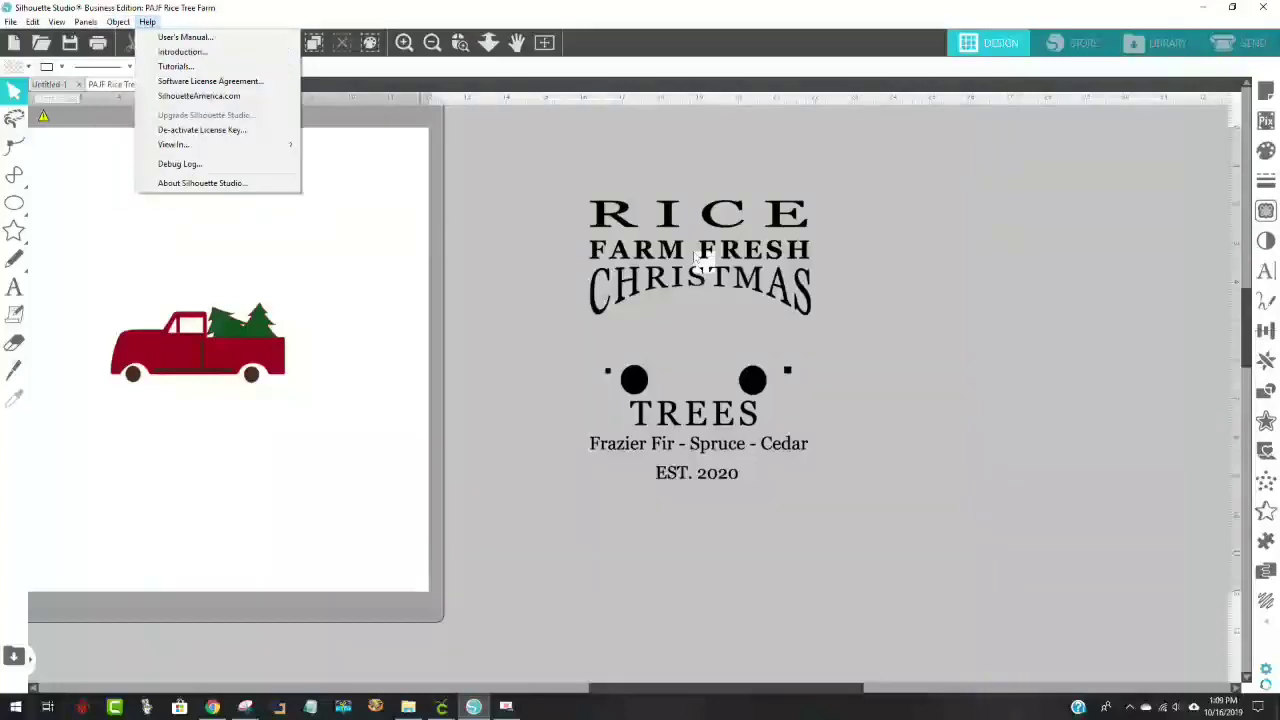
{"action": "left_click", "coordinate": [672, 228]}
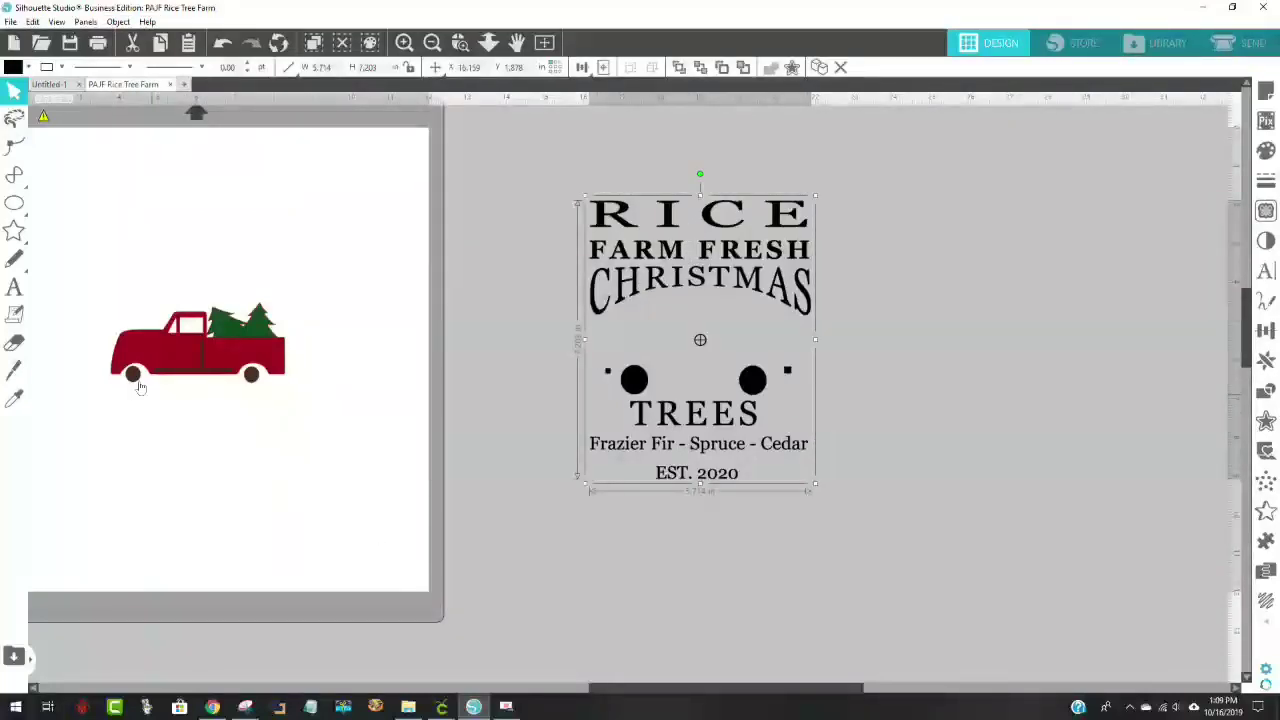
{"action": "left_click", "coordinate": [118, 22]}
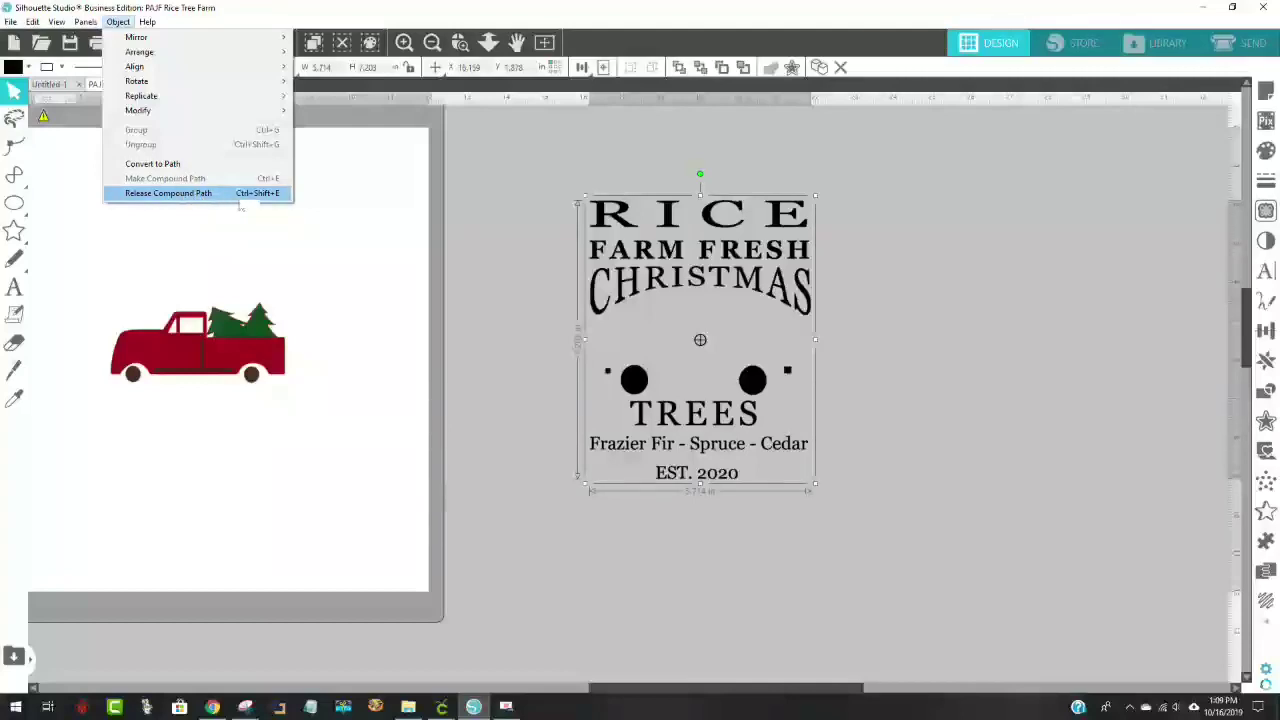
{"action": "left_click", "coordinate": [200, 193]}
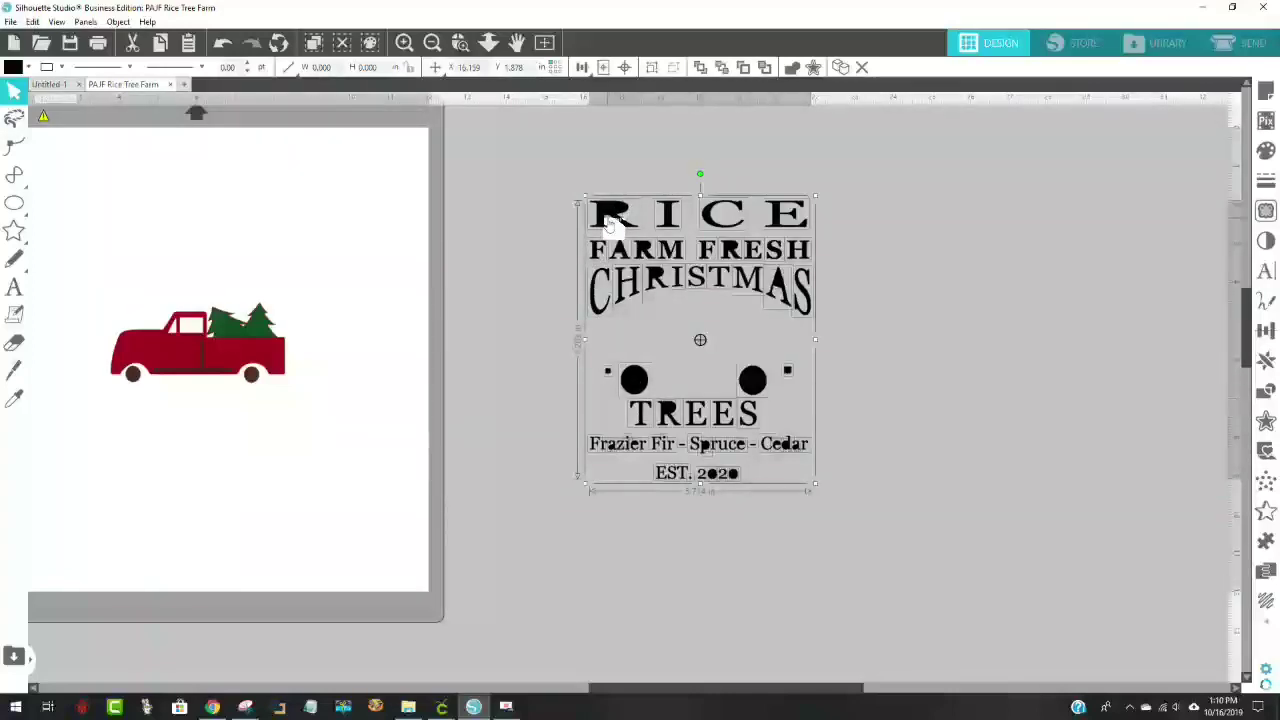
{"action": "left_click", "coordinate": [1140, 355]}
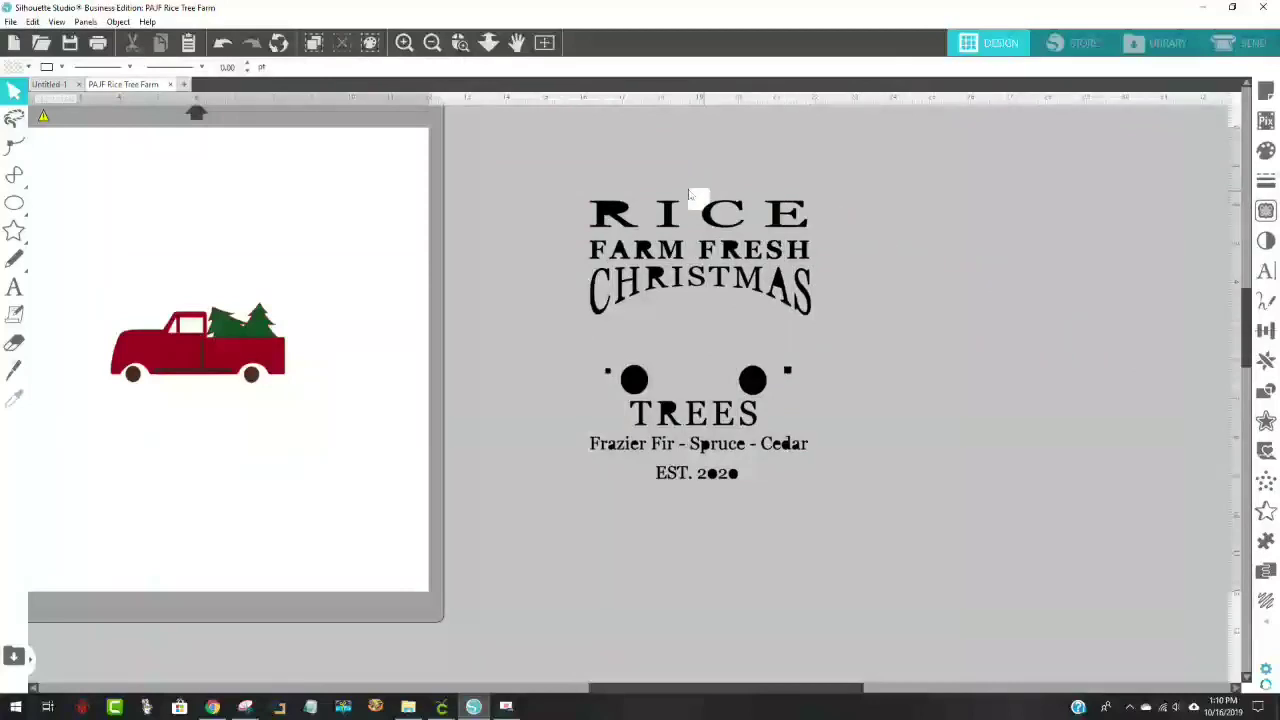
Separate the word RICE from the rest of the lettering and delete it
{"action": "left_click_drag", "start_coordinate": [580, 199], "coordinate": [1177, 222]}
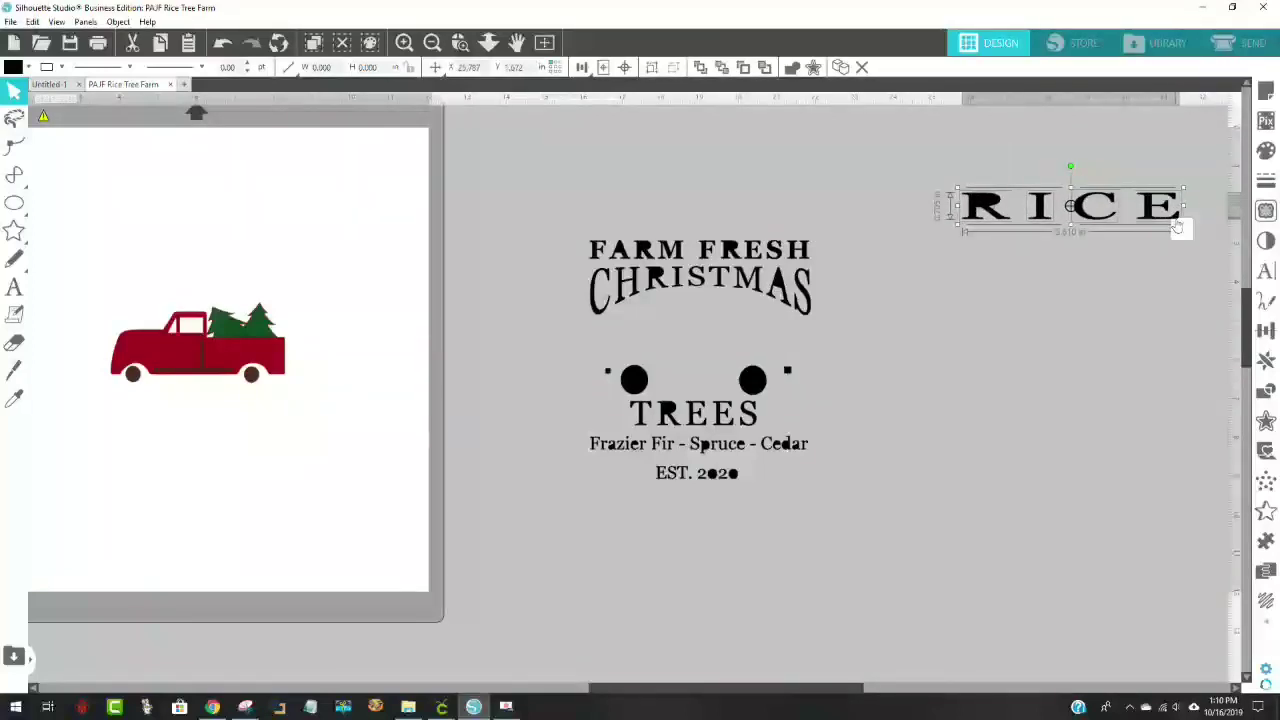
{"action": "key", "text": "Delete"}
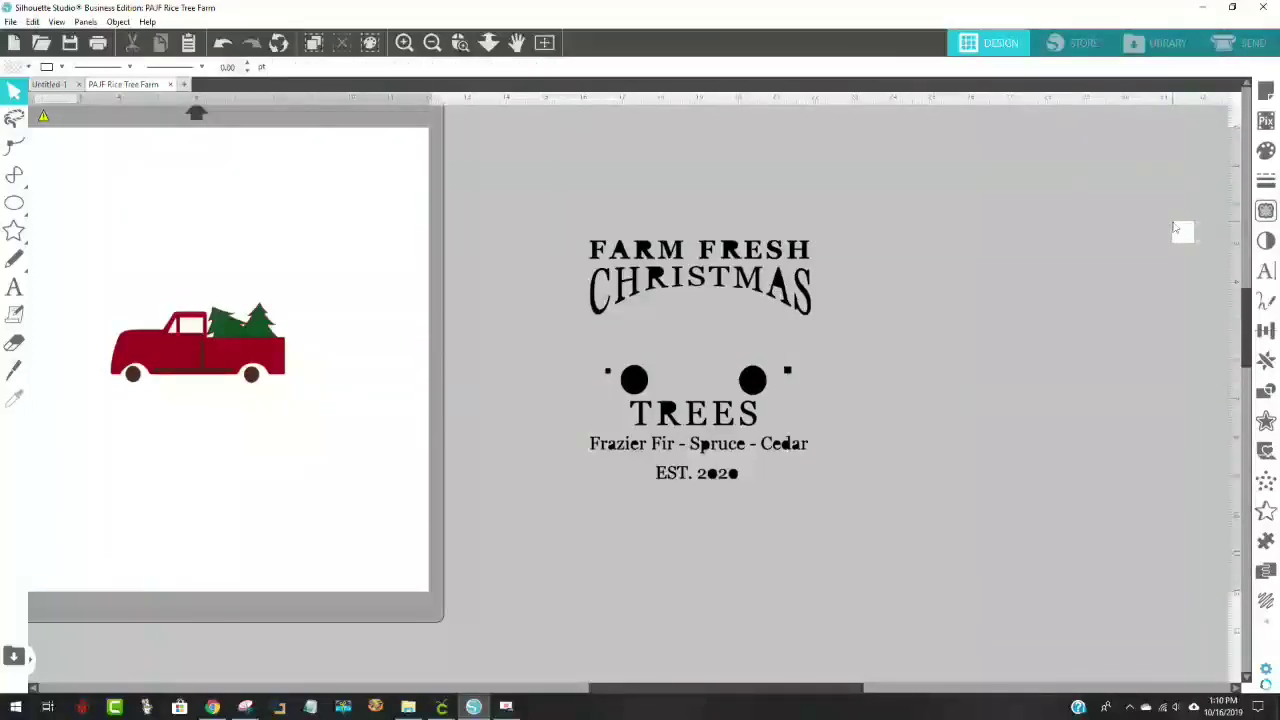
{"action": "left_click_drag", "start_coordinate": [548, 190], "coordinate": [873, 525]}
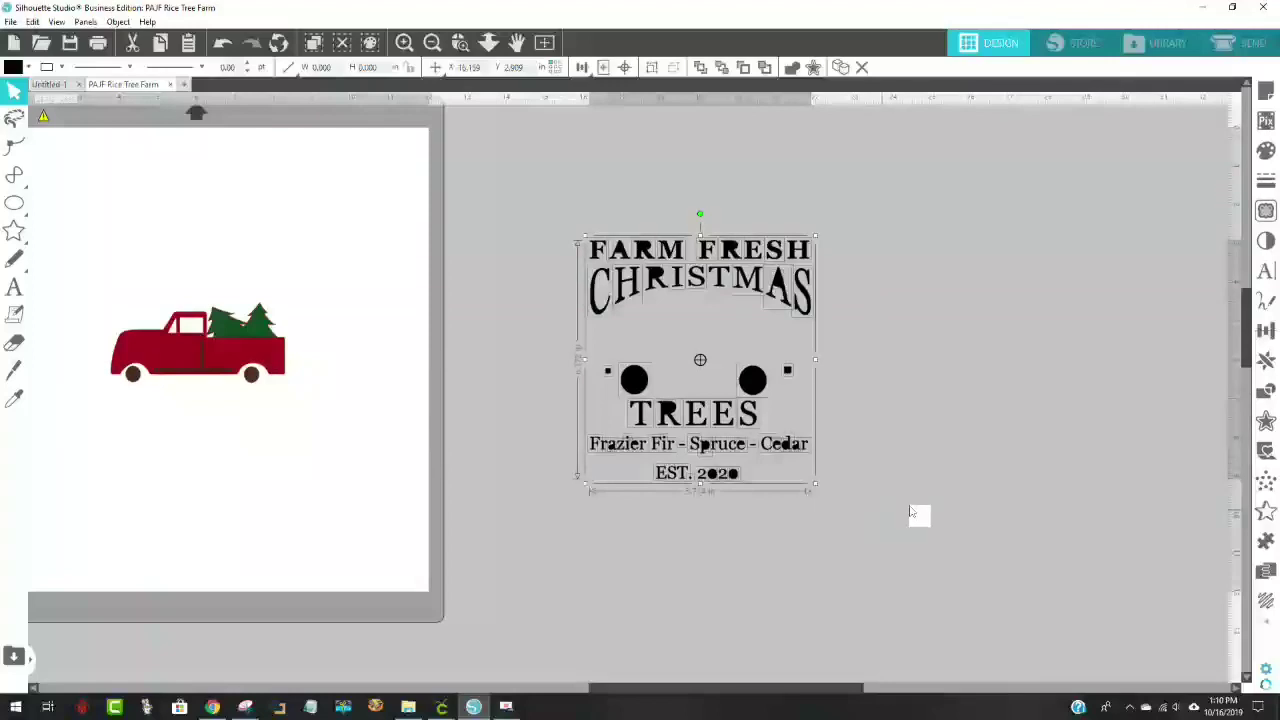
{"action": "left_click", "coordinate": [886, 515]}
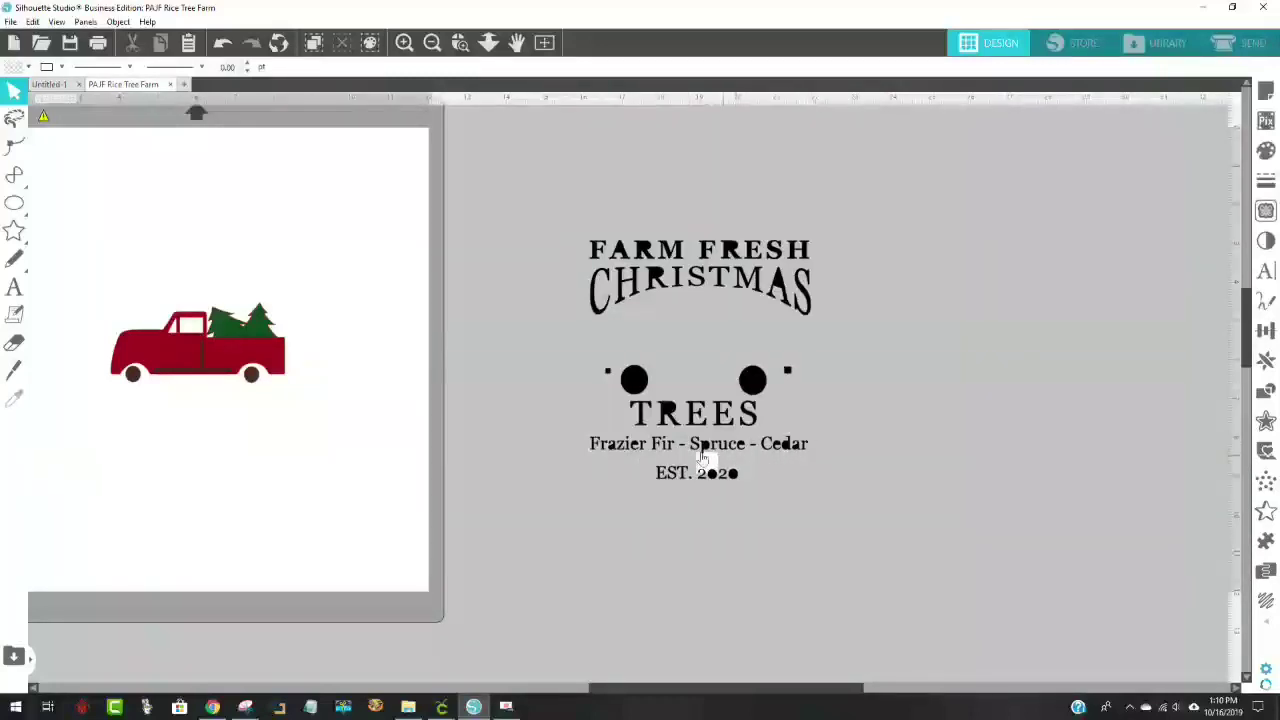
Select all the black lettering and wheels and make them one compound path
{"action": "left_click_drag", "start_coordinate": [642, 459], "coordinate": [760, 498]}
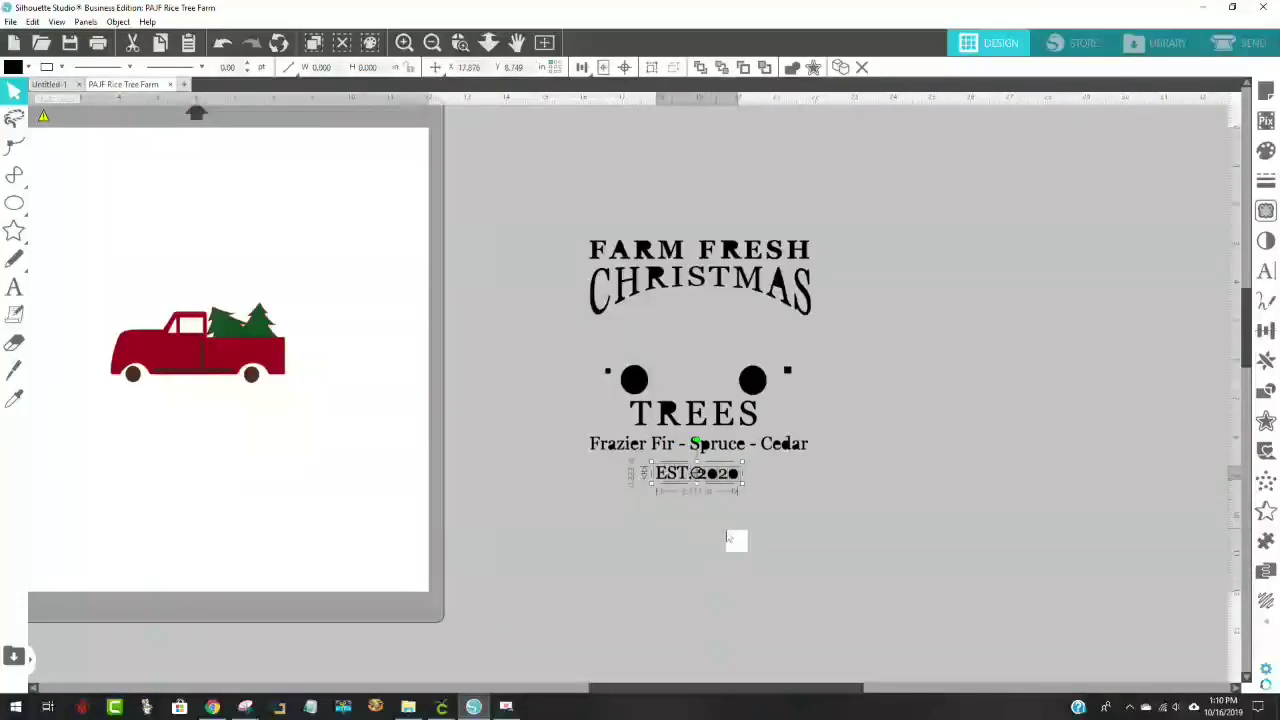
{"action": "left_click", "coordinate": [930, 455]}
{"action": "left_click_drag", "start_coordinate": [535, 184], "coordinate": [891, 522]}
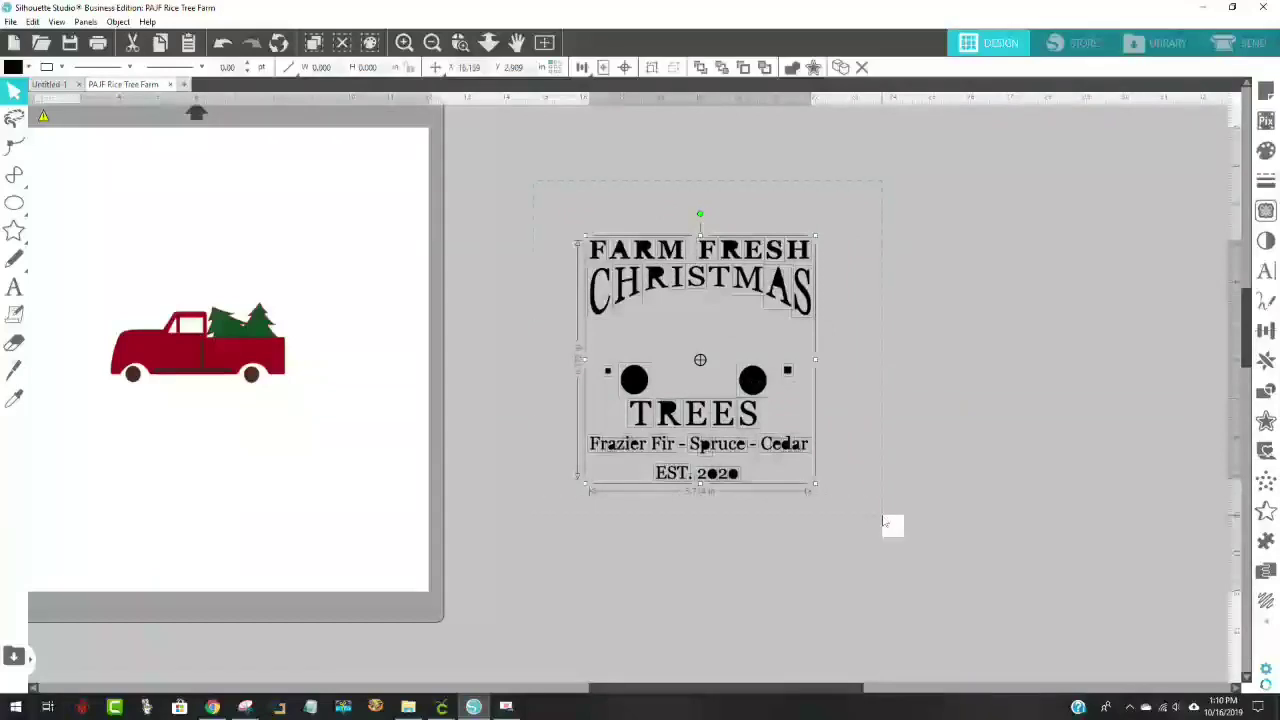
{"action": "left_click", "coordinate": [457, 44]}
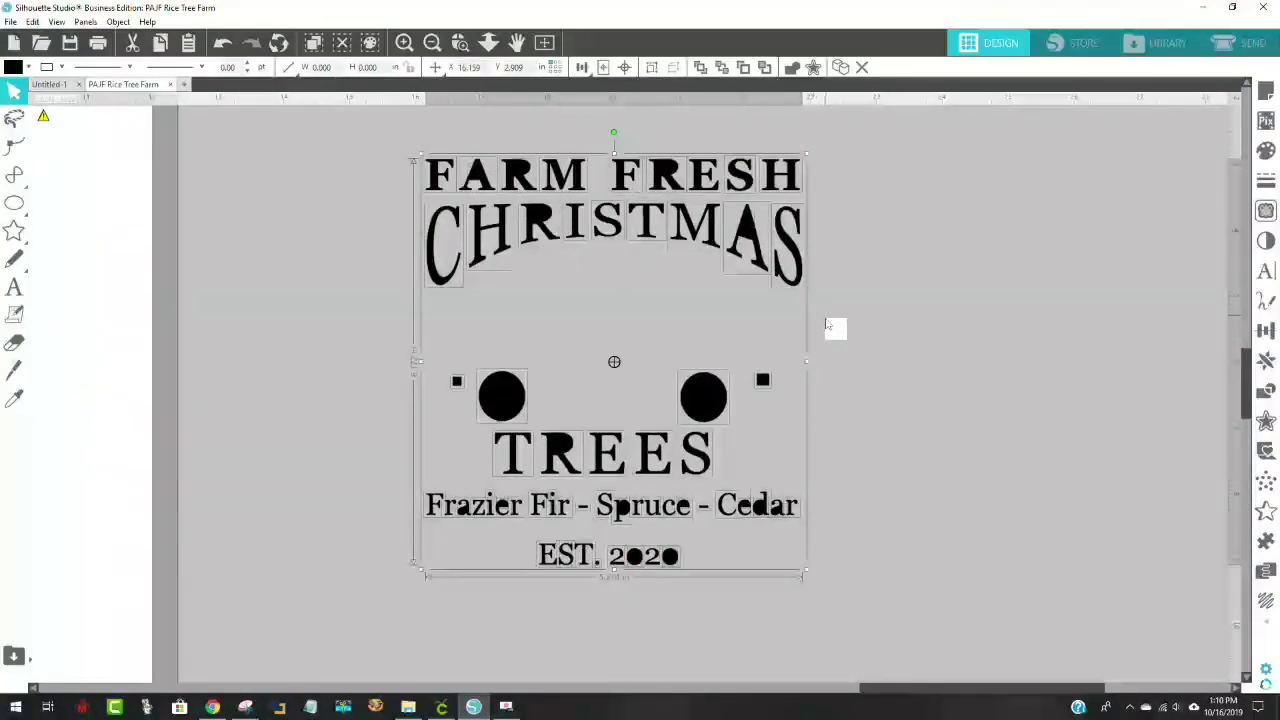
{"action": "left_click", "coordinate": [117, 22]}
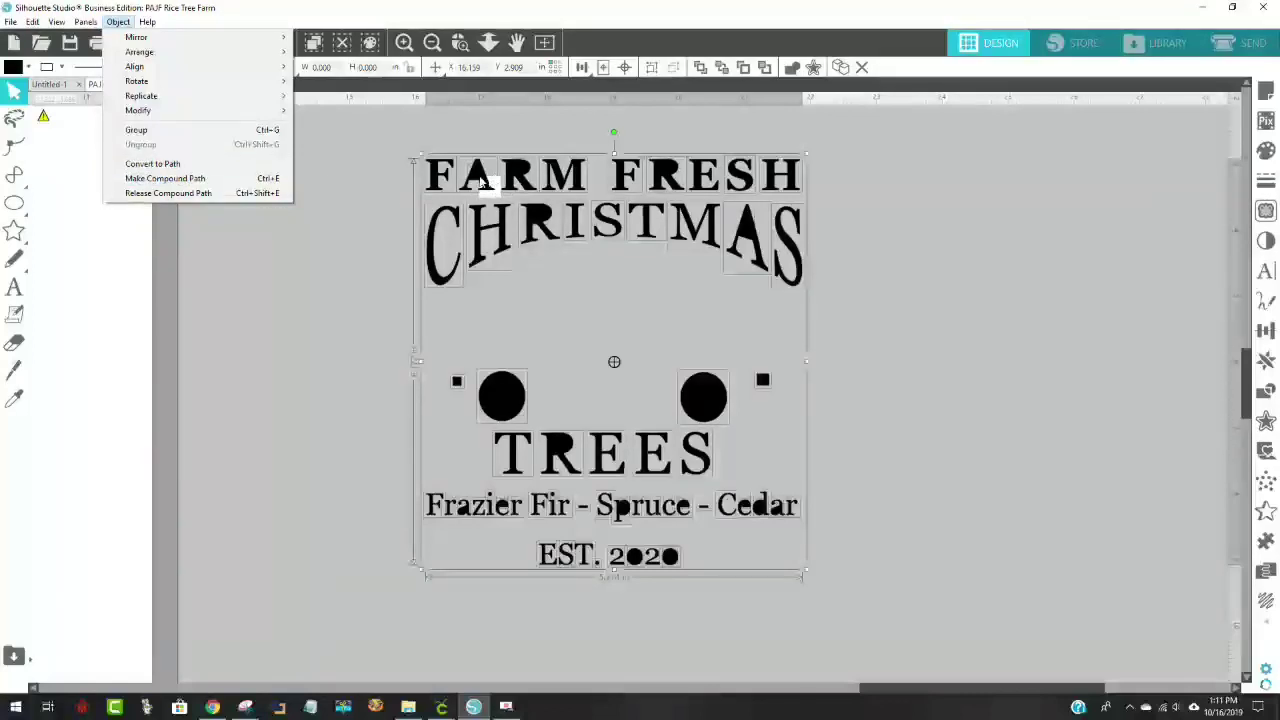
{"action": "left_click", "coordinate": [180, 180]}
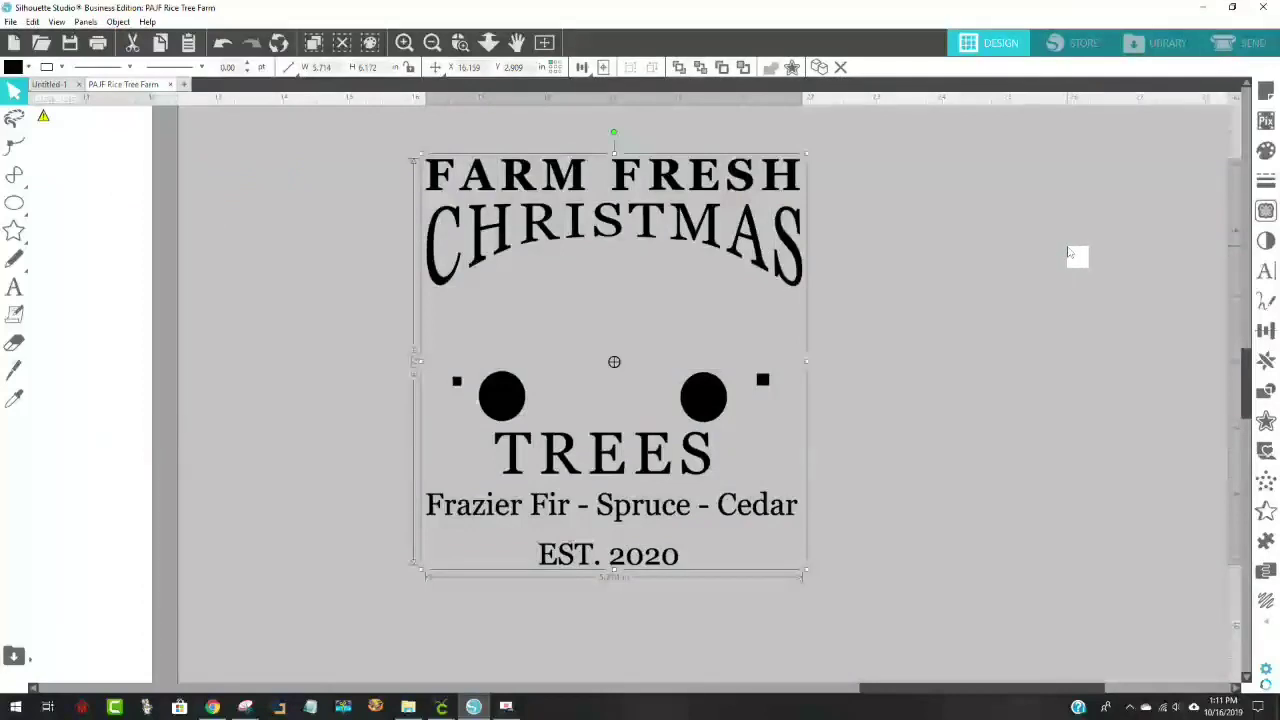
Add the text POOLE on the empty area to the right of the FARM FRESH lettering
{"action": "scroll", "coordinate": [1065, 258], "scroll_direction": "up", "scroll_amount": 1}
{"action": "scroll", "coordinate": [1065, 258], "scroll_direction": "up", "scroll_amount": 1}
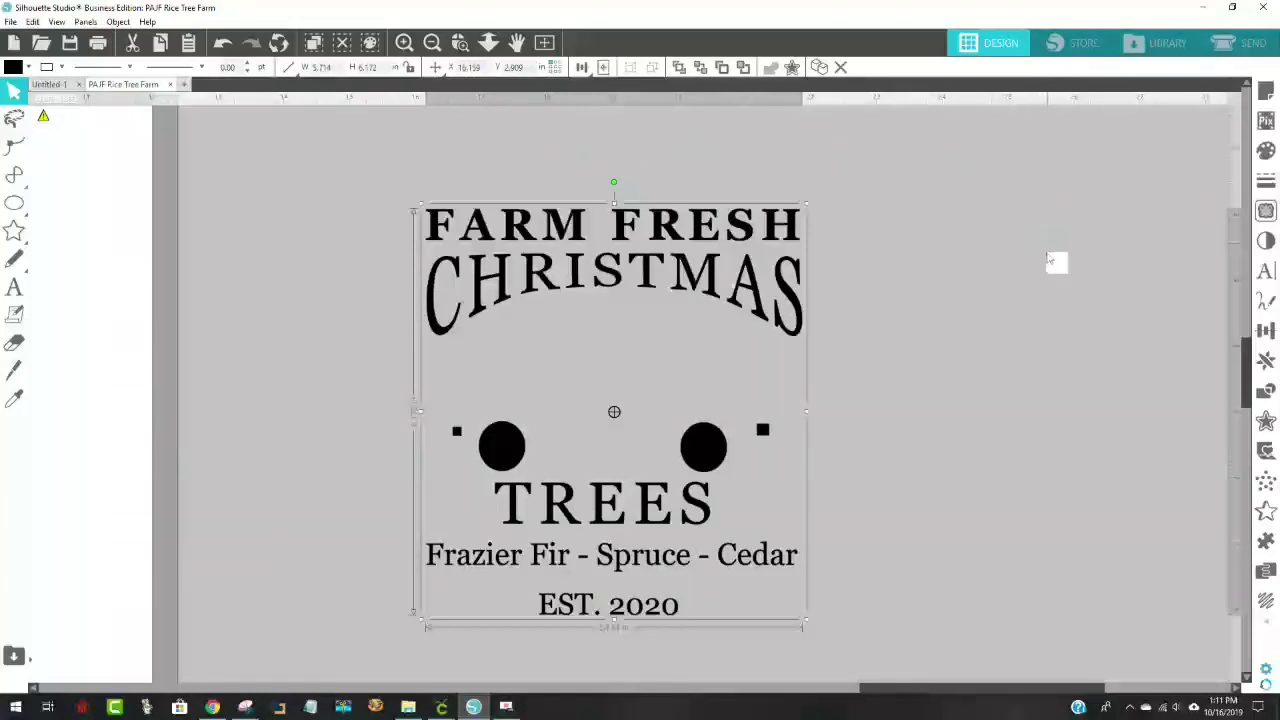
{"action": "left_click", "coordinate": [14, 287]}
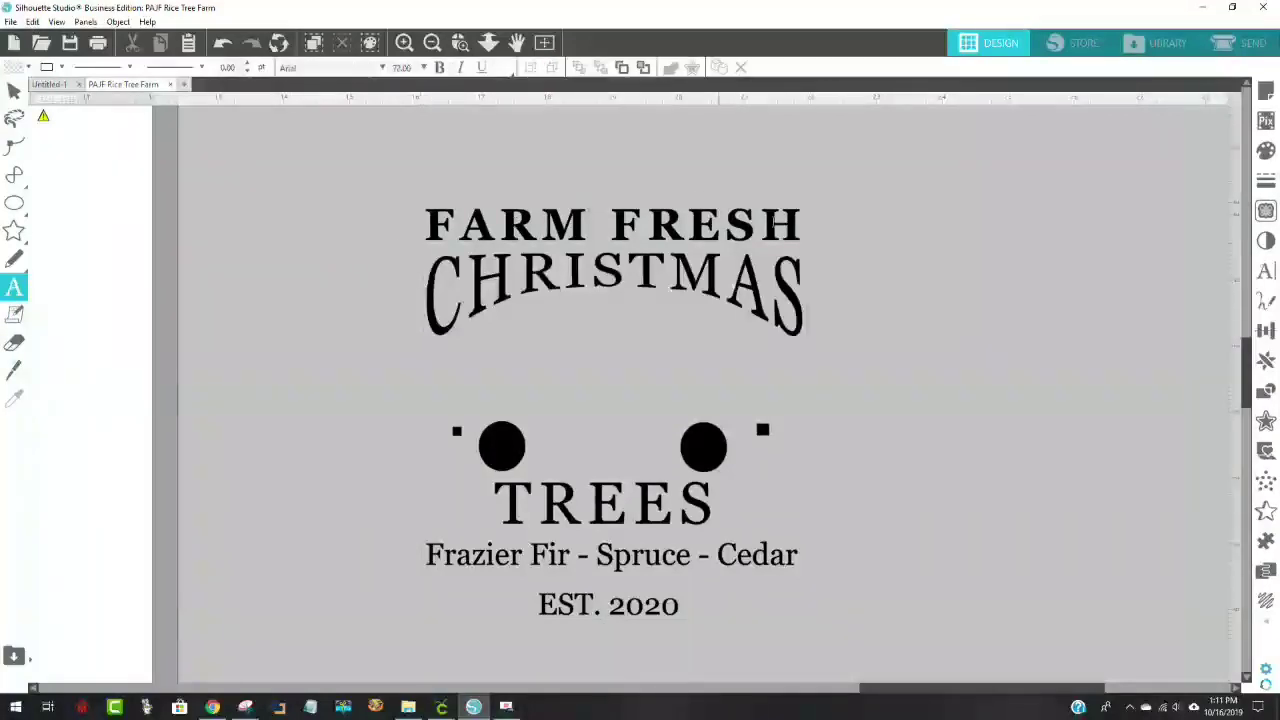
{"action": "left_click", "coordinate": [913, 247]}
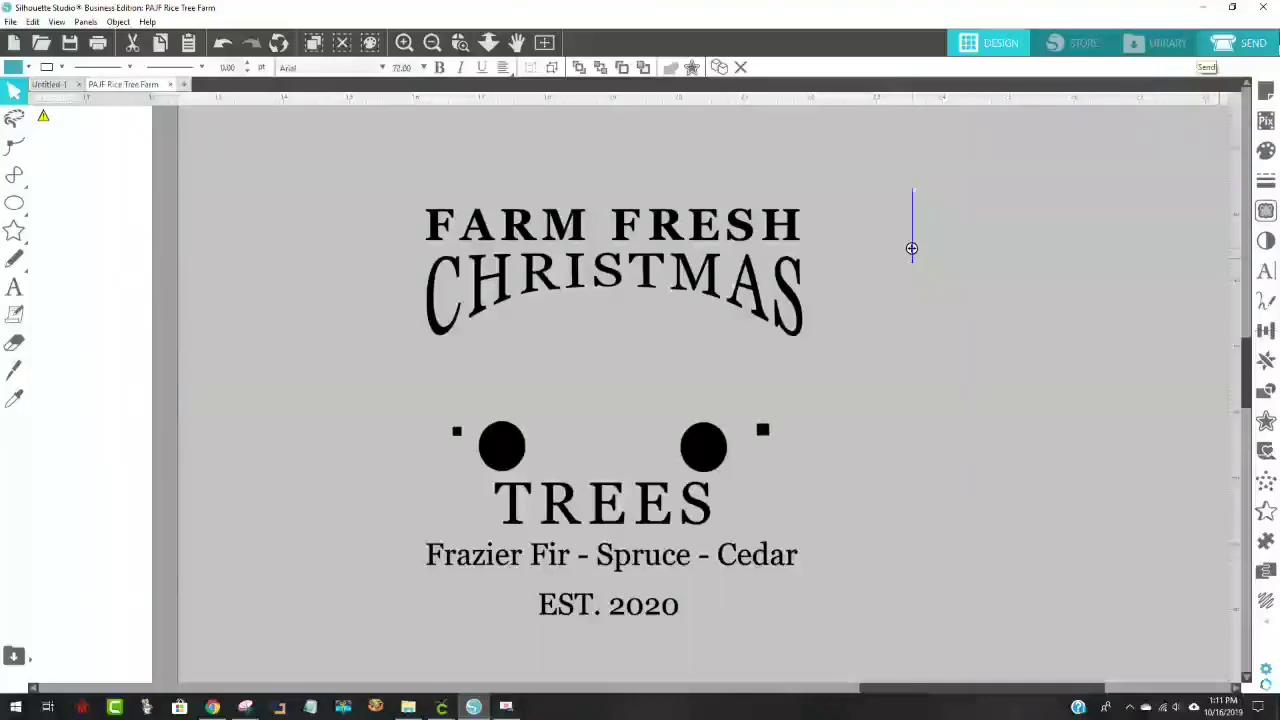
{"action": "type", "text": "POO"}
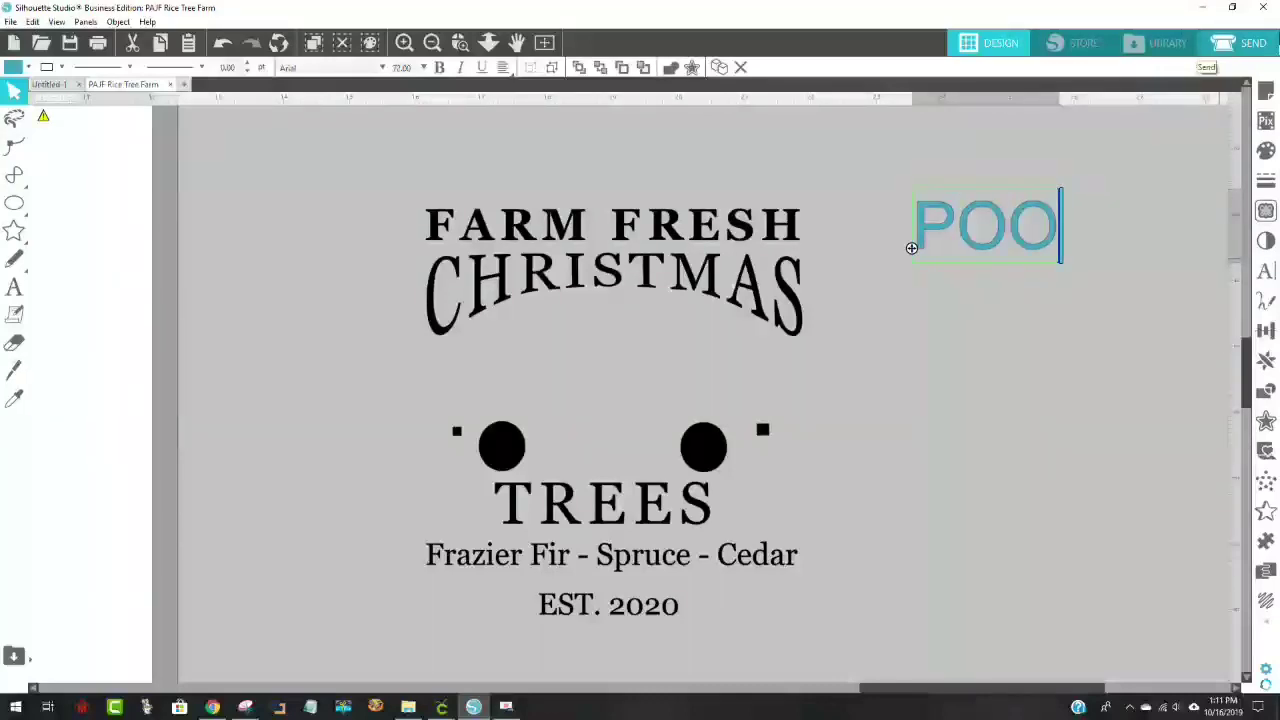
{"action": "type", "text": "LE"}
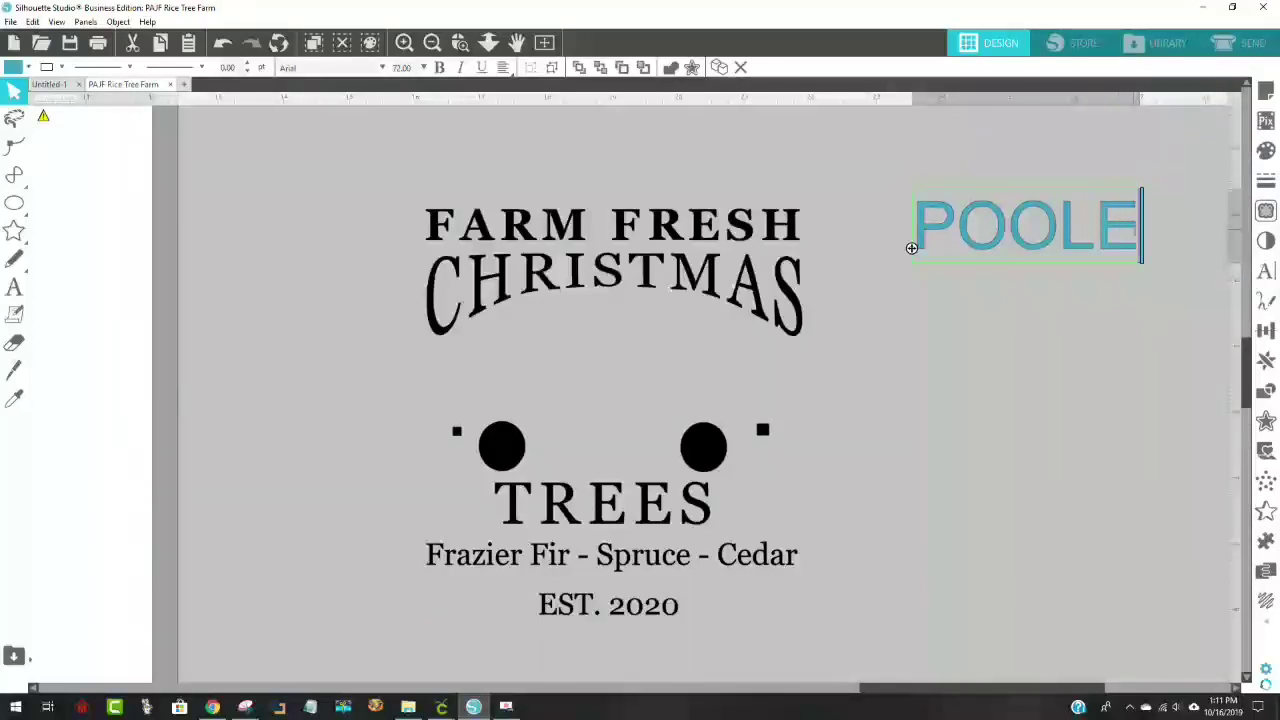
Set the font of the whole word POOLE to Georgia
{"action": "key", "text": "shift+Left"}
{"action": "key", "text": "shift+Left"}
{"action": "key", "text": "shift+Left"}
{"action": "key", "text": "shift+Left"}
{"action": "key", "text": "shift+Left"}
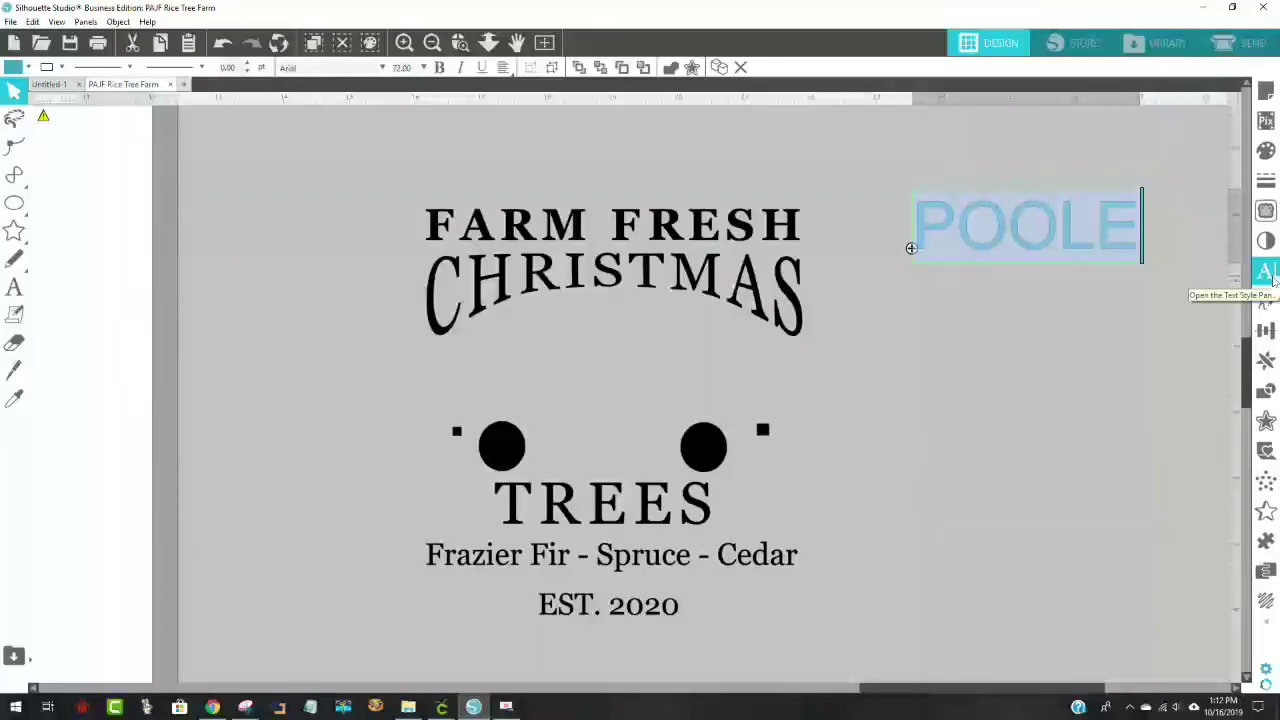
{"action": "left_click", "coordinate": [1266, 271]}
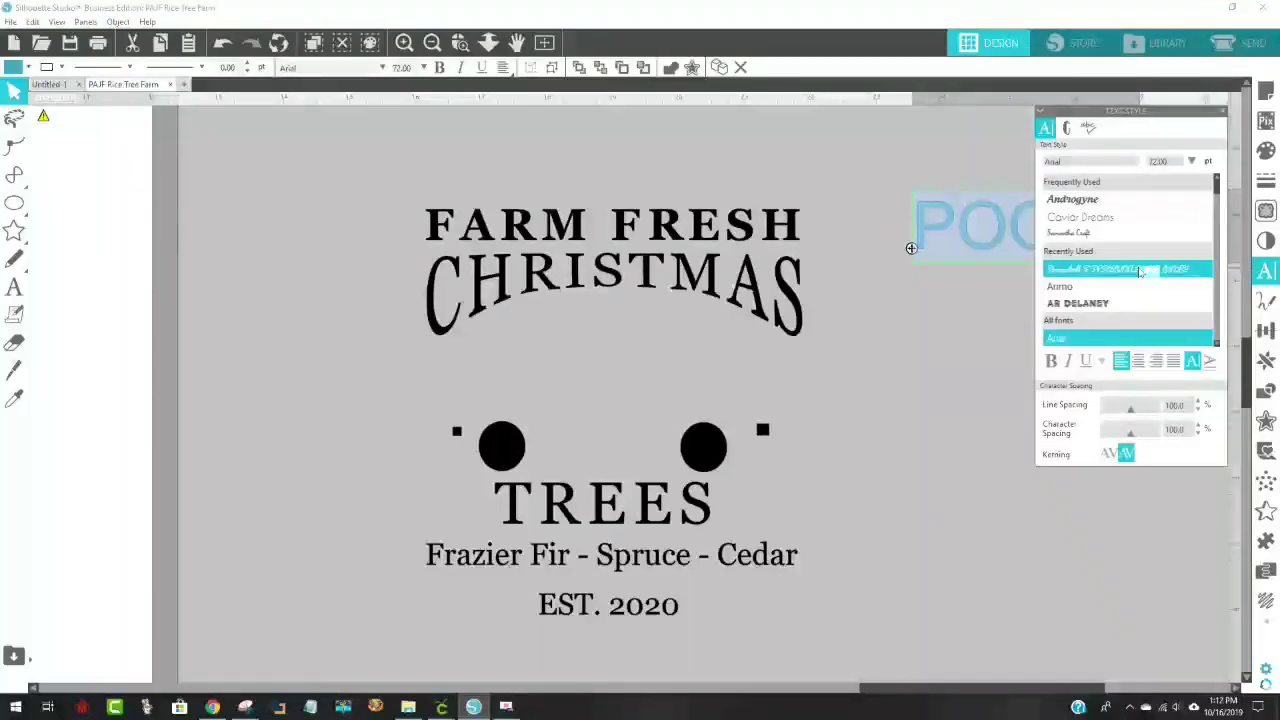
{"action": "scroll", "coordinate": [1217, 346], "scroll_direction": "down", "scroll_amount": 6}
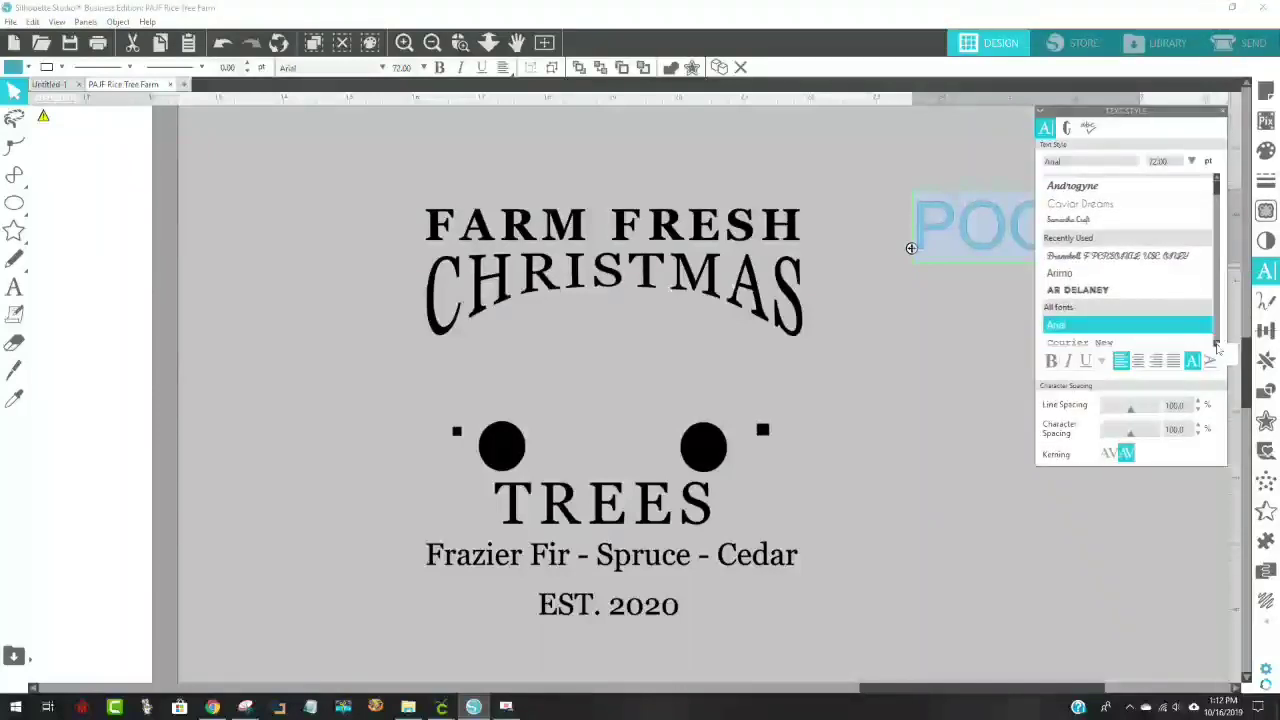
{"action": "scroll", "coordinate": [1217, 346], "scroll_direction": "down", "scroll_amount": 8}
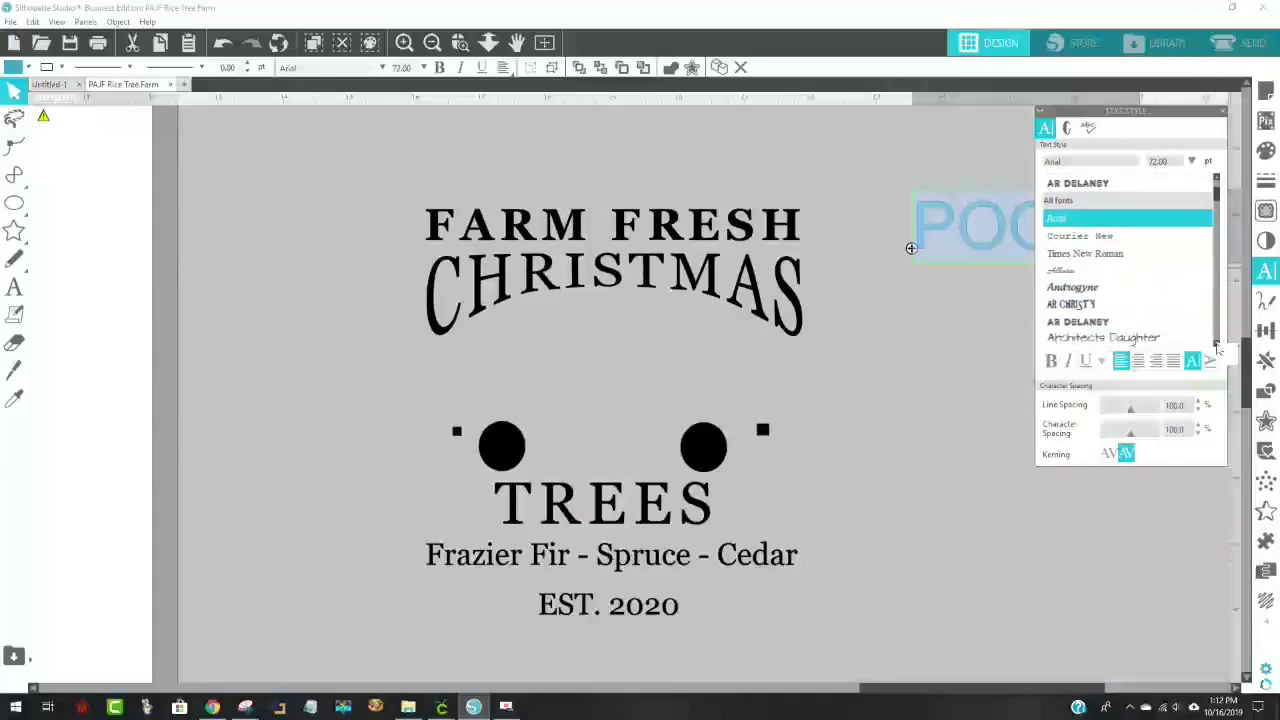
{"action": "scroll", "coordinate": [1217, 346], "scroll_direction": "down", "scroll_amount": 8}
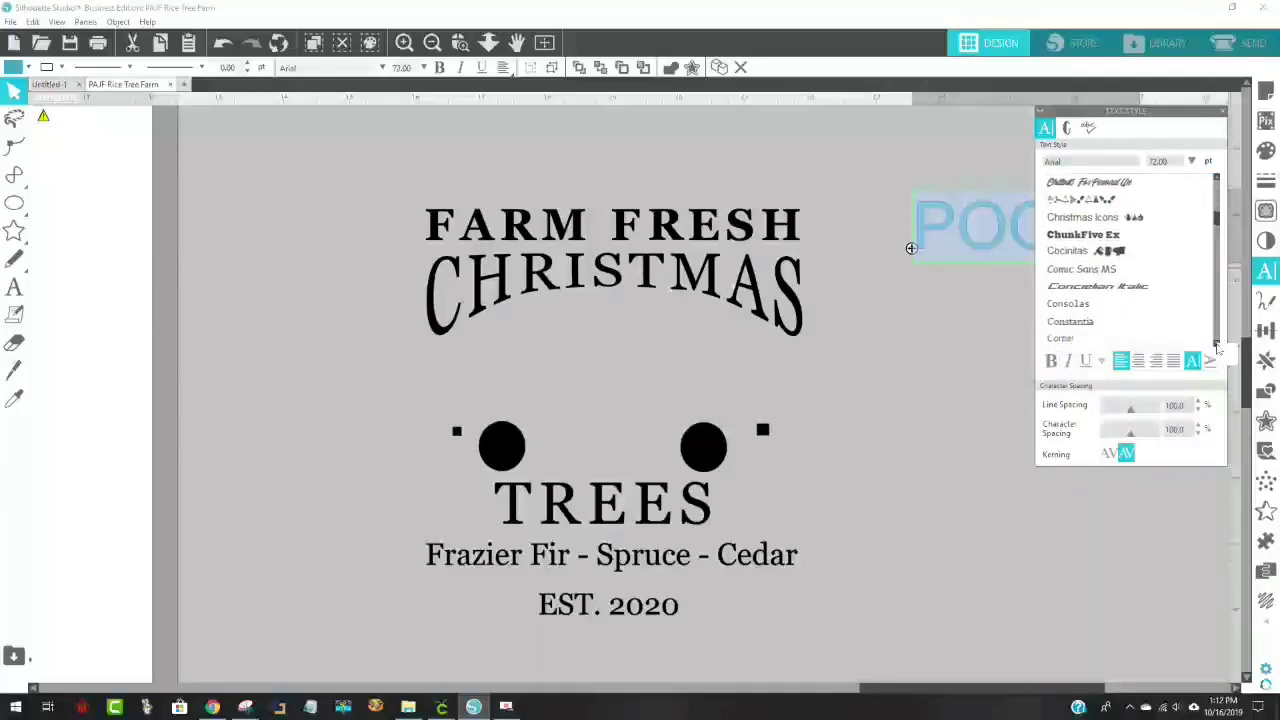
{"action": "scroll", "coordinate": [1217, 346], "scroll_direction": "down", "scroll_amount": 8}
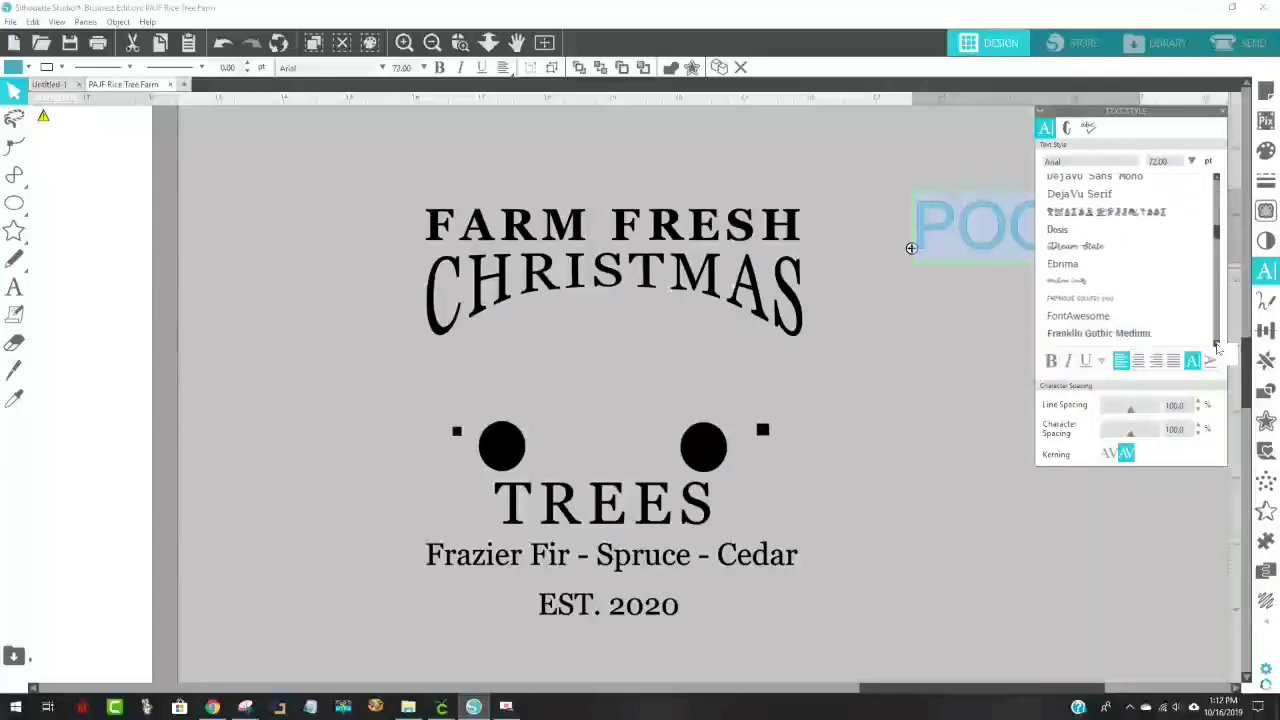
{"action": "scroll", "coordinate": [1217, 346], "scroll_direction": "down", "scroll_amount": 2}
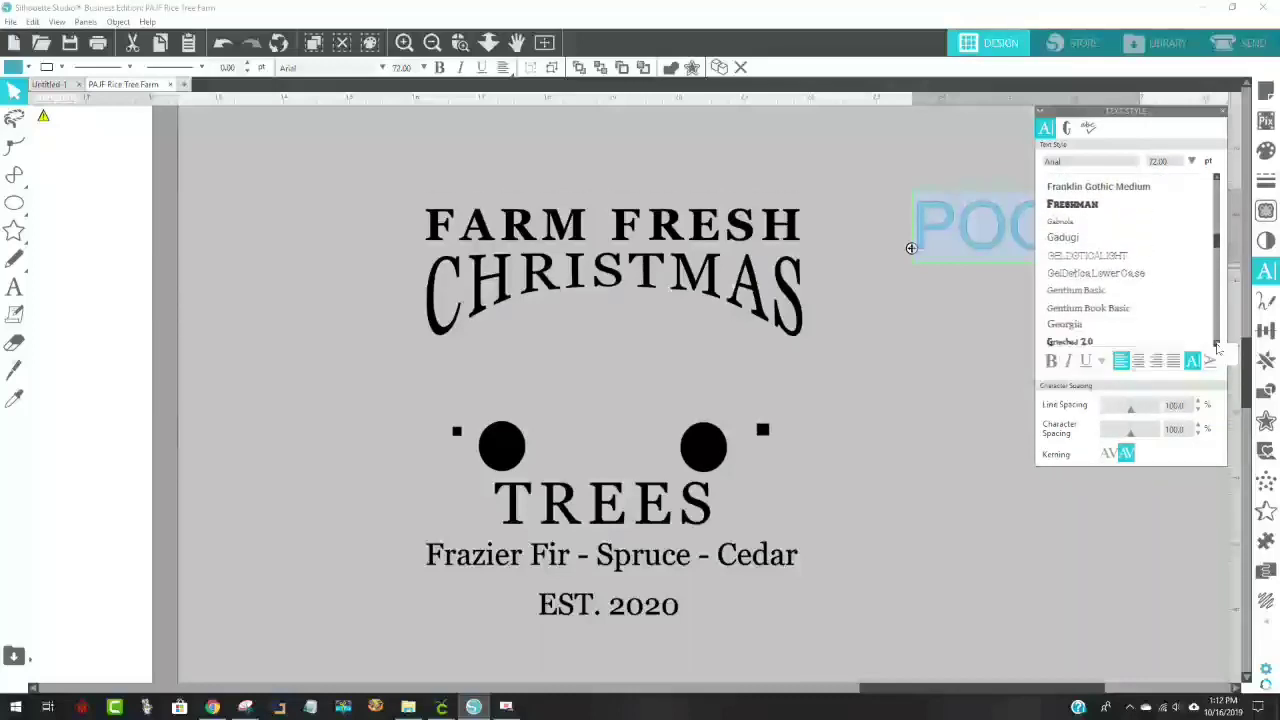
{"action": "left_click", "coordinate": [1105, 326]}
{"action": "left_click", "coordinate": [968, 372]}
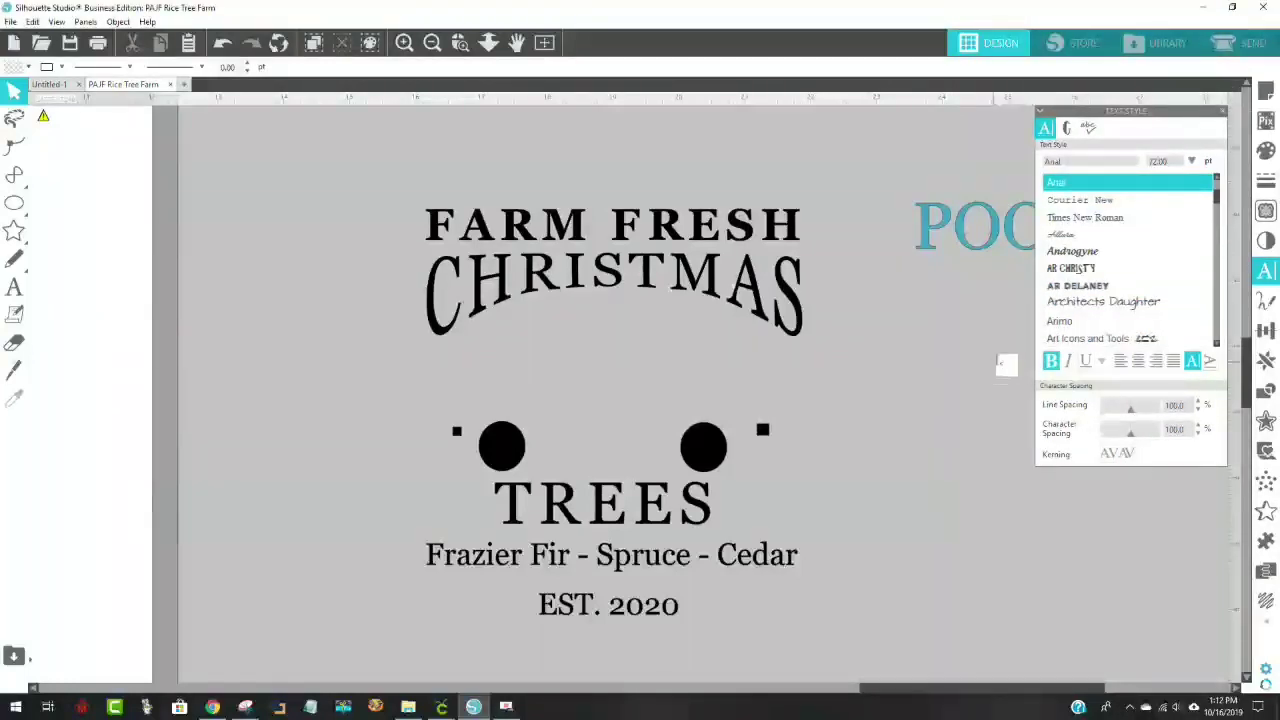
{"action": "left_click", "coordinate": [1226, 114]}
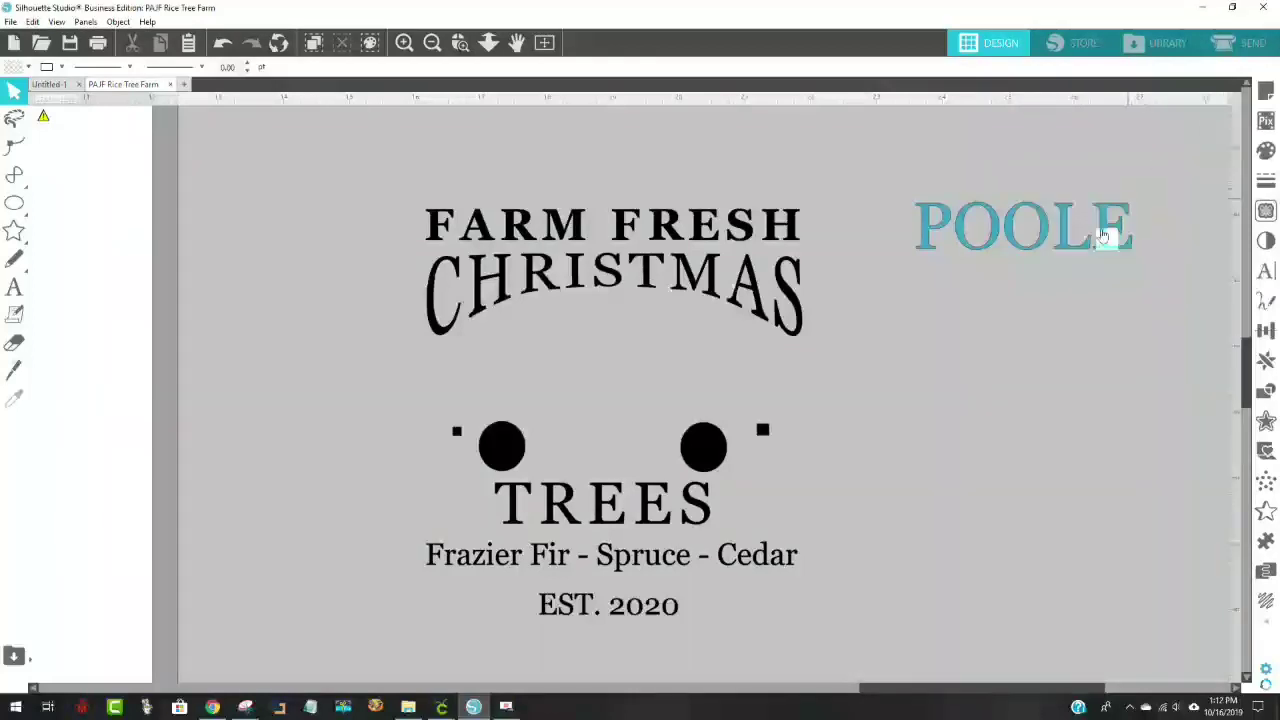
Move POOLE directly above FARM FRESH and widen its character spacing to 200%
{"action": "left_click_drag", "start_coordinate": [1066, 251], "coordinate": [586, 186]}
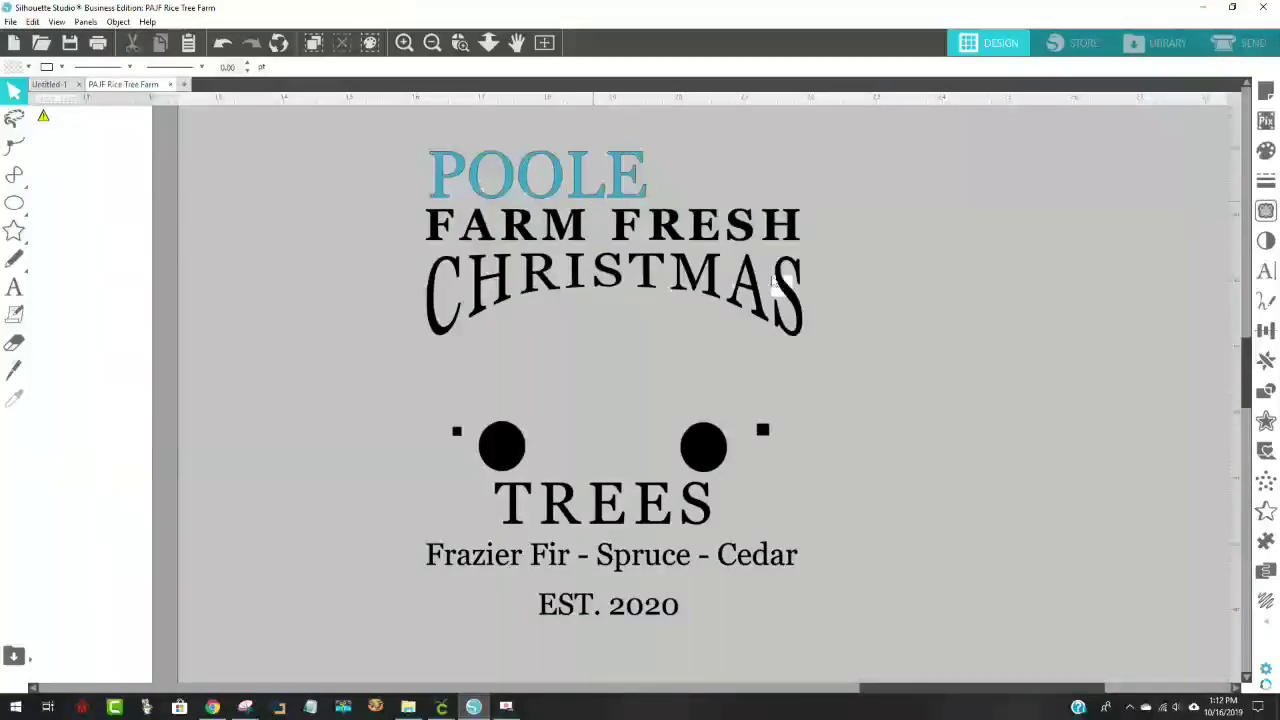
{"action": "left_click", "coordinate": [622, 192]}
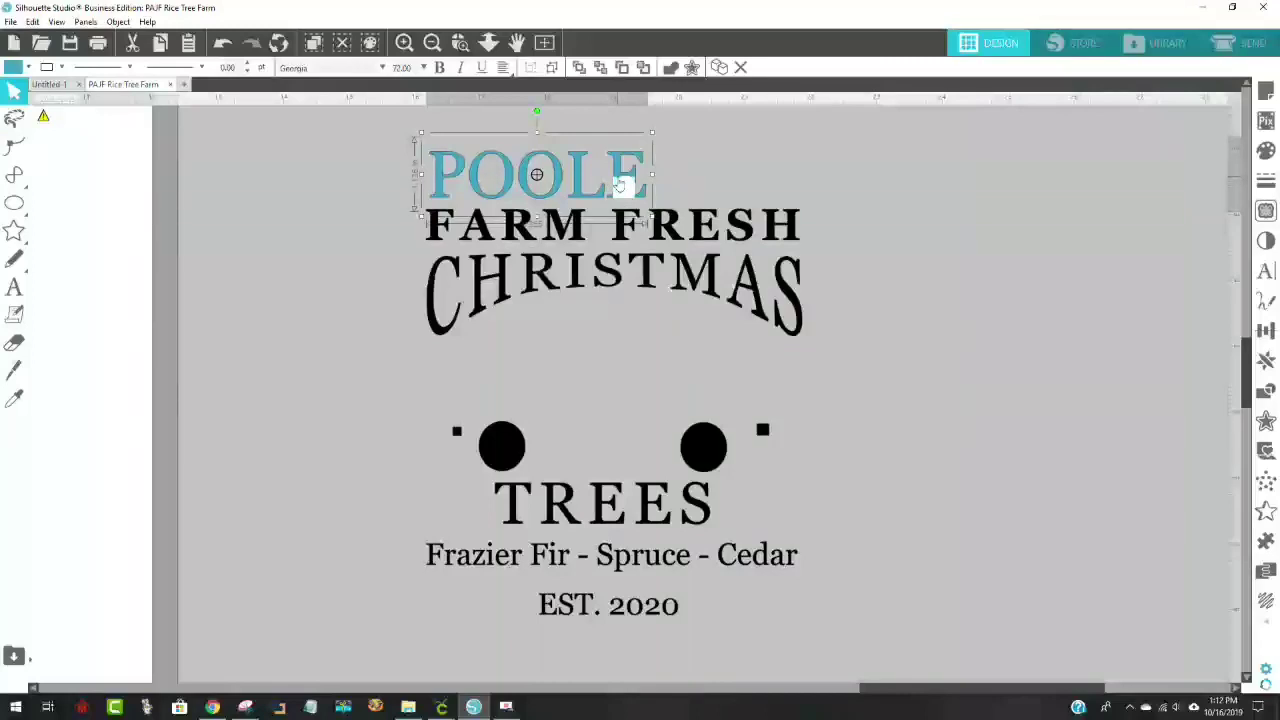
{"action": "double_click", "coordinate": [620, 185]}
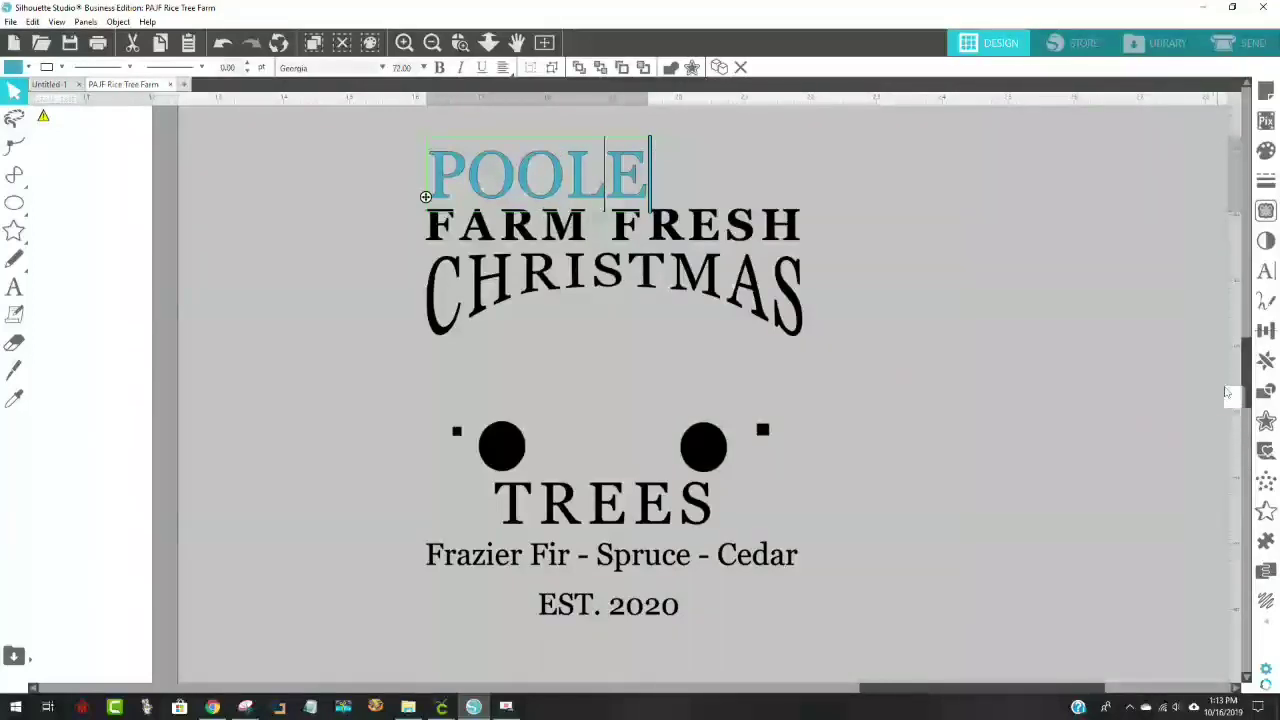
{"action": "left_click", "coordinate": [1266, 272]}
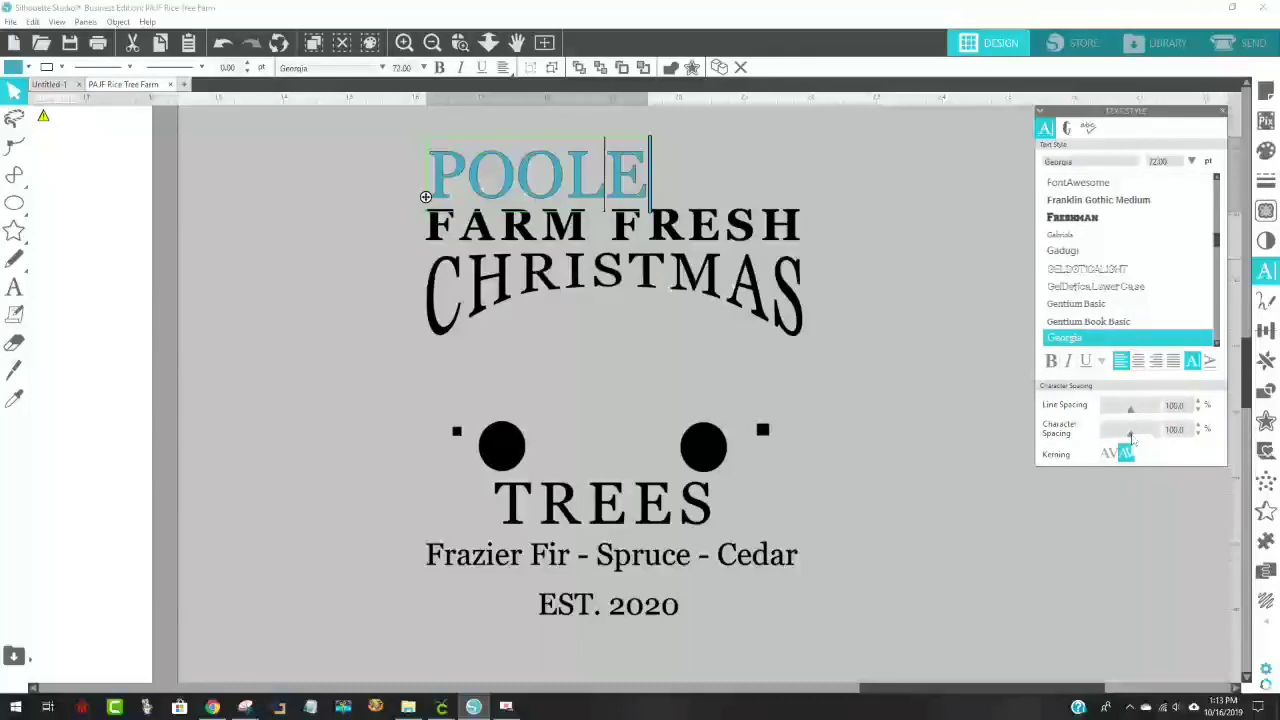
{"action": "left_click_drag", "start_coordinate": [1131, 437], "coordinate": [1166, 437]}
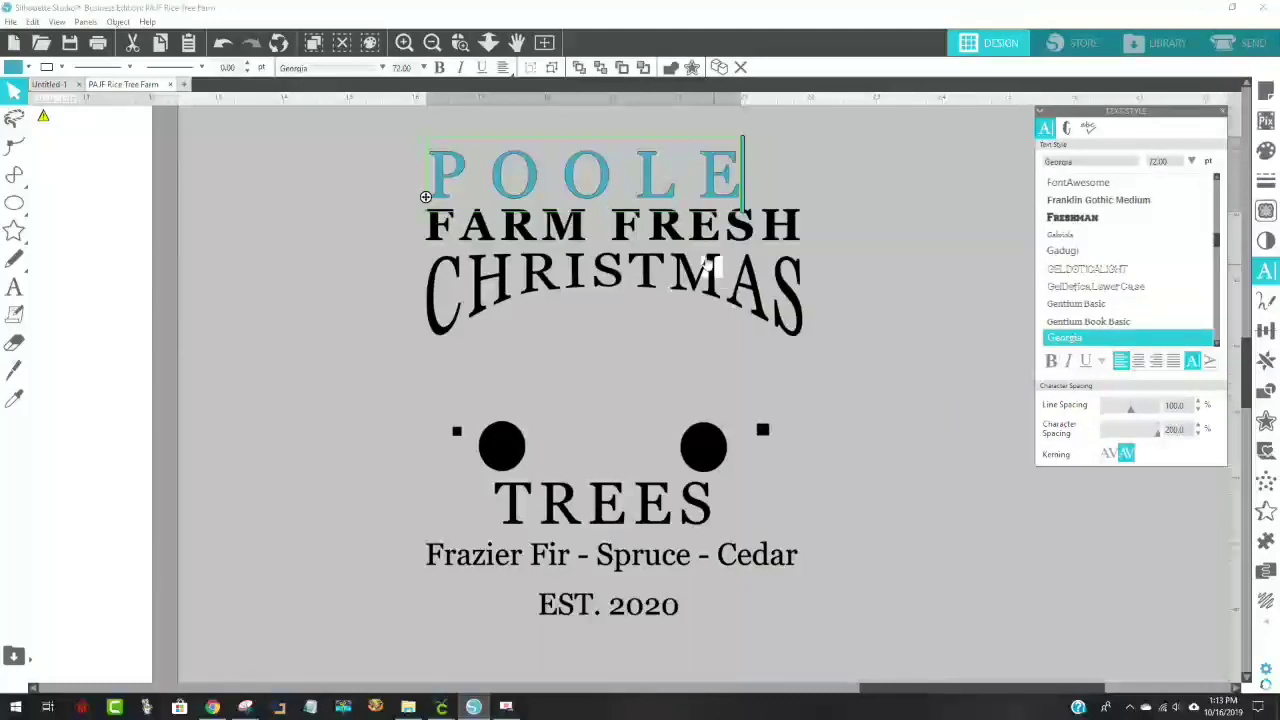
Reduce POOLE's character spacing to 160% and centre the word above FARM FRESH
{"action": "left_click_drag", "start_coordinate": [643, 186], "coordinate": [675, 185]}
{"action": "left_click", "coordinate": [740, 186]}
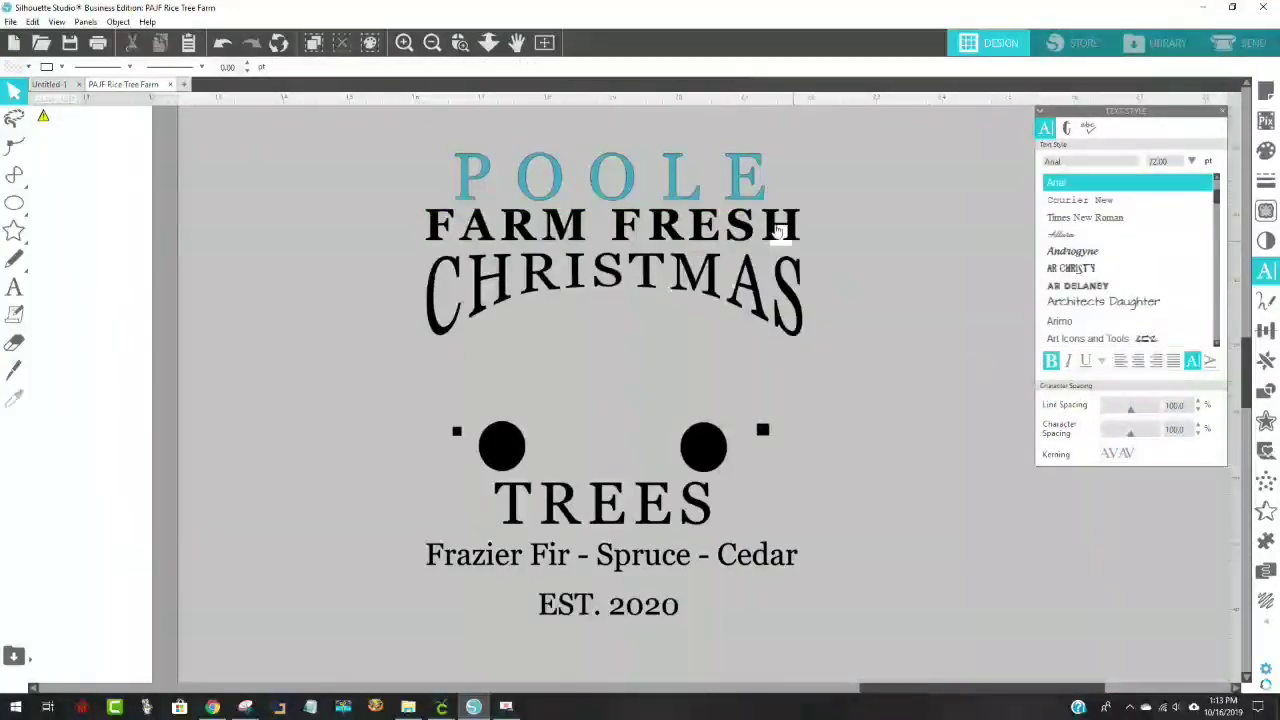
{"action": "double_click", "coordinate": [740, 186]}
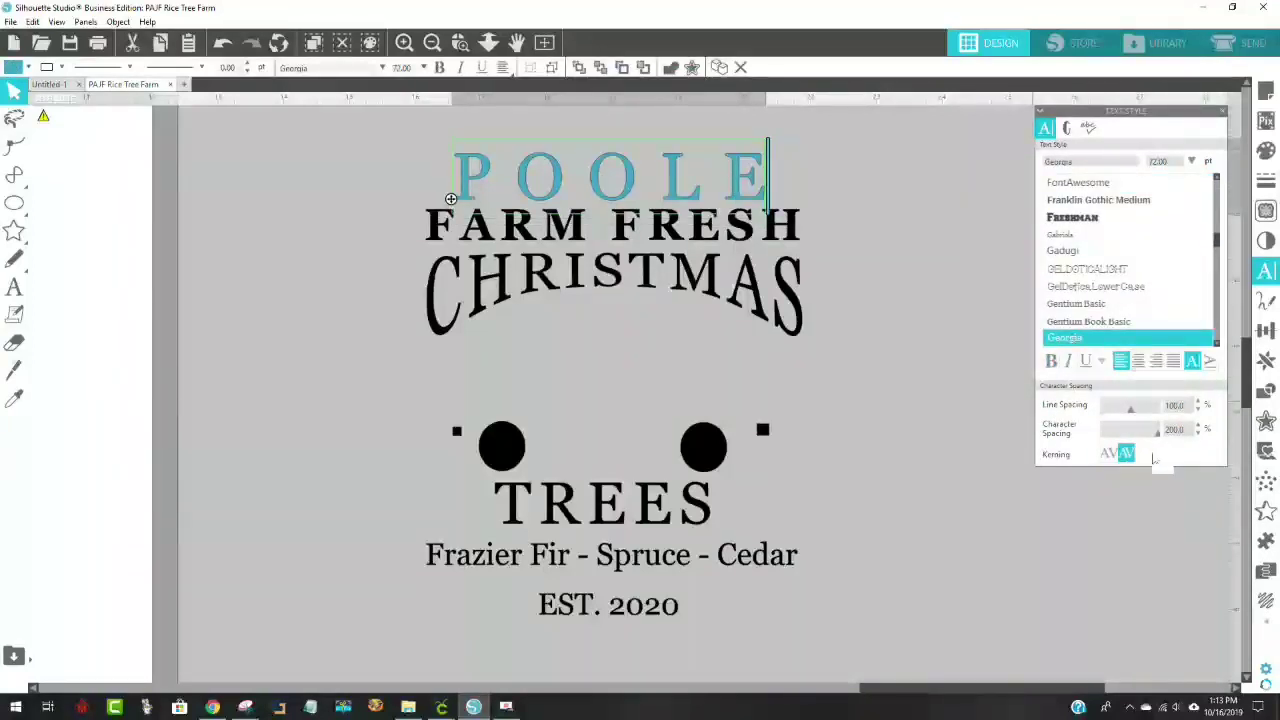
{"action": "left_click_drag", "start_coordinate": [1158, 437], "coordinate": [1148, 441]}
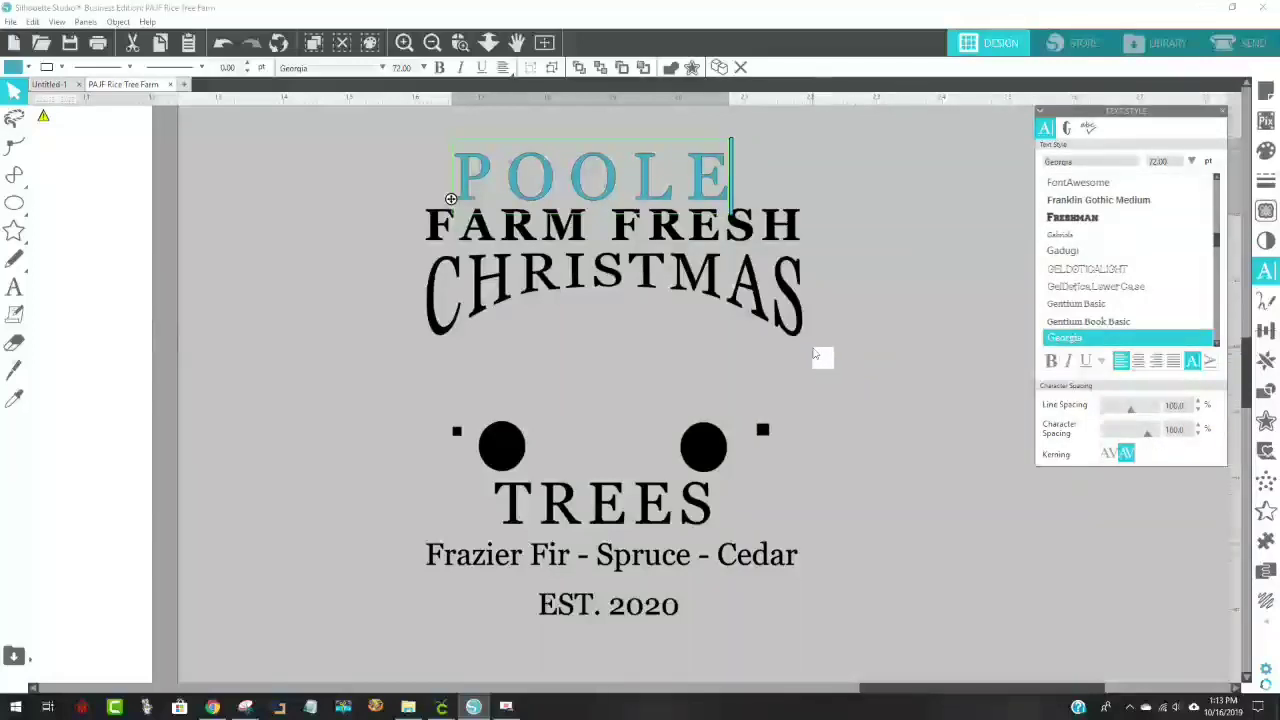
{"action": "left_click", "coordinate": [823, 318]}
{"action": "left_click", "coordinate": [658, 188]}
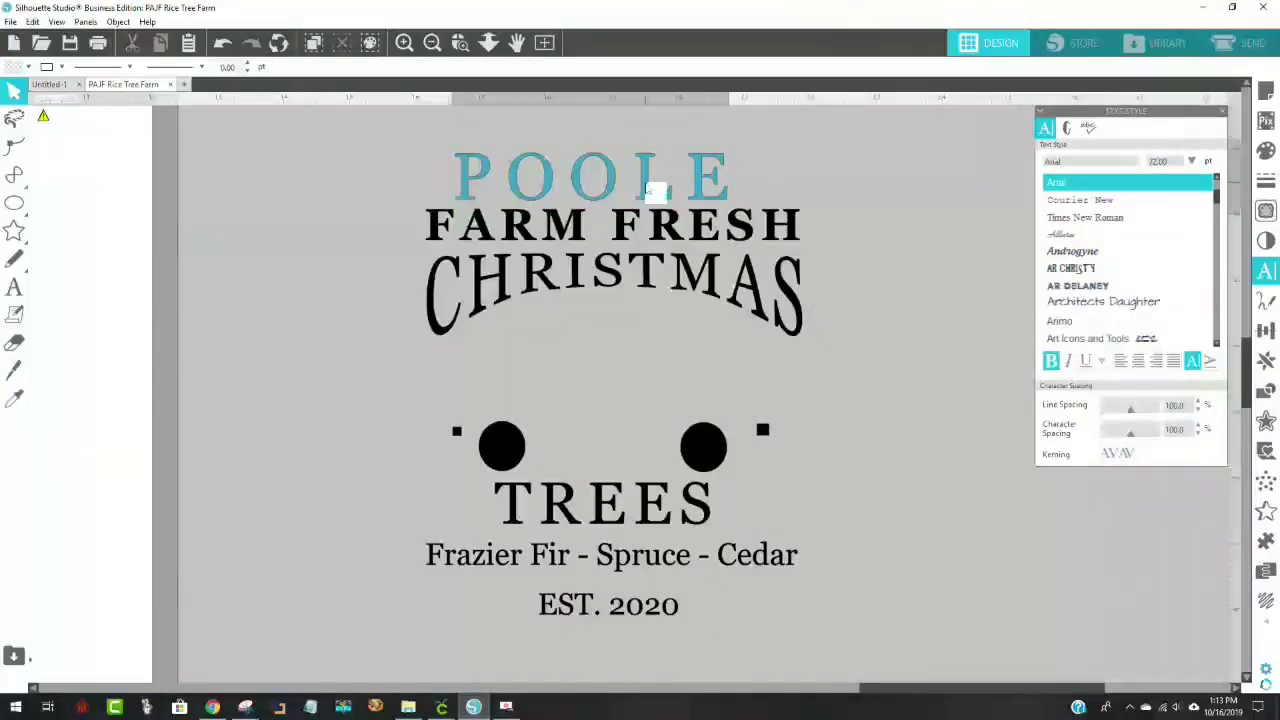
{"action": "left_click", "coordinate": [612, 182]}
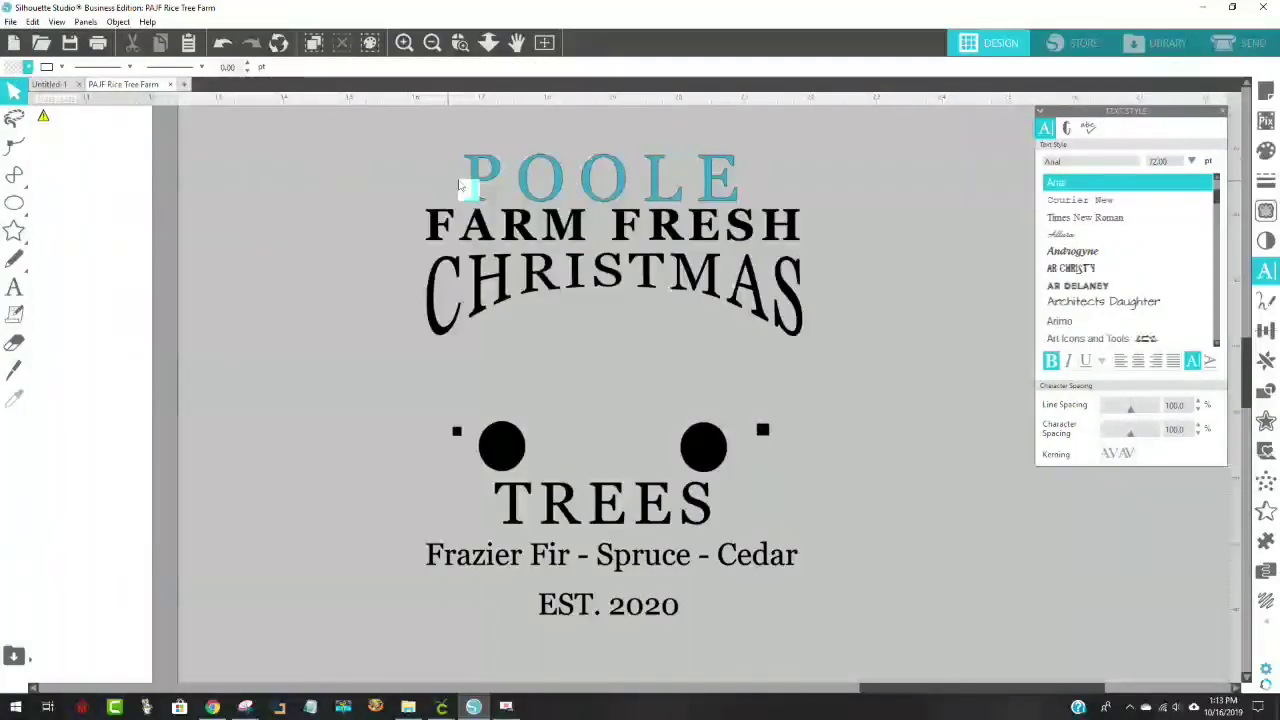
Fill the word POOLE with black to match the rest of the lettering
{"action": "left_click", "coordinate": [528, 203]}
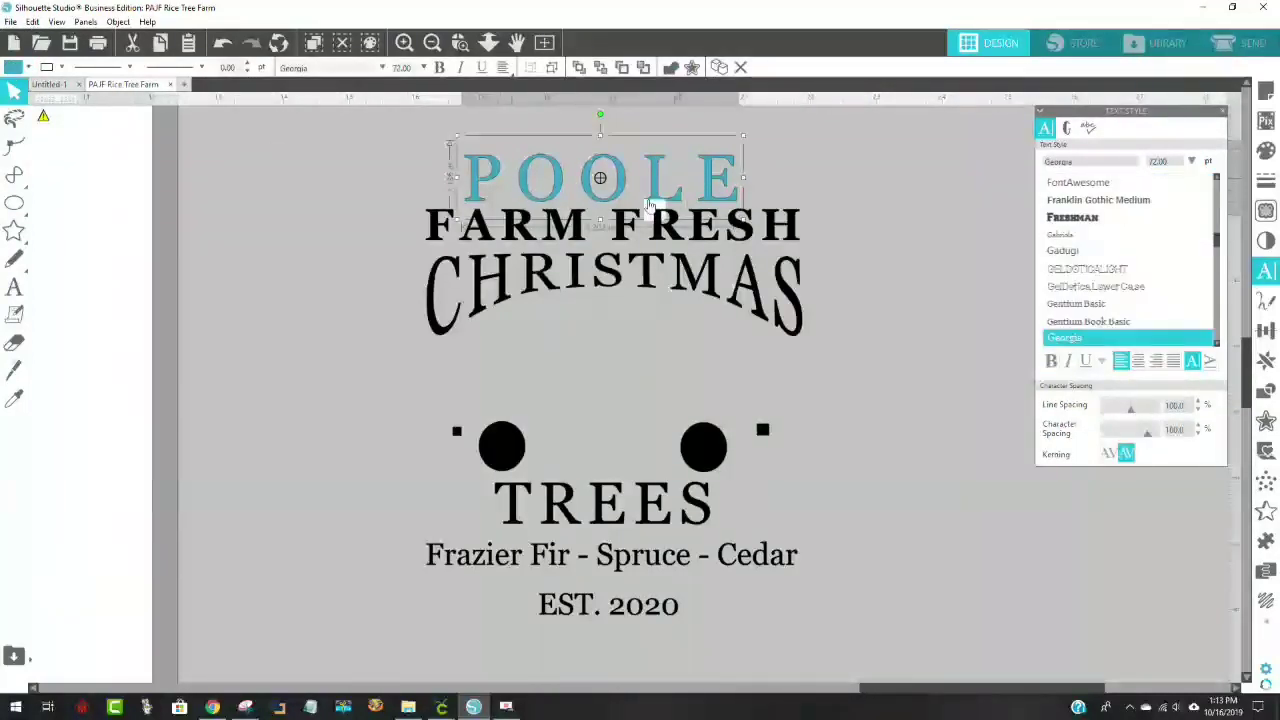
{"action": "left_click", "coordinate": [14, 70]}
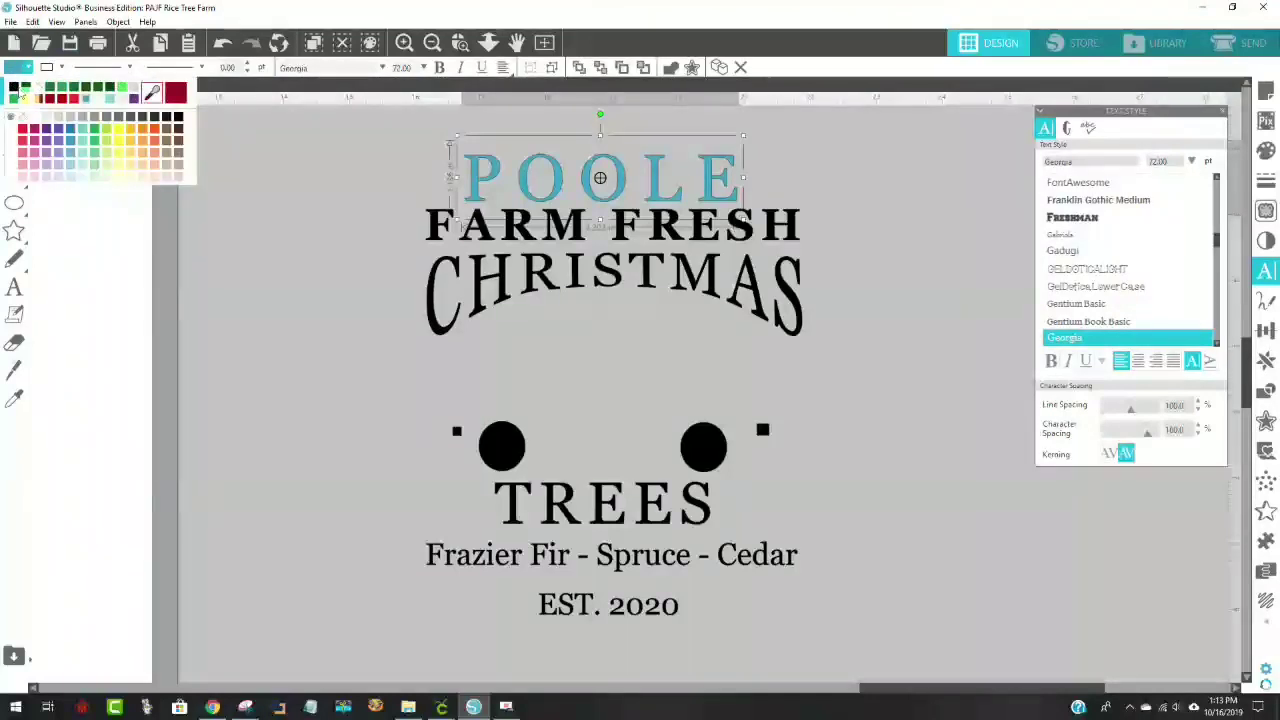
{"action": "left_click", "coordinate": [22, 96]}
{"action": "left_click", "coordinate": [922, 352]}
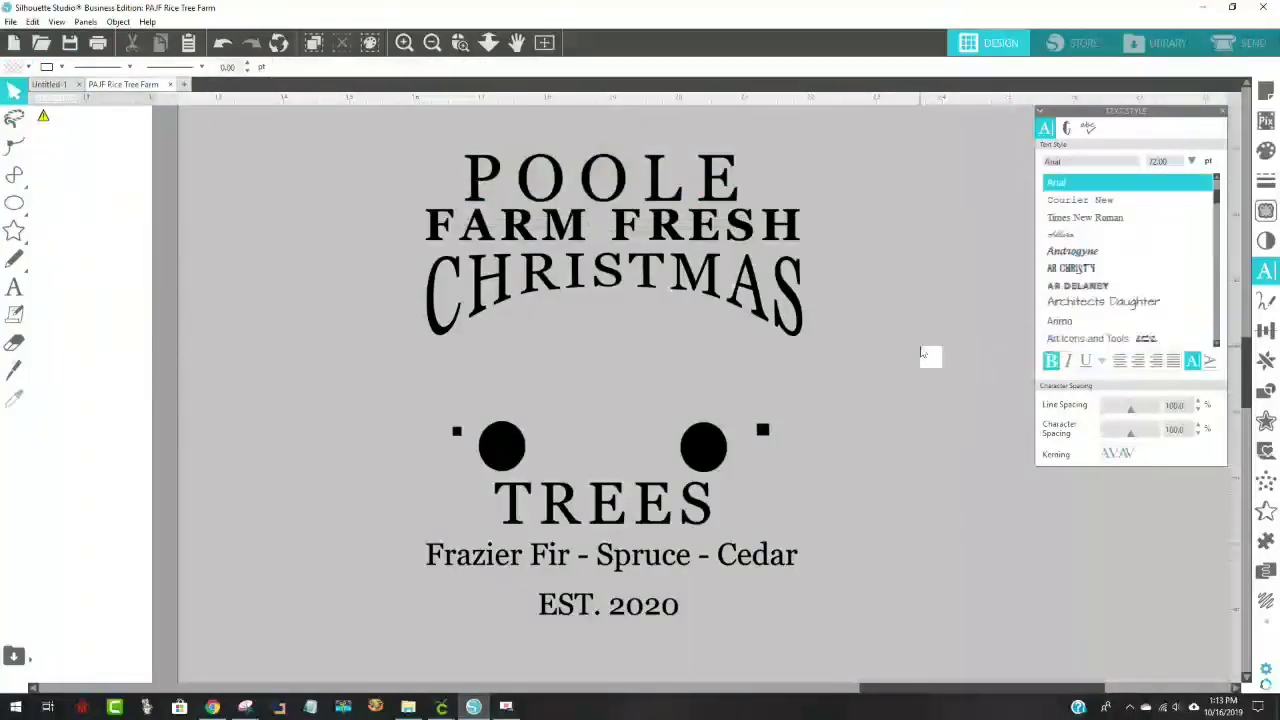
{"action": "left_click", "coordinate": [576, 276]}
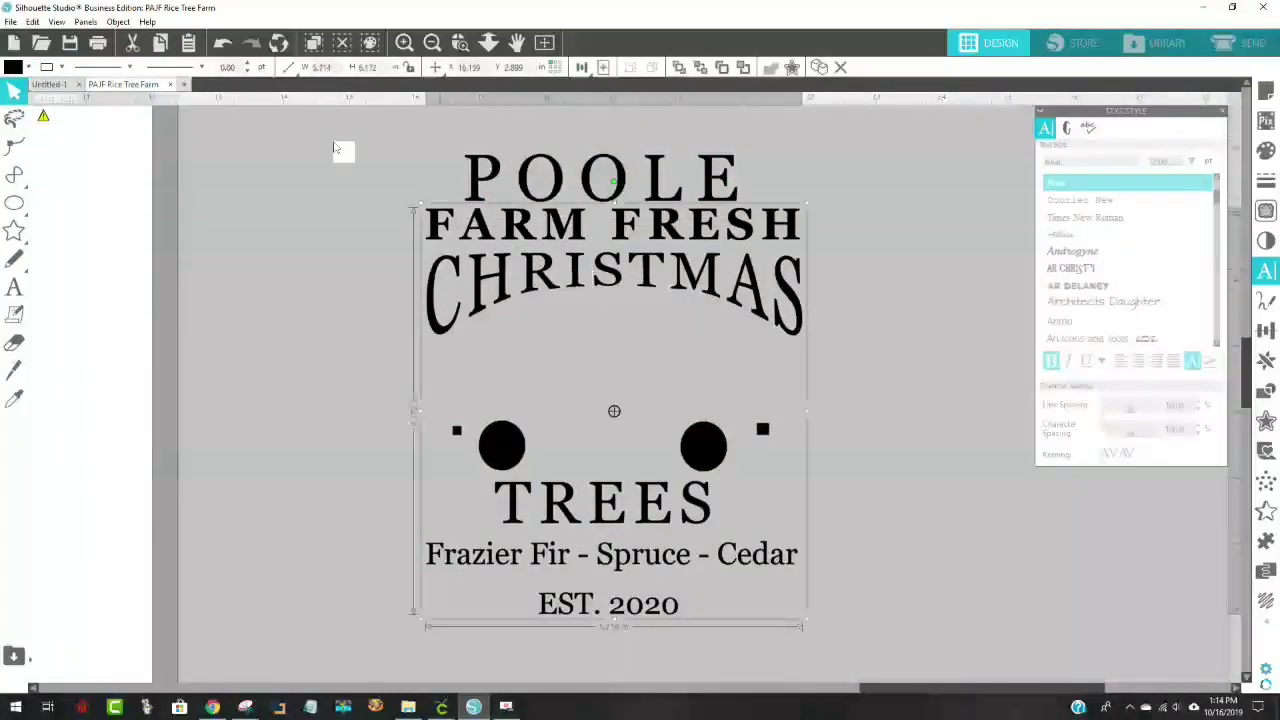
{"action": "left_click", "coordinate": [13, 68]}
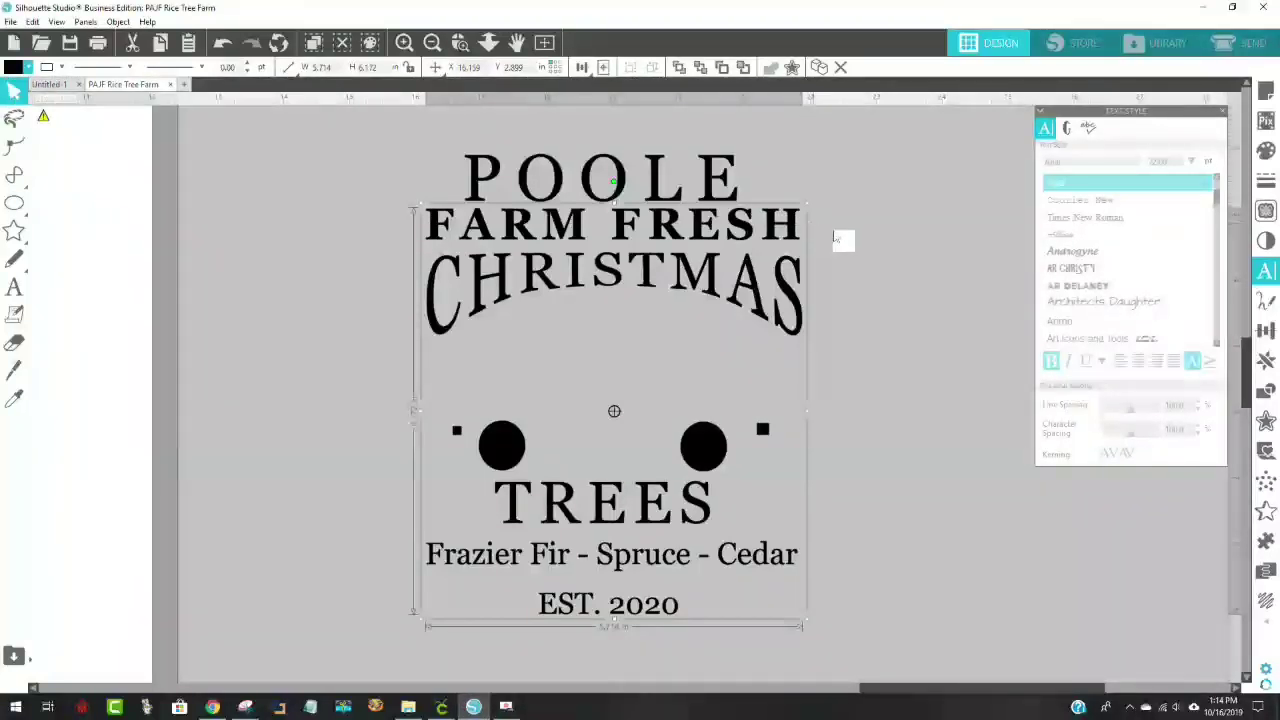
{"action": "left_click", "coordinate": [858, 254]}
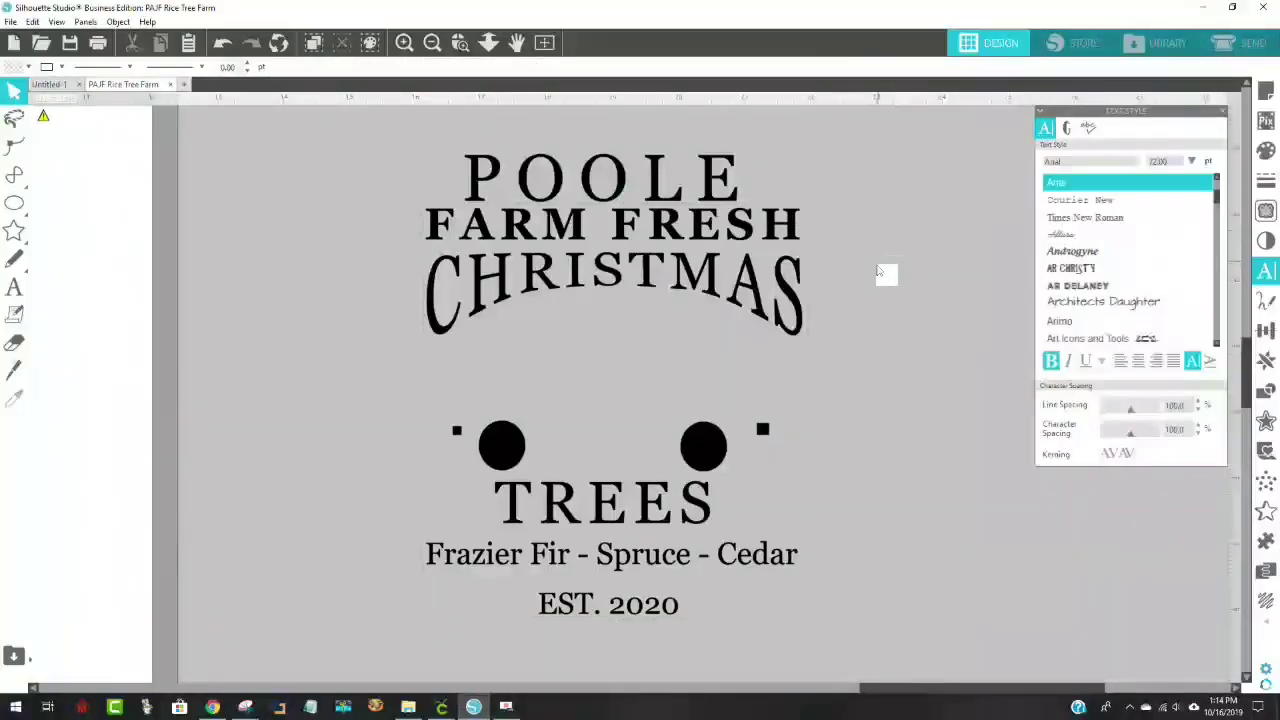
Combine all the black lettering, tyres and bumper pieces beside the page into one compound path
{"action": "left_click", "coordinate": [431, 43]}
{"action": "left_click", "coordinate": [431, 43]}
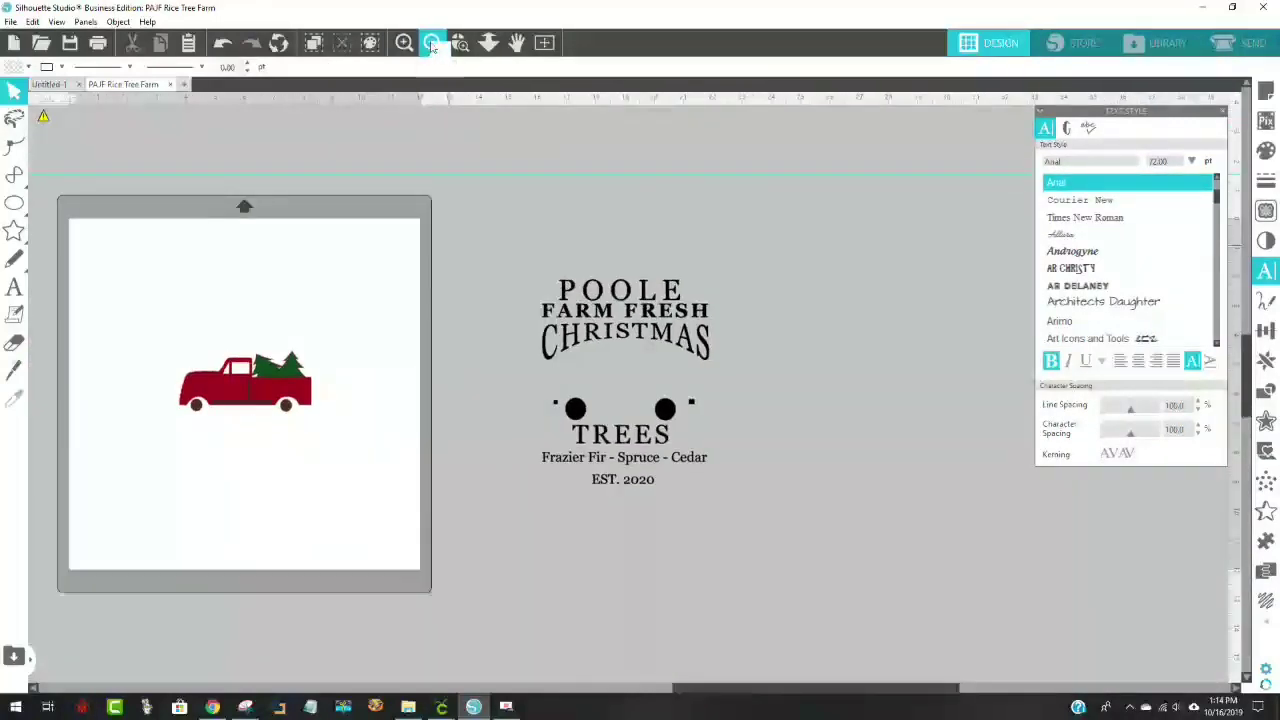
{"action": "left_click", "coordinate": [431, 43]}
{"action": "left_click_drag", "start_coordinate": [740, 511], "coordinate": [540, 271]}
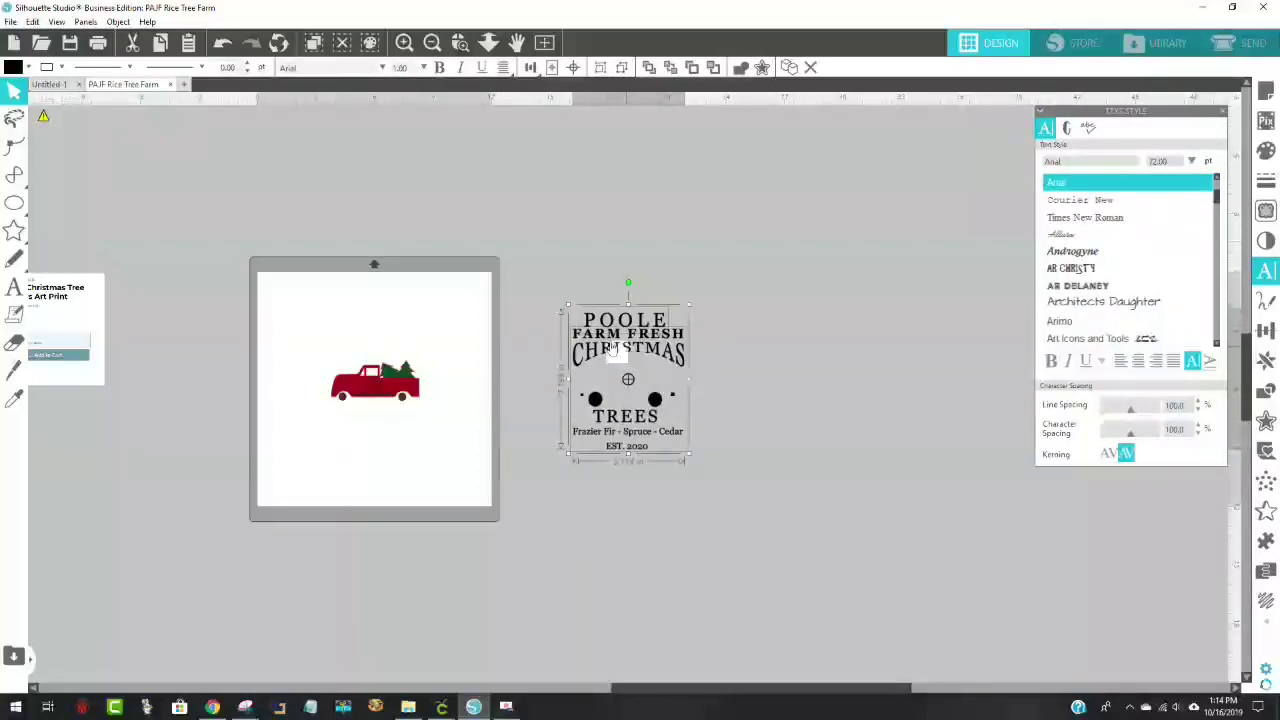
{"action": "left_click", "coordinate": [118, 21]}
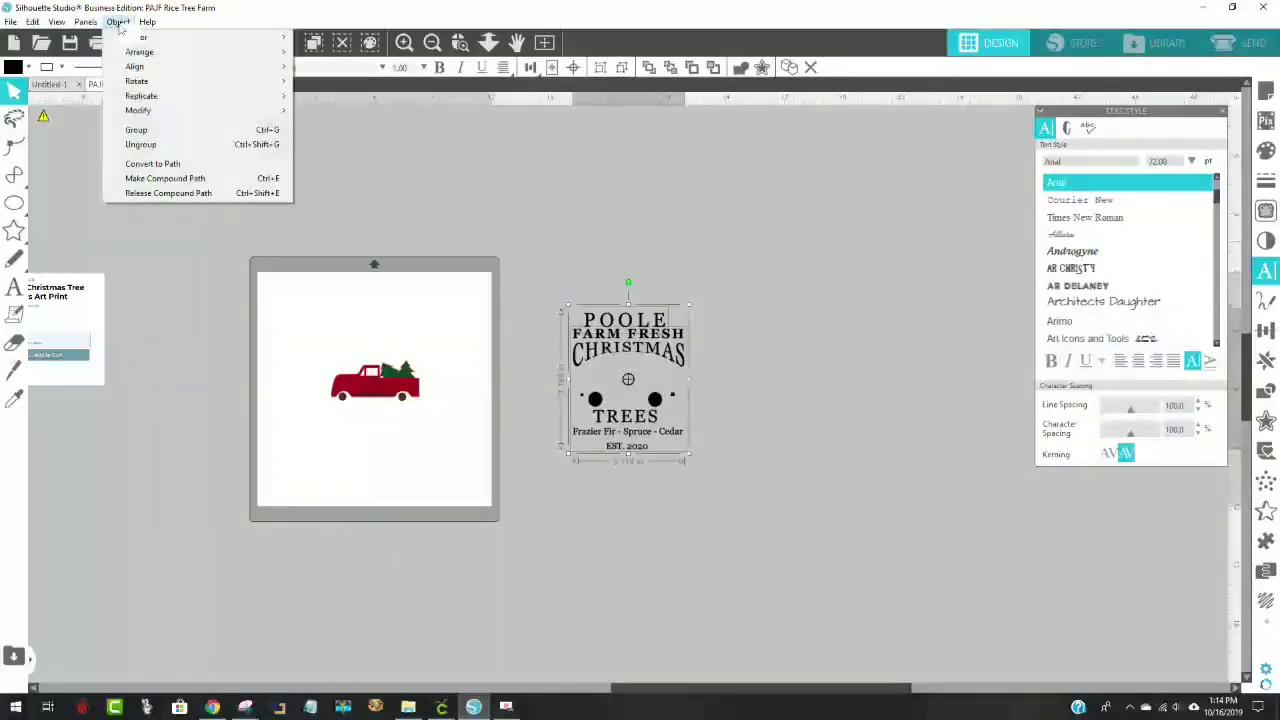
{"action": "left_click", "coordinate": [192, 184]}
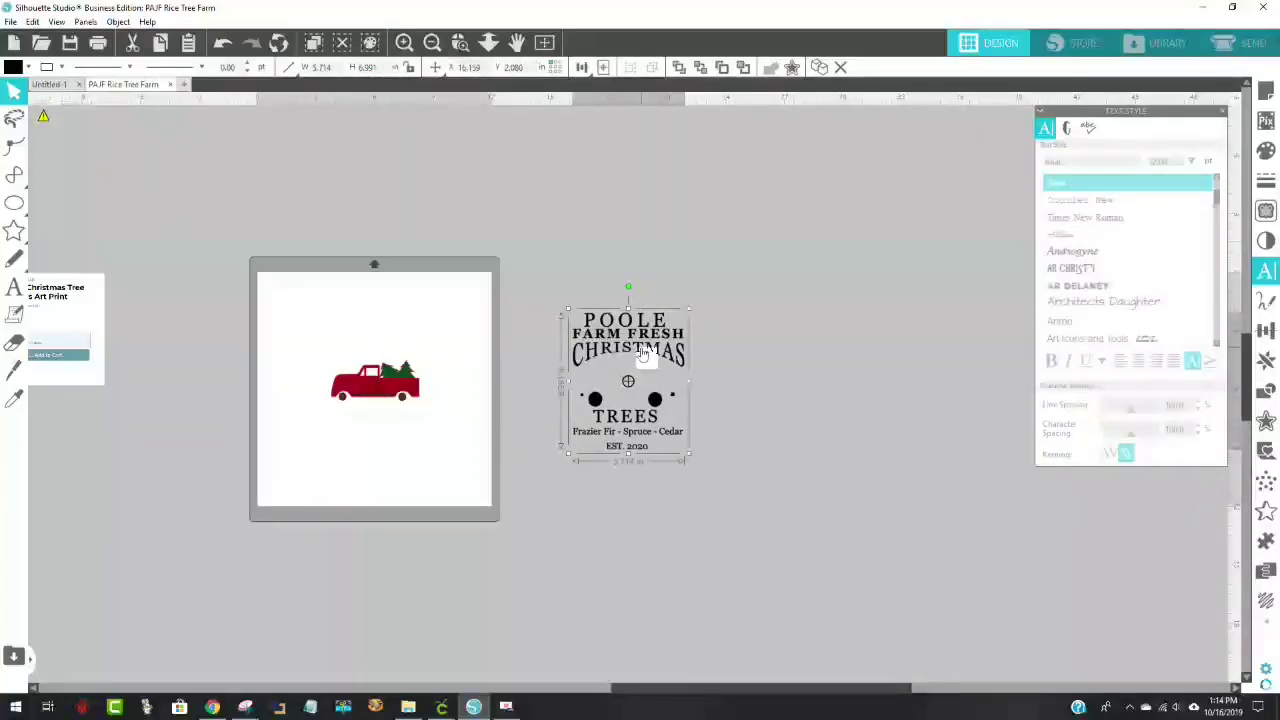
Move the black compound path onto the page so its lettering surrounds the red truck and its tyres meet the wheels
{"action": "left_click_drag", "start_coordinate": [641, 352], "coordinate": [387, 353]}
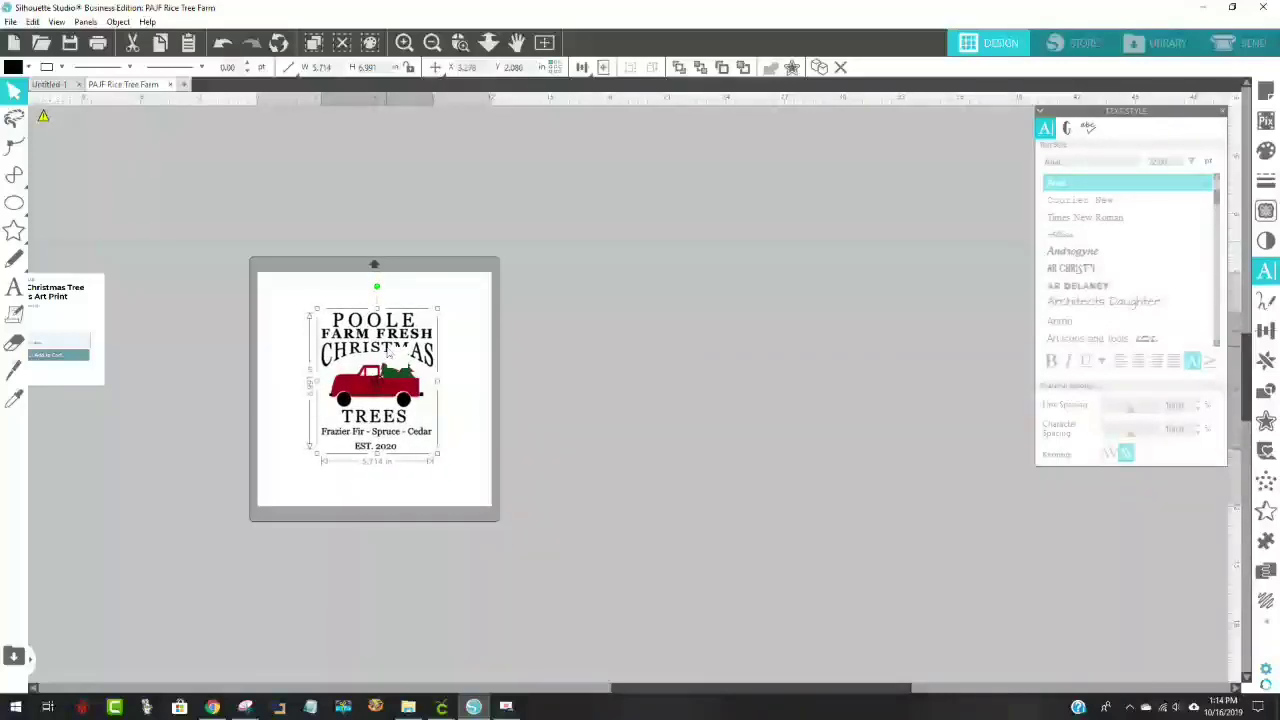
{"action": "left_click", "coordinate": [460, 42]}
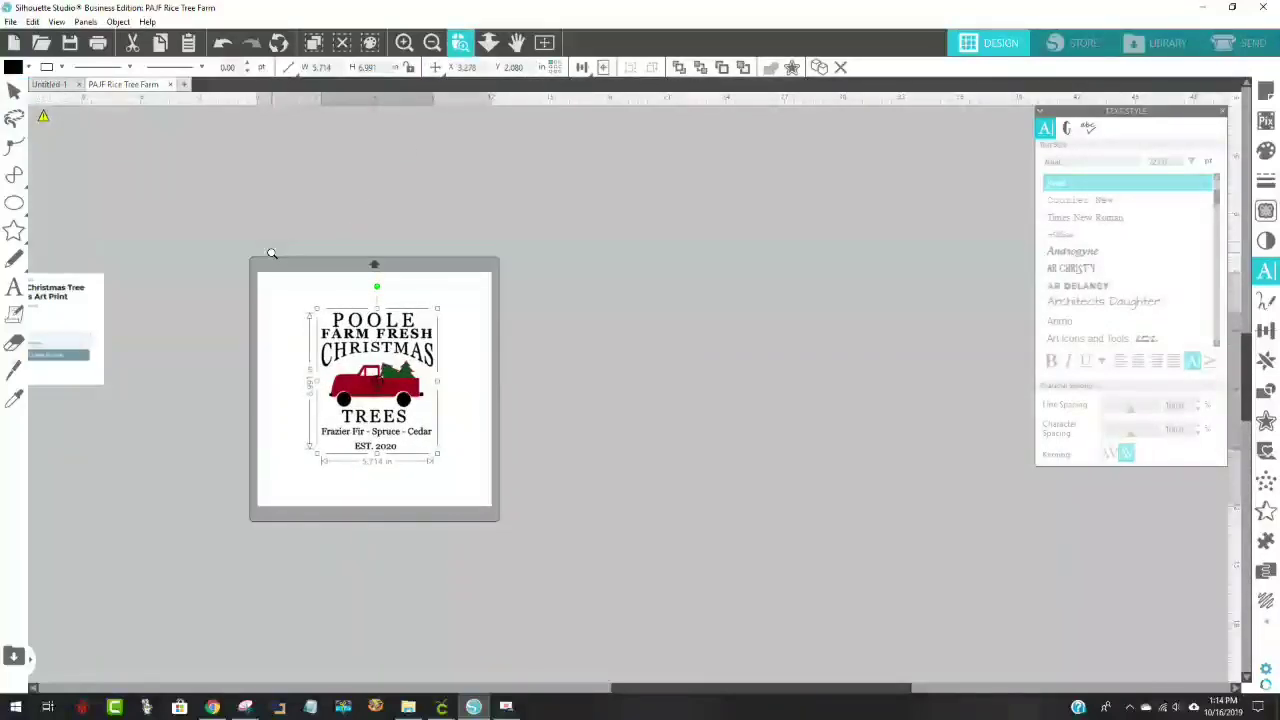
{"action": "left_click_drag", "start_coordinate": [568, 448], "coordinate": [568, 448]}
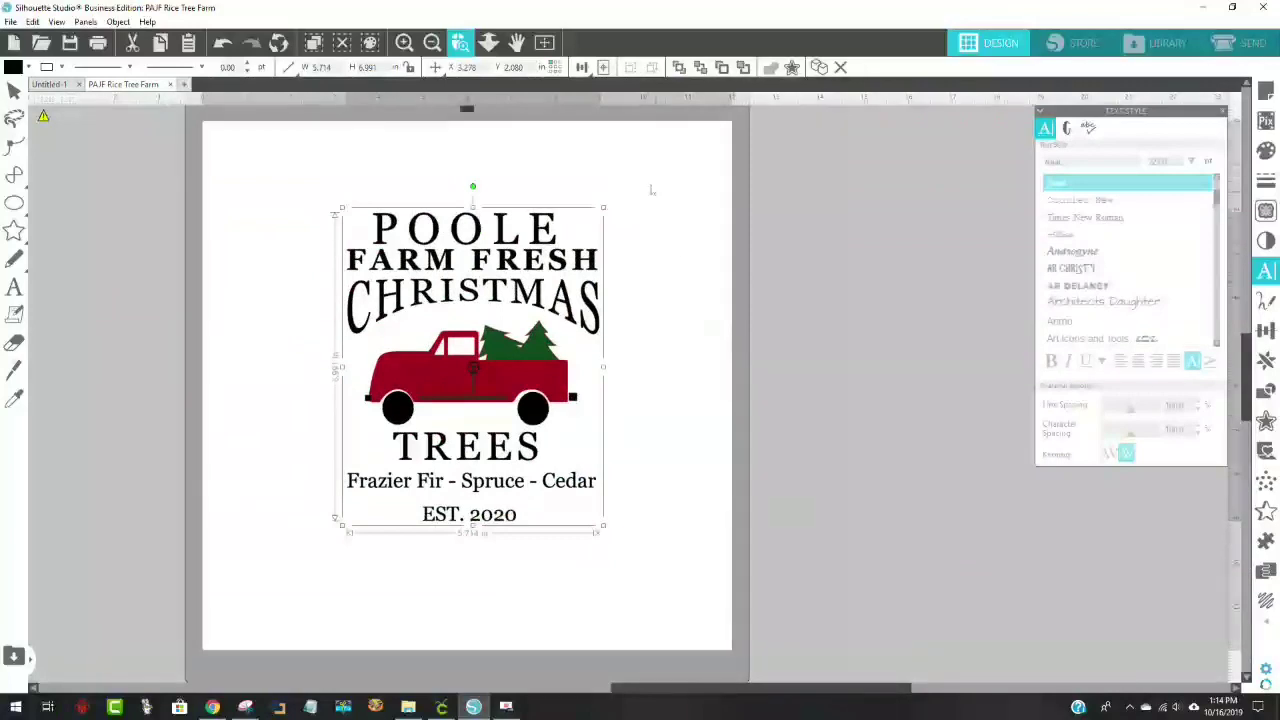
{"action": "left_click", "coordinate": [460, 42]}
{"action": "left_click_drag", "start_coordinate": [314, 138], "coordinate": [746, 568]}
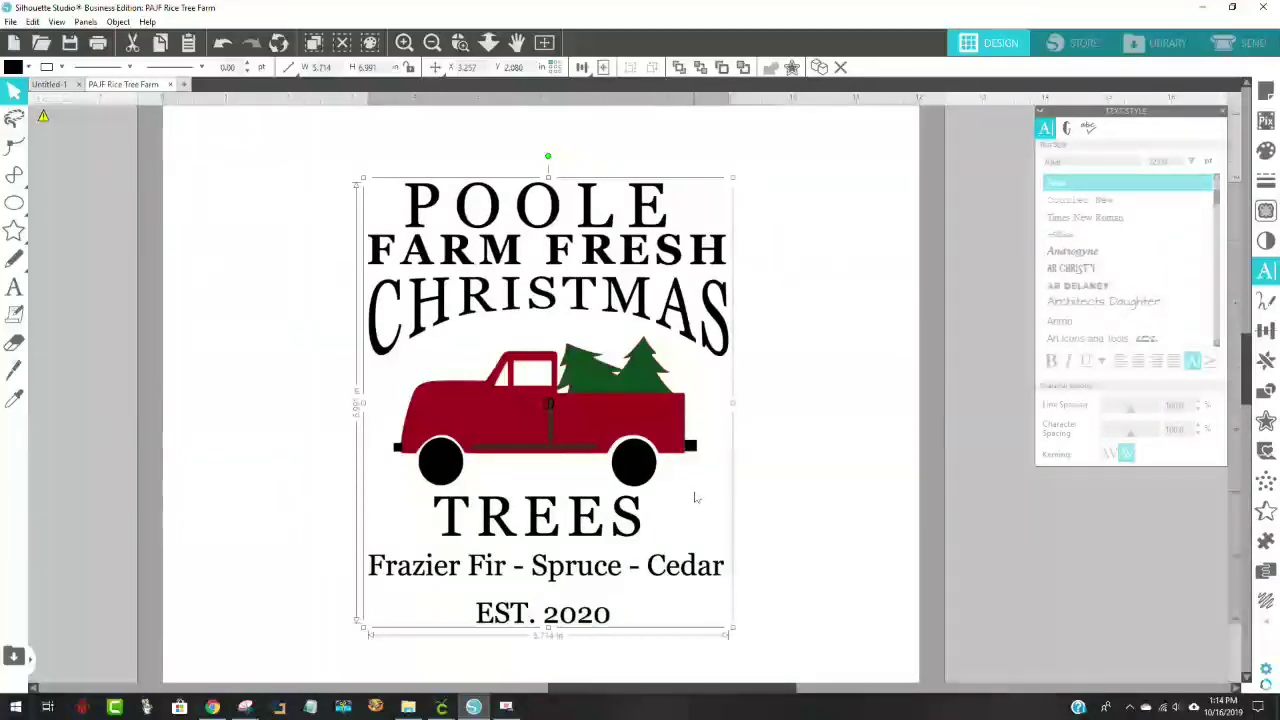
Send the black compound path to the back and nudge it up so the tyres sit centred behind the brown hubs
{"action": "right_click", "coordinate": [641, 303]}
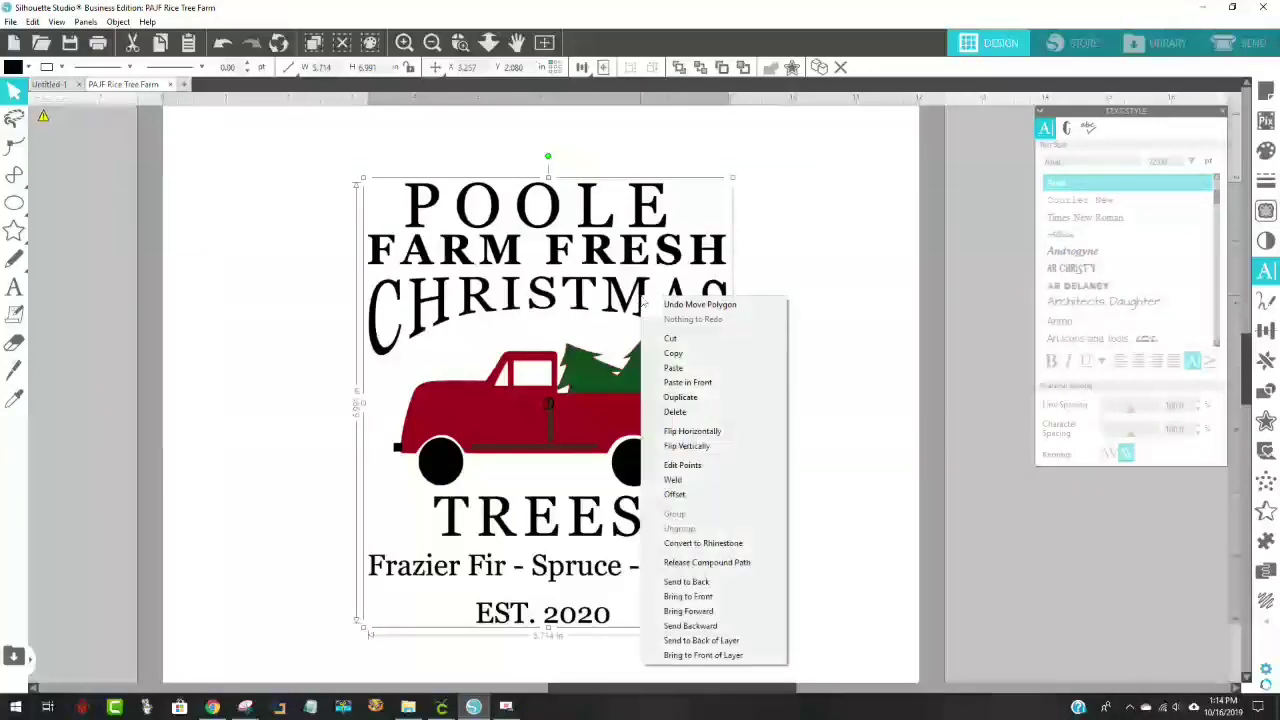
{"action": "left_click", "coordinate": [757, 584]}
{"action": "left_click_drag", "start_coordinate": [639, 491], "coordinate": [636, 474]}
{"action": "left_click", "coordinate": [633, 472]}
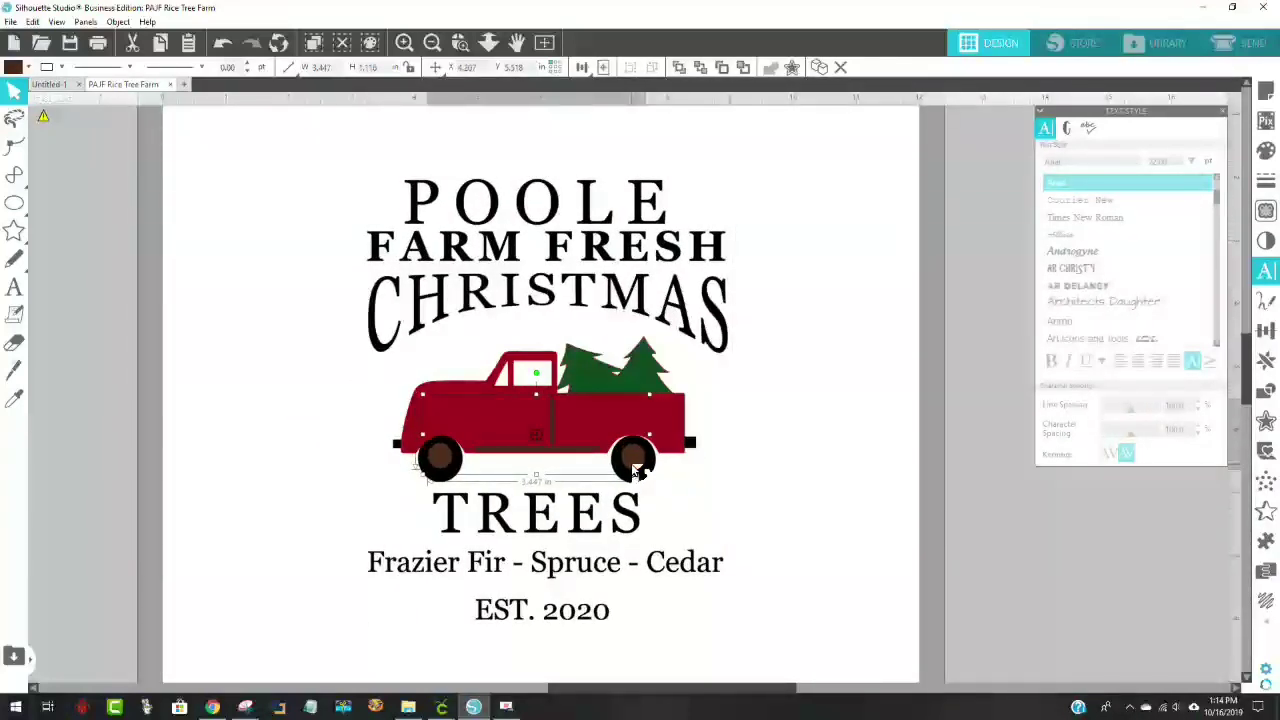
{"action": "left_click", "coordinate": [777, 452]}
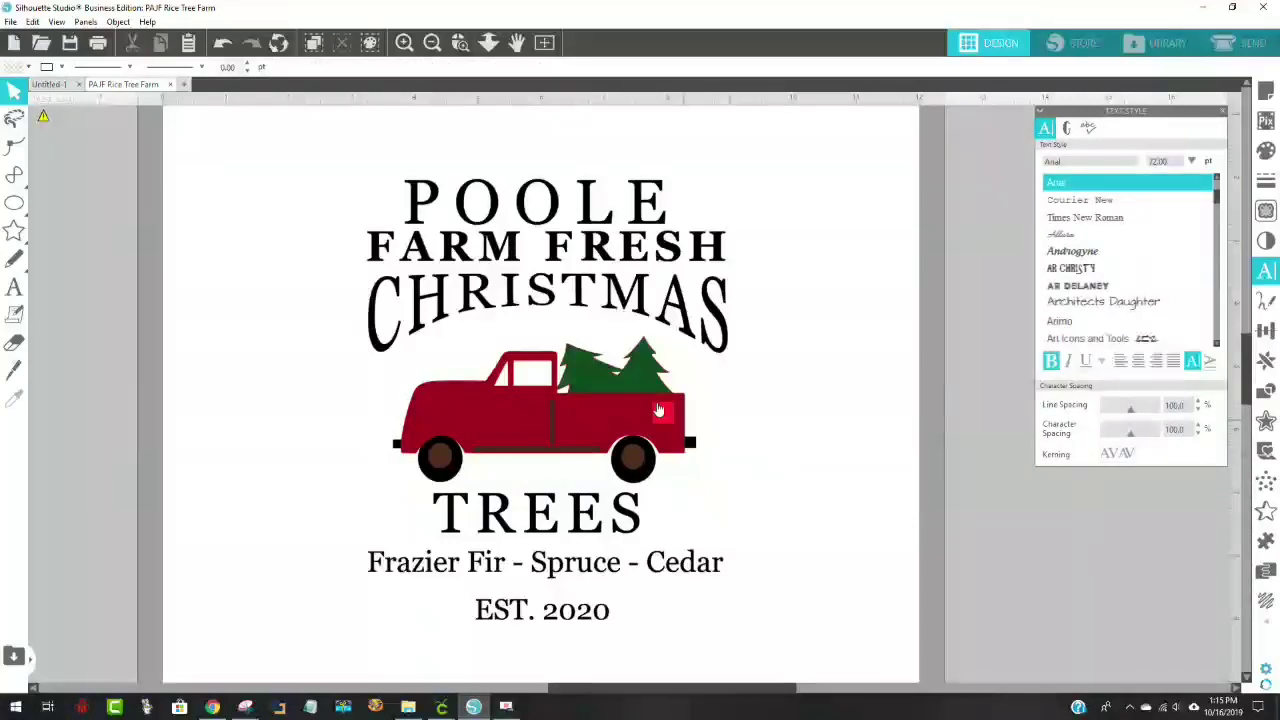
Group the lettering, truck, trees and wheels into a single design
{"action": "left_click_drag", "start_coordinate": [347, 149], "coordinate": [774, 558]}
{"action": "right_click", "coordinate": [624, 520]}
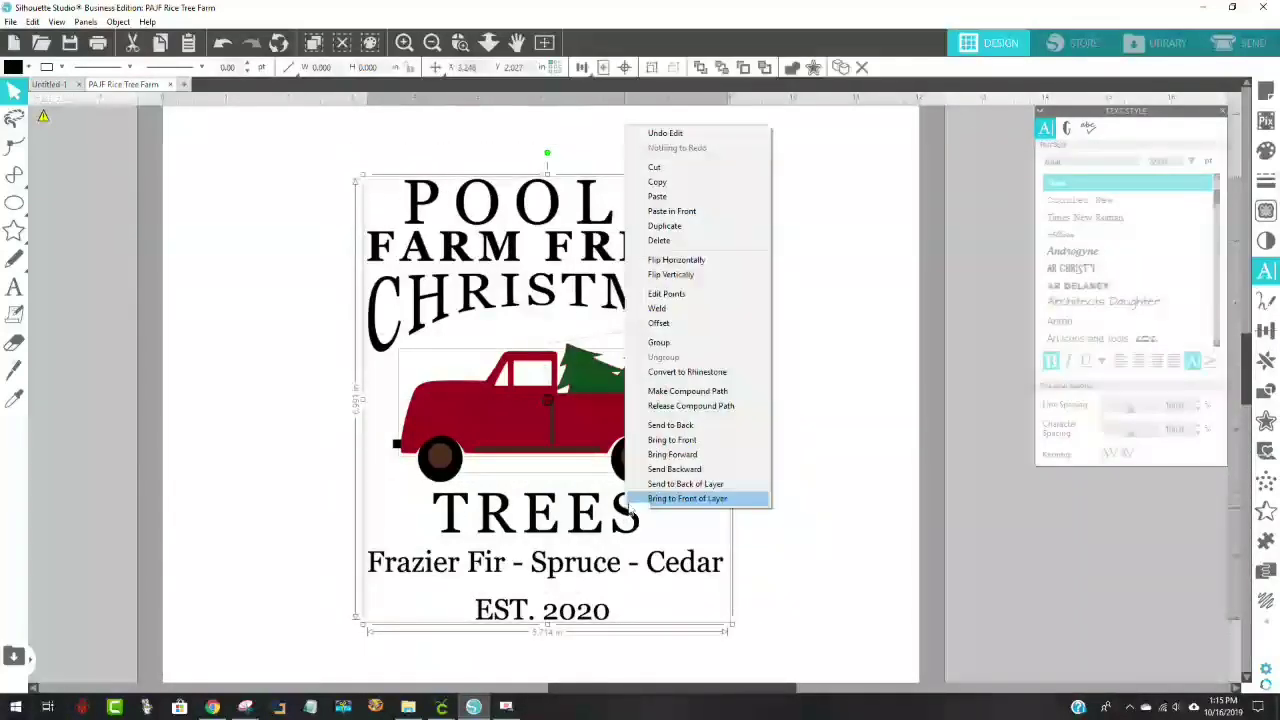
{"action": "left_click", "coordinate": [683, 345]}
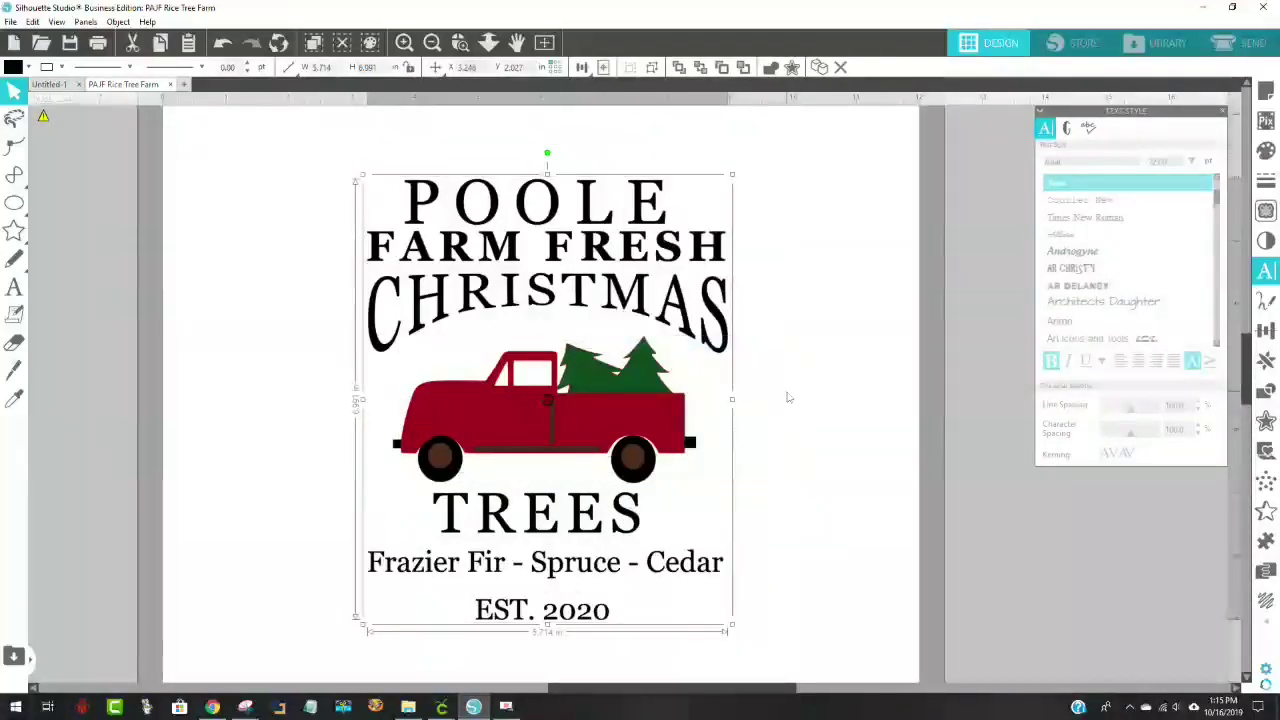
{"action": "left_click", "coordinate": [828, 414]}
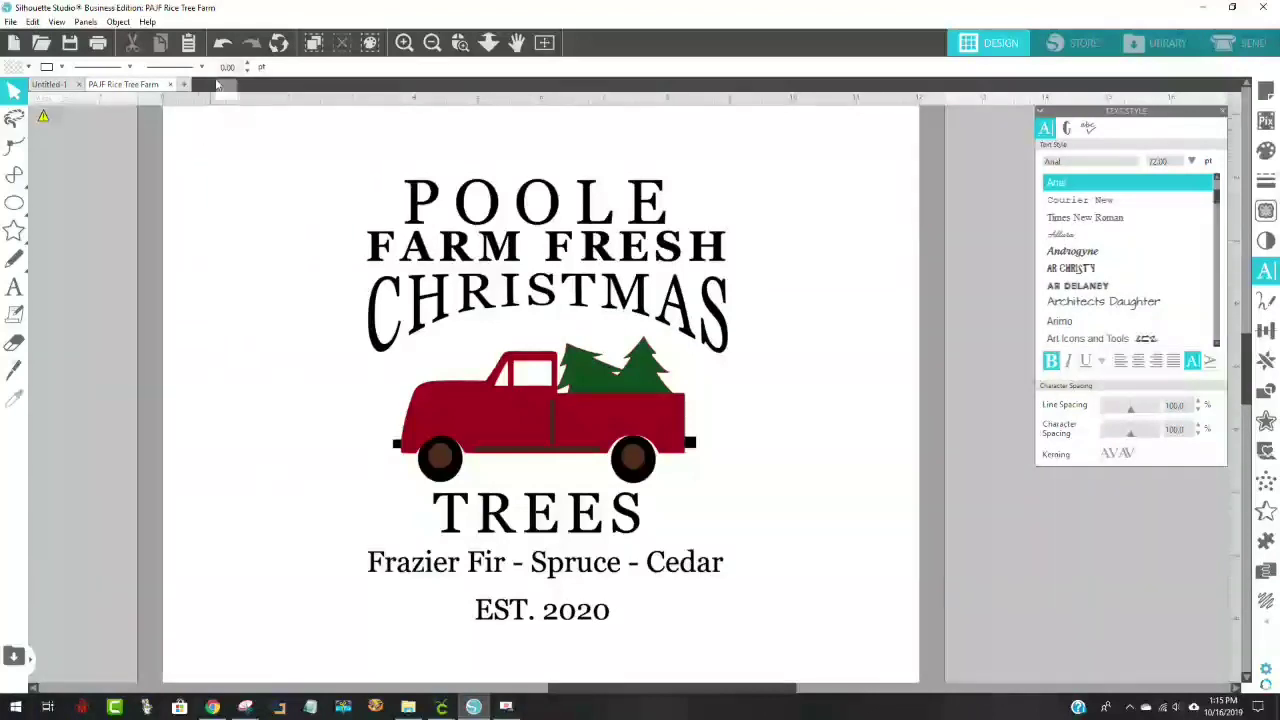
Move the Farm Fresh Christmas Tree canvas print reference picture above the page and examine it up close
{"action": "left_click", "coordinate": [432, 43]}
{"action": "left_click", "coordinate": [432, 43]}
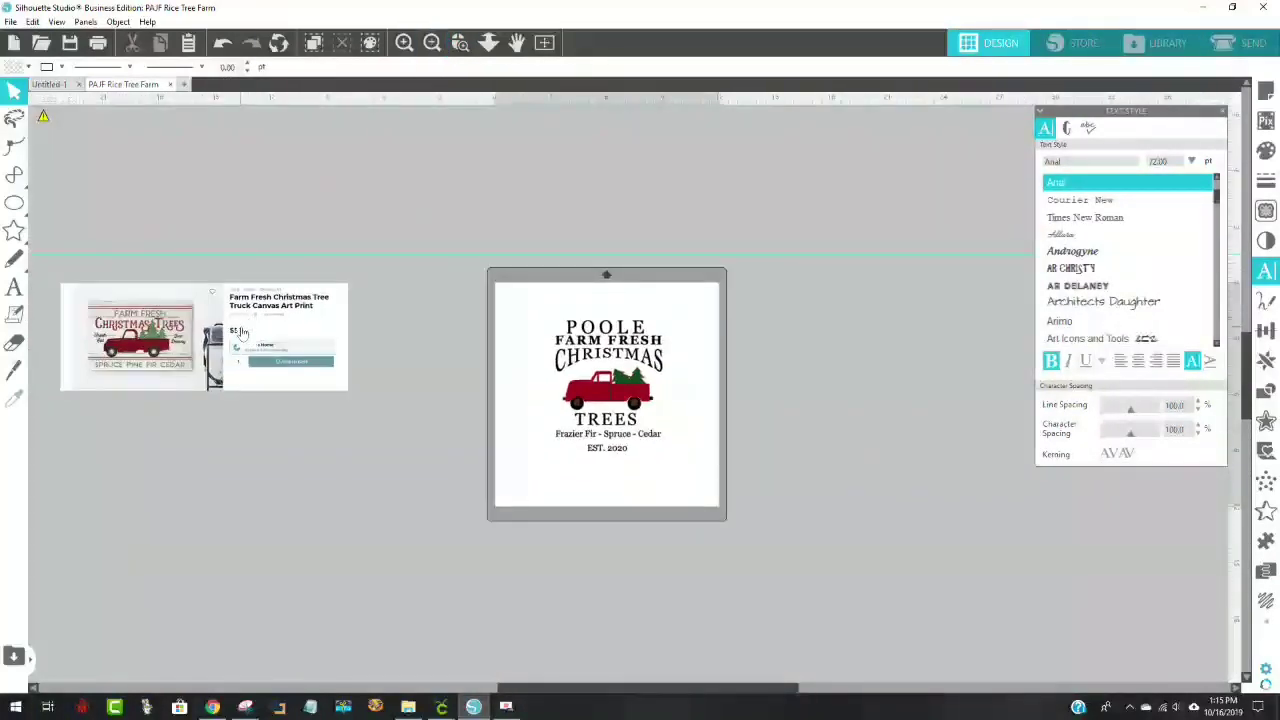
{"action": "left_click_drag", "start_coordinate": [380, 263], "coordinate": [558, 192]}
{"action": "key", "text": "Escape"}
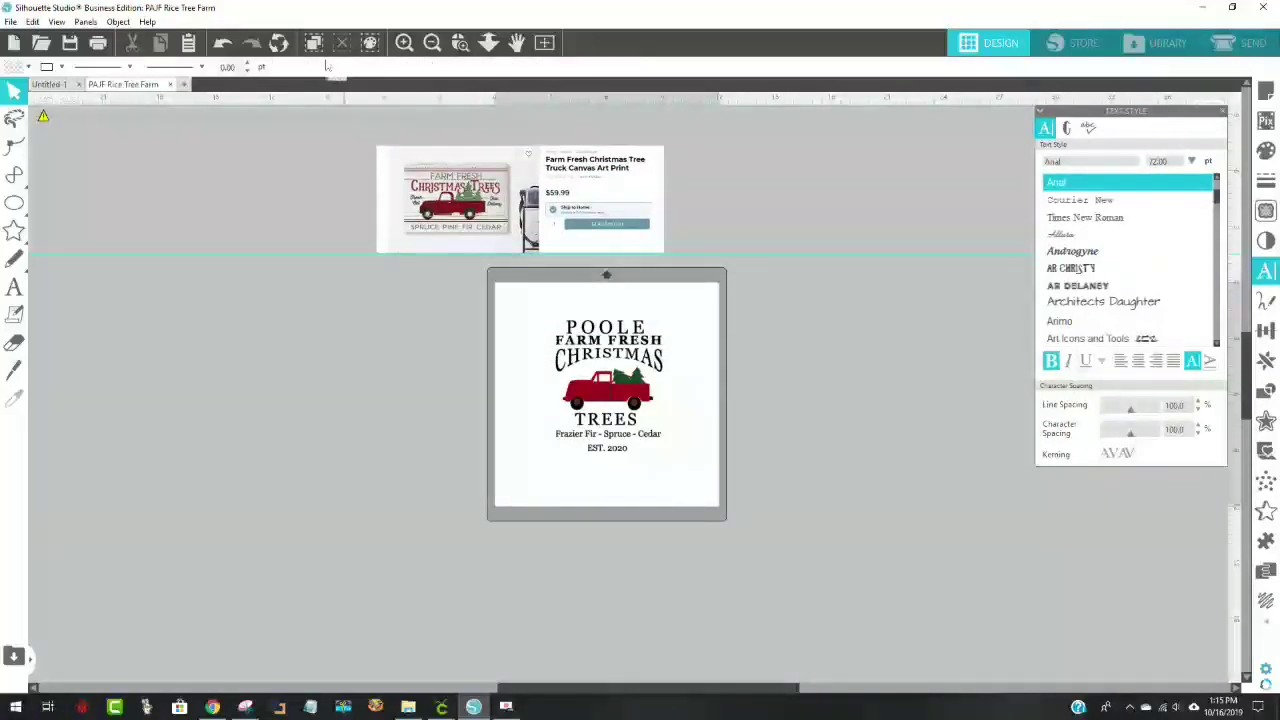
{"action": "left_click", "coordinate": [458, 44]}
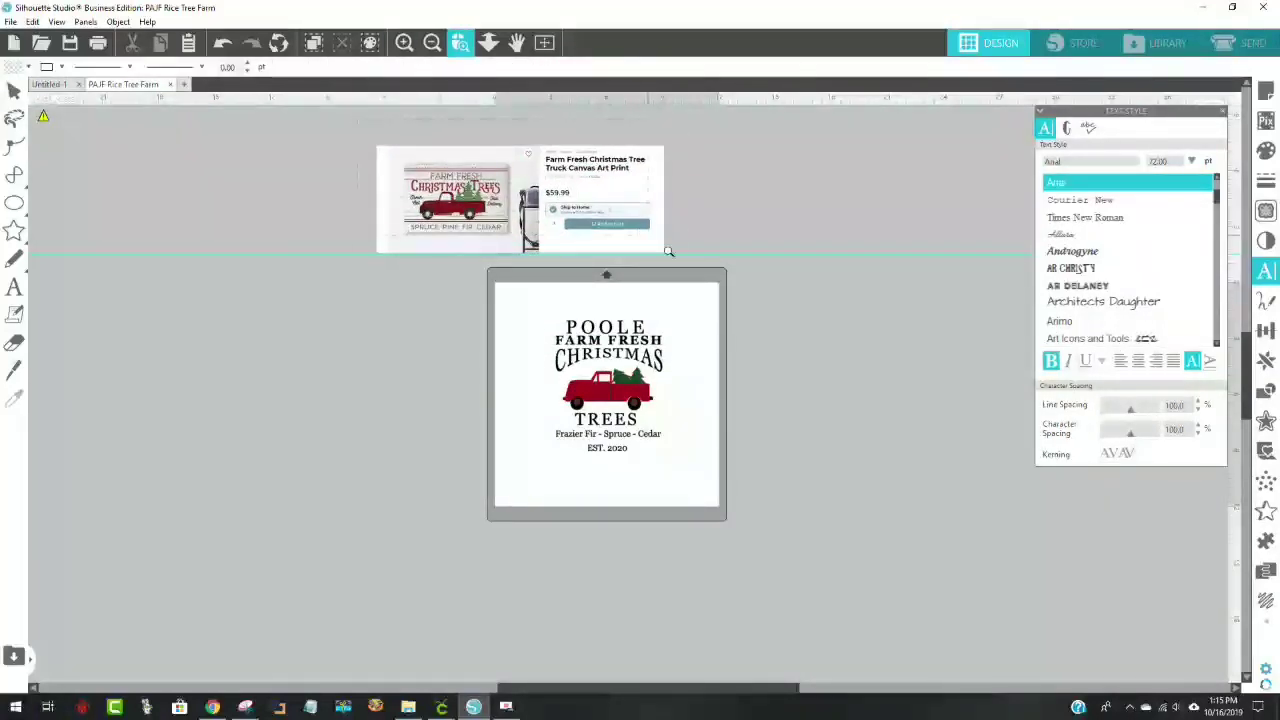
{"action": "left_click", "coordinate": [644, 232]}
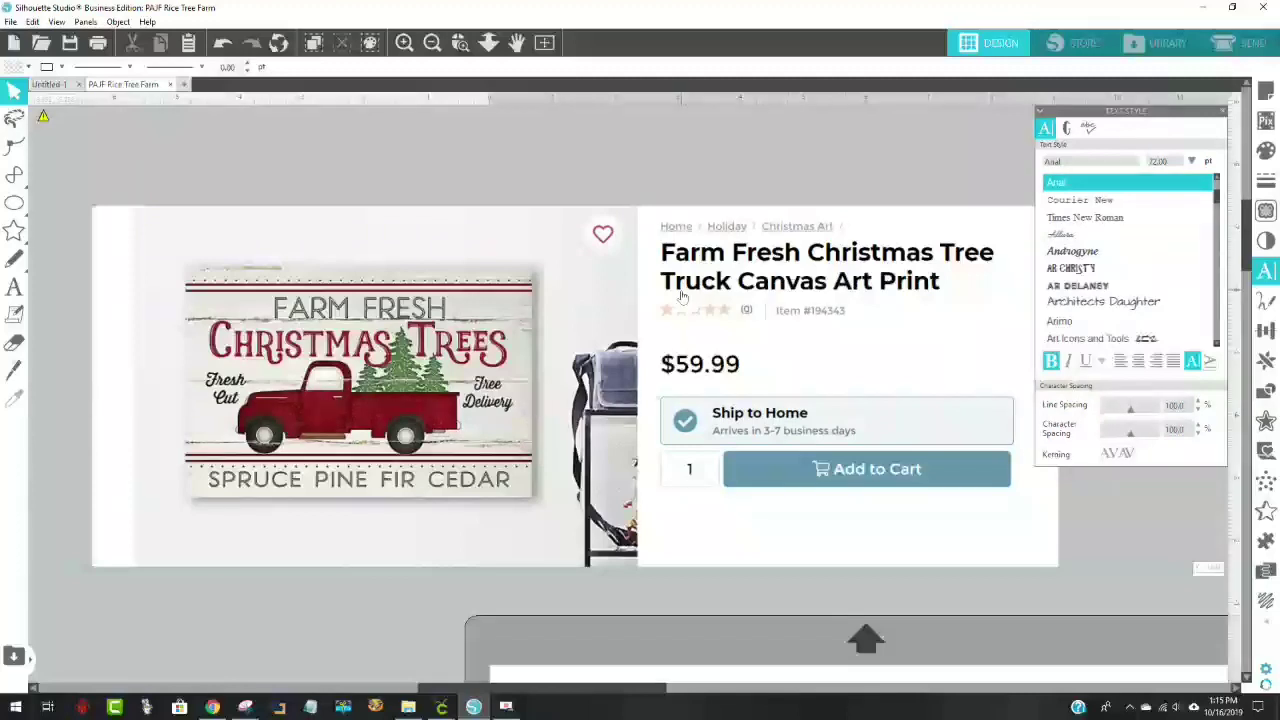
Delete the canvas print reference picture and fit the whole page in view
{"action": "left_click_drag", "start_coordinate": [706, 298], "coordinate": [648, 265]}
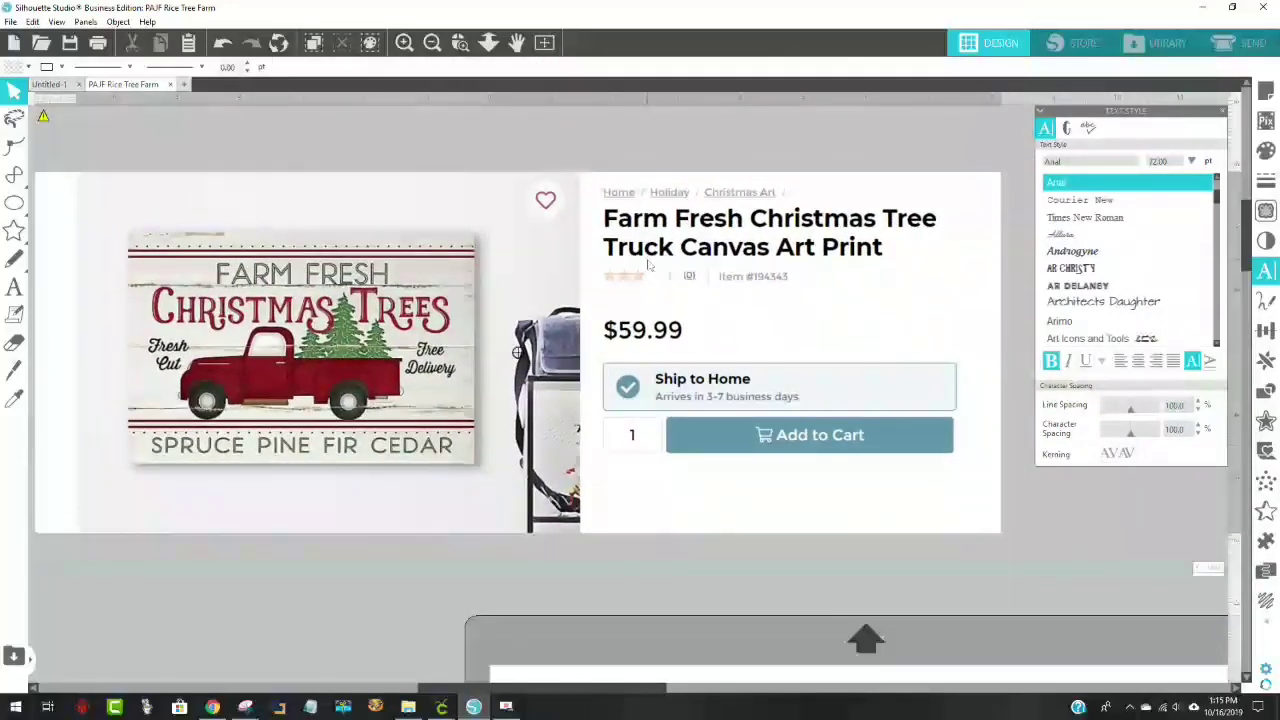
{"action": "key", "text": "Delete"}
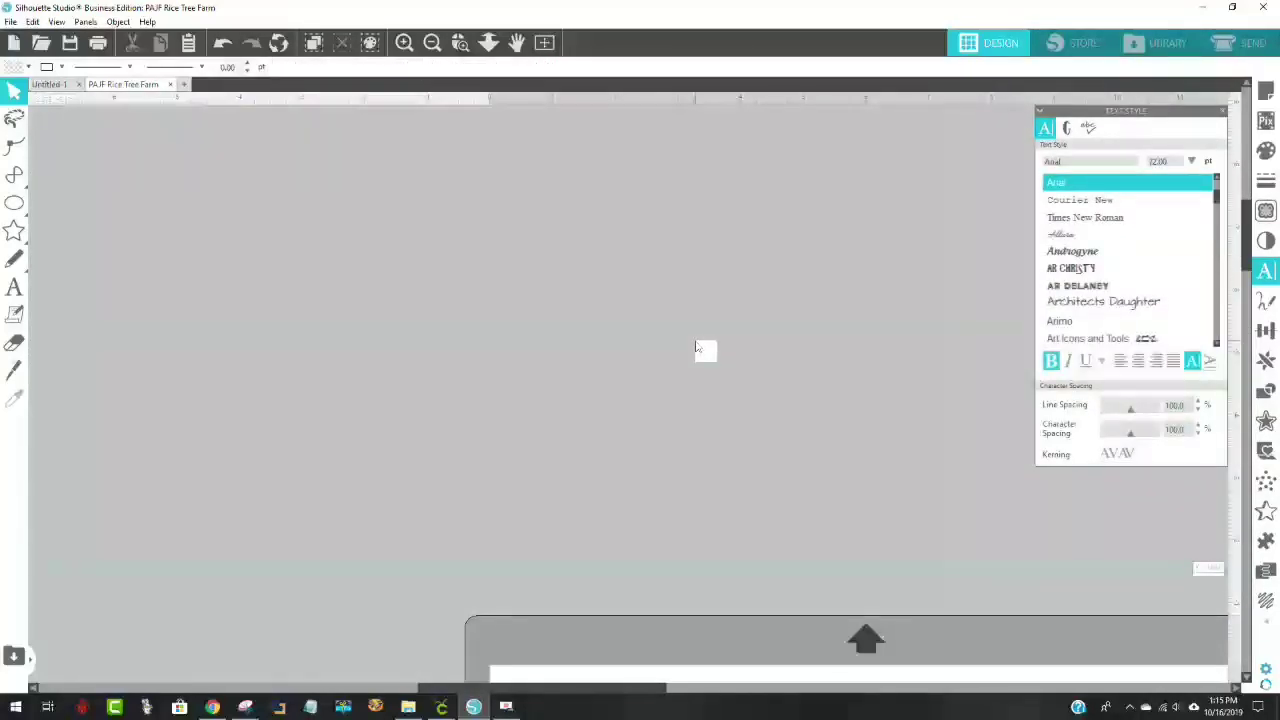
{"action": "scroll", "coordinate": [700, 350], "scroll_direction": "down", "scroll_amount": 4}
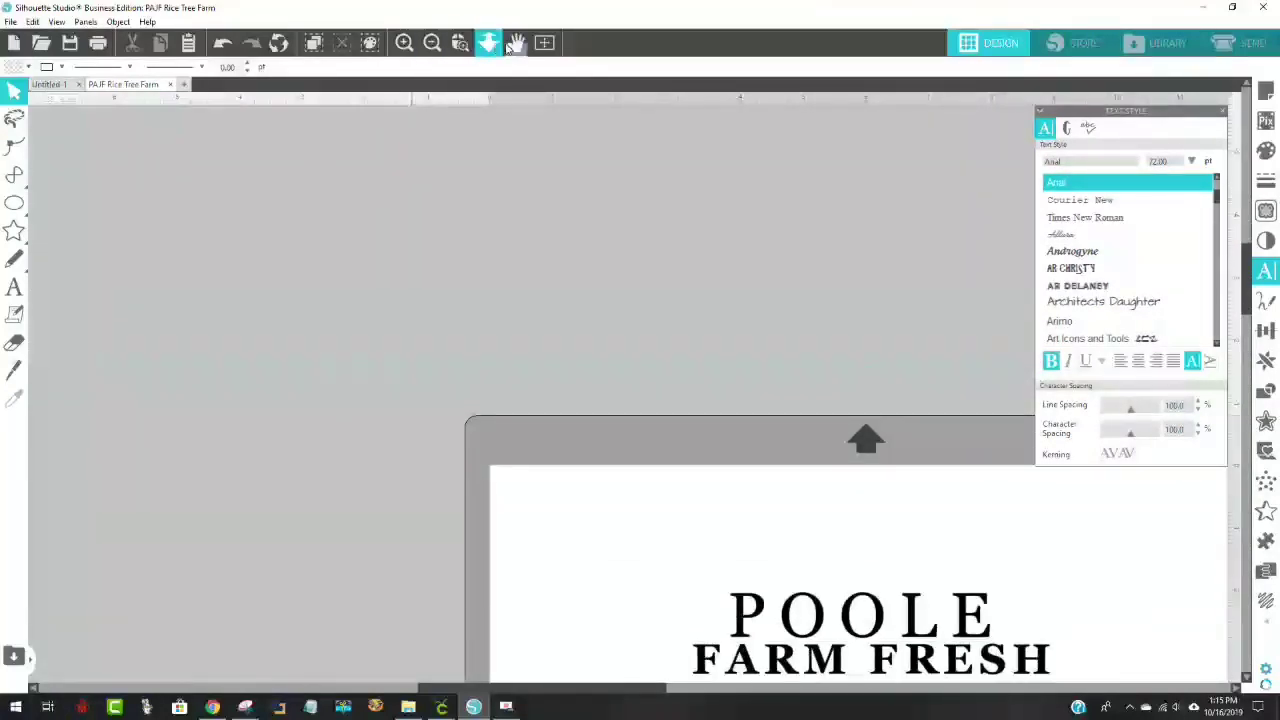
{"action": "left_click", "coordinate": [542, 50]}
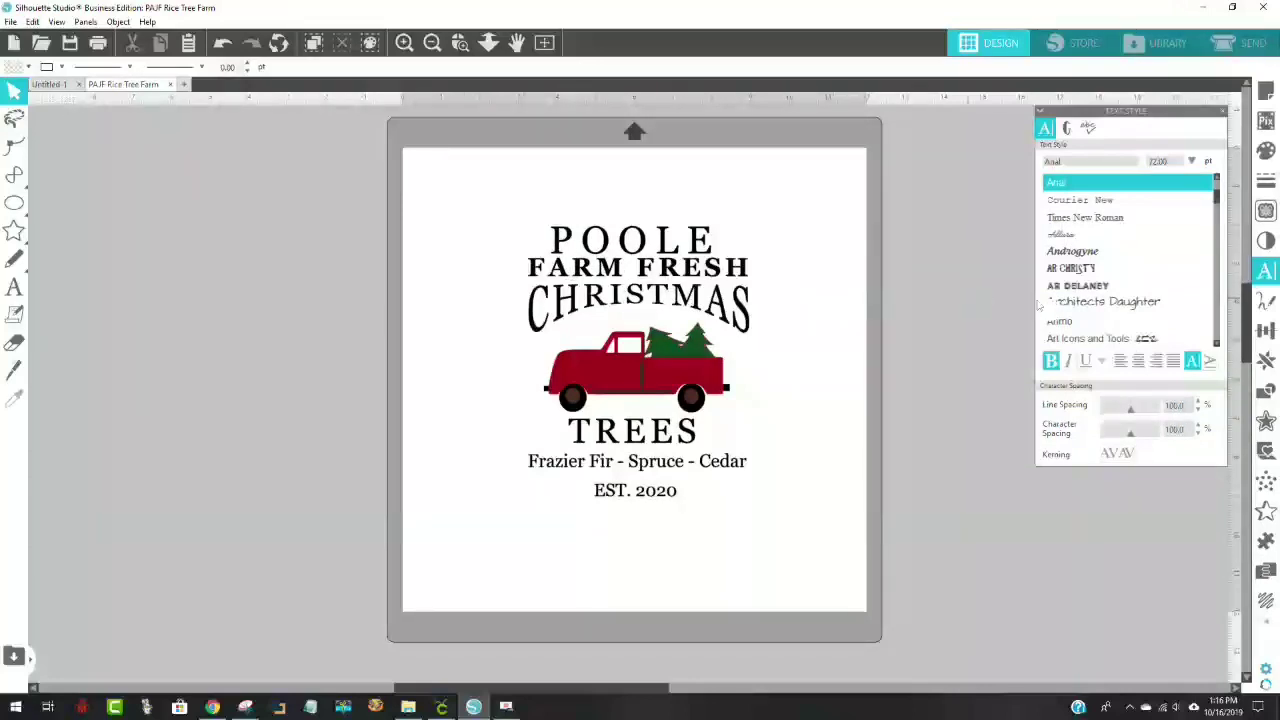
{"action": "left_click", "coordinate": [14, 203]}
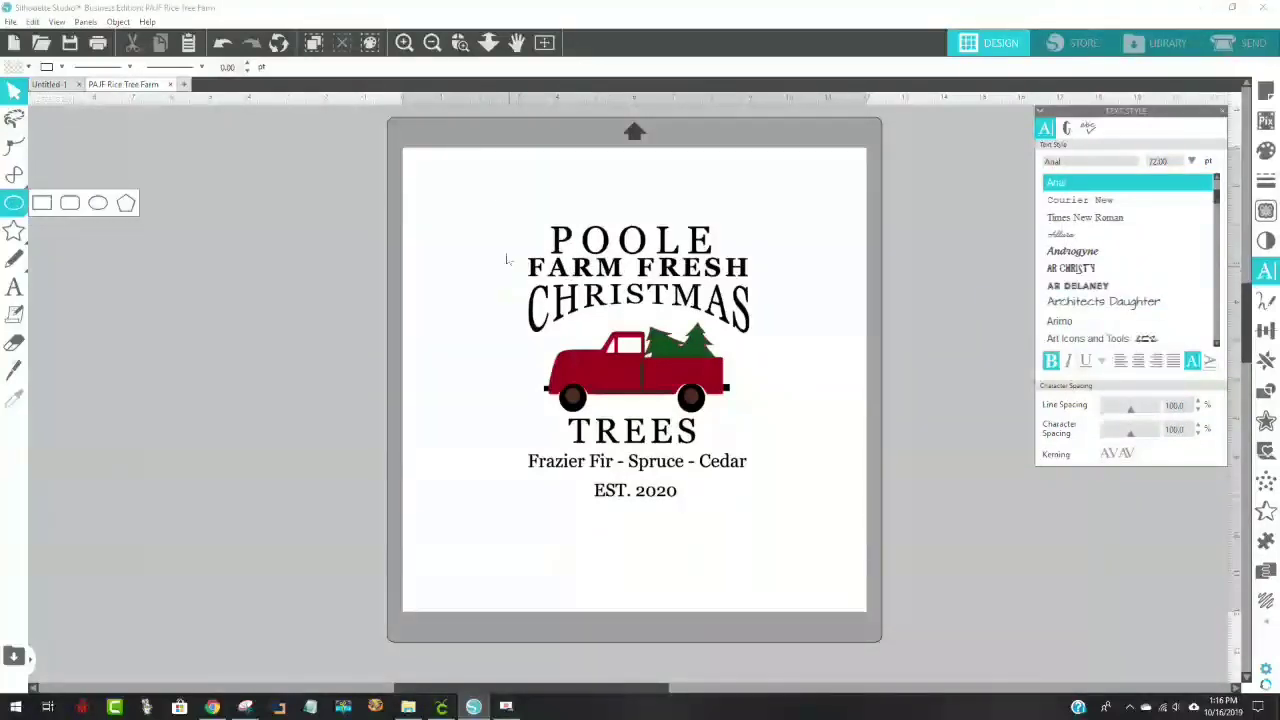
{"action": "key", "text": "Escape"}
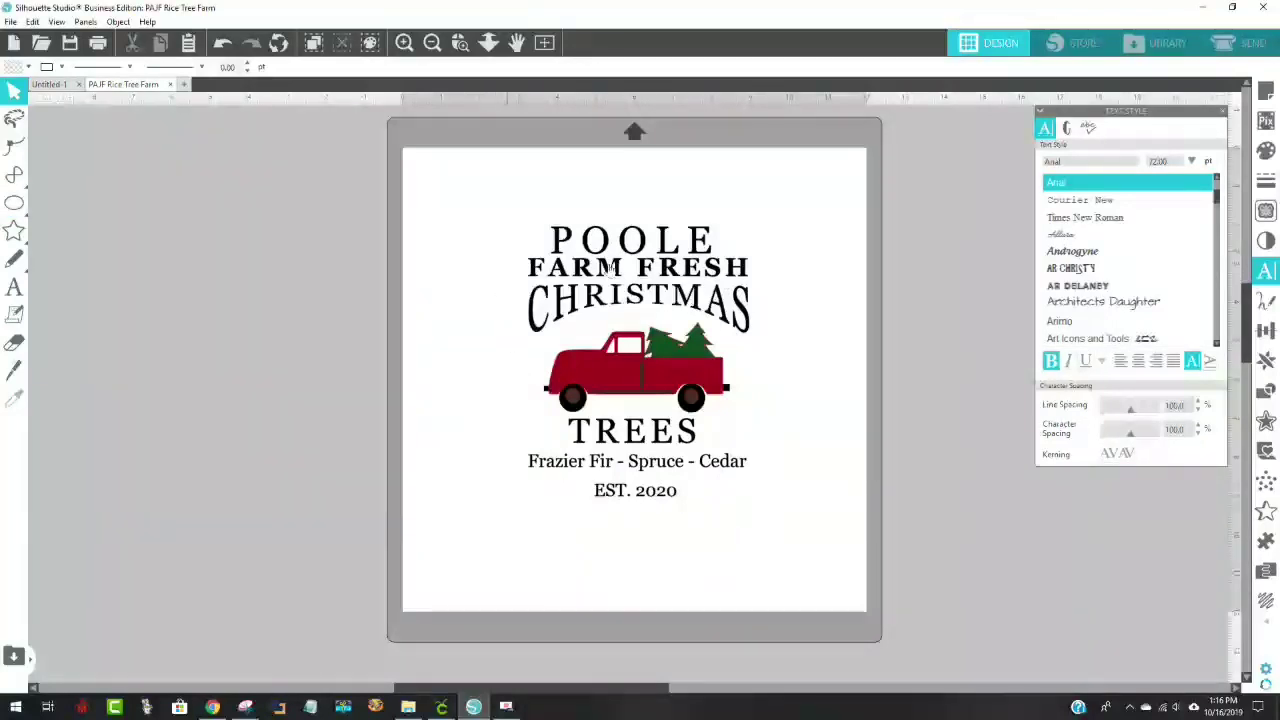
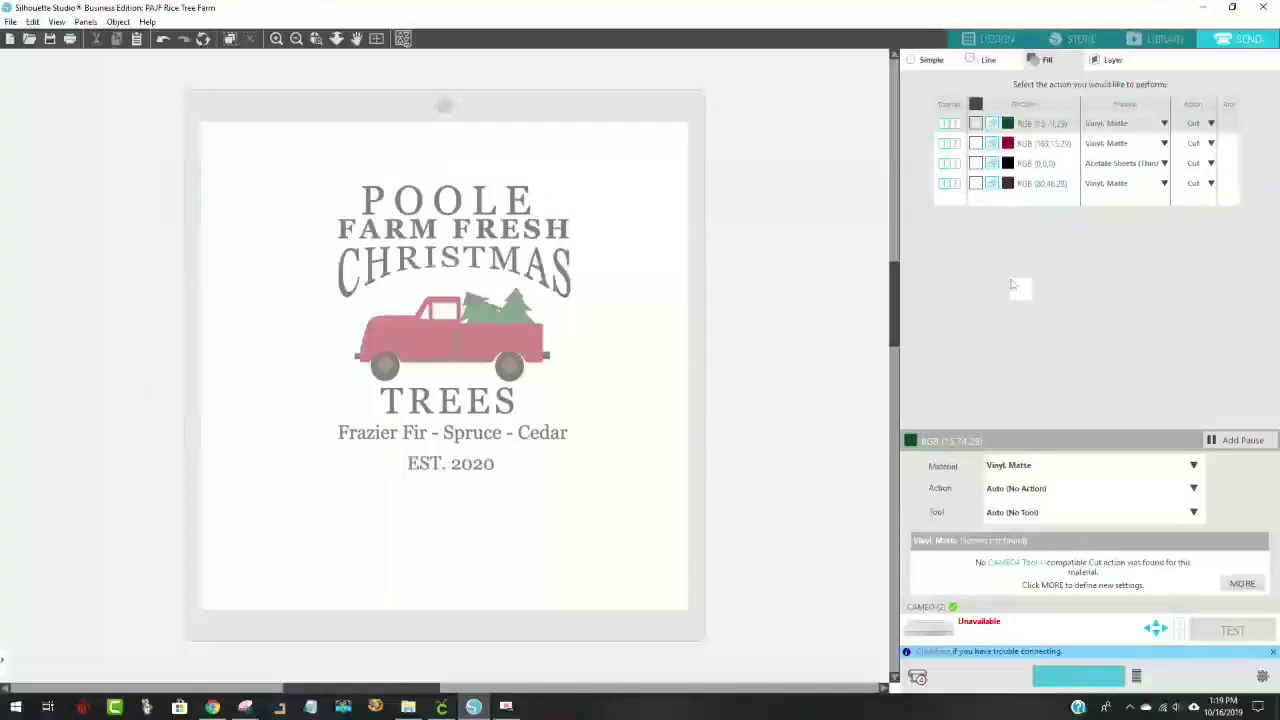
Set the cut material for the dark green fill to Vinyl, Matte
{"action": "left_click", "coordinate": [1100, 123]}
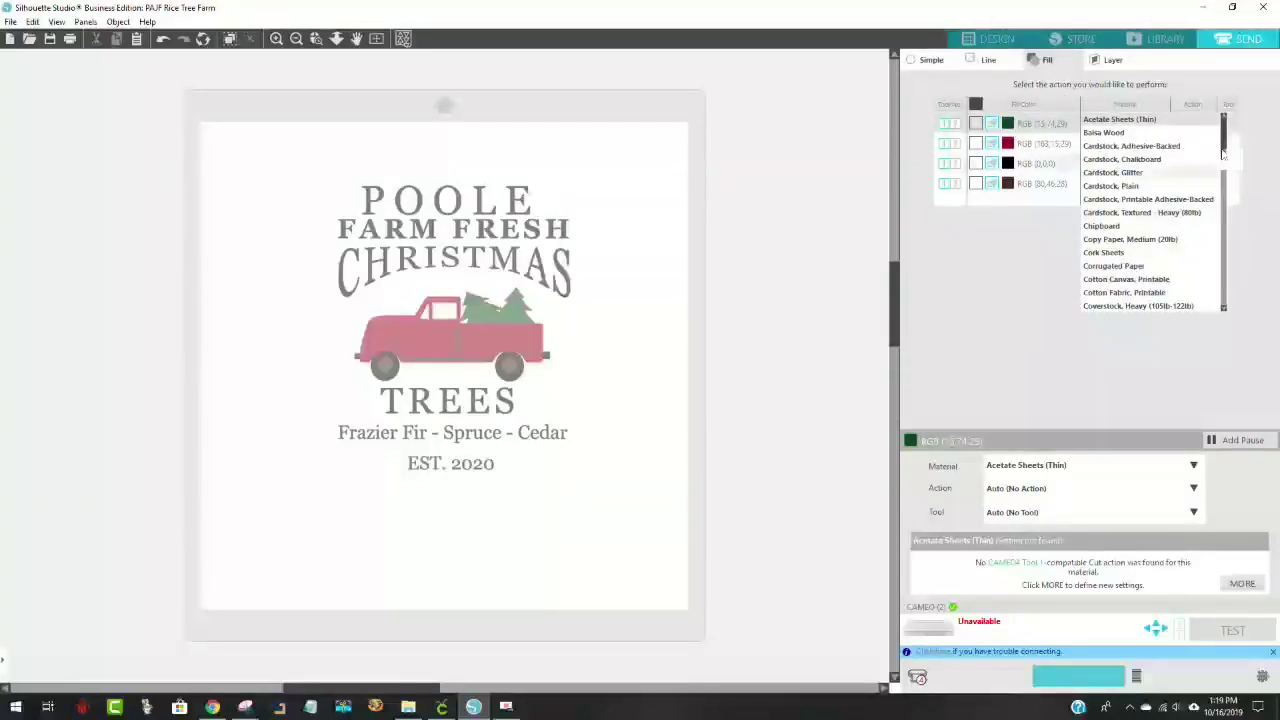
{"action": "left_click_drag", "start_coordinate": [1224, 145], "coordinate": [1218, 282]}
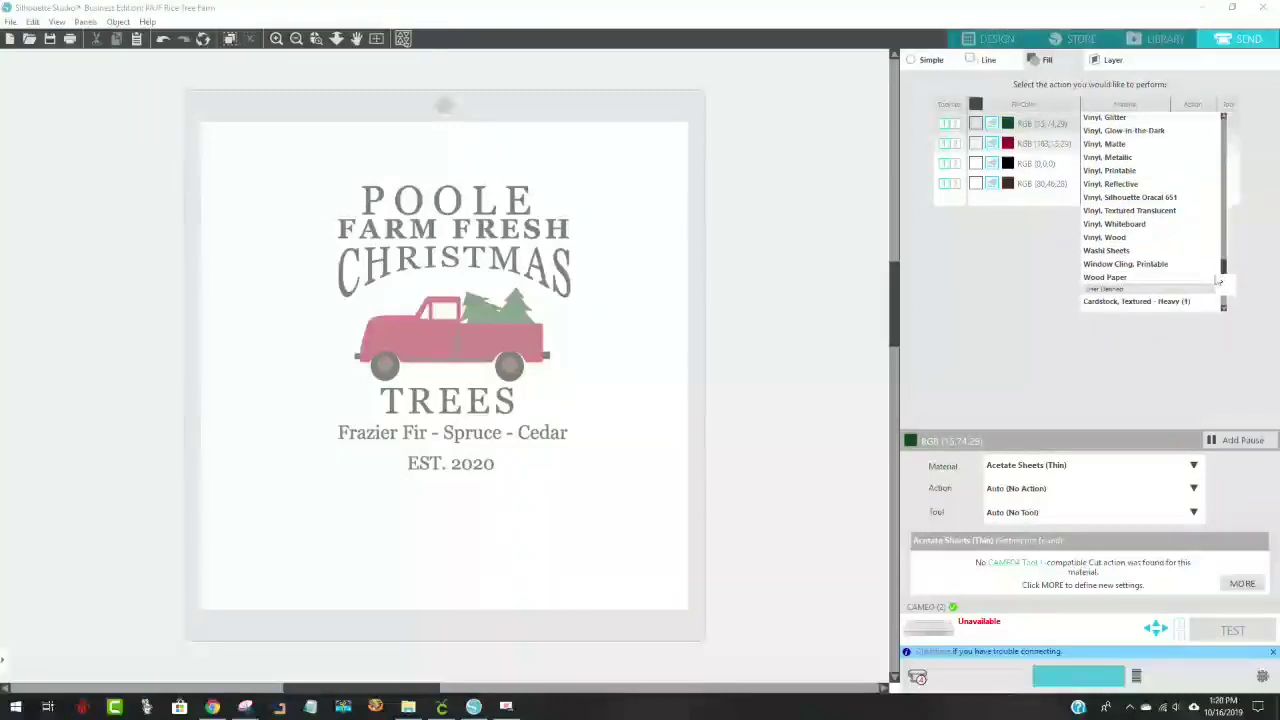
{"action": "left_click", "coordinate": [1104, 143]}
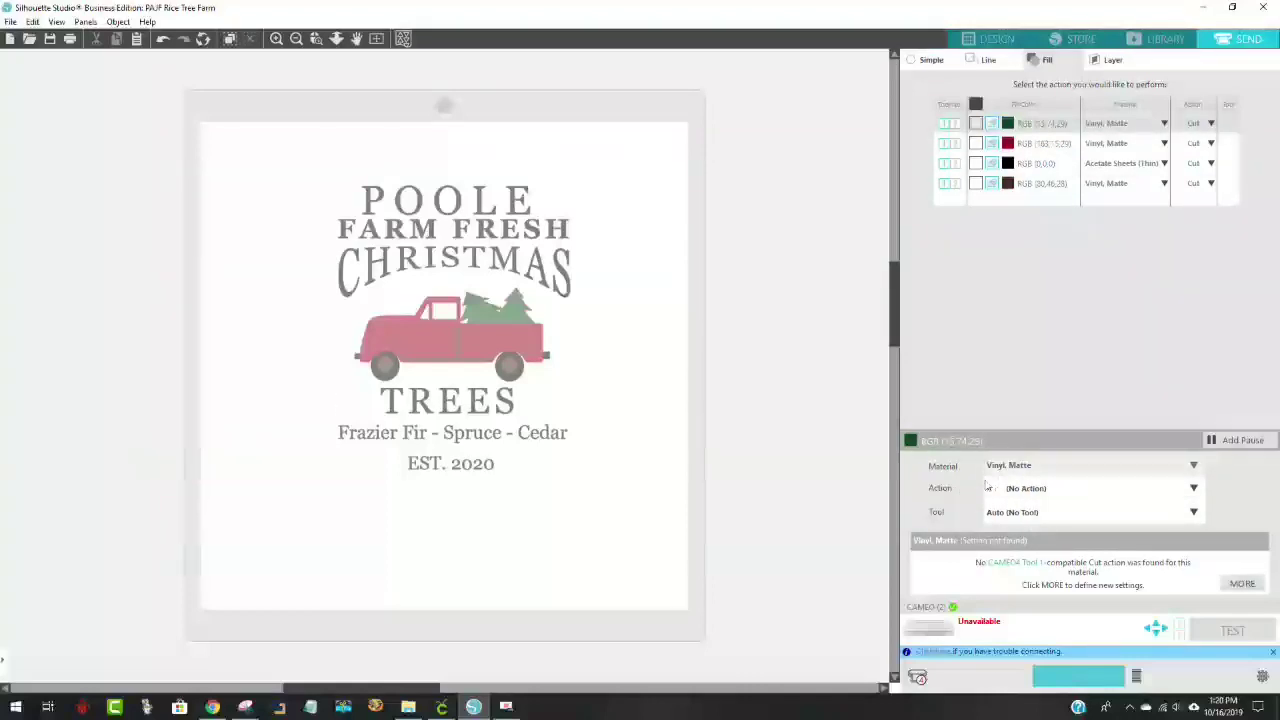
Set the dark green fill's material to Acetate Sheets (Thin) and enable only that colour for cutting
{"action": "left_click", "coordinate": [1147, 127]}
{"action": "left_click", "coordinate": [1120, 162]}
{"action": "left_click", "coordinate": [975, 123]}
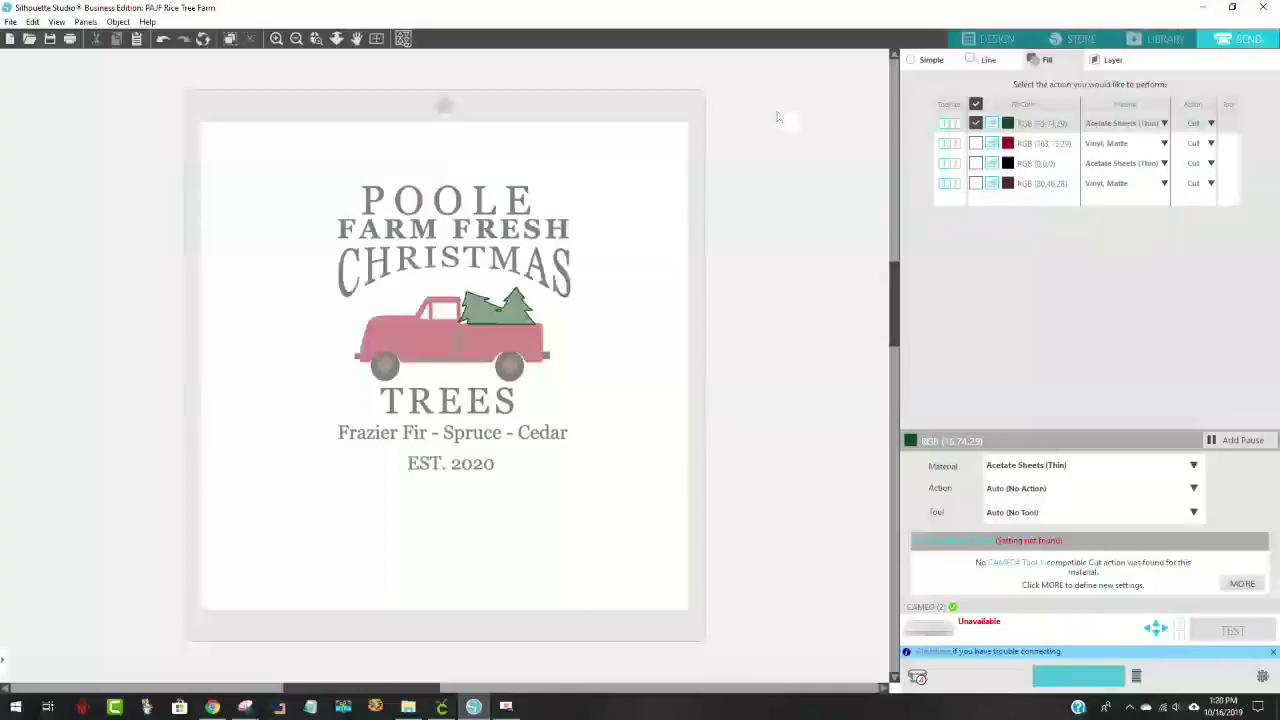
Return to the design workspace, select the complete Christmas tree truck design and ungroup it
{"action": "left_click", "coordinate": [993, 38]}
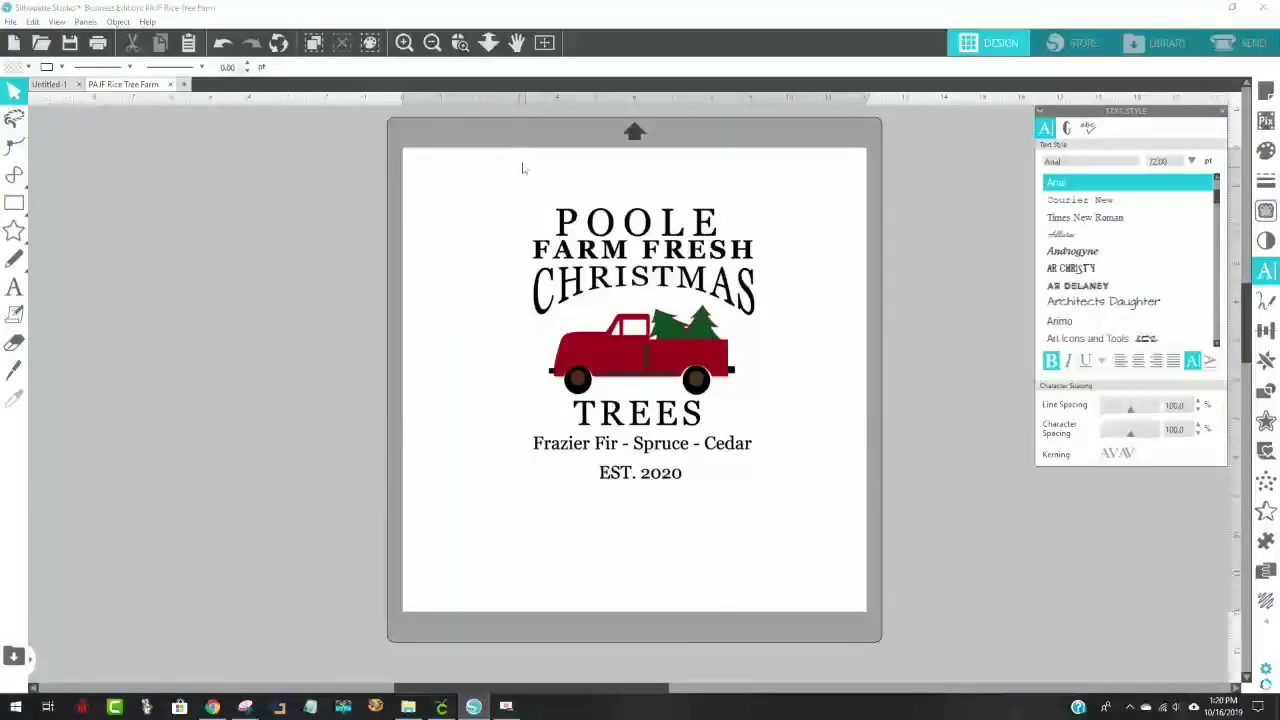
{"action": "left_click", "coordinate": [620, 327]}
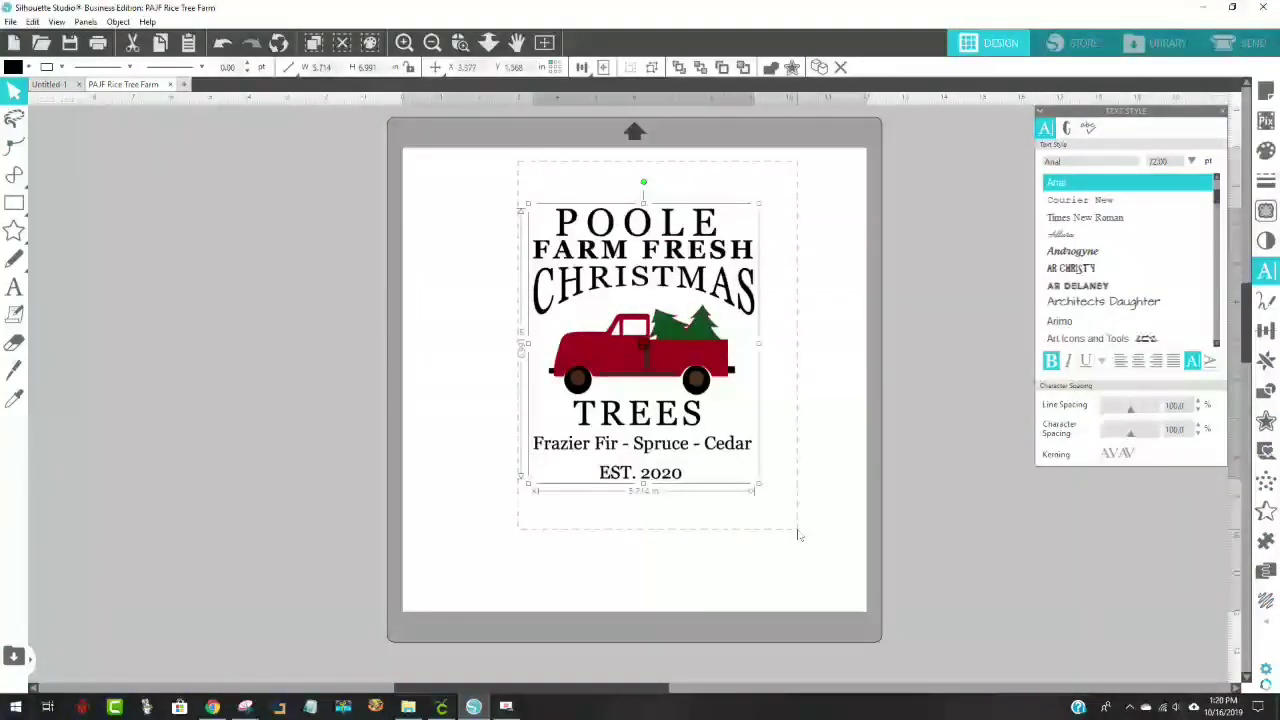
{"action": "left_click_drag", "start_coordinate": [798, 535], "coordinate": [798, 535]}
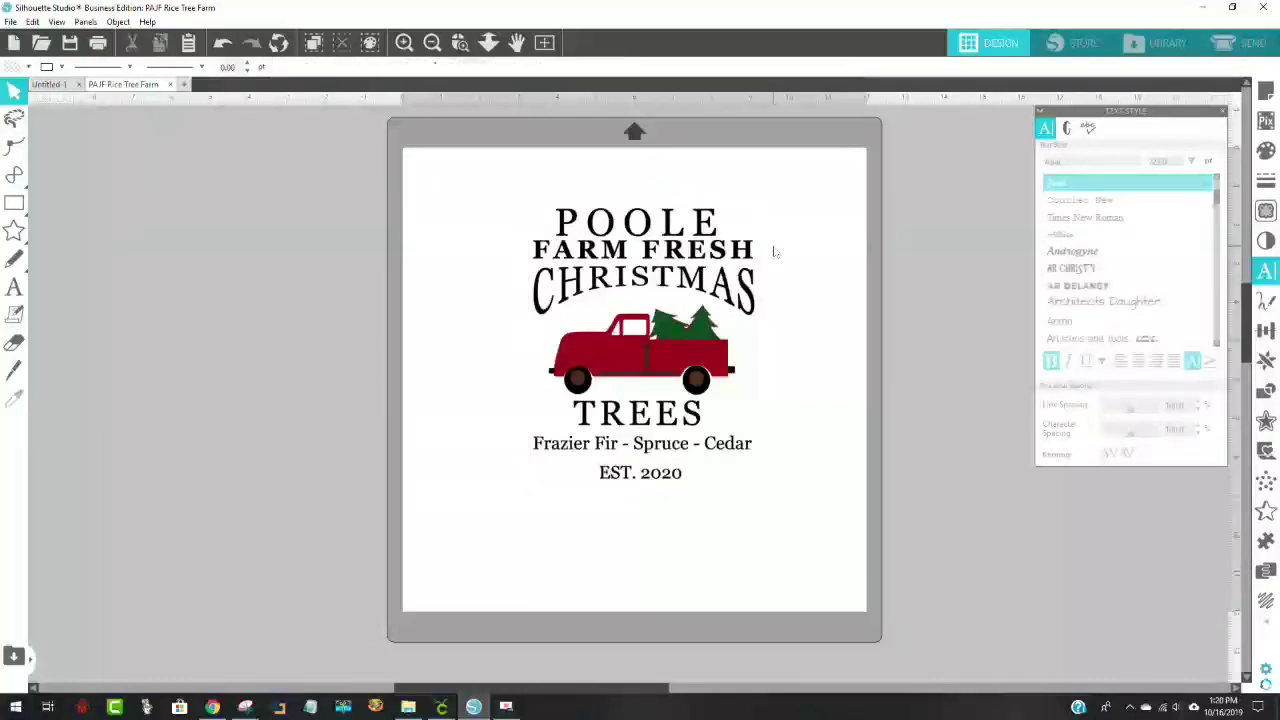
{"action": "left_click_drag", "start_coordinate": [644, 244], "coordinate": [645, 243]}
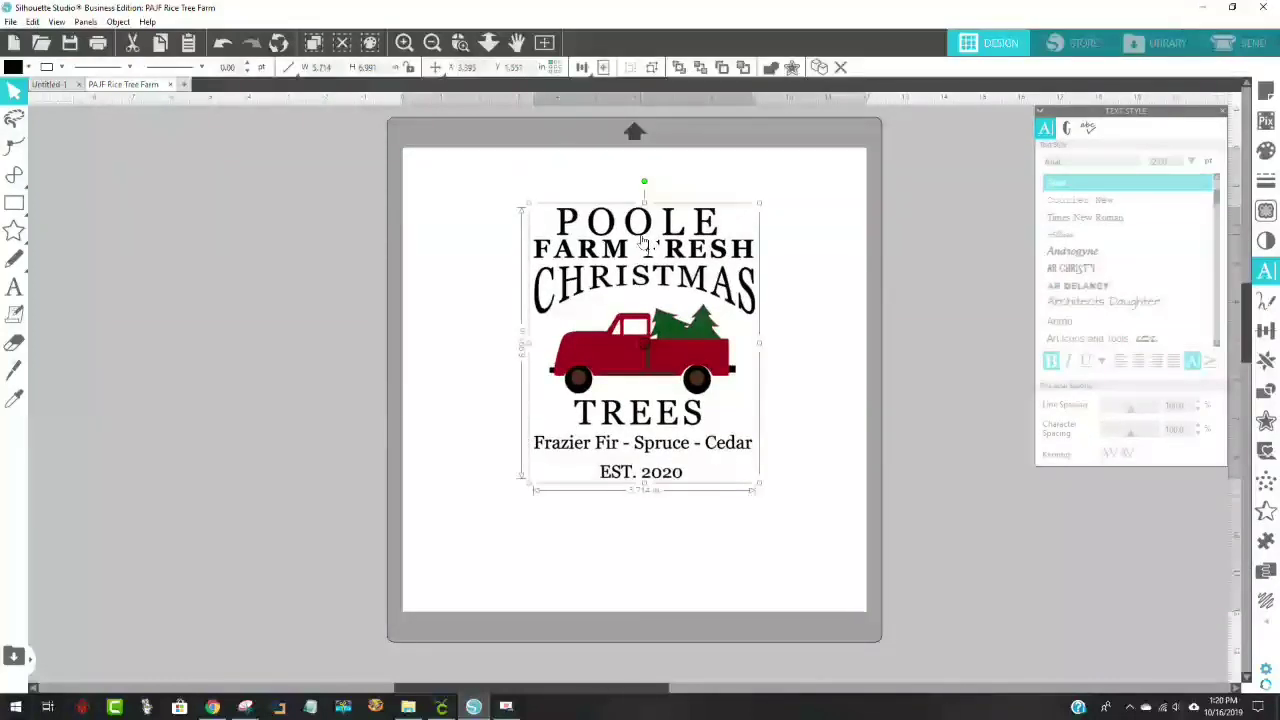
{"action": "right_click", "coordinate": [645, 243]}
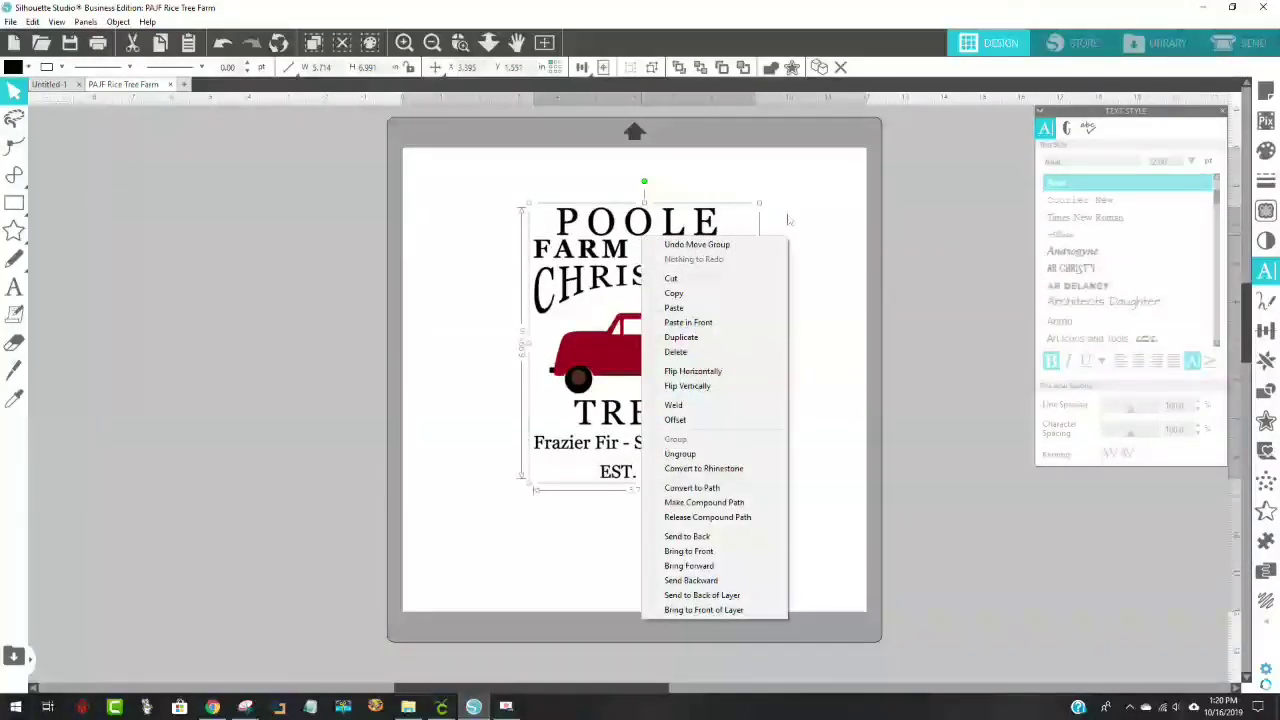
{"action": "left_click", "coordinate": [662, 232]}
{"action": "right_click", "coordinate": [660, 233]}
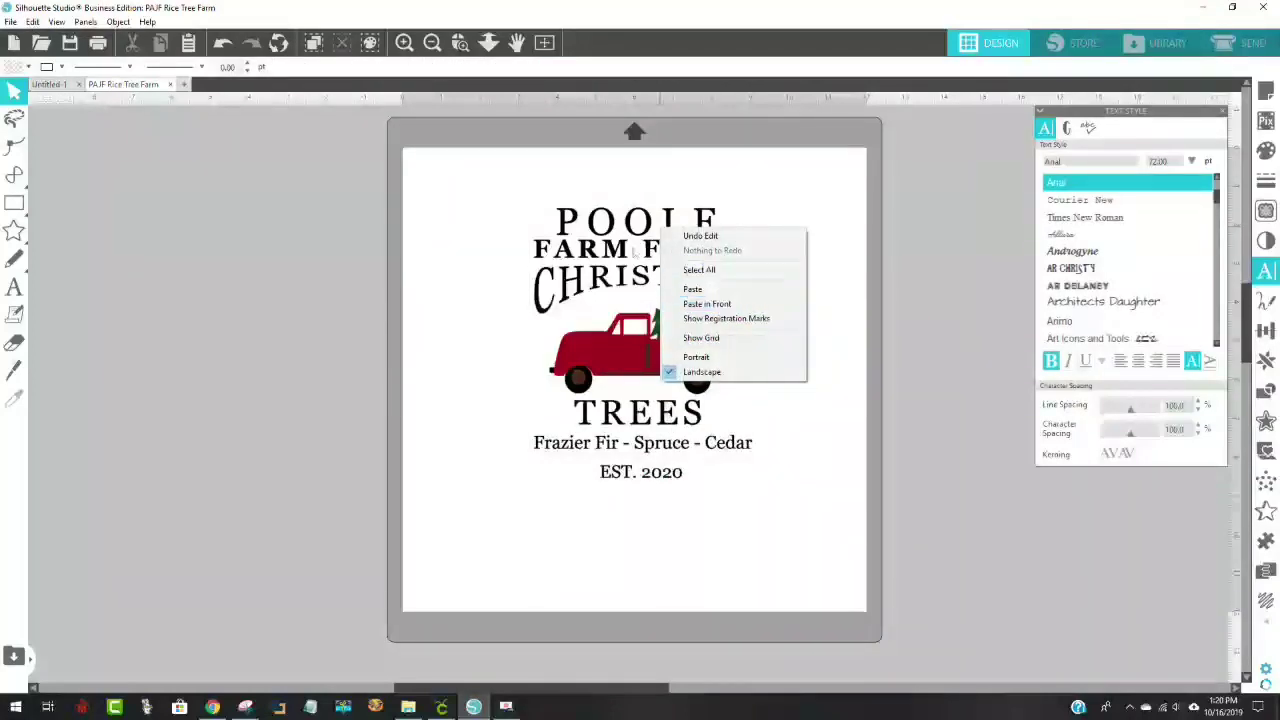
{"action": "right_click", "coordinate": [597, 245]}
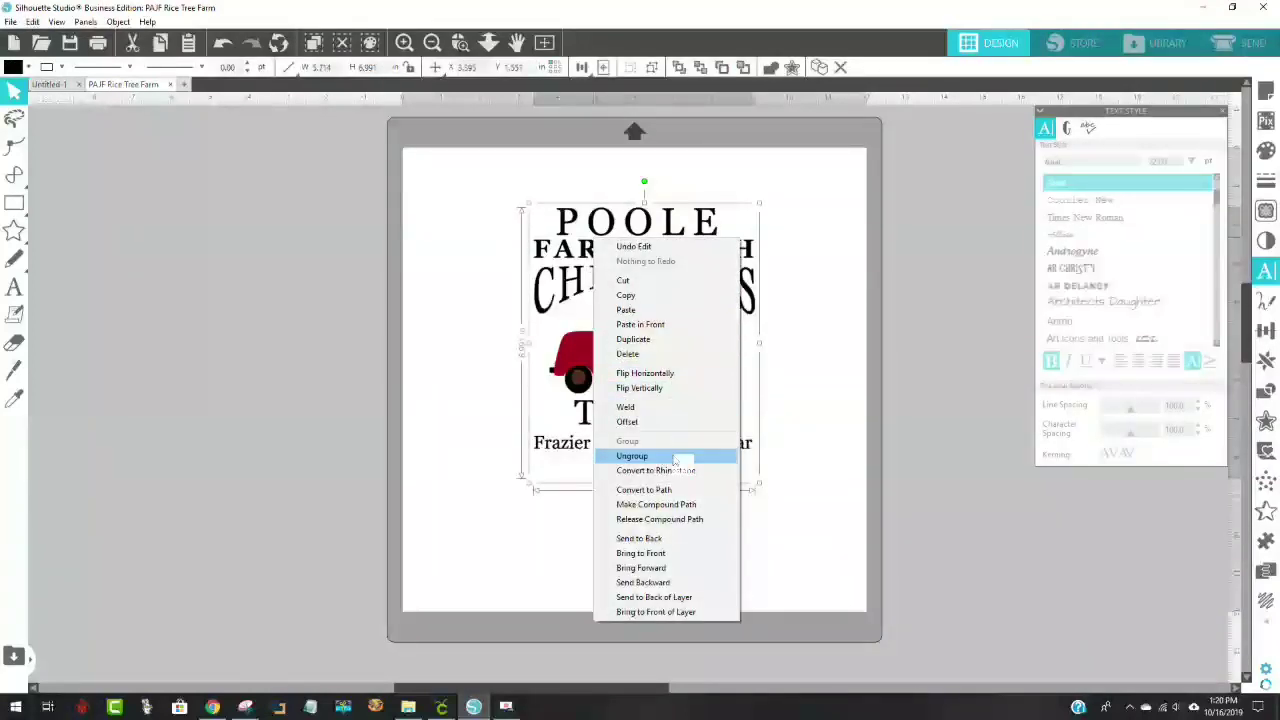
{"action": "left_click", "coordinate": [632, 456]}
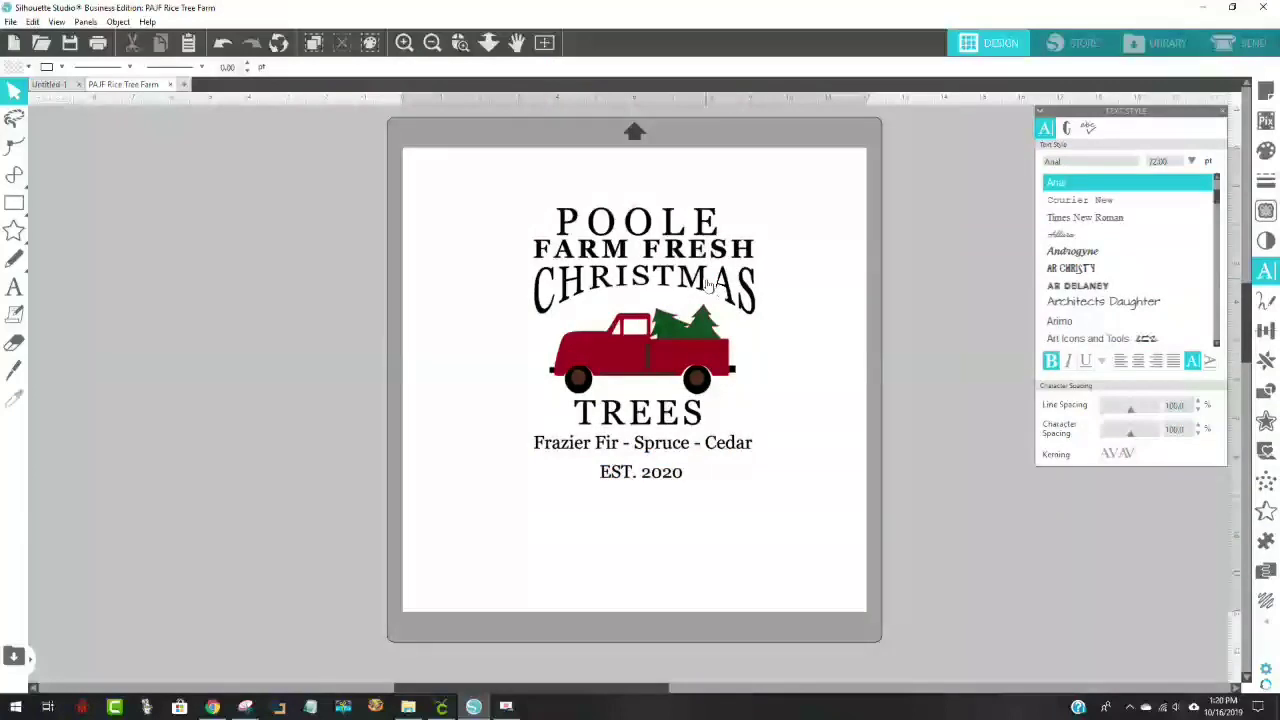
Move the black lettering and tyres as one piece off the page, to the left of the cutting mat
{"action": "left_click_drag", "start_coordinate": [712, 285], "coordinate": [316, 265]}
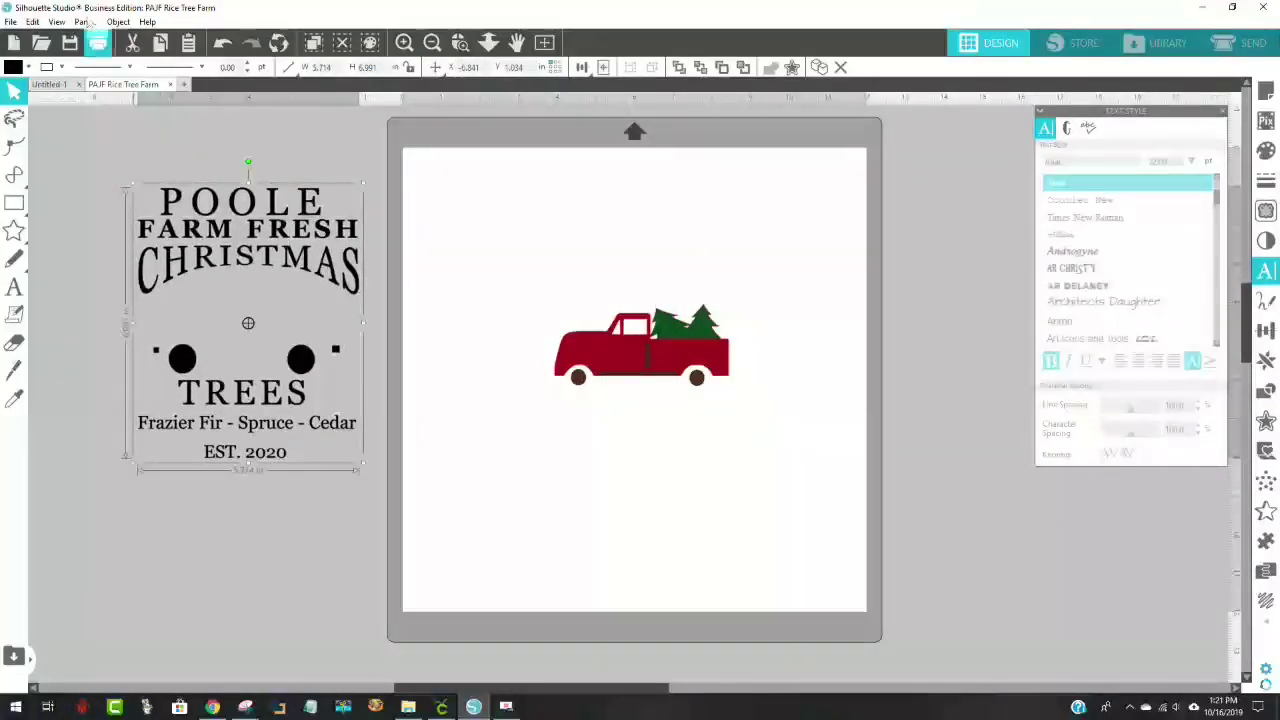
{"action": "left_click", "coordinate": [118, 22]}
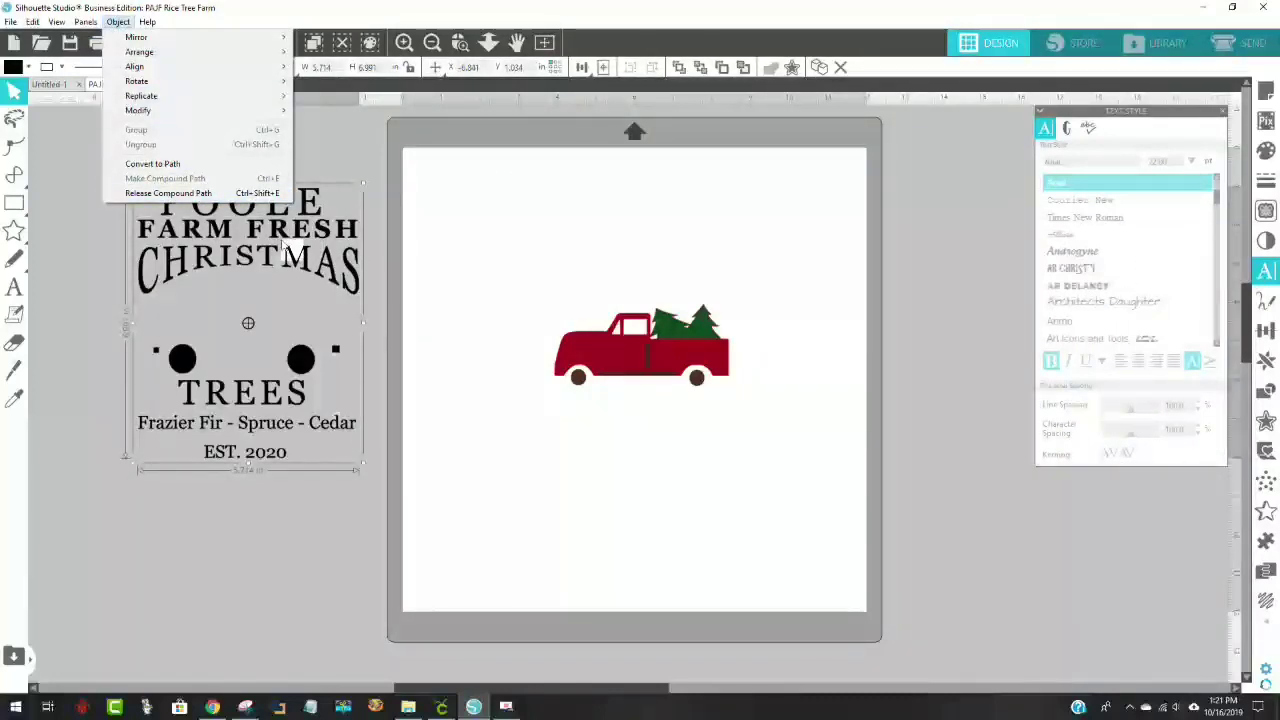
{"action": "left_click_drag", "start_coordinate": [197, 213], "coordinate": [284, 240]}
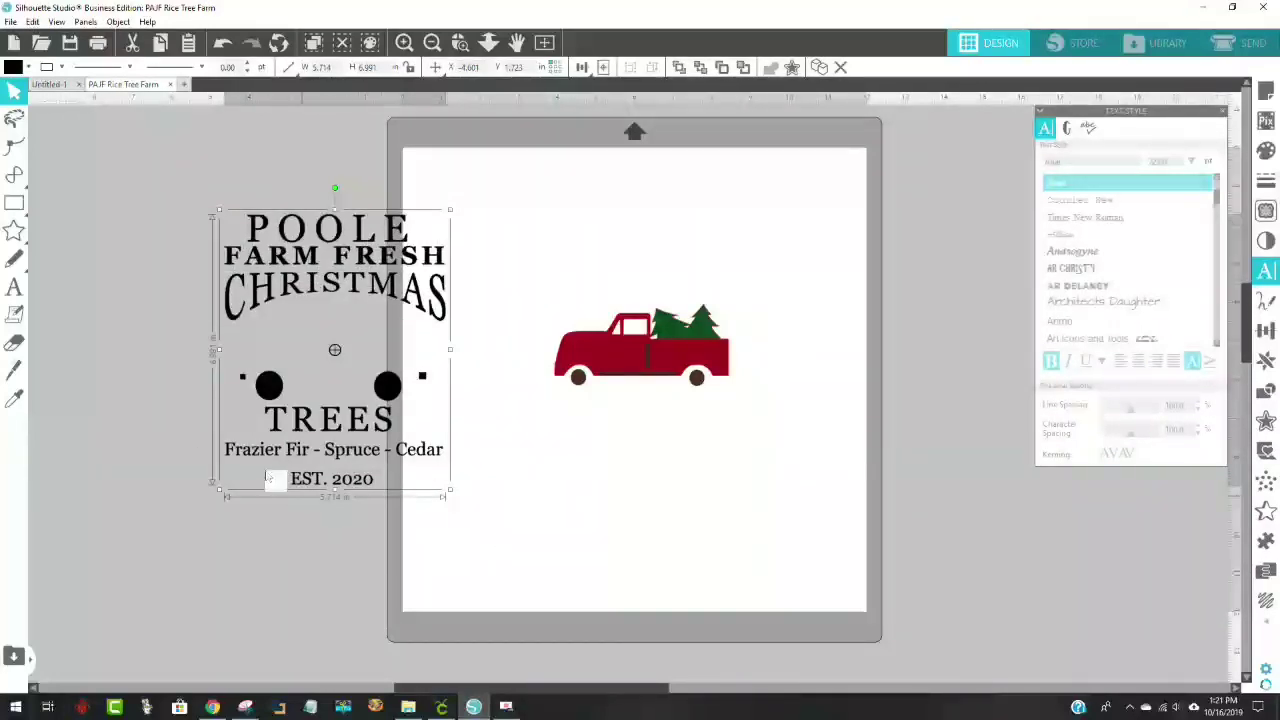
{"action": "left_click_drag", "start_coordinate": [325, 297], "coordinate": [244, 274]}
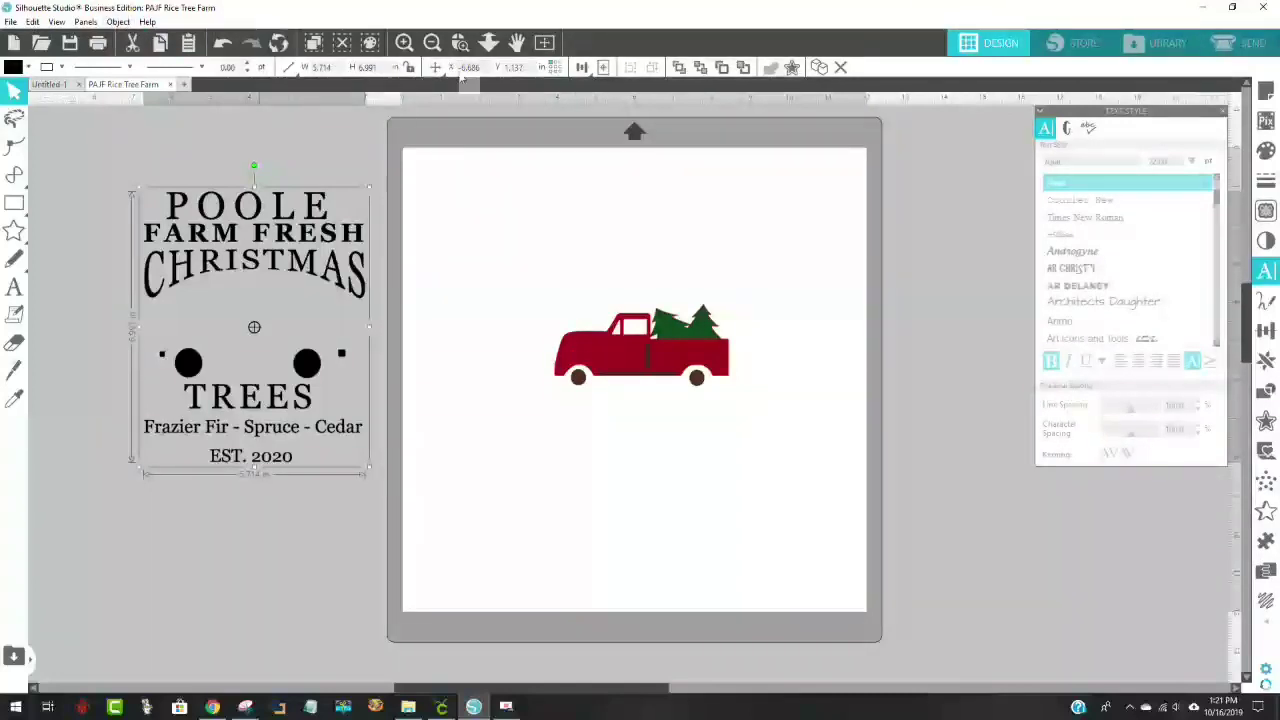
Select the trees by their dark green fill, RGB (15,74,29), and move them above the truck
{"action": "left_click", "coordinate": [370, 44]}
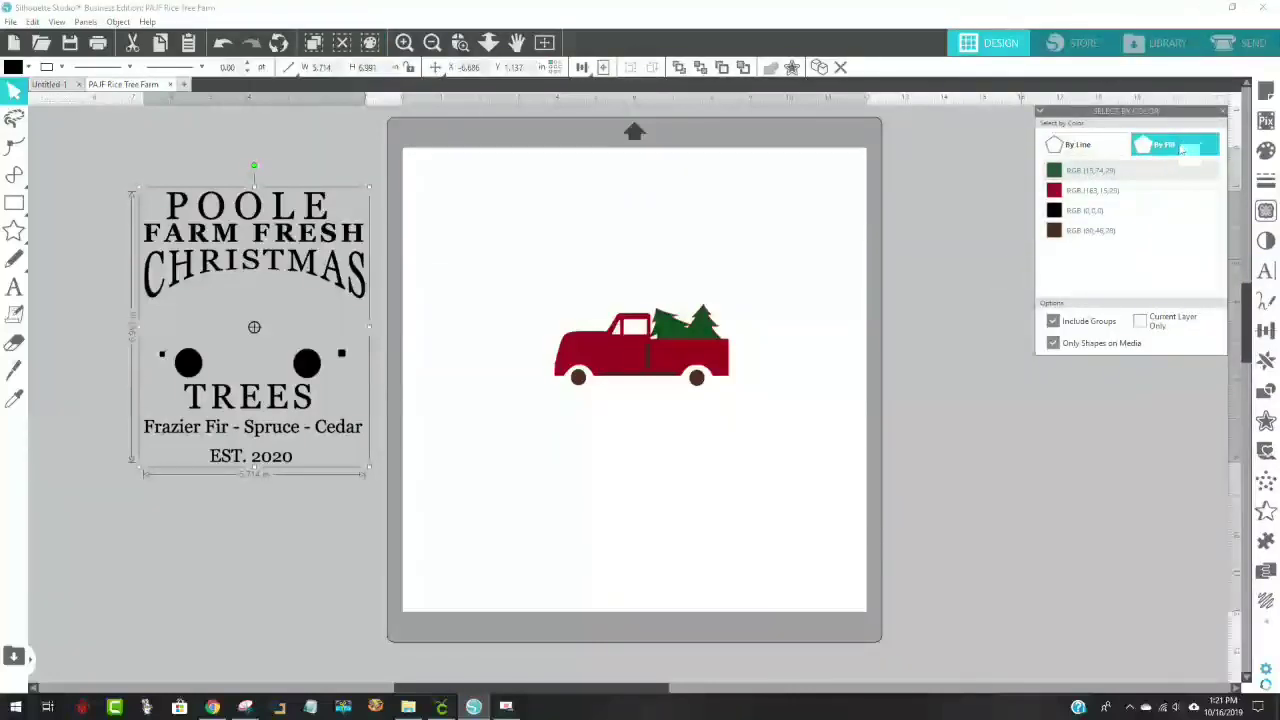
{"action": "left_click", "coordinate": [1098, 177]}
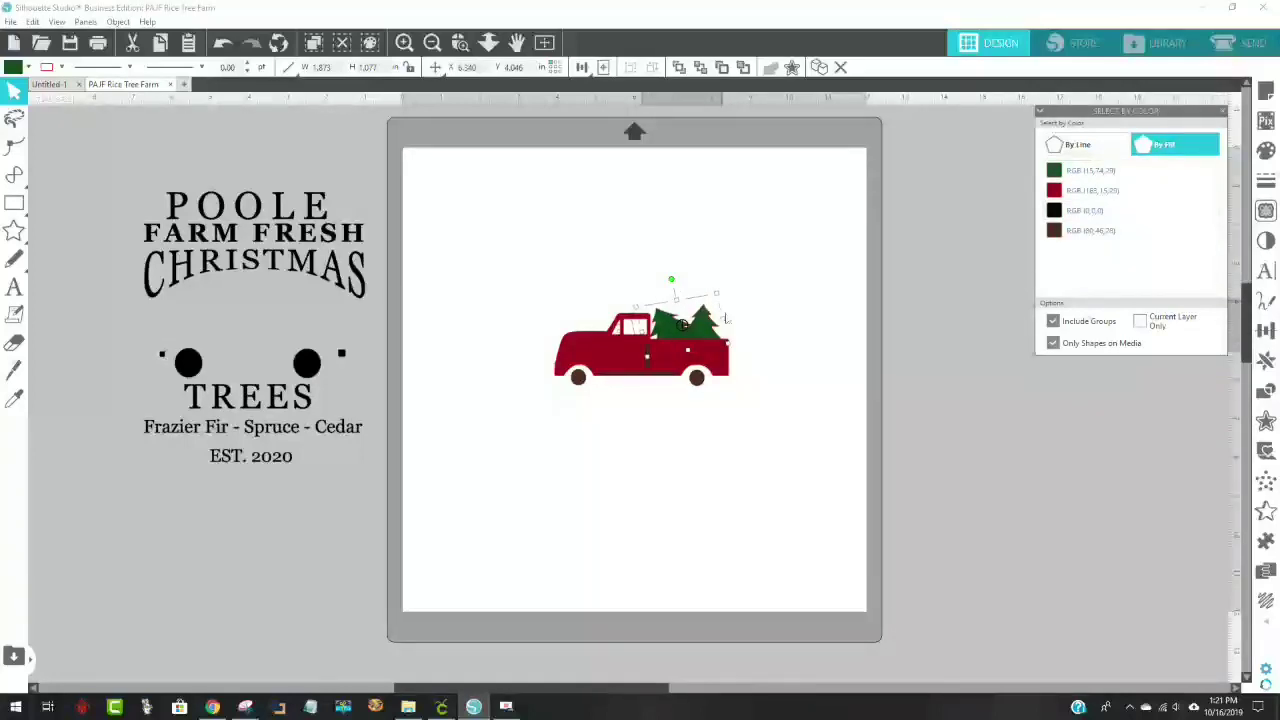
{"action": "right_click", "coordinate": [667, 336]}
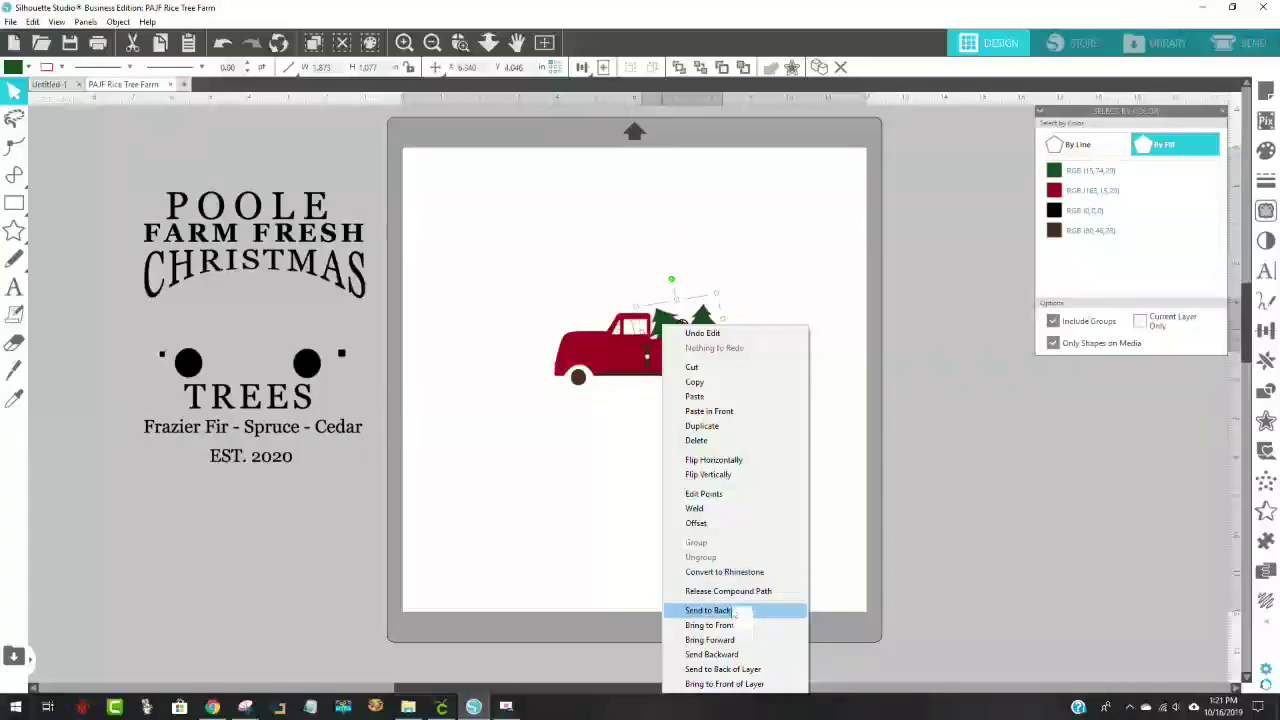
{"action": "left_click", "coordinate": [774, 278]}
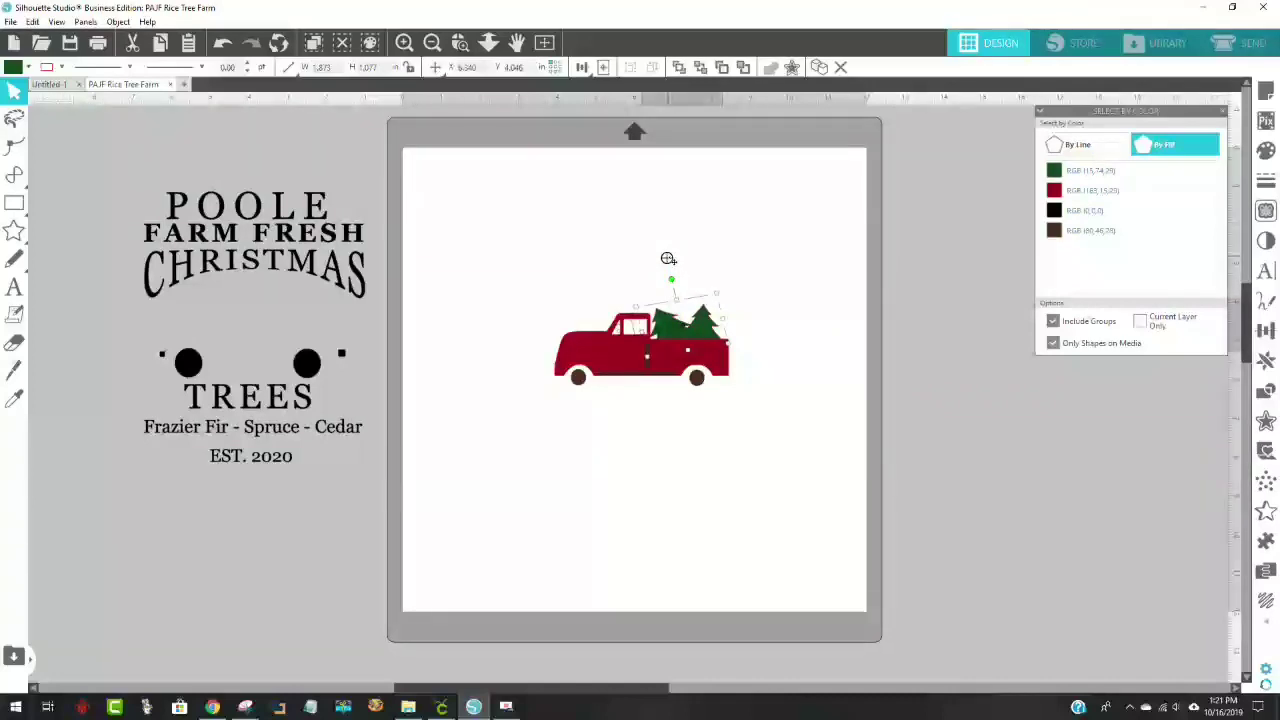
{"action": "left_click_drag", "start_coordinate": [673, 318], "coordinate": [653, 238]}
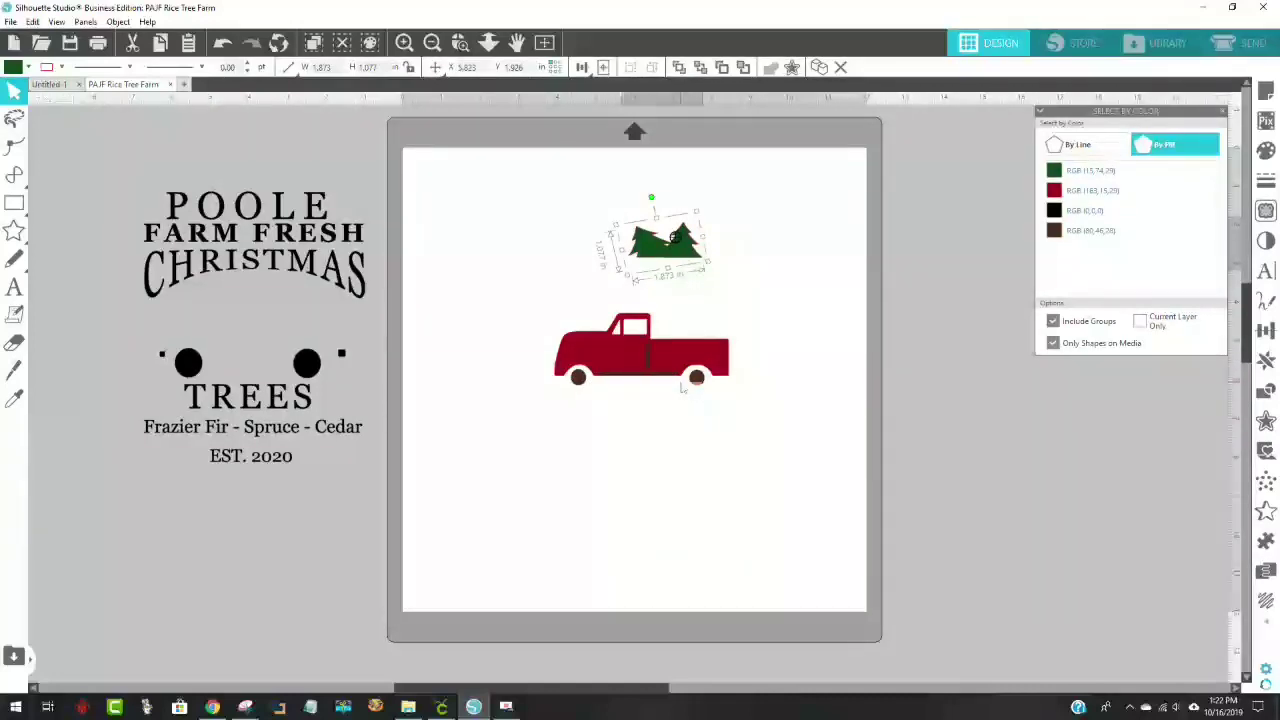
Select the brown wheel centres by fill colour and check whether they offer a compound path release
{"action": "left_click", "coordinate": [696, 382]}
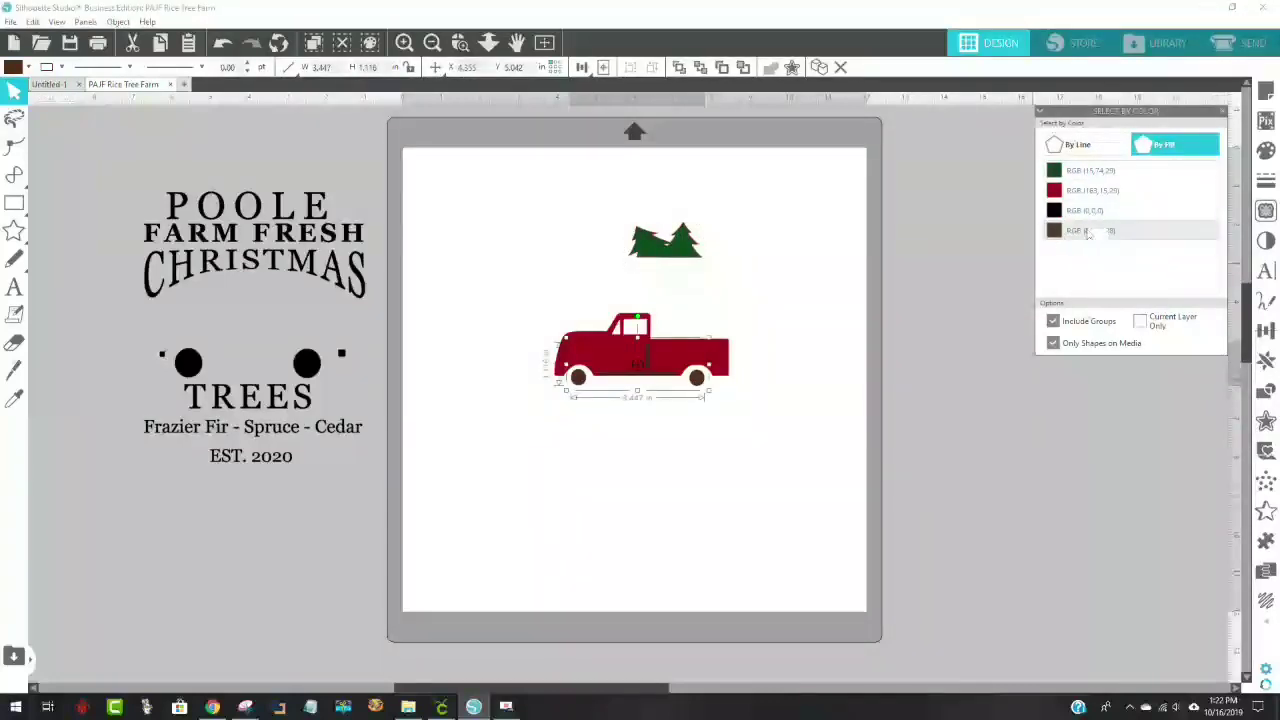
{"action": "right_click", "coordinate": [702, 388]}
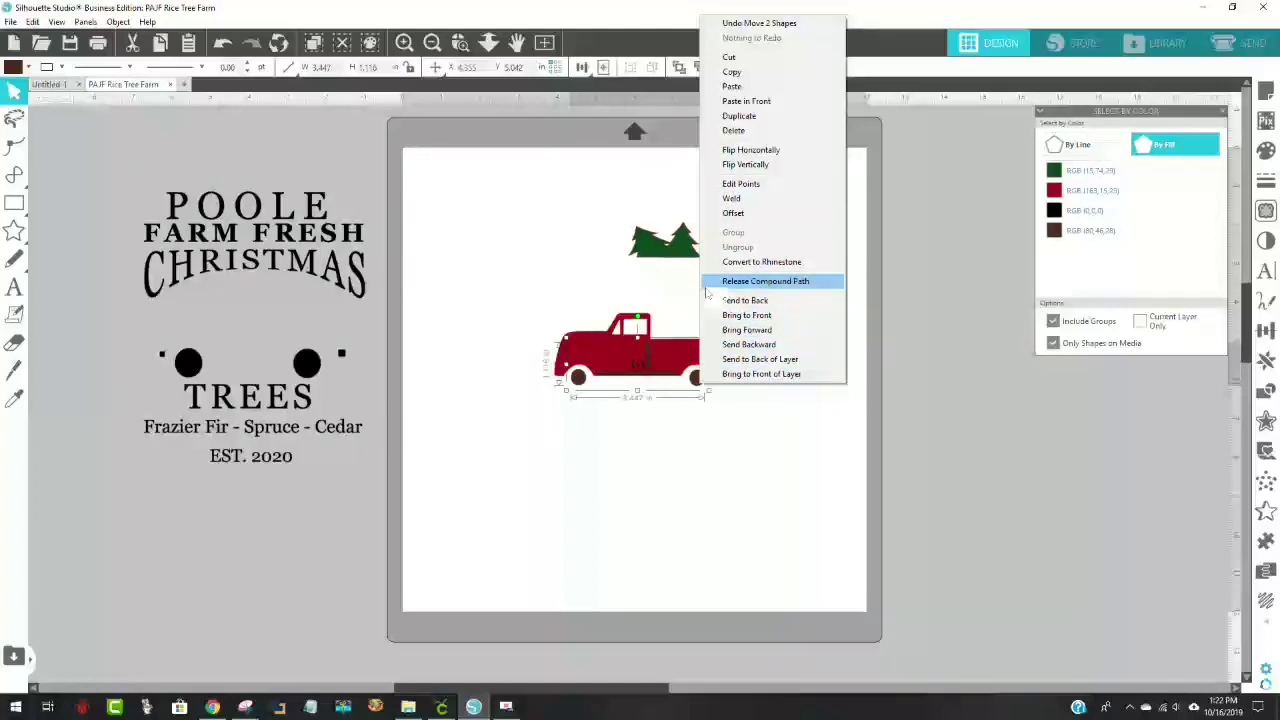
{"action": "left_click", "coordinate": [683, 552]}
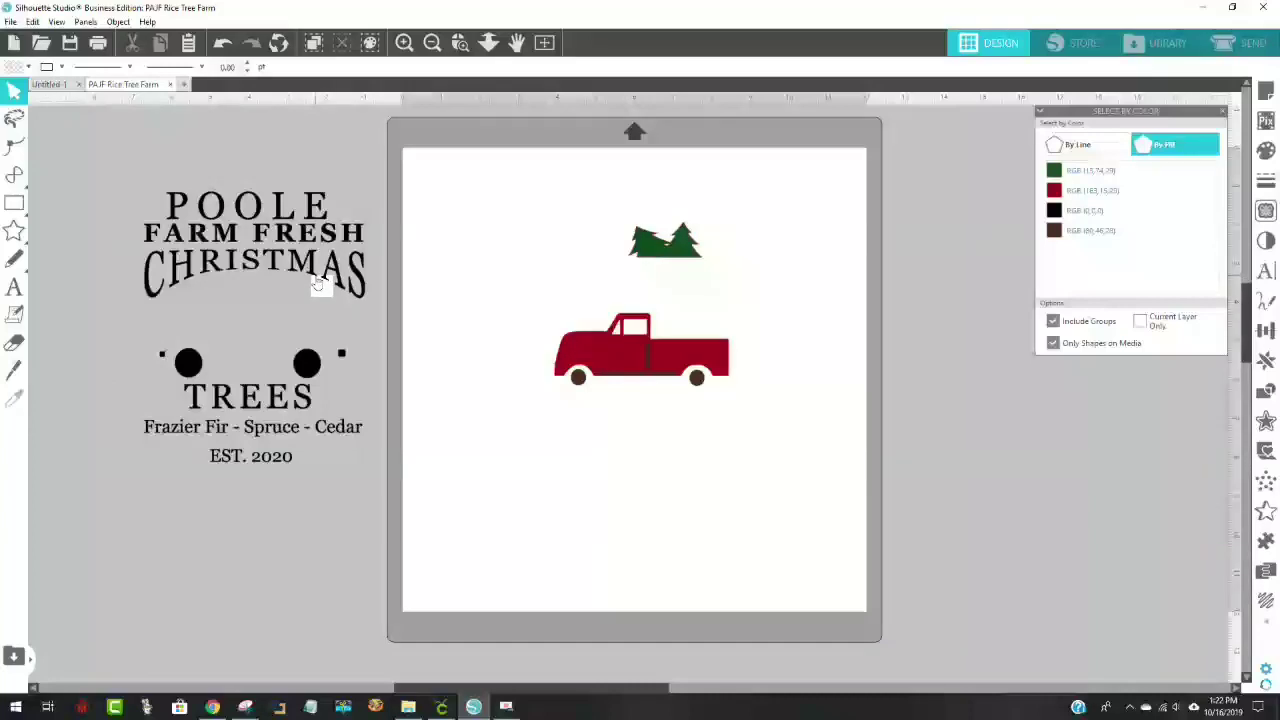
Reassemble the design by placing the black lettering, tyres, trees and wheel centres back around the truck
{"action": "left_click_drag", "start_coordinate": [337, 277], "coordinate": [706, 331]}
{"action": "left_click", "coordinate": [843, 306]}
{"action": "left_click", "coordinate": [837, 503]}
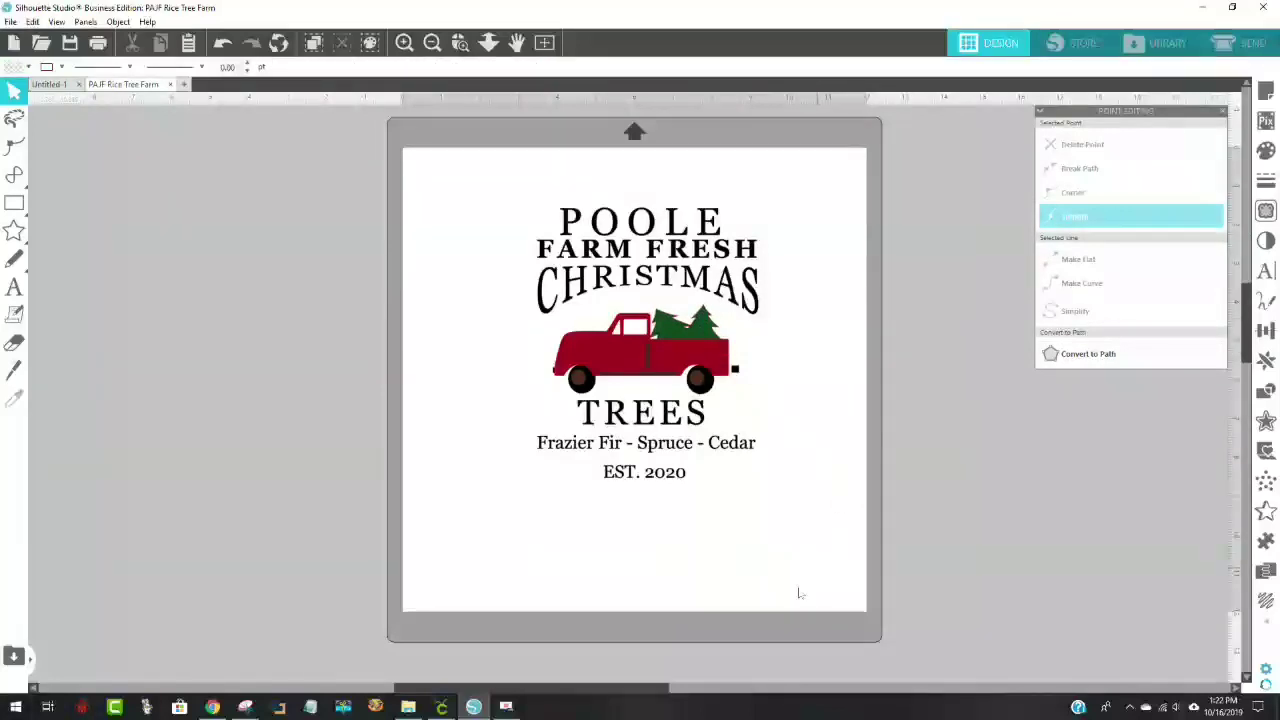
{"action": "left_click", "coordinate": [685, 375]}
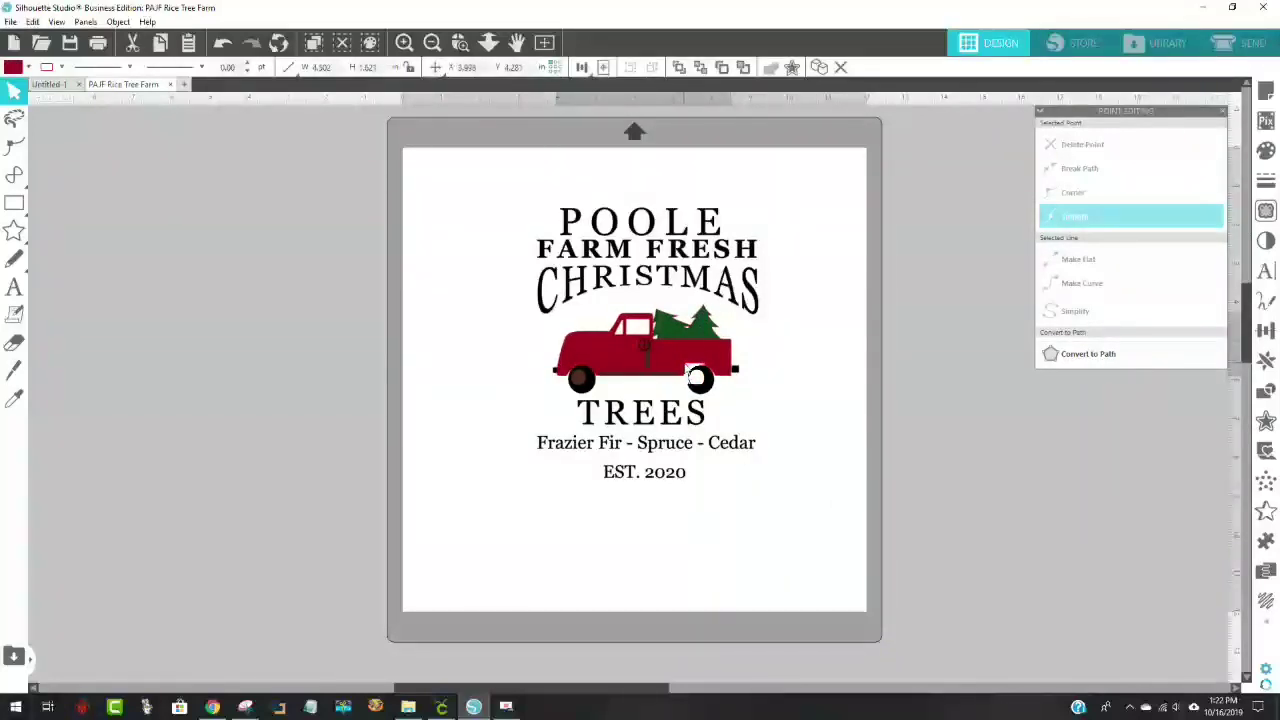
{"action": "left_click", "coordinate": [791, 511]}
Select all parts of the reassembled truck design and group them
{"action": "key", "text": "ctrl+a"}
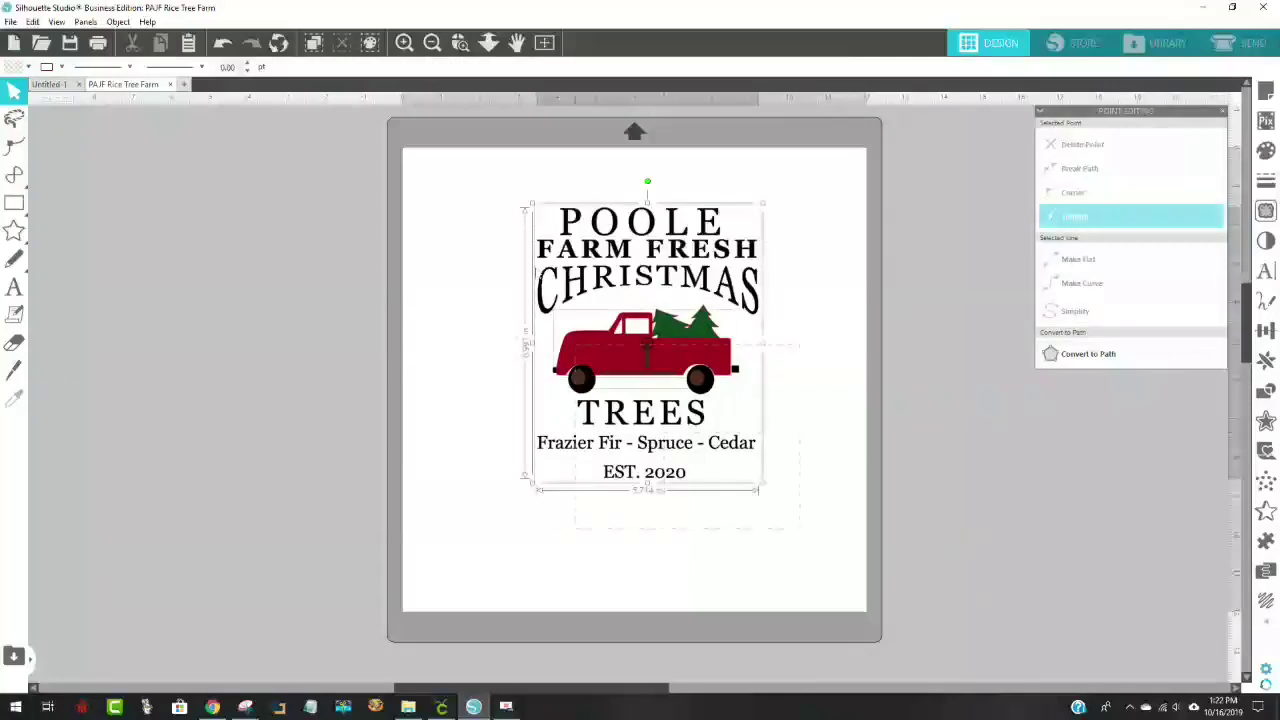
{"action": "right_click", "coordinate": [721, 286]}
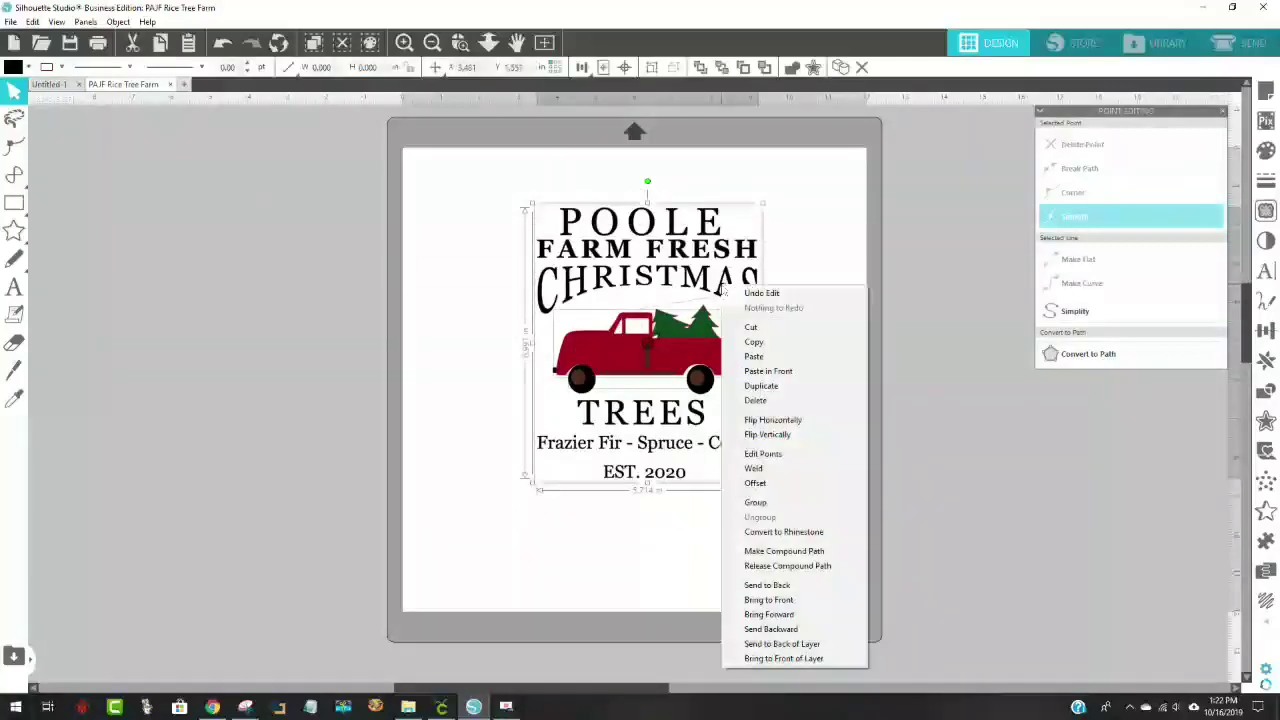
{"action": "left_click", "coordinate": [787, 504]}
{"action": "left_click", "coordinate": [712, 541]}
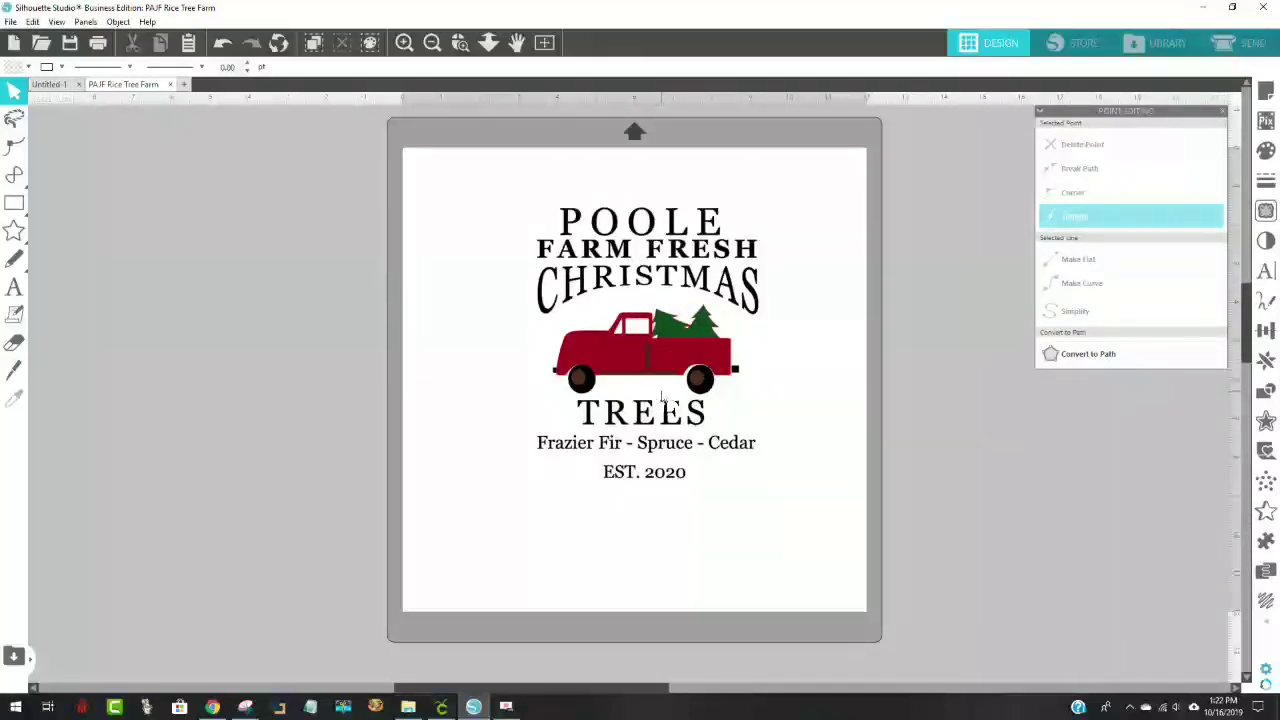
Examine the file formats offered for saving the design to the hard drive, and close the dialog without saving
{"action": "left_click", "coordinate": [10, 22]}
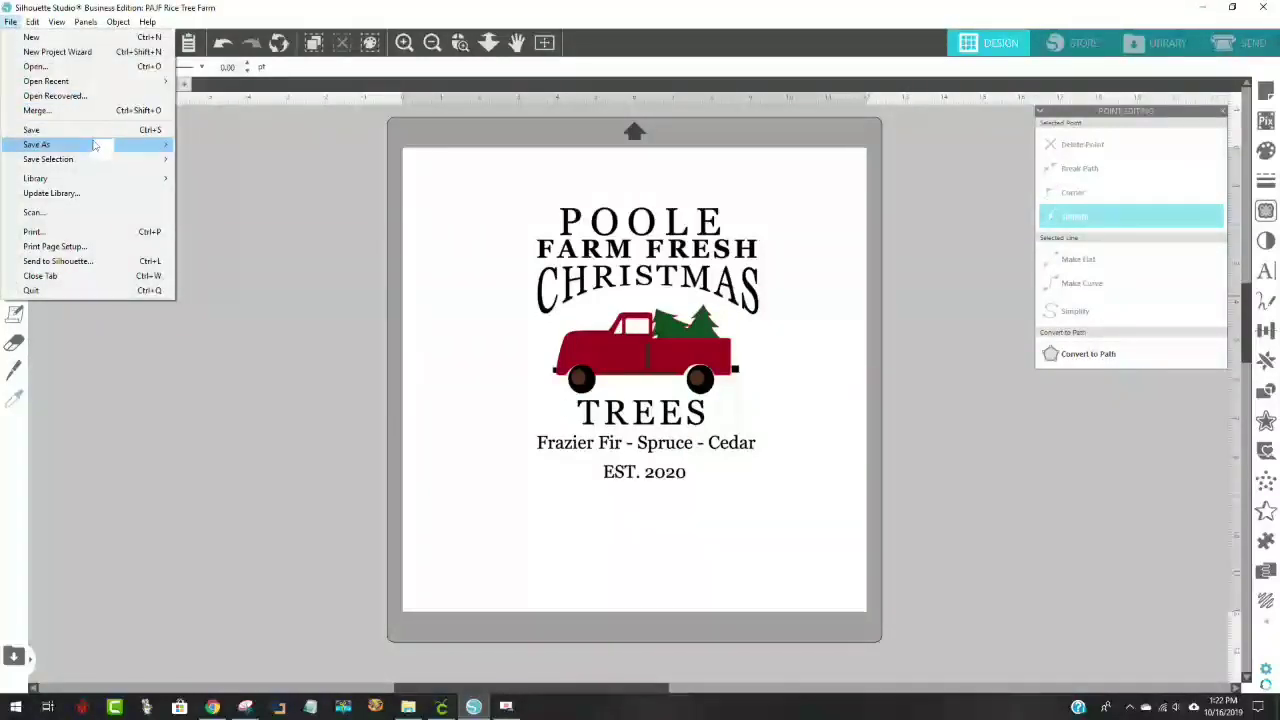
{"action": "mouse_move", "coordinate": [94, 148]}
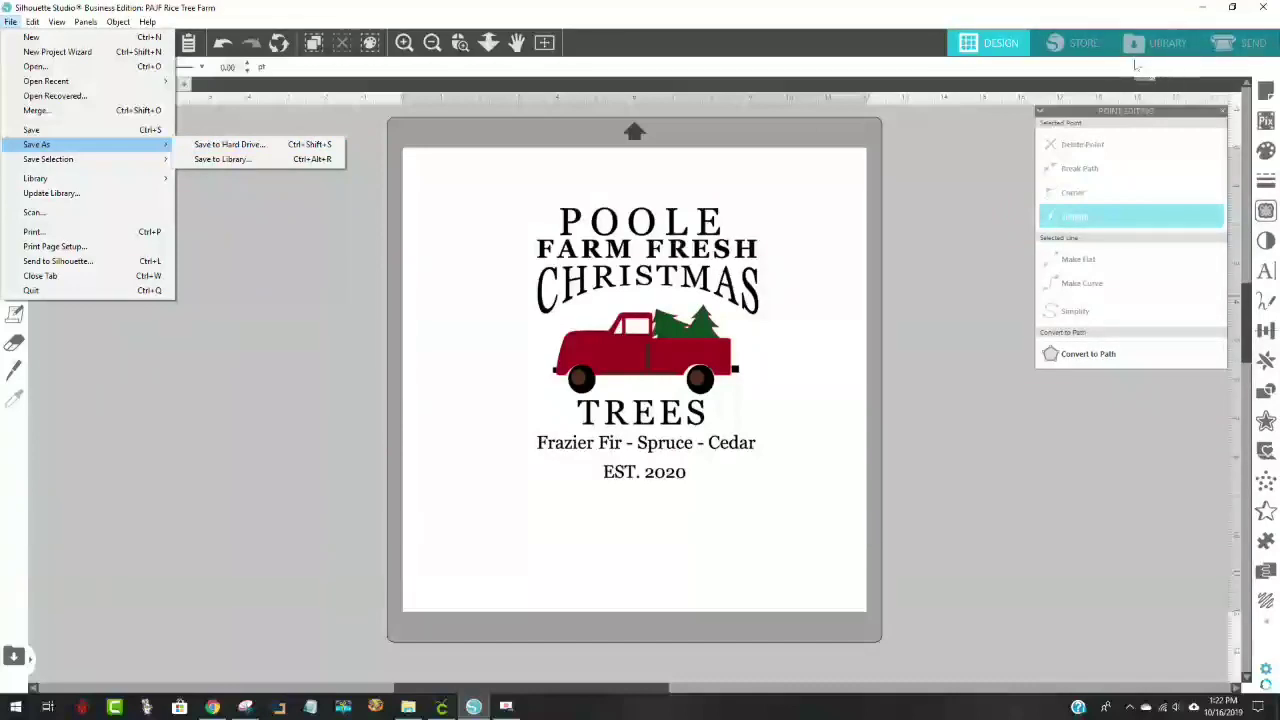
{"action": "left_click", "coordinate": [240, 144]}
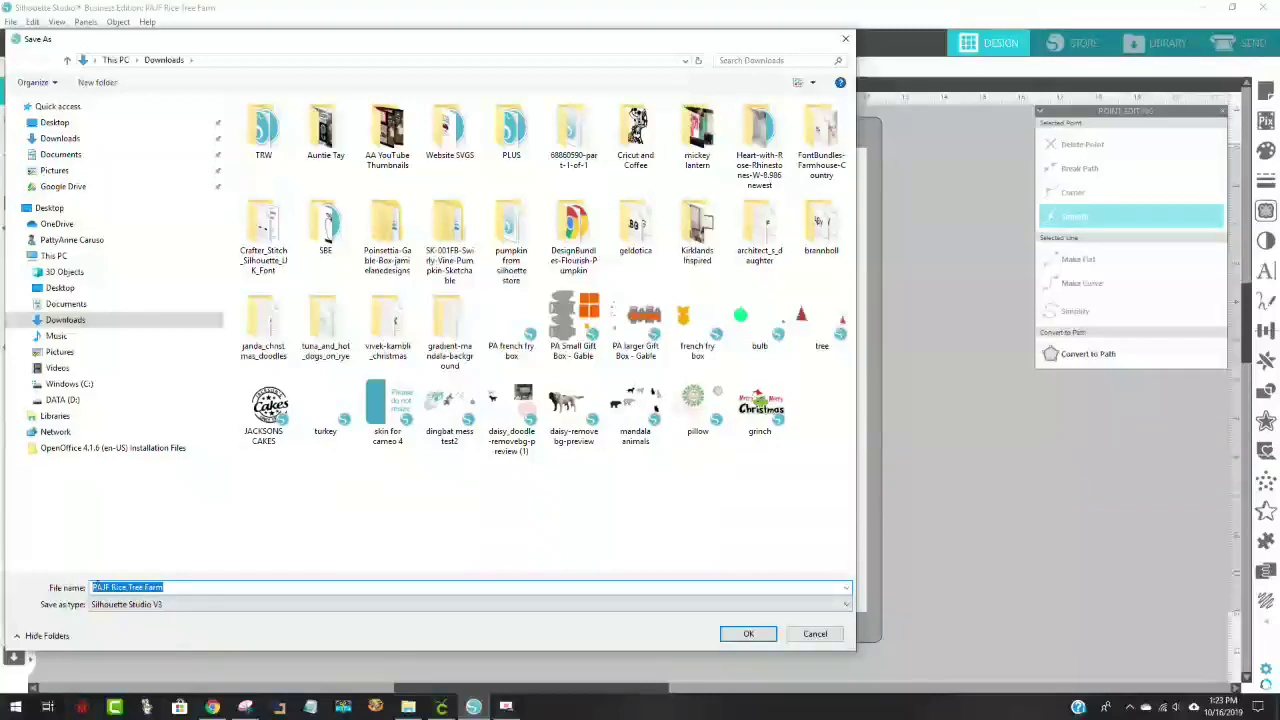
{"action": "left_click", "coordinate": [143, 607]}
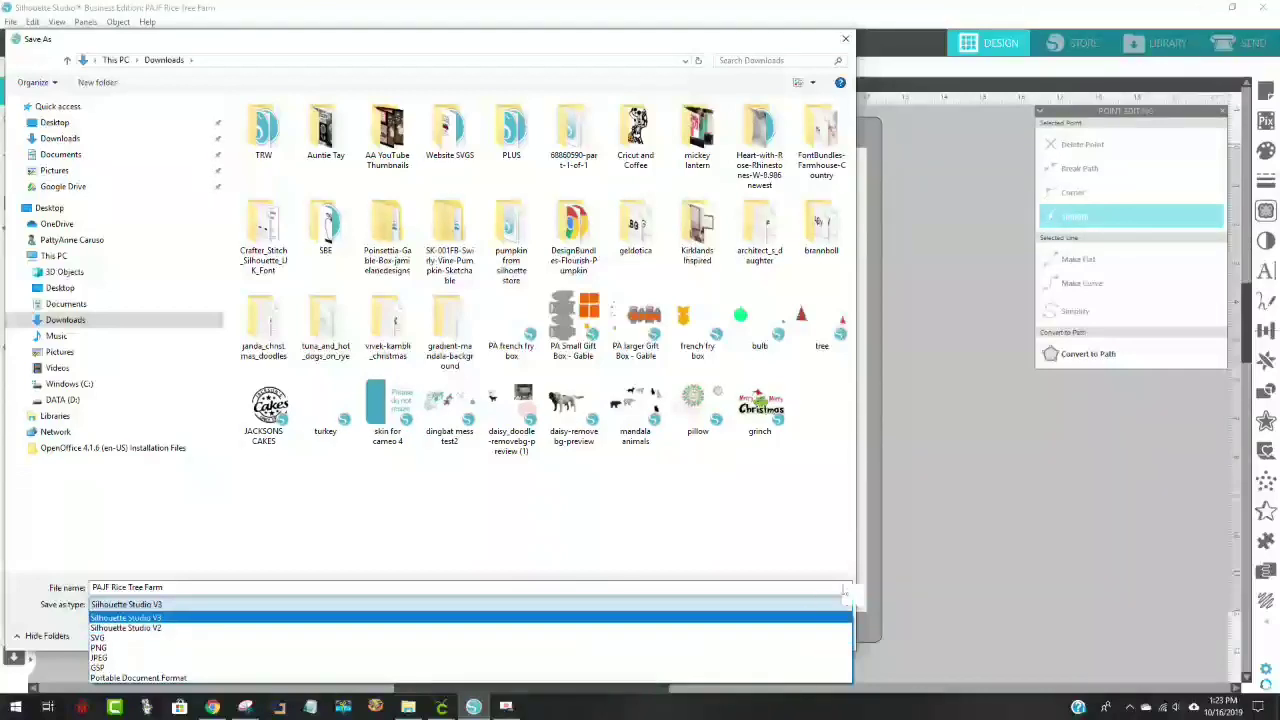
{"action": "left_click", "coordinate": [1014, 425]}
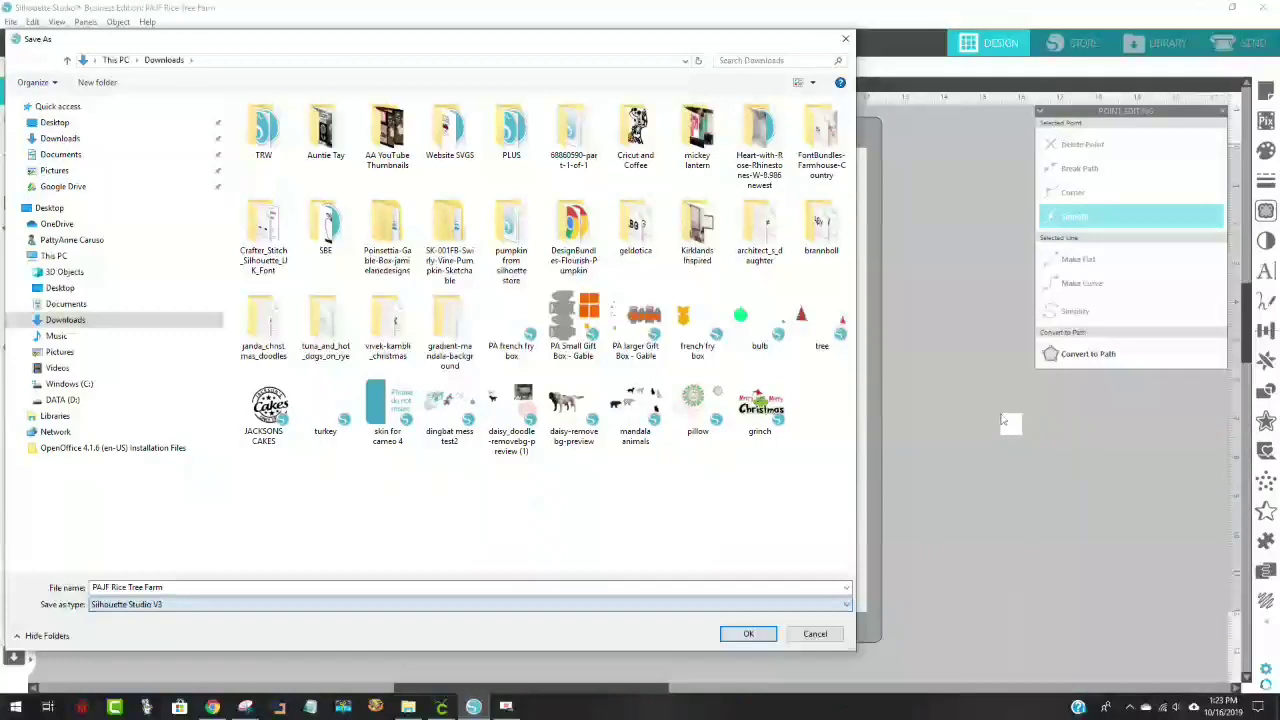
{"action": "left_click", "coordinate": [844, 37]}
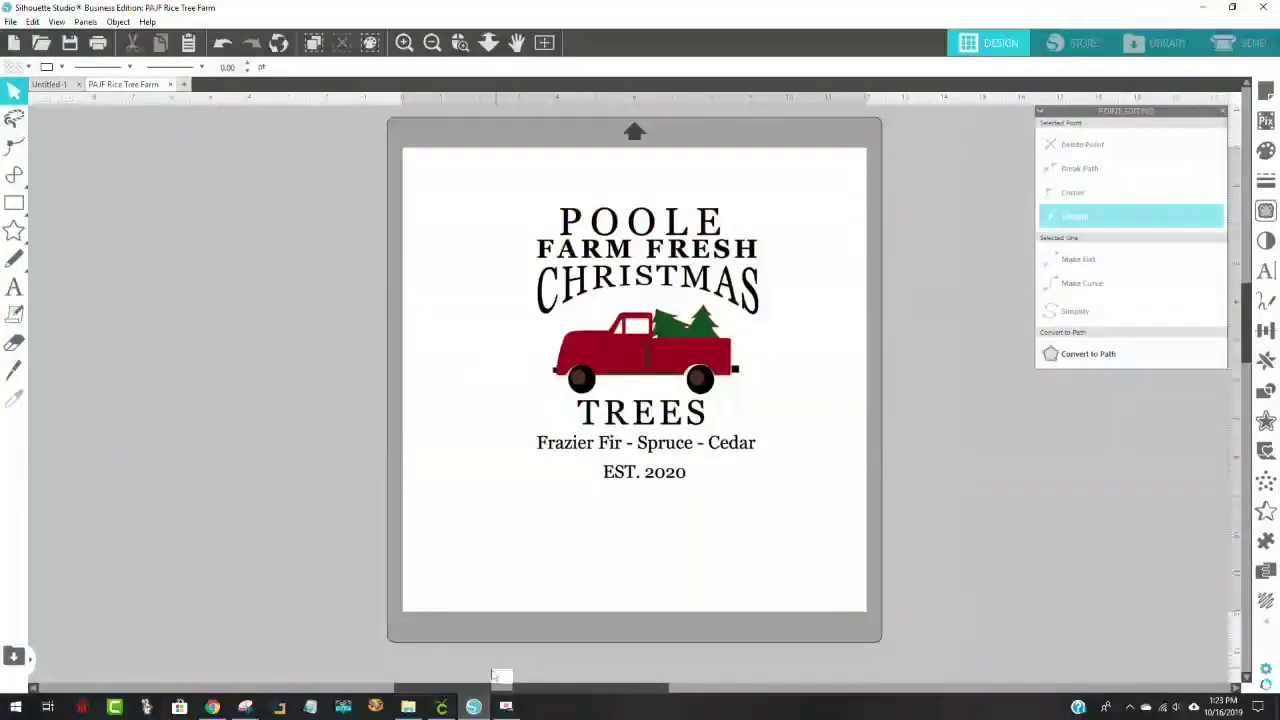
Switch to Cricut Design Space and start a new image upload by browsing the computer for a file
{"action": "left_click", "coordinate": [441, 707]}
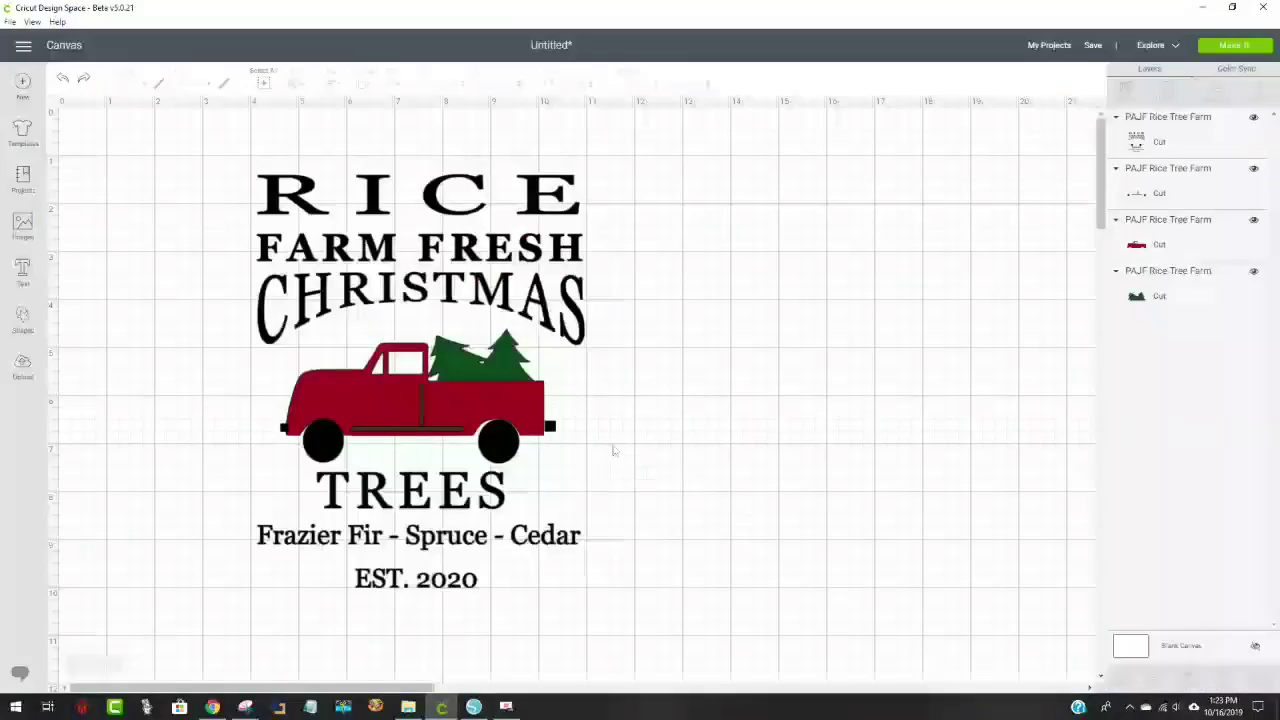
{"action": "left_click_drag", "start_coordinate": [441, 396], "coordinate": [419, 410]}
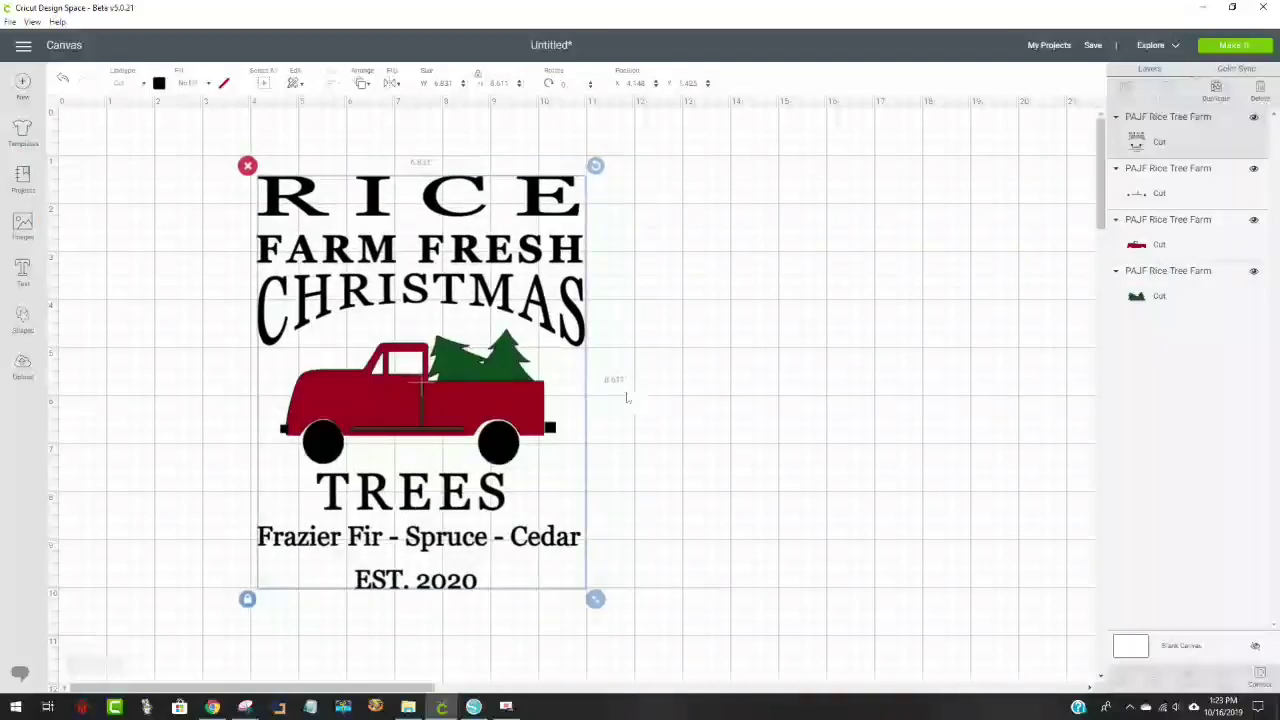
{"action": "left_click", "coordinate": [22, 368]}
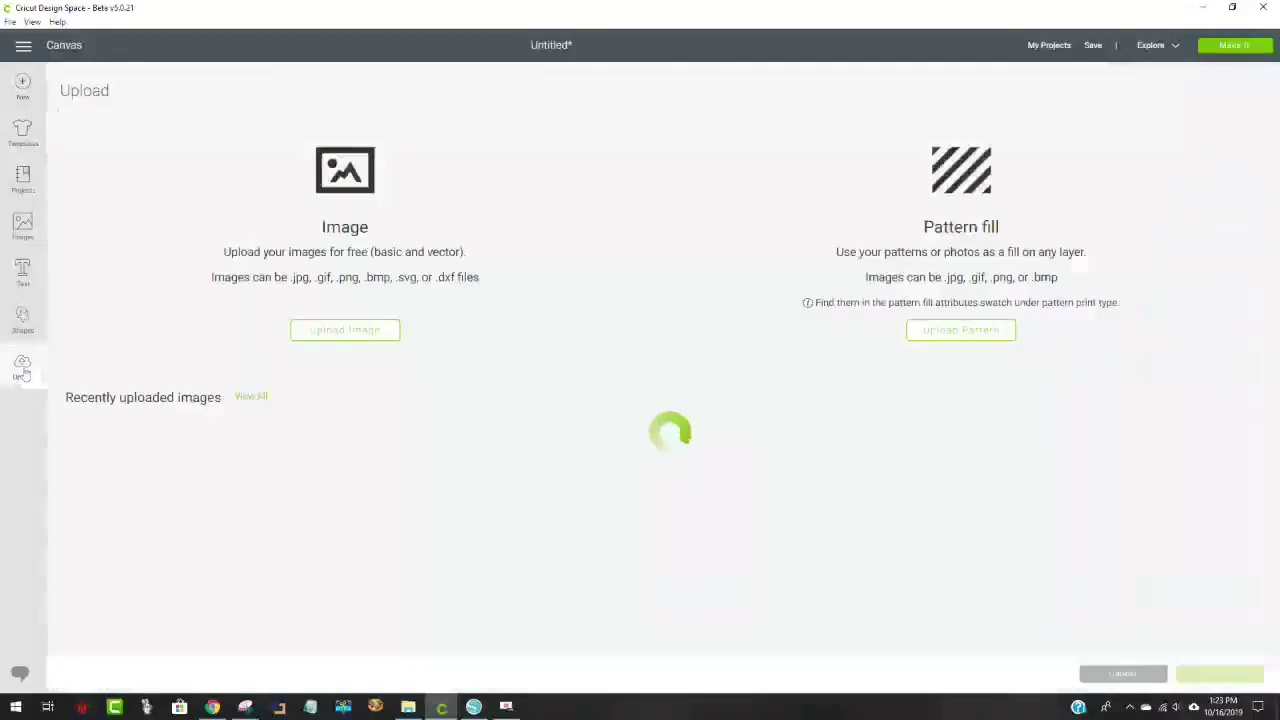
{"action": "left_click", "coordinate": [345, 331]}
{"action": "left_click", "coordinate": [694, 360]}
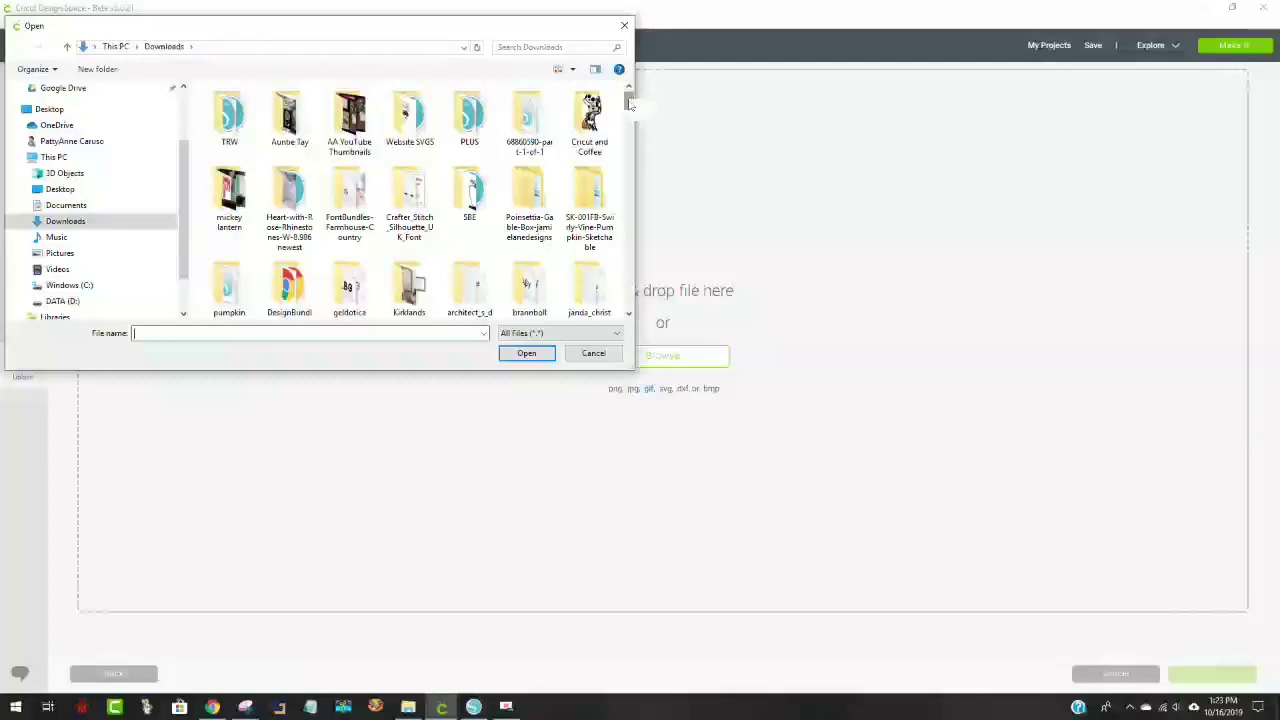
Choose the PAJF Rice Tree Farm truck design from the Website SVGS folder in Downloads as the image to upload
{"action": "left_click_drag", "start_coordinate": [629, 104], "coordinate": [630, 297]}
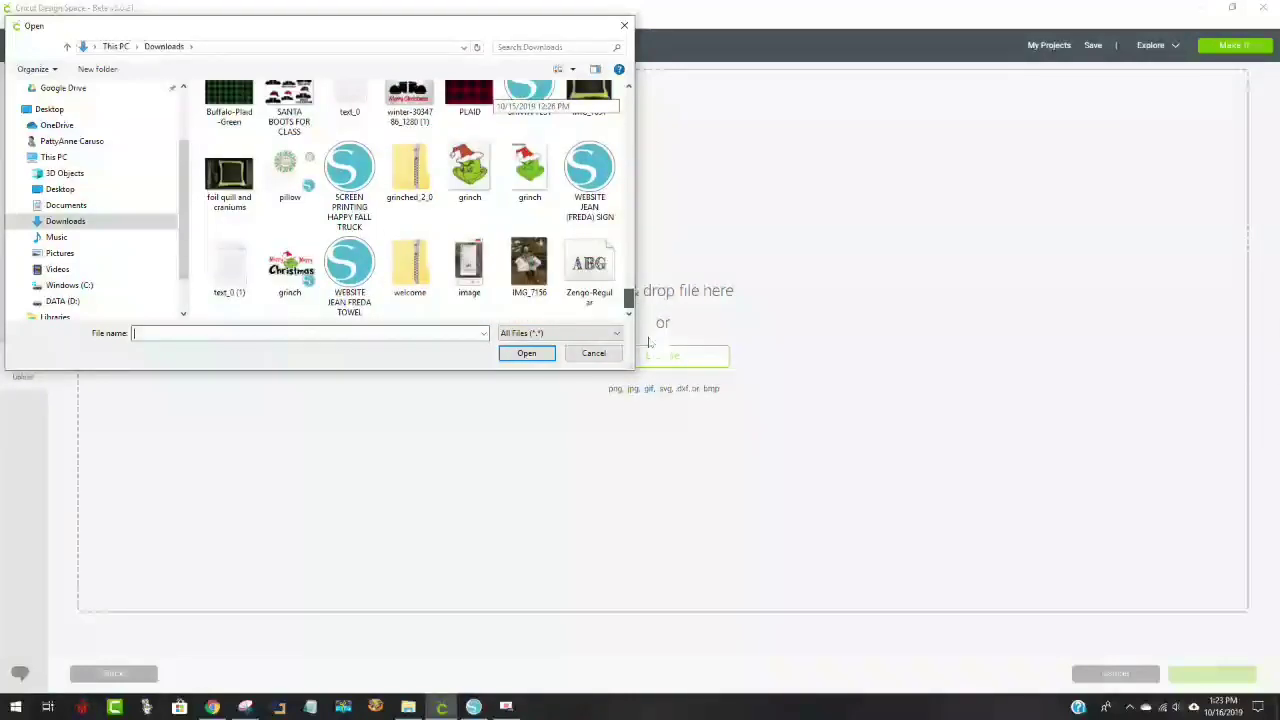
{"action": "left_click_drag", "start_coordinate": [648, 307], "coordinate": [632, 287]}
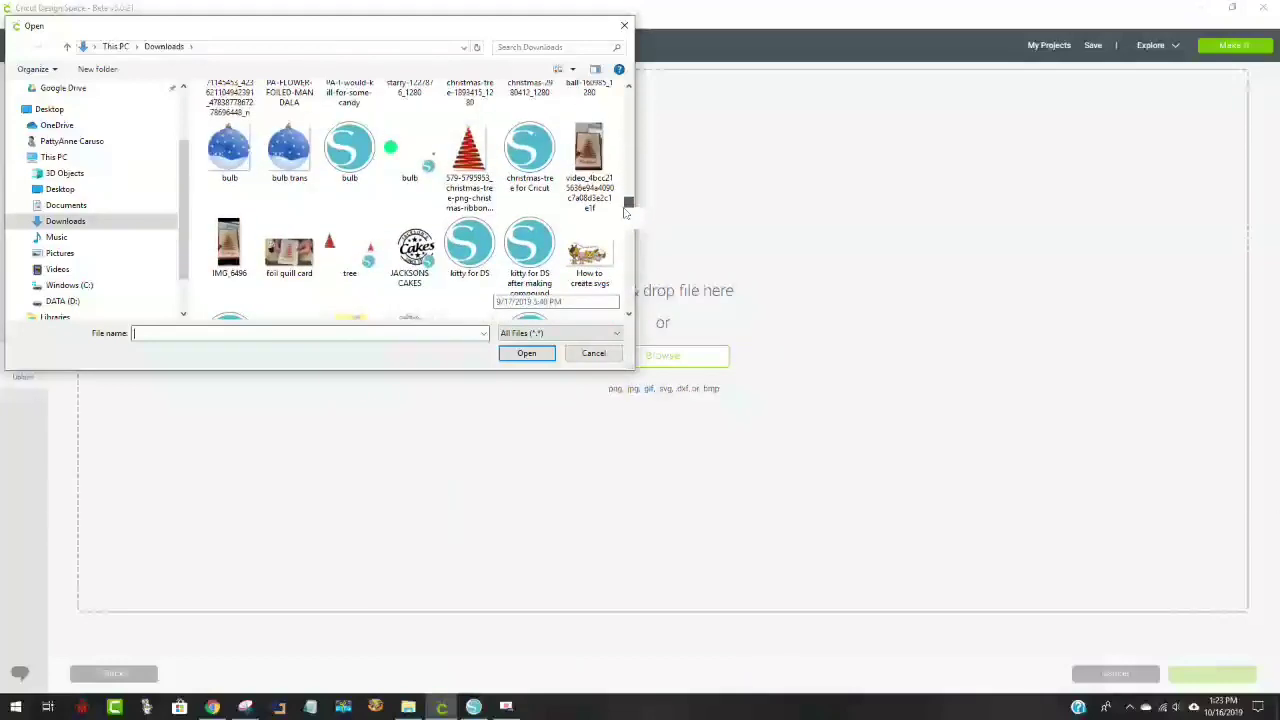
{"action": "left_click_drag", "start_coordinate": [624, 202], "coordinate": [609, 106]}
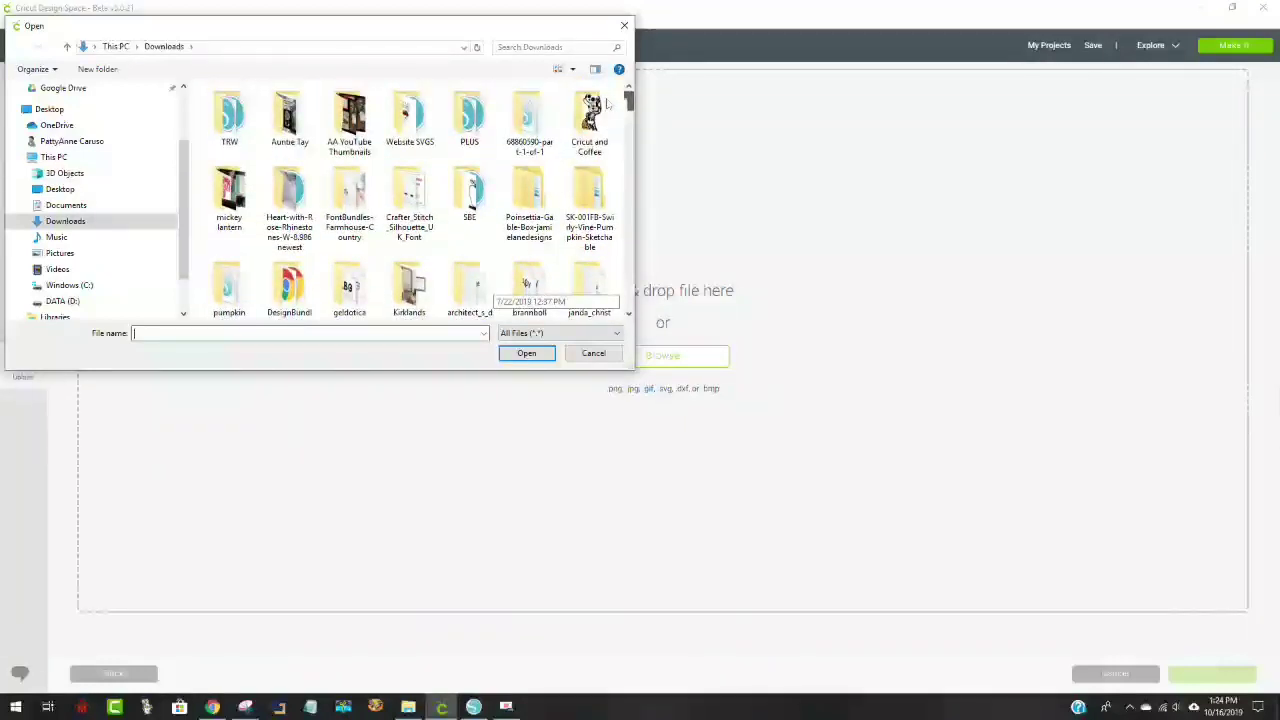
{"action": "double_click", "coordinate": [418, 130]}
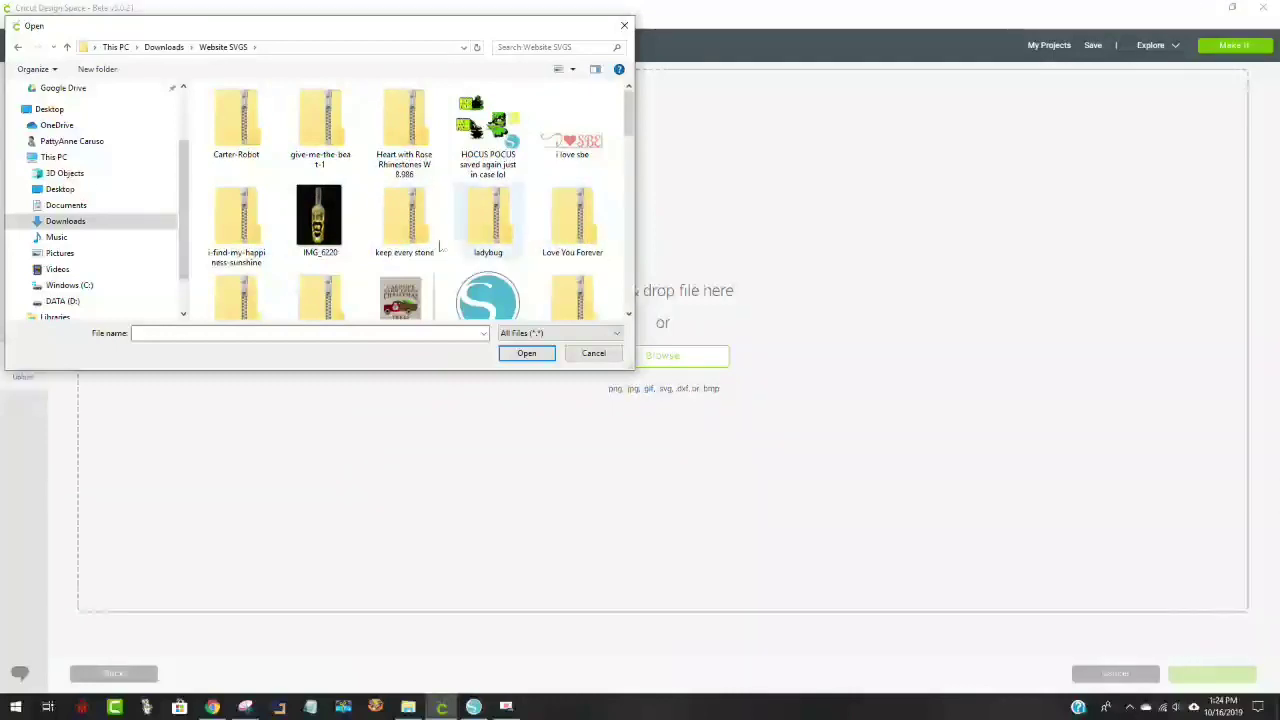
{"action": "scroll", "coordinate": [628, 140], "scroll_direction": "down", "scroll_amount": 2}
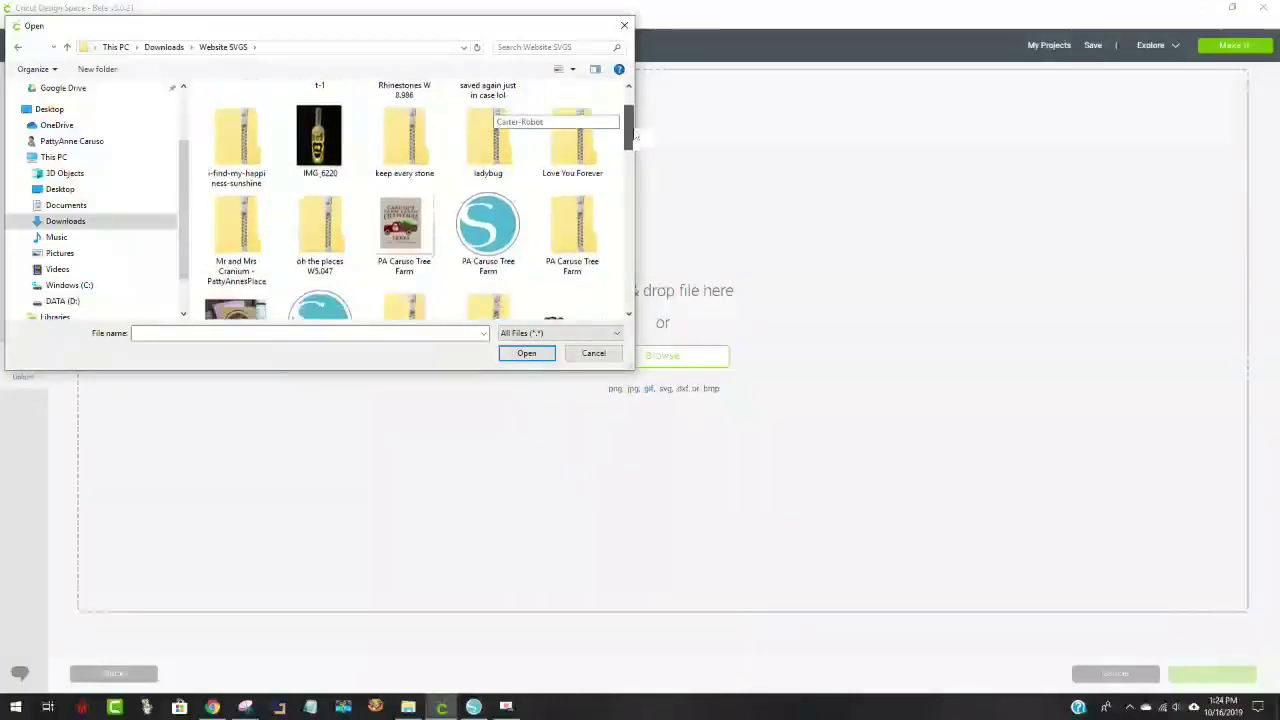
{"action": "left_click_drag", "start_coordinate": [638, 148], "coordinate": [638, 228]}
{"action": "double_click", "coordinate": [240, 171]}
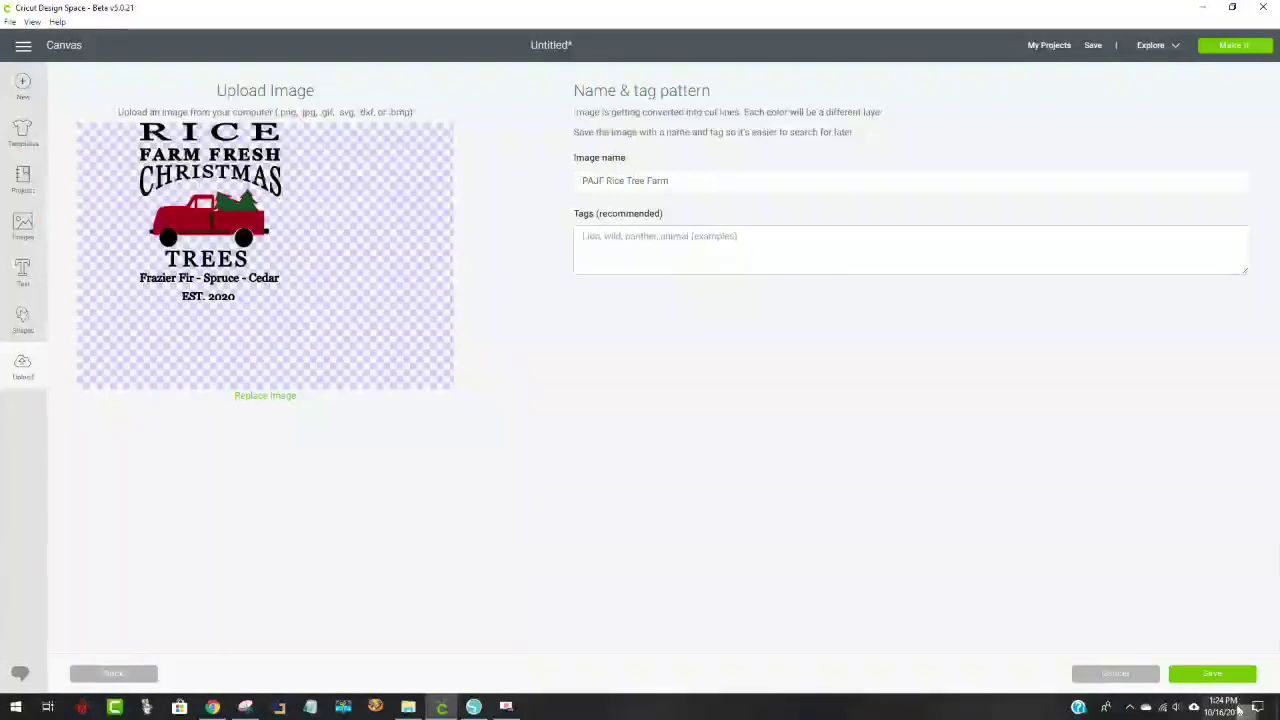
Save the upload under the image name PAJF Rice Tree Farm and insert it onto the canvas
{"action": "left_click", "coordinate": [1226, 677]}
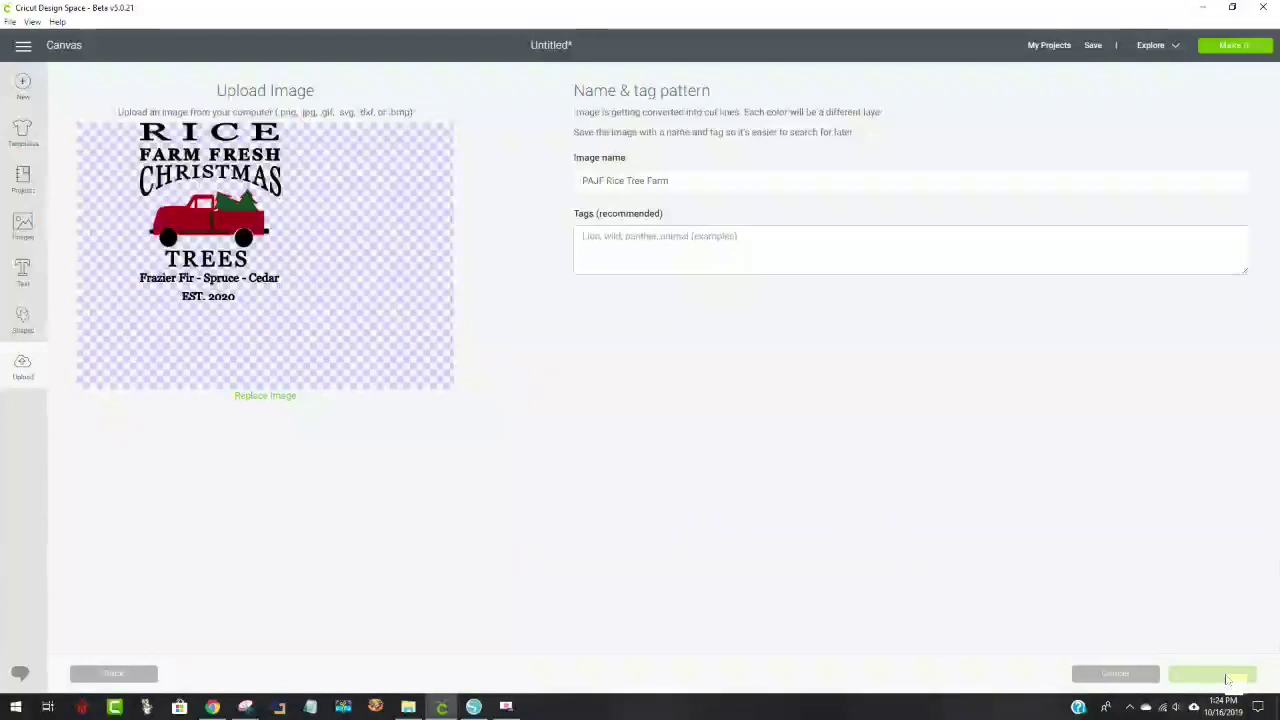
{"action": "left_click", "coordinate": [138, 483]}
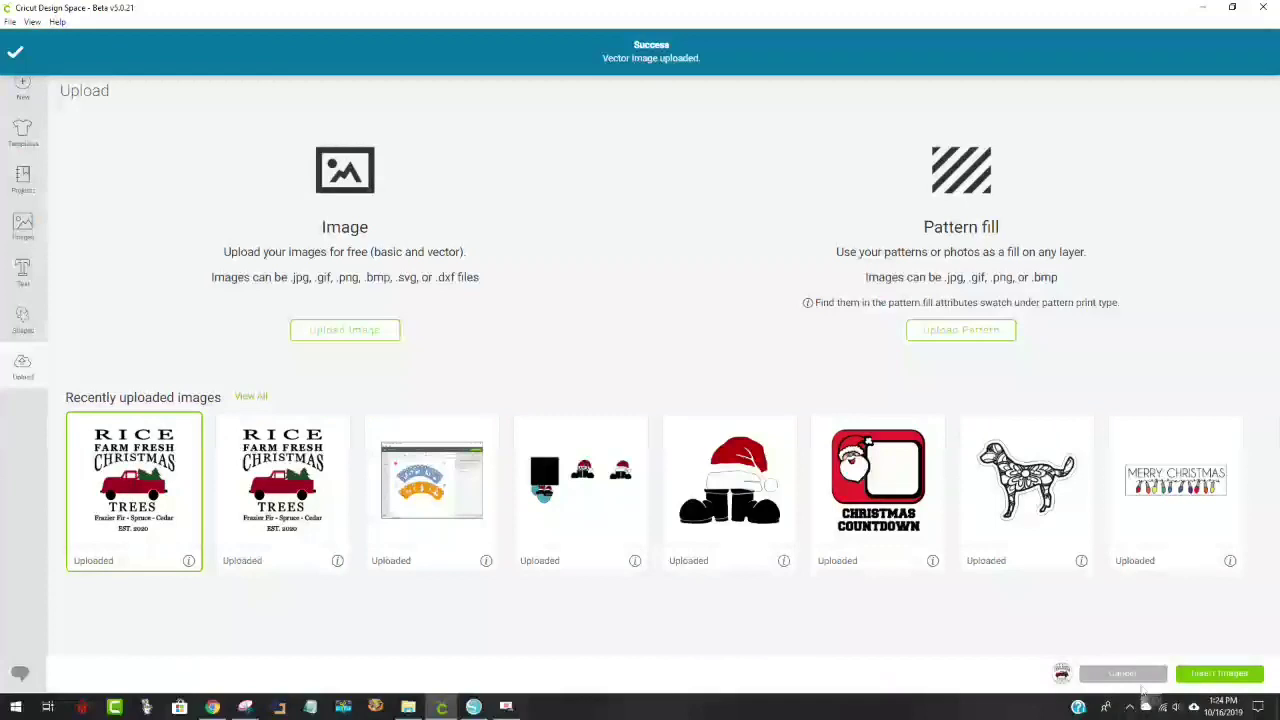
{"action": "left_click", "coordinate": [1210, 675]}
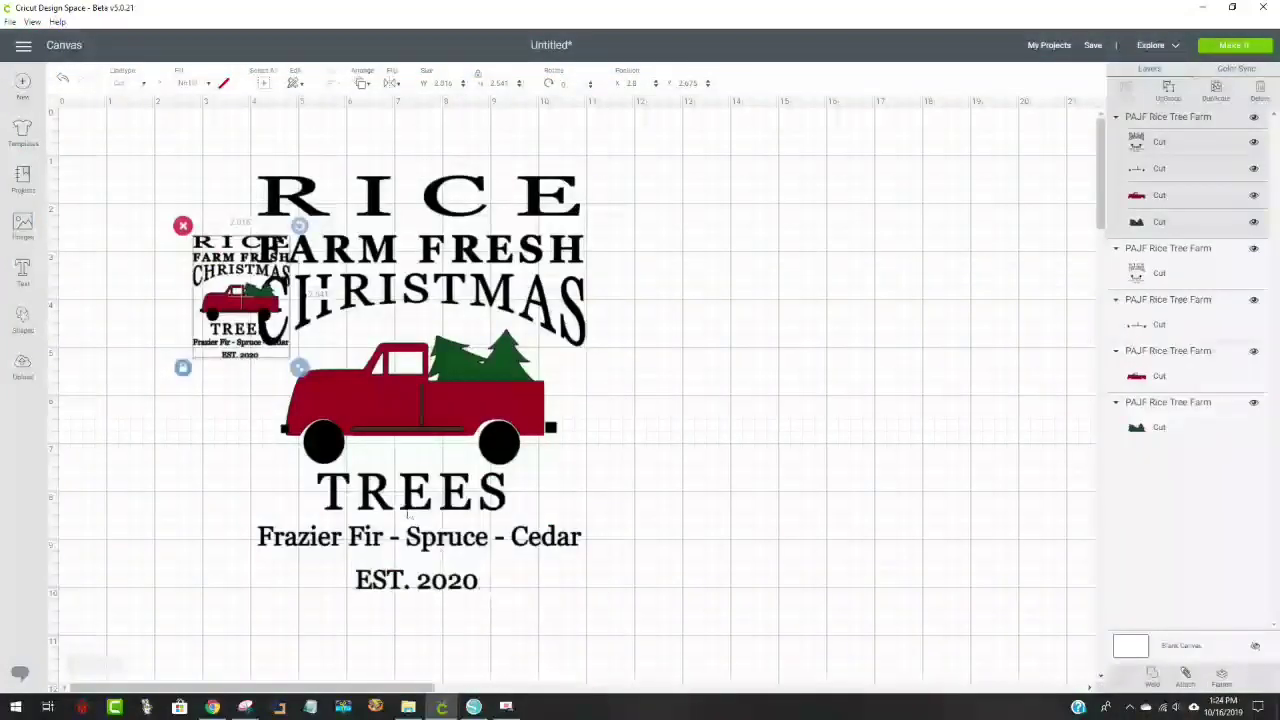
Delete the older large copy of the design and enlarge the newly inserted one to about 7.66 by 9.65 inches
{"action": "left_click_drag", "start_coordinate": [220, 150], "coordinate": [412, 260]}
{"action": "key", "text": "Delete"}
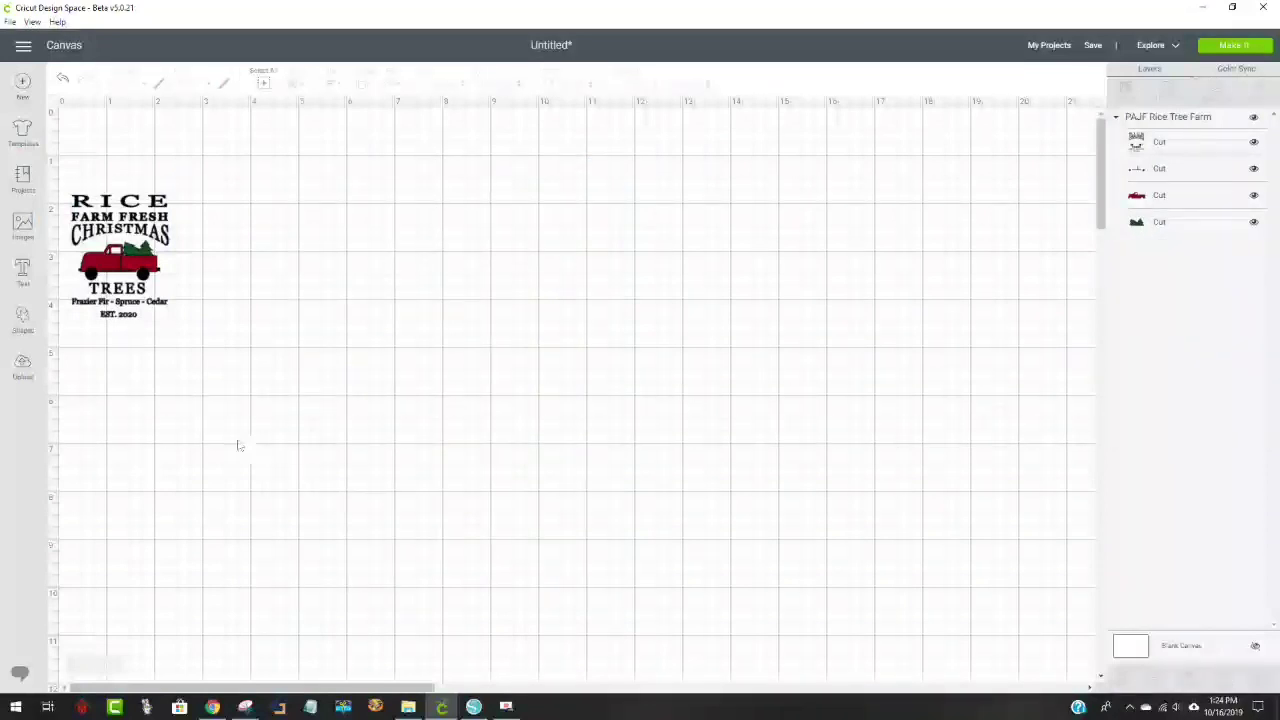
{"action": "left_click_drag", "start_coordinate": [145, 285], "coordinate": [540, 285]}
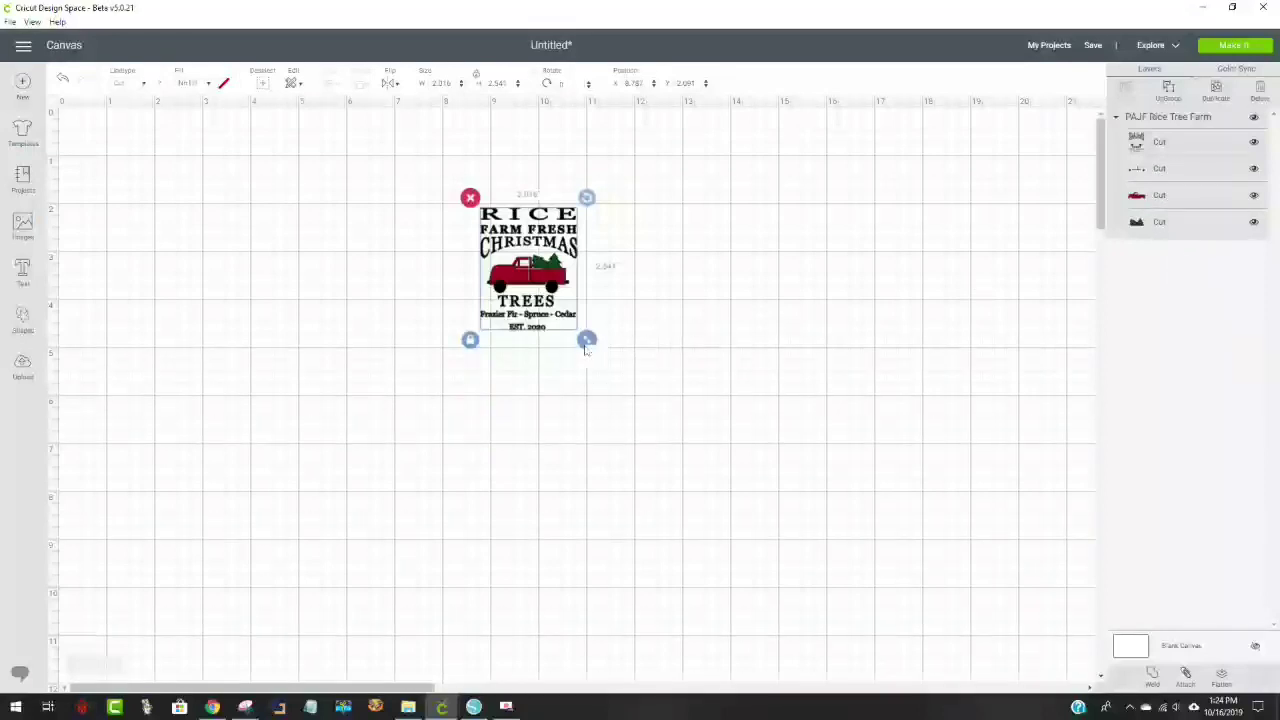
{"action": "left_click_drag", "start_coordinate": [587, 341], "coordinate": [857, 677]}
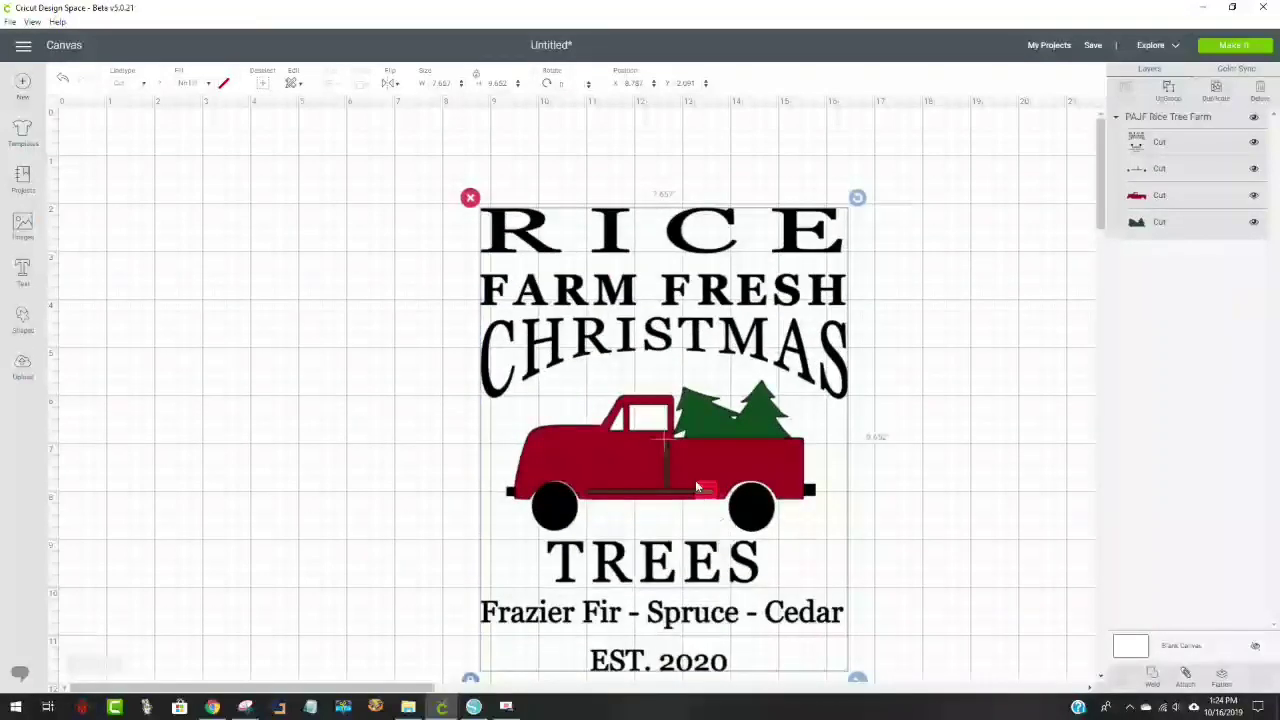
{"action": "left_click_drag", "start_coordinate": [695, 480], "coordinate": [495, 387]}
{"action": "left_click", "coordinate": [780, 371]}
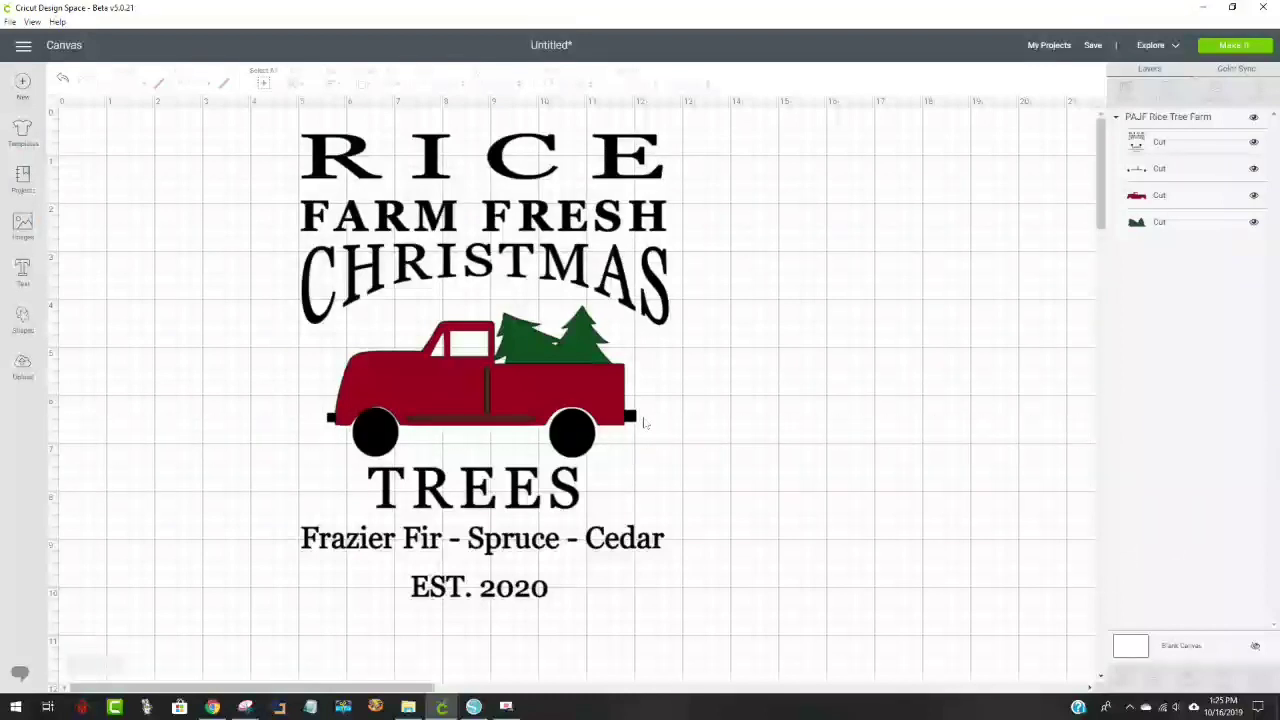
Ungroup the enlarged truck design into its separate colour layers
{"action": "left_click", "coordinate": [404, 226]}
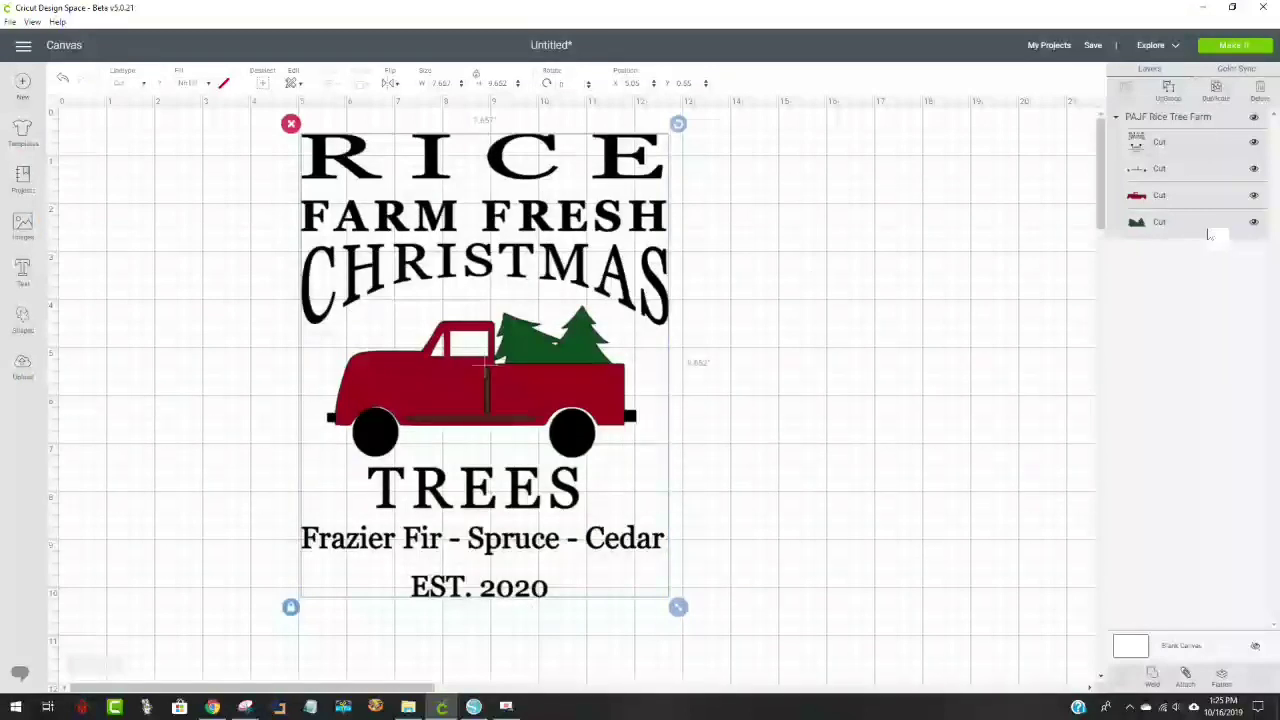
{"action": "left_click", "coordinate": [1168, 91]}
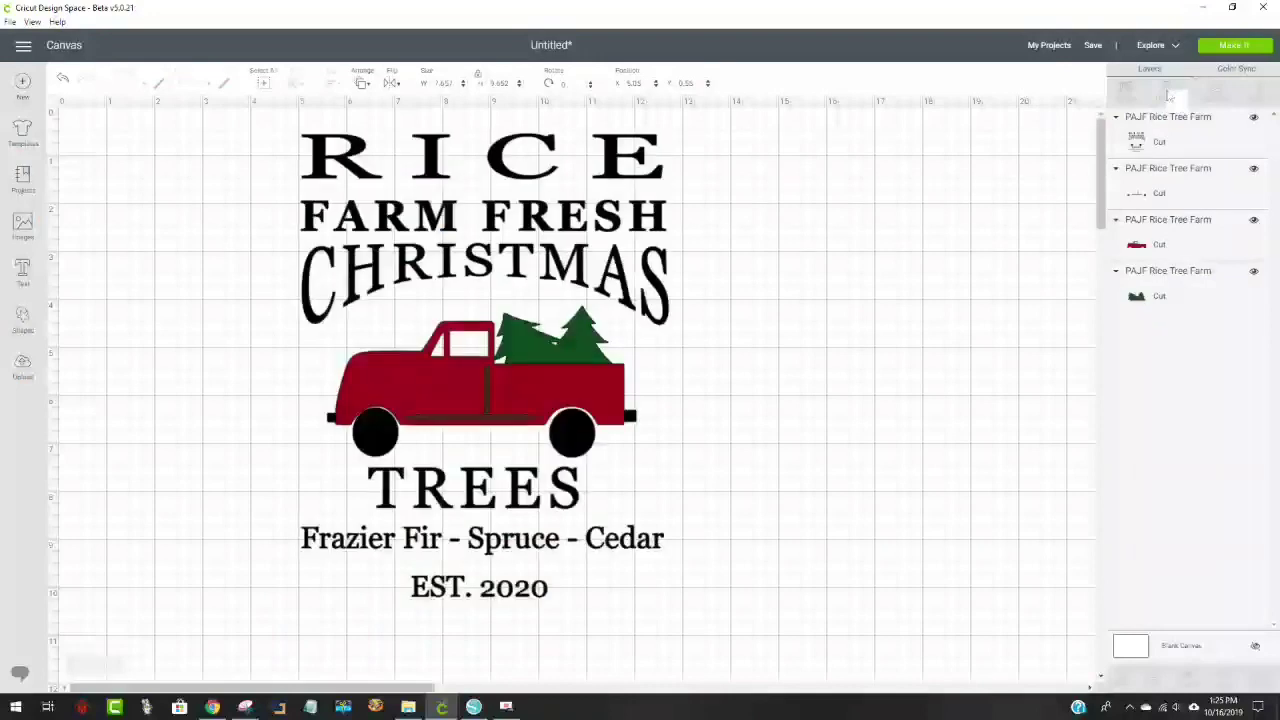
{"action": "left_click", "coordinate": [803, 360]}
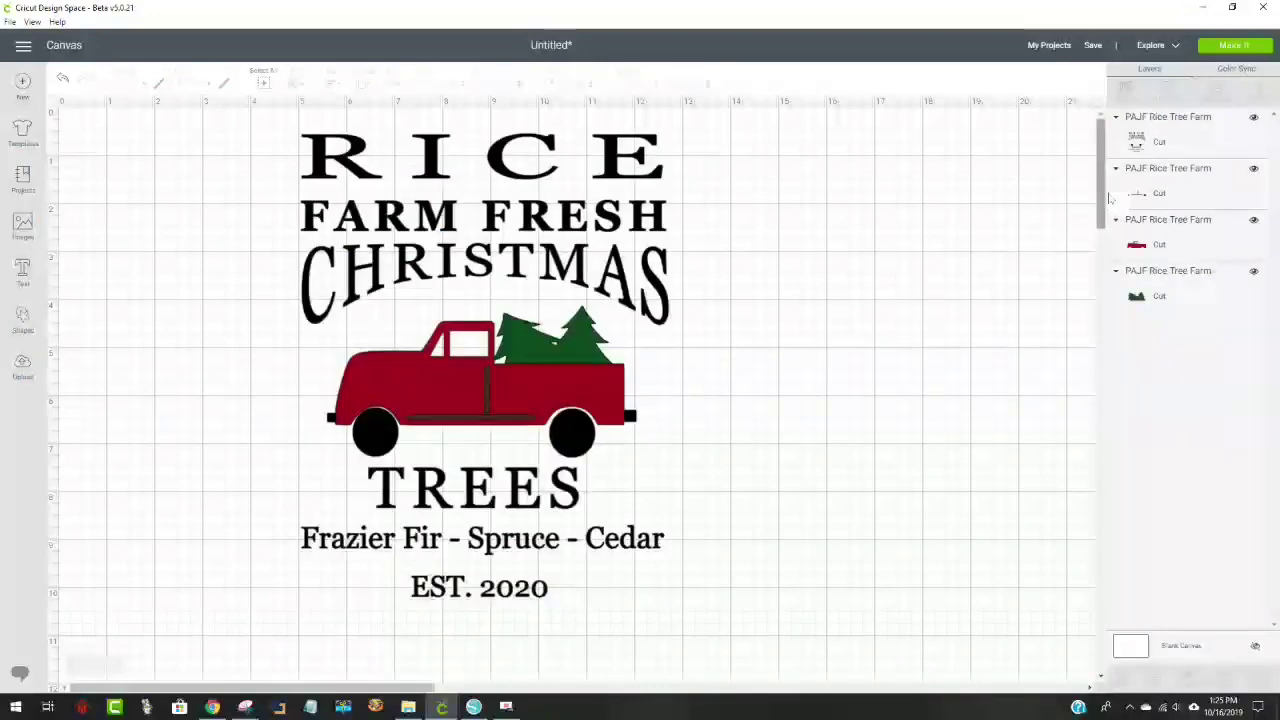
Use Contour on the black lettering layer to hide the I and E of RICE and the H of CHRISTMAS
{"action": "left_click", "coordinate": [499, 220]}
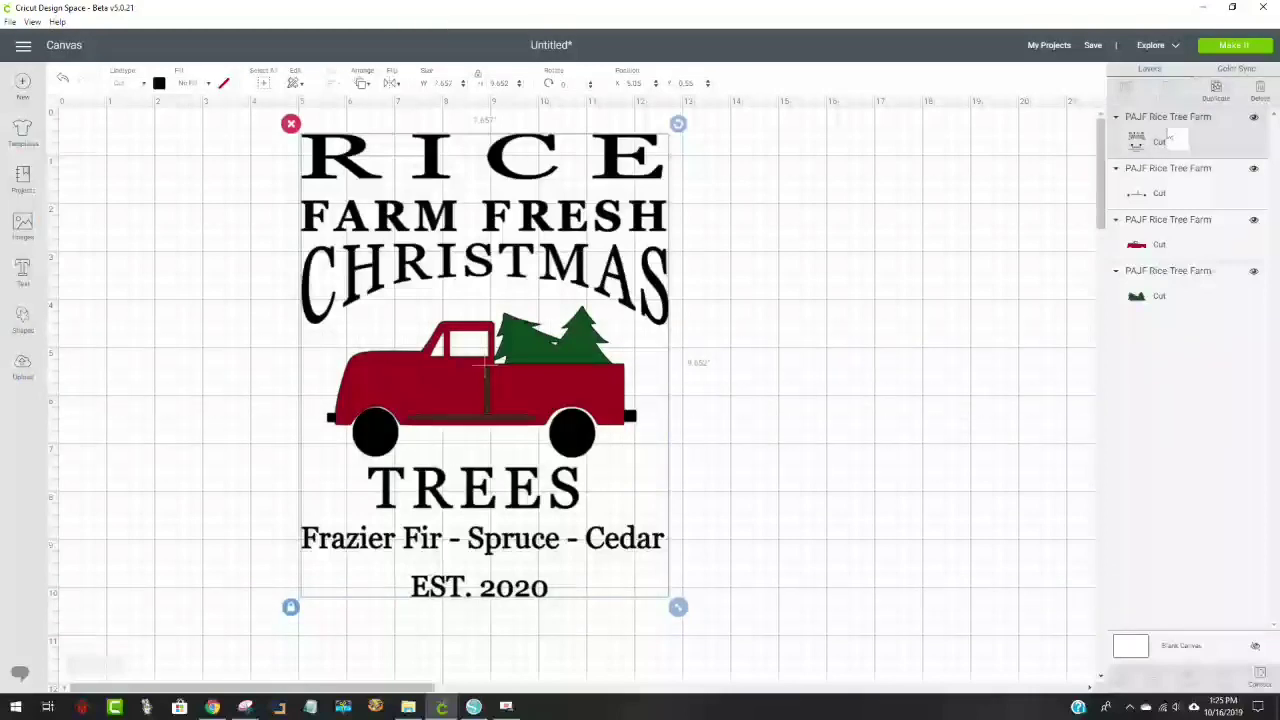
{"action": "left_click", "coordinate": [1266, 680]}
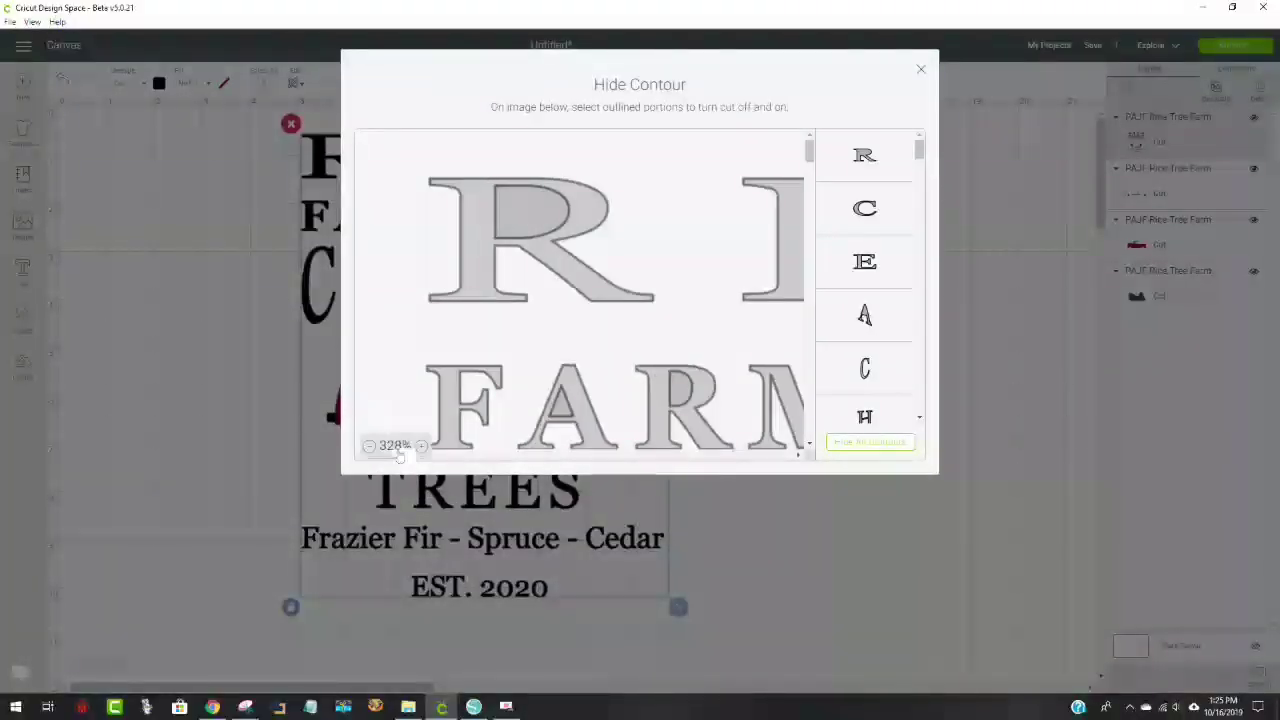
{"action": "left_click", "coordinate": [370, 447]}
{"action": "left_click", "coordinate": [370, 447]}
{"action": "left_click", "coordinate": [370, 447]}
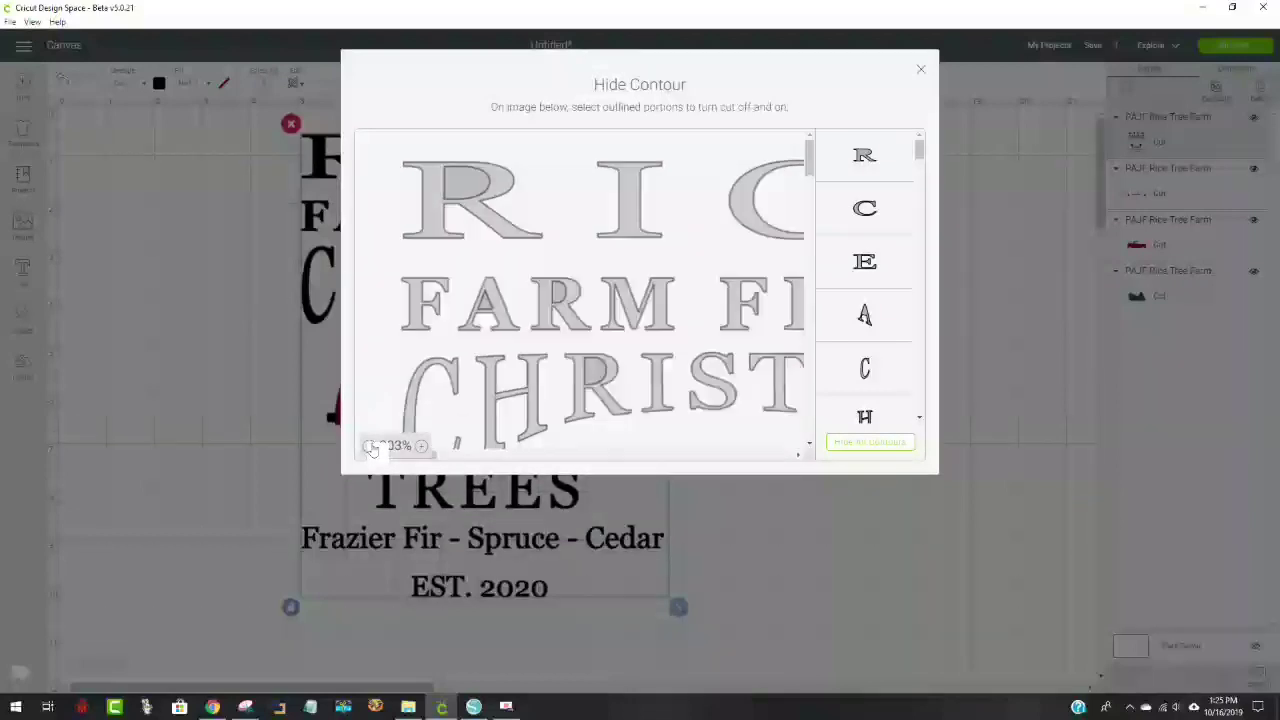
{"action": "left_click", "coordinate": [370, 447]}
{"action": "left_click", "coordinate": [370, 447]}
{"action": "left_click", "coordinate": [370, 447]}
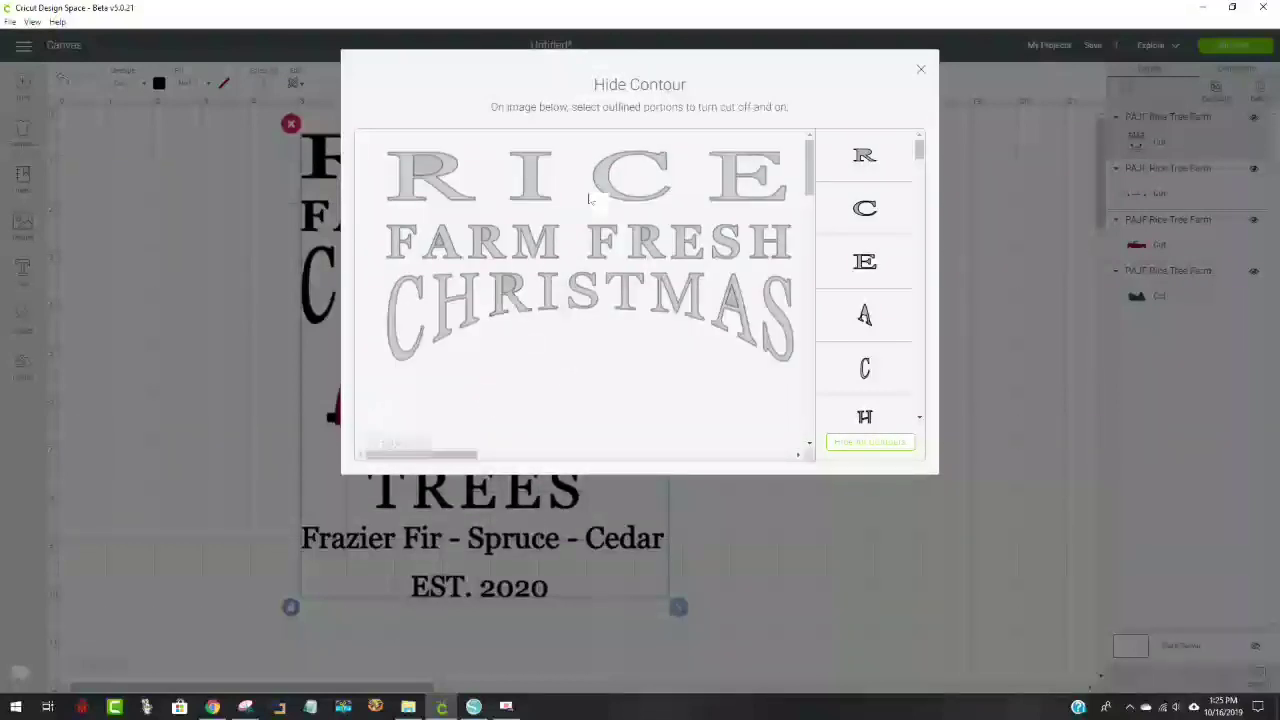
{"action": "left_click", "coordinate": [737, 178]}
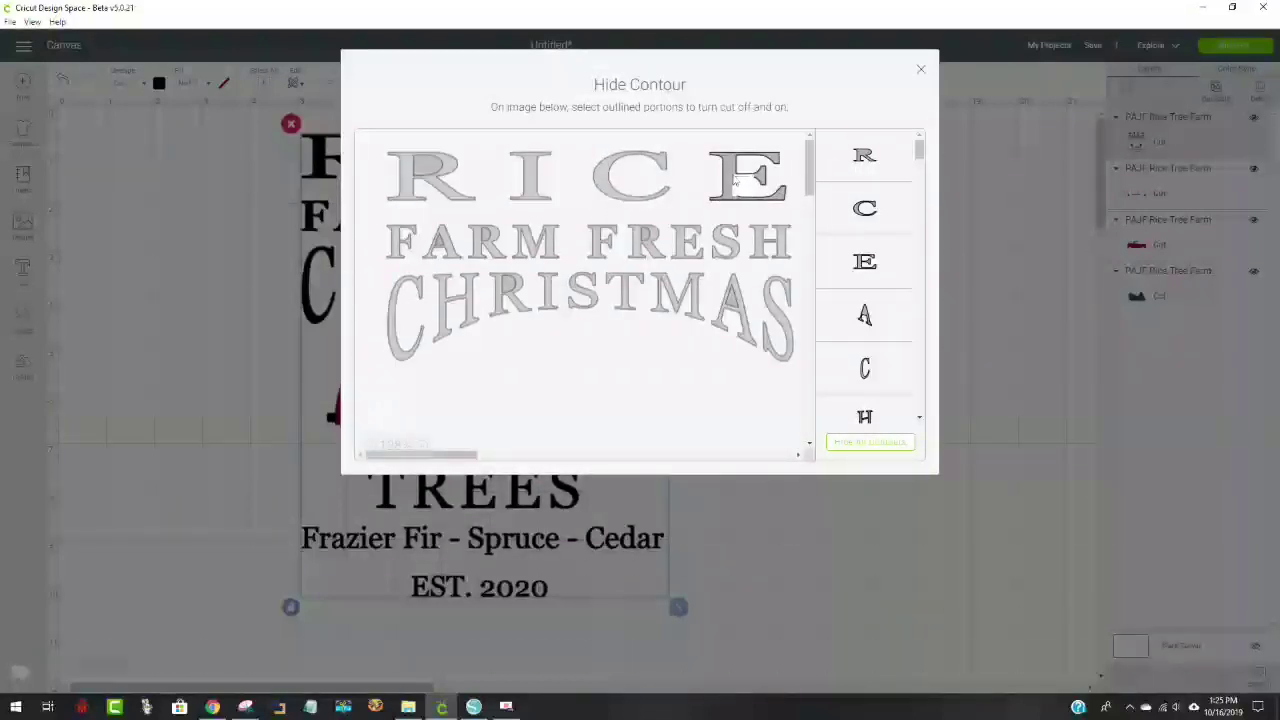
{"action": "left_click", "coordinate": [614, 193]}
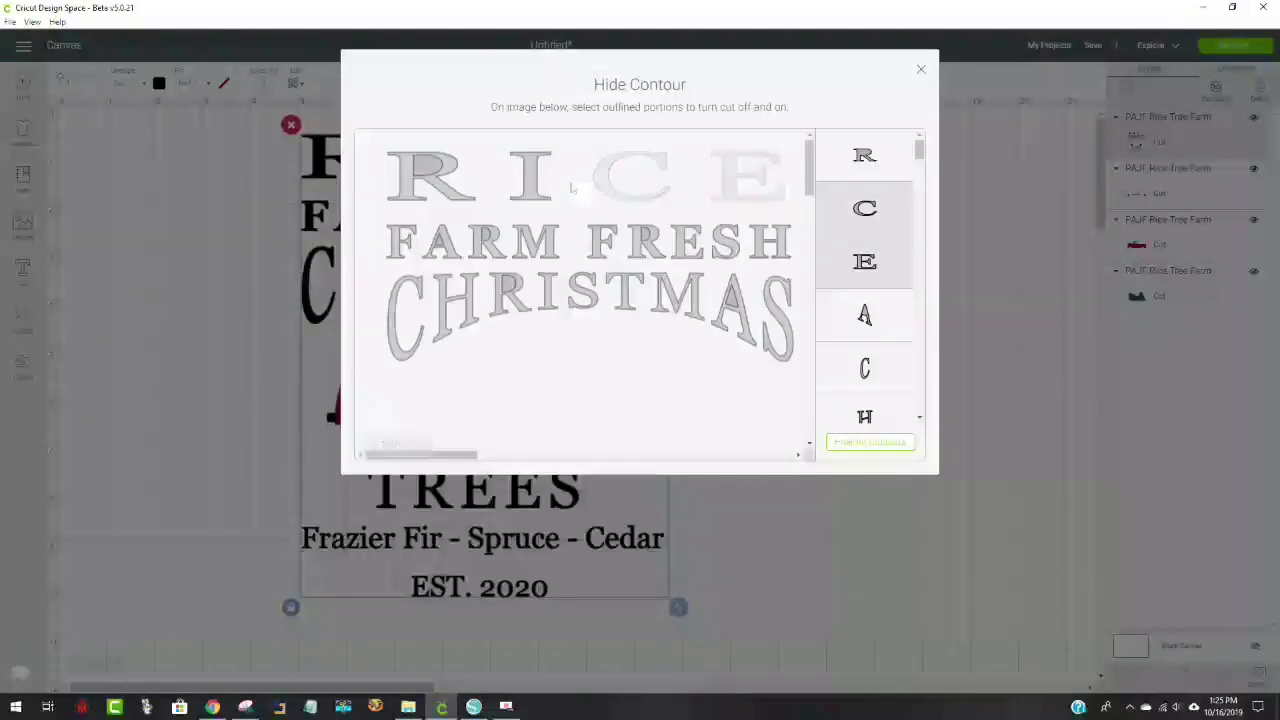
{"action": "left_click", "coordinate": [535, 185]}
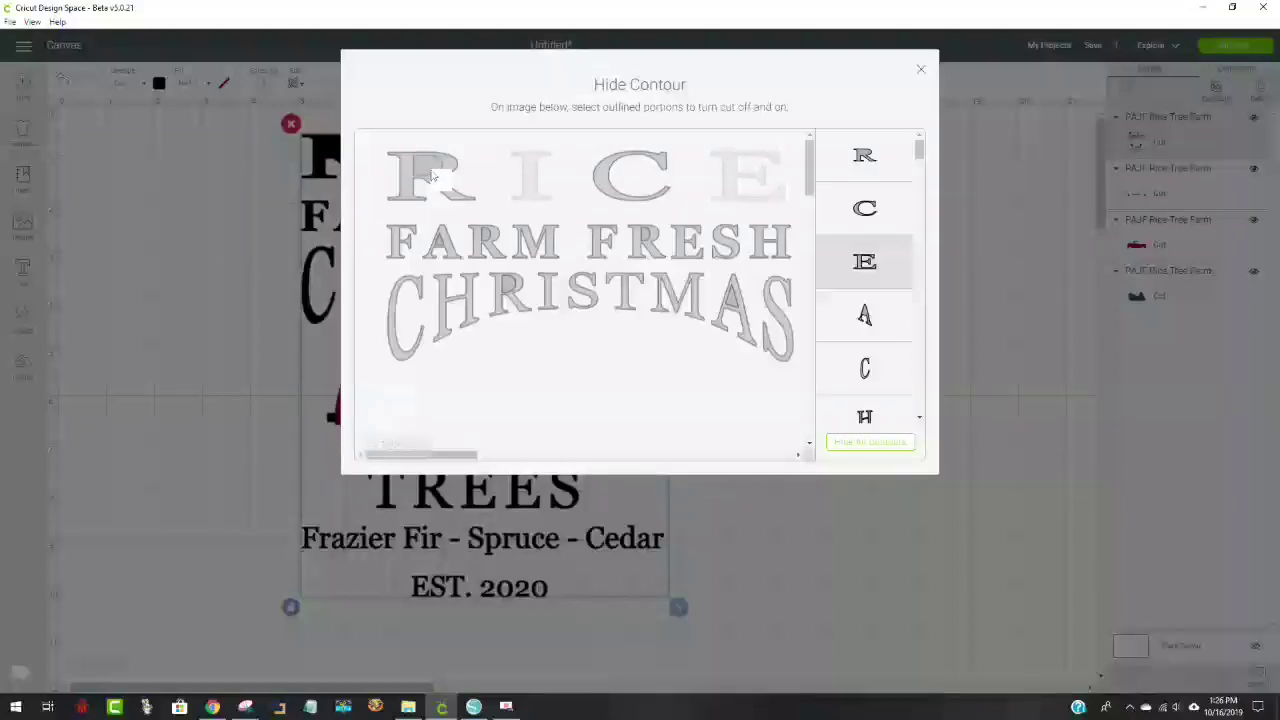
{"action": "left_click", "coordinate": [455, 300]}
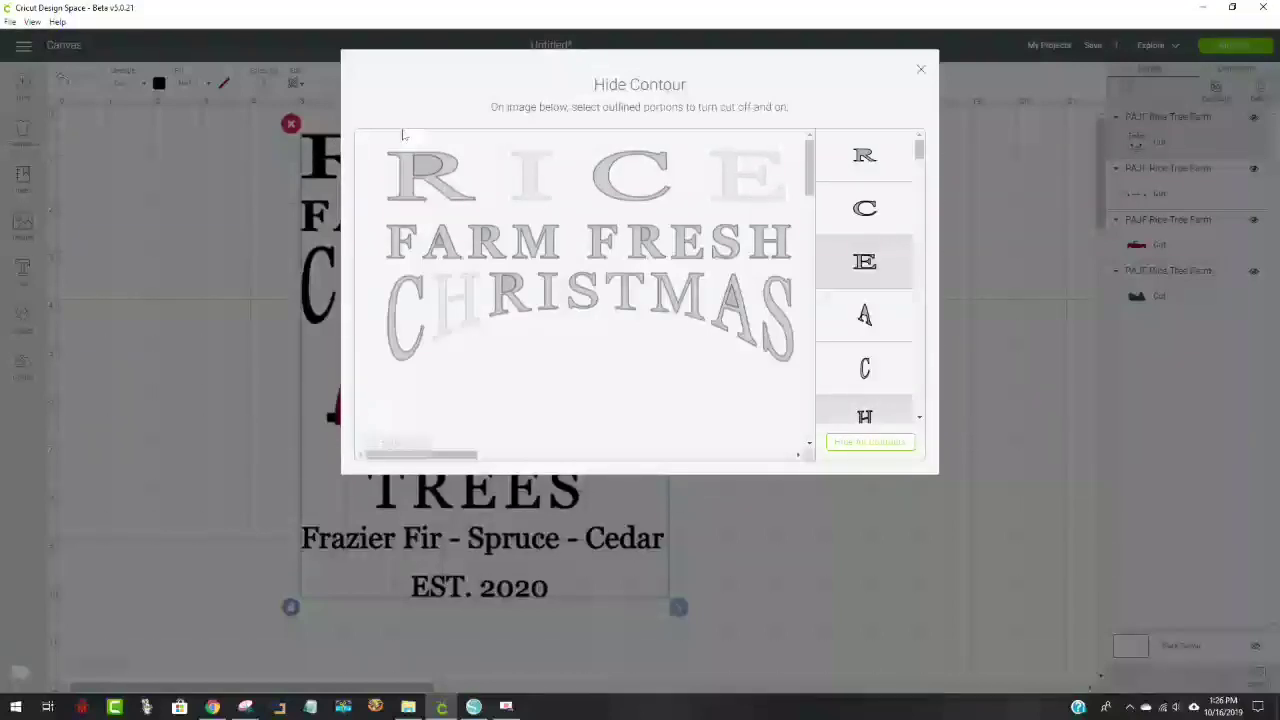
{"action": "left_click", "coordinate": [921, 70]}
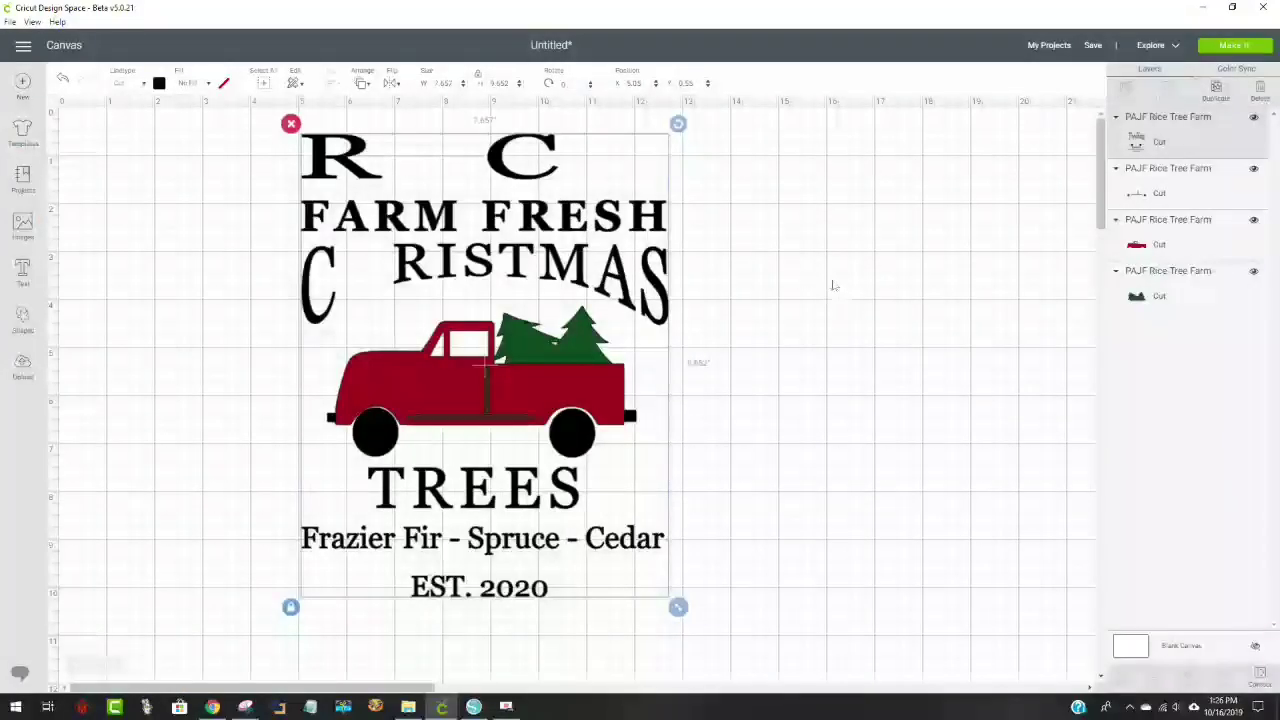
Select all layers of the design and move them together to about X 0.53, Y 0.40 on the canvas
{"action": "left_click_drag", "start_coordinate": [774, 478], "coordinate": [226, 114]}
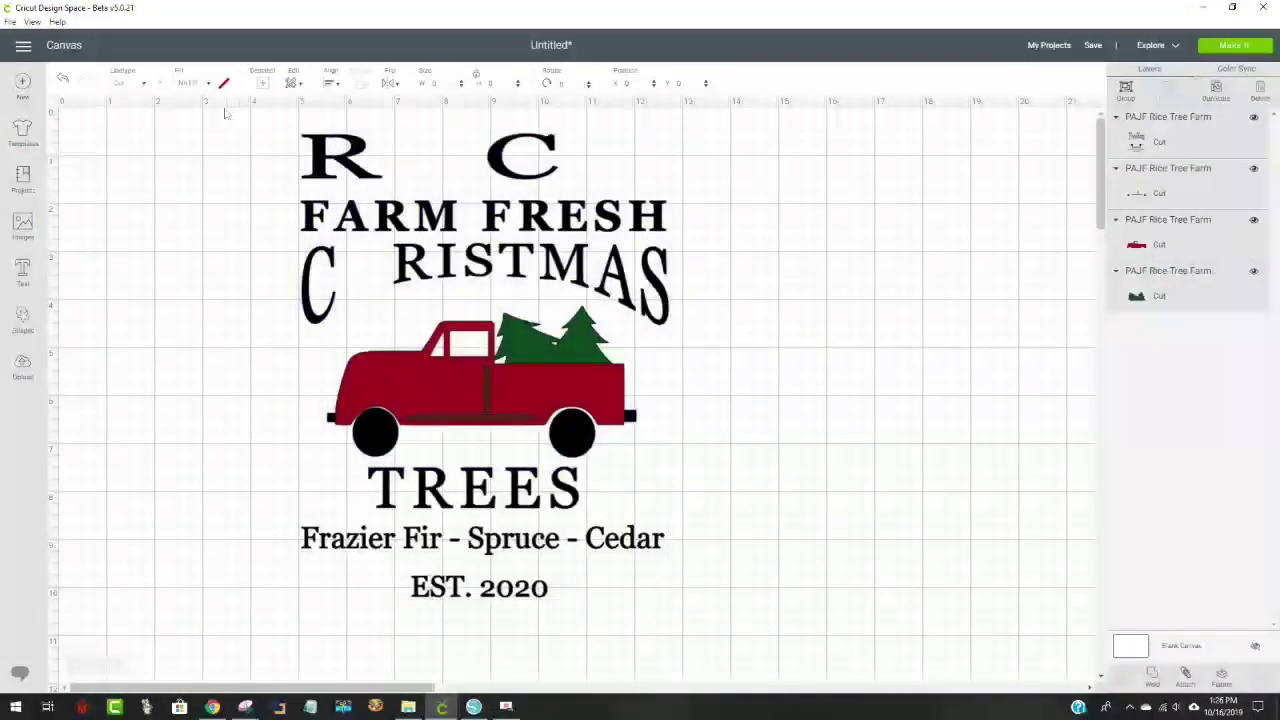
{"action": "left_click_drag", "start_coordinate": [410, 248], "coordinate": [196, 262]}
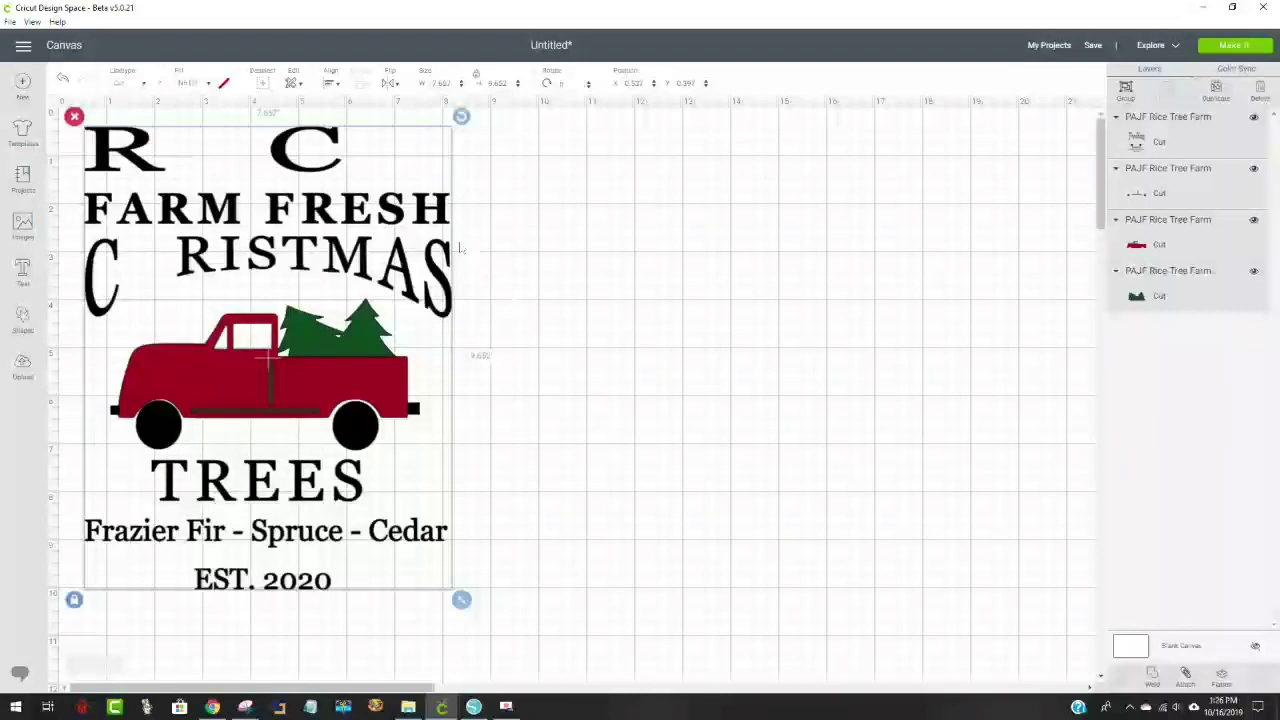
{"action": "left_click", "coordinate": [474, 210]}
Use Contour on the black lettering layer to hide the remaining R and C of the top name line
{"action": "left_click", "coordinate": [333, 160]}
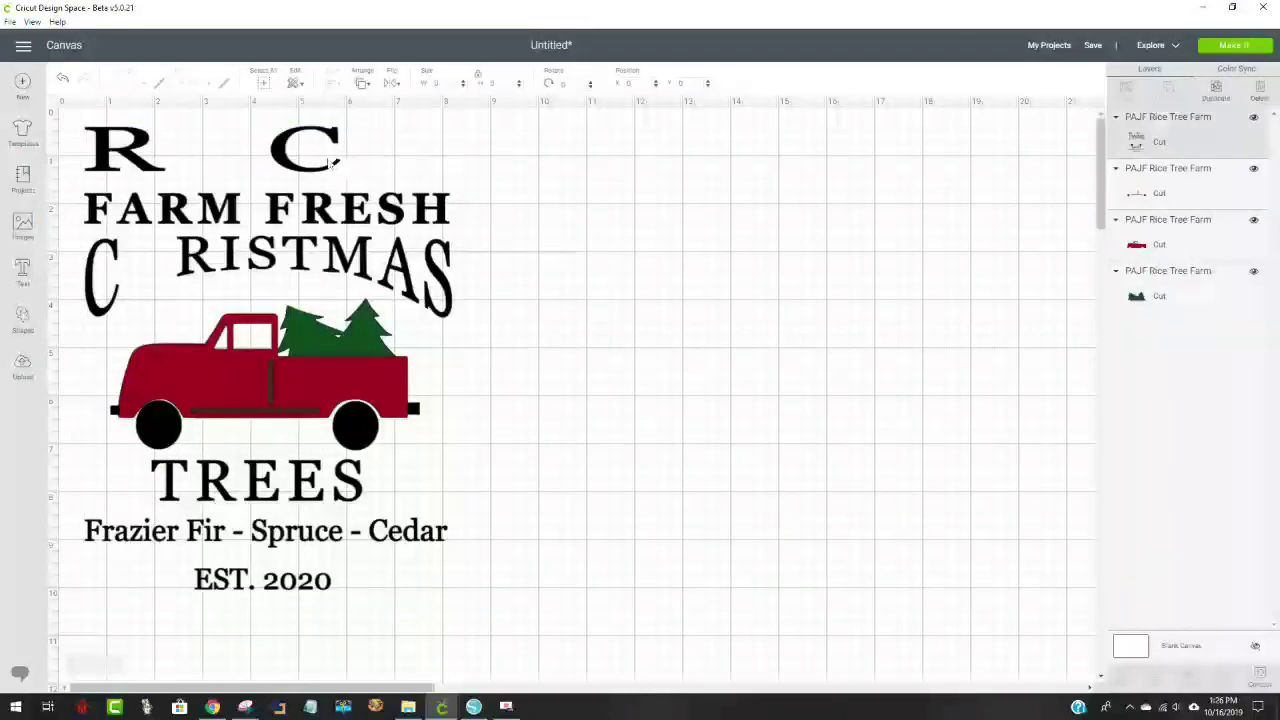
{"action": "left_click", "coordinate": [1263, 687]}
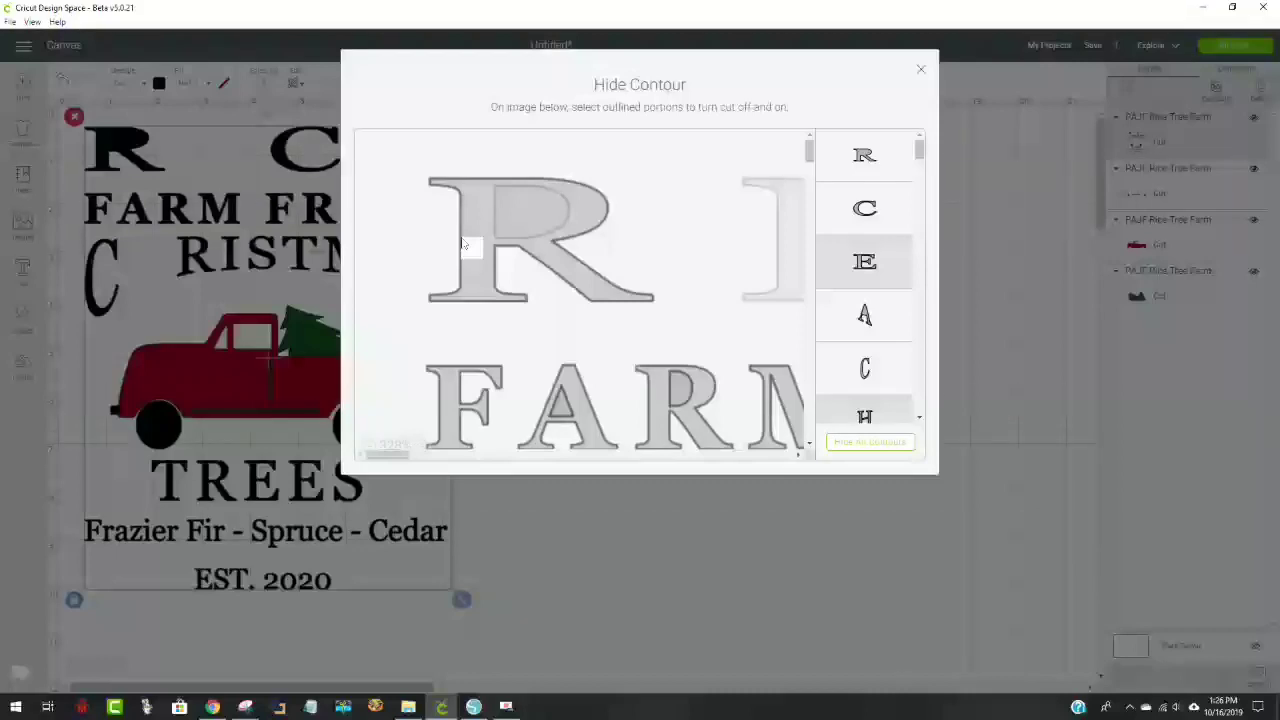
{"action": "left_click", "coordinate": [562, 242]}
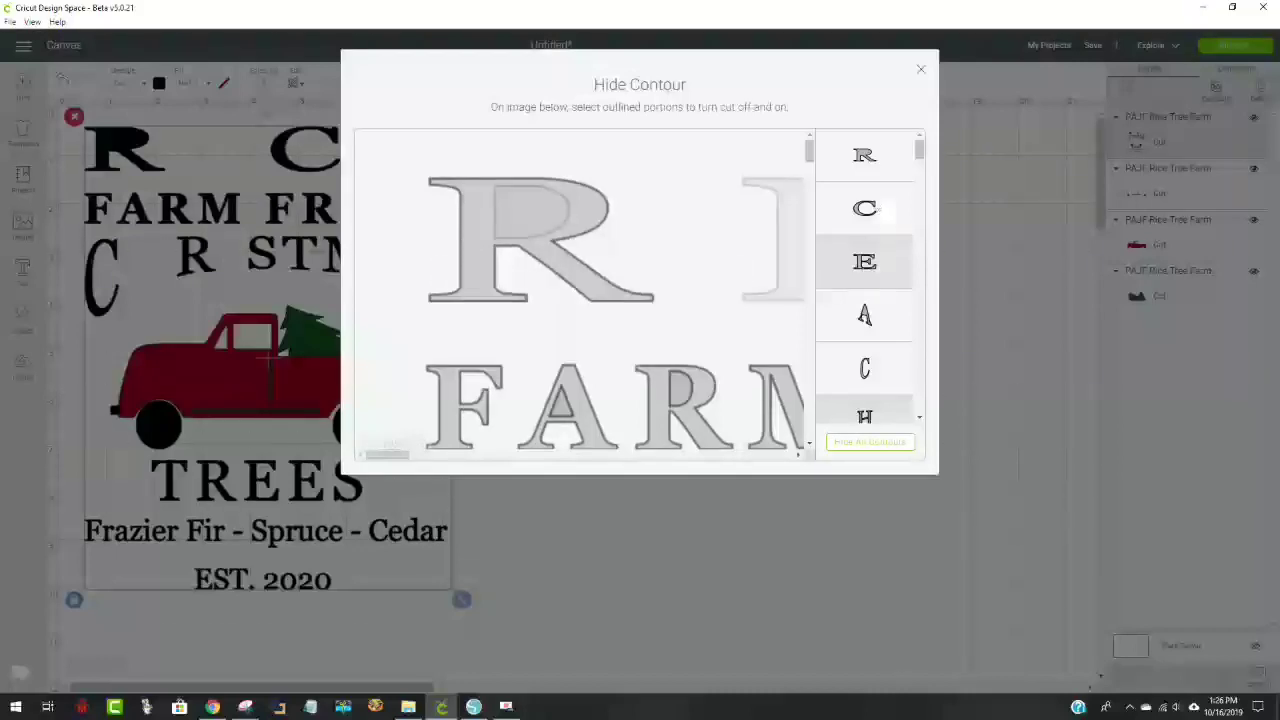
{"action": "left_click", "coordinate": [864, 157]}
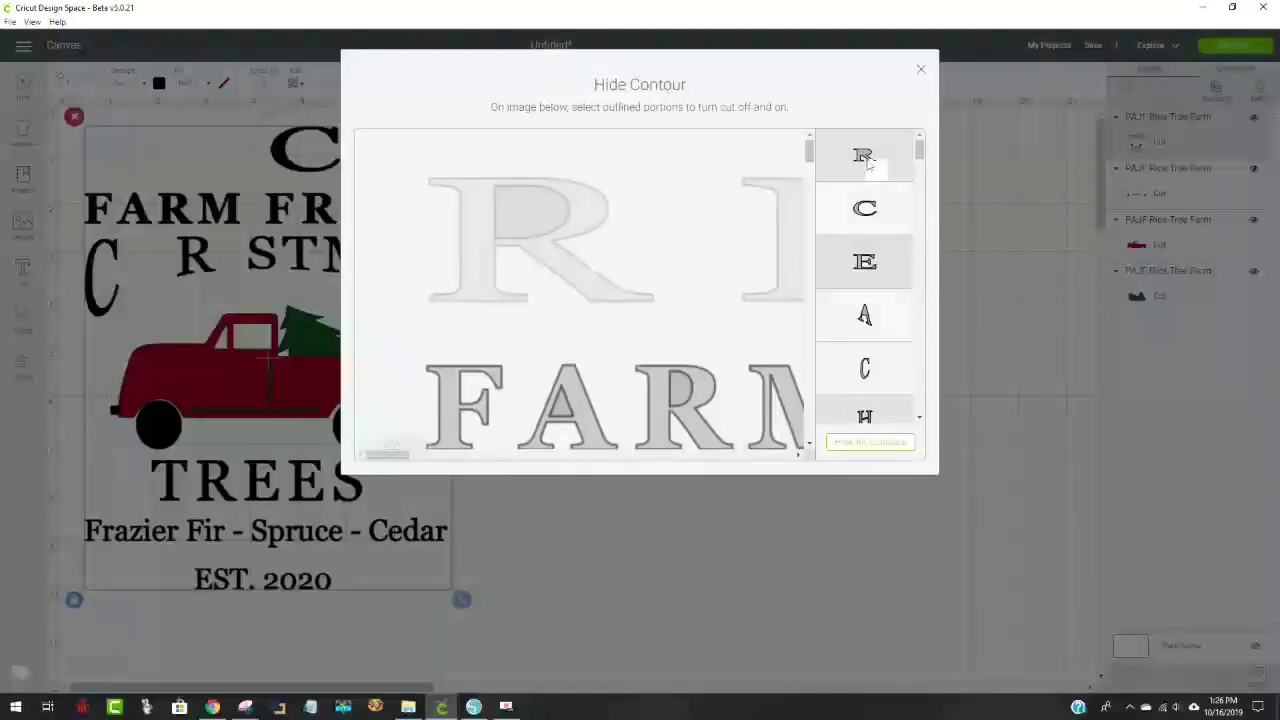
{"action": "left_click", "coordinate": [880, 210]}
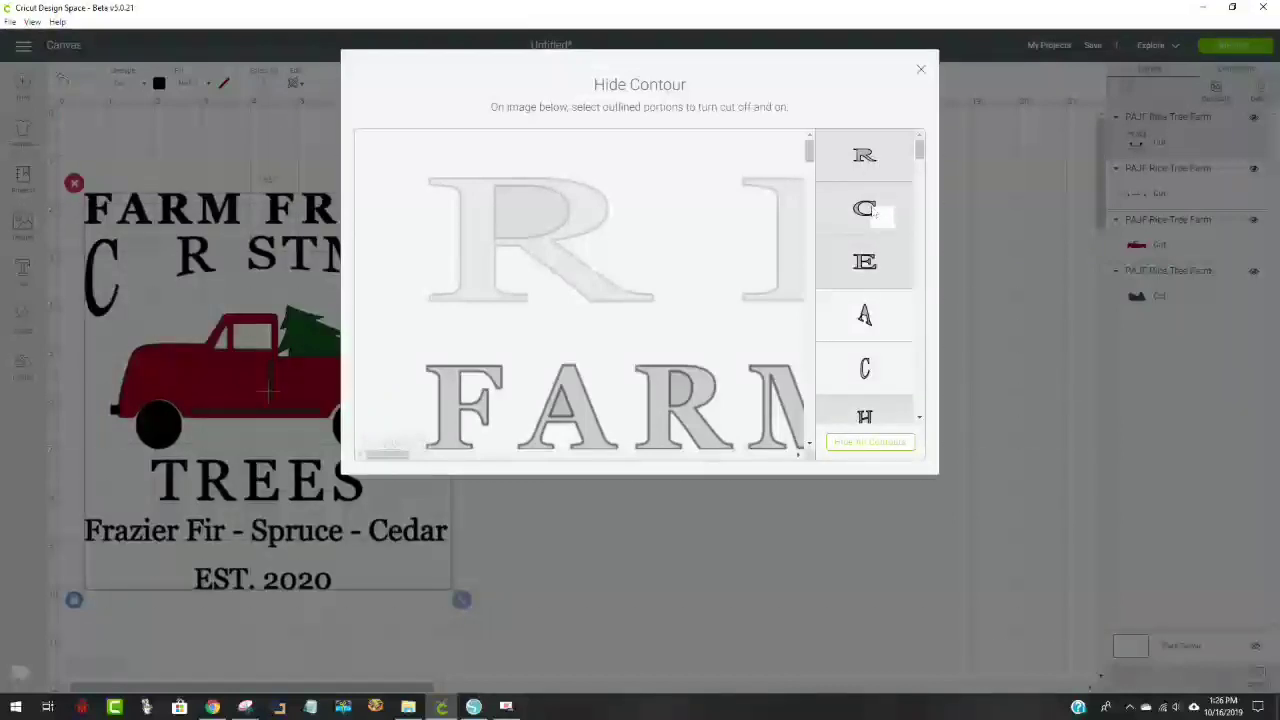
Restore the hidden H and first I of CHRISTMAS in the Contour settings, keeping the top line's I hidden
{"action": "scroll", "coordinate": [888, 350], "scroll_direction": "down", "scroll_amount": 1}
{"action": "left_click", "coordinate": [873, 312]}
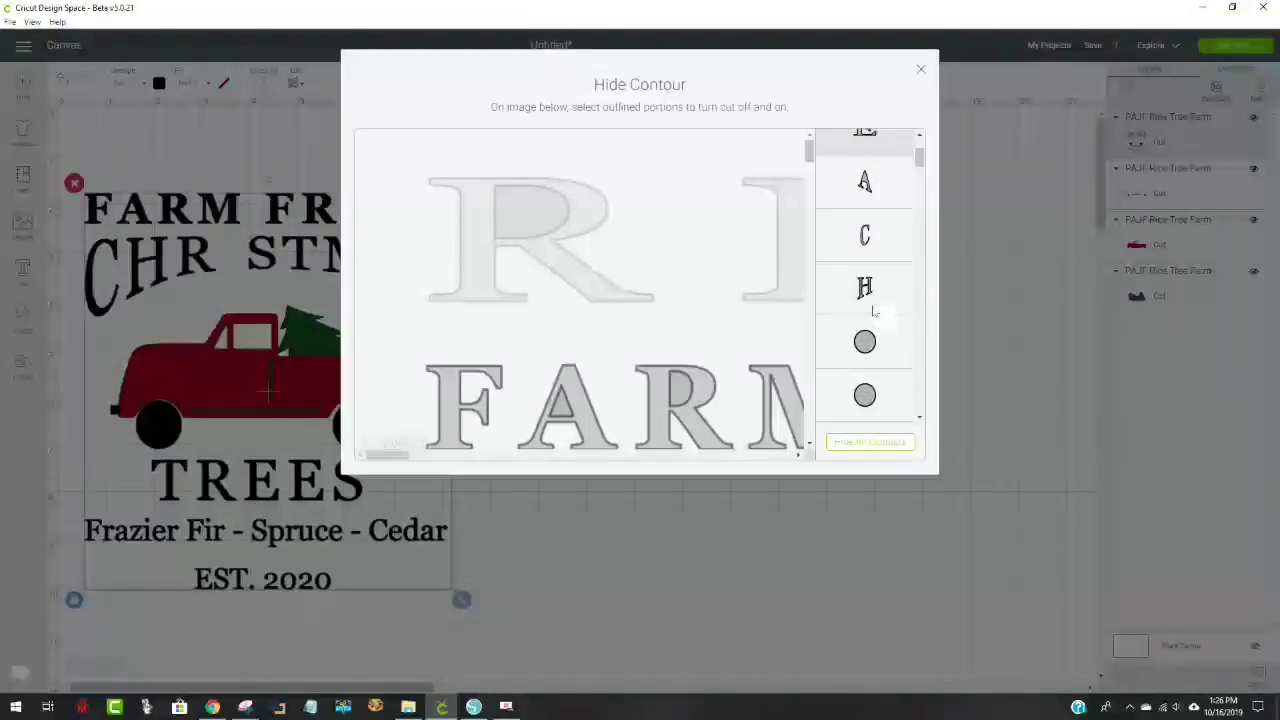
{"action": "scroll", "coordinate": [876, 295], "scroll_direction": "down", "scroll_amount": 3}
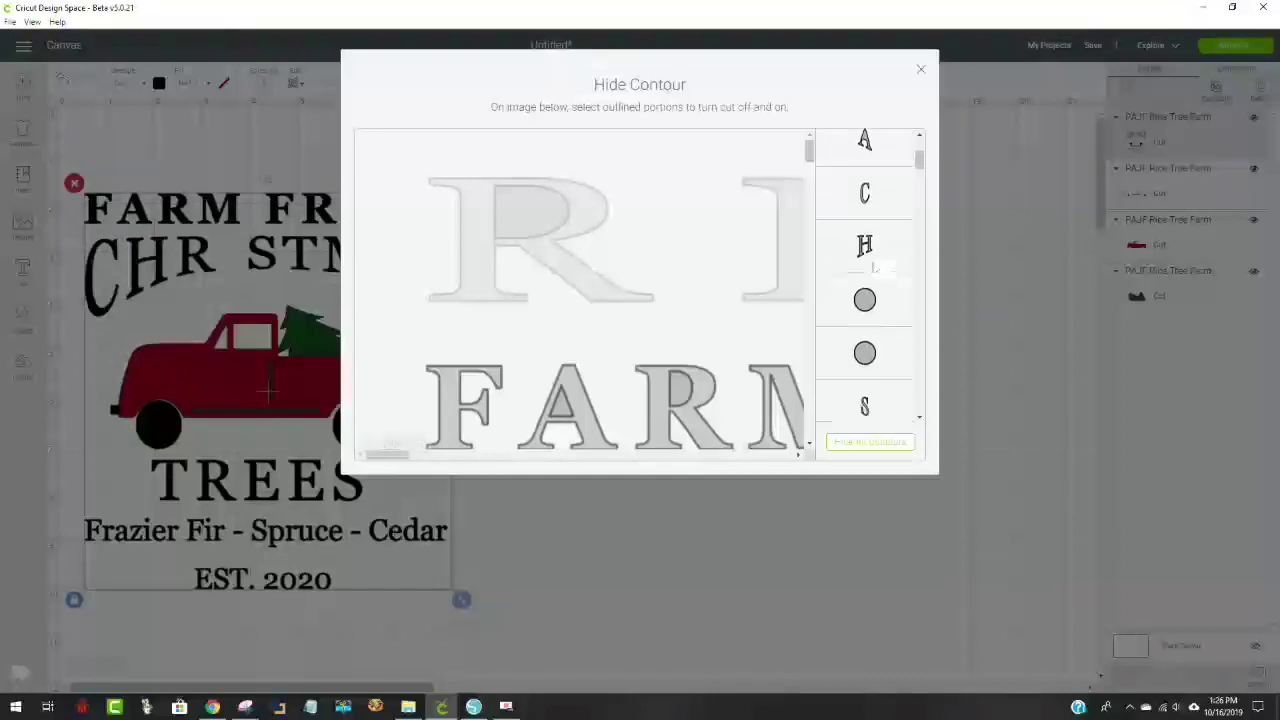
{"action": "left_click", "coordinate": [873, 241]}
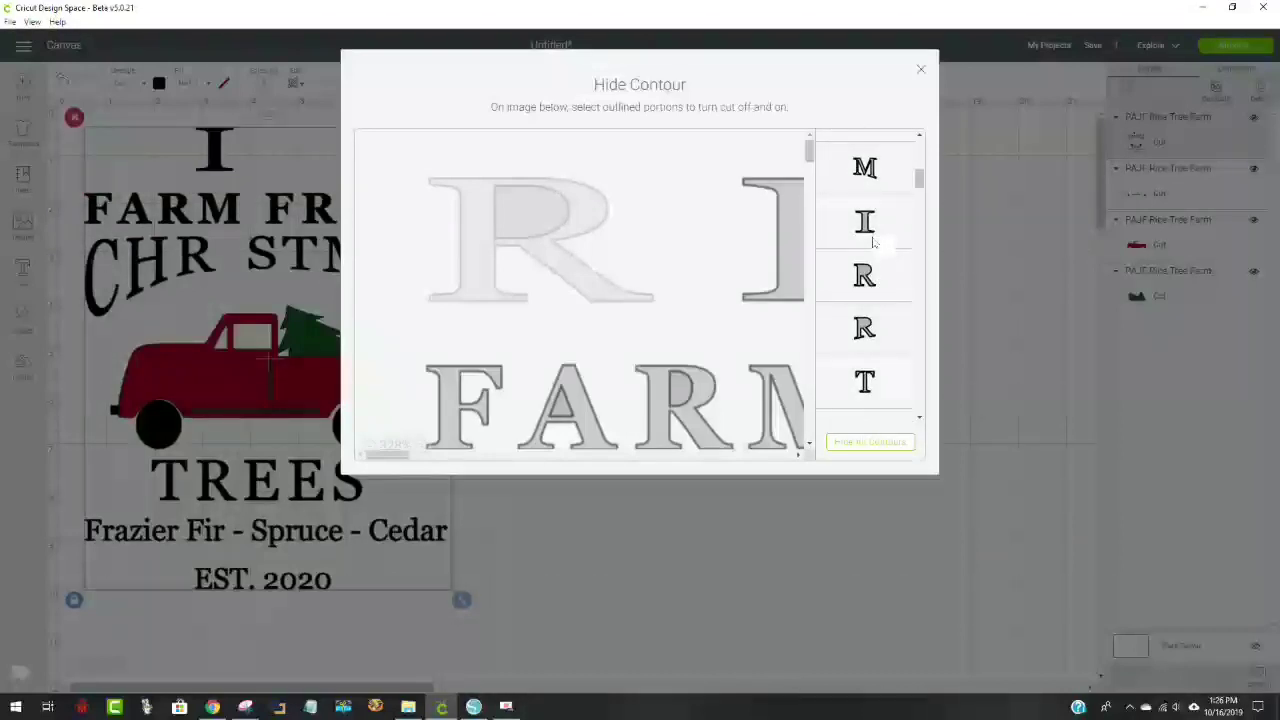
{"action": "left_click", "coordinate": [873, 241]}
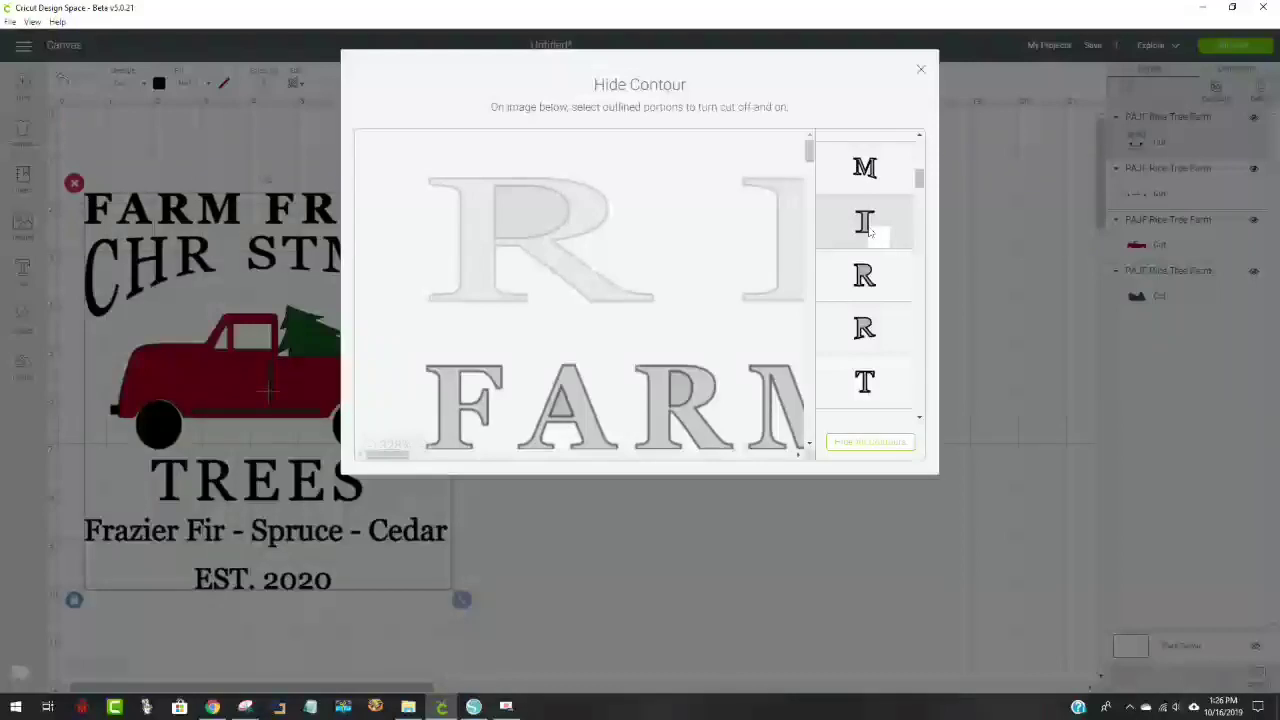
{"action": "scroll", "coordinate": [872, 307], "scroll_direction": "down", "scroll_amount": 8}
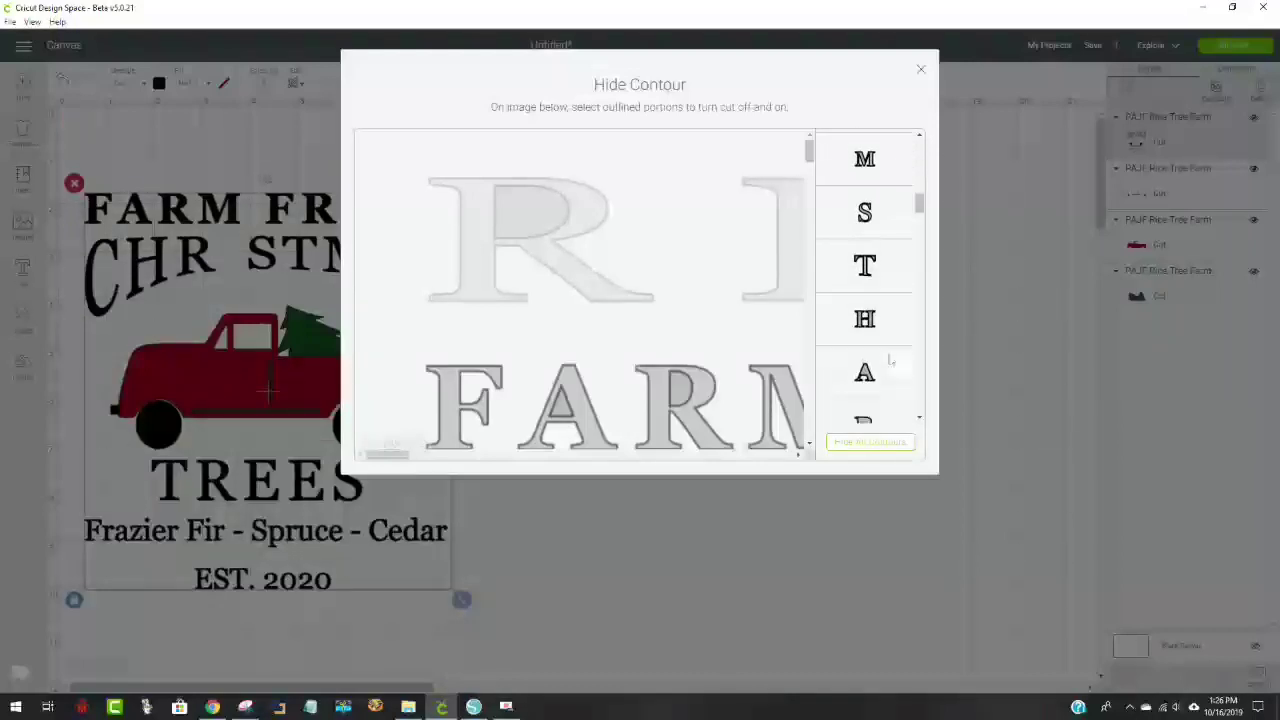
{"action": "scroll", "coordinate": [890, 366], "scroll_direction": "down", "scroll_amount": 10}
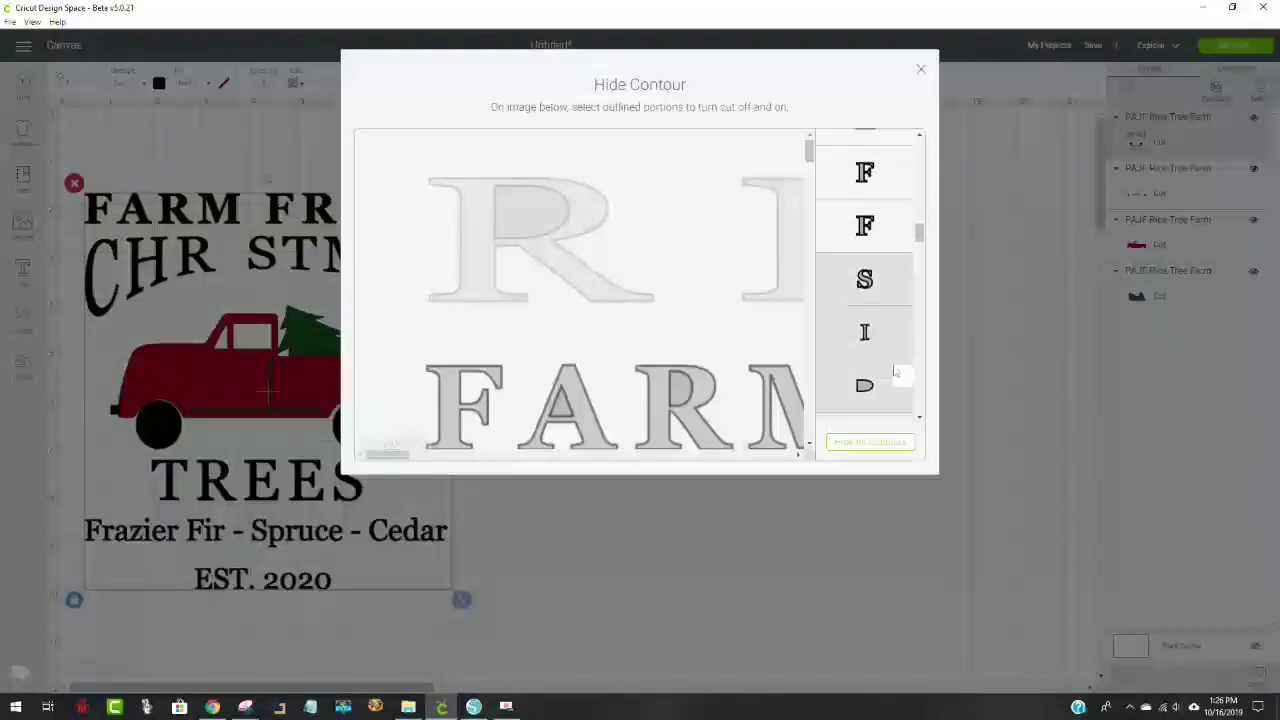
{"action": "scroll", "coordinate": [886, 349], "scroll_direction": "up", "scroll_amount": 1}
{"action": "left_click", "coordinate": [868, 250]}
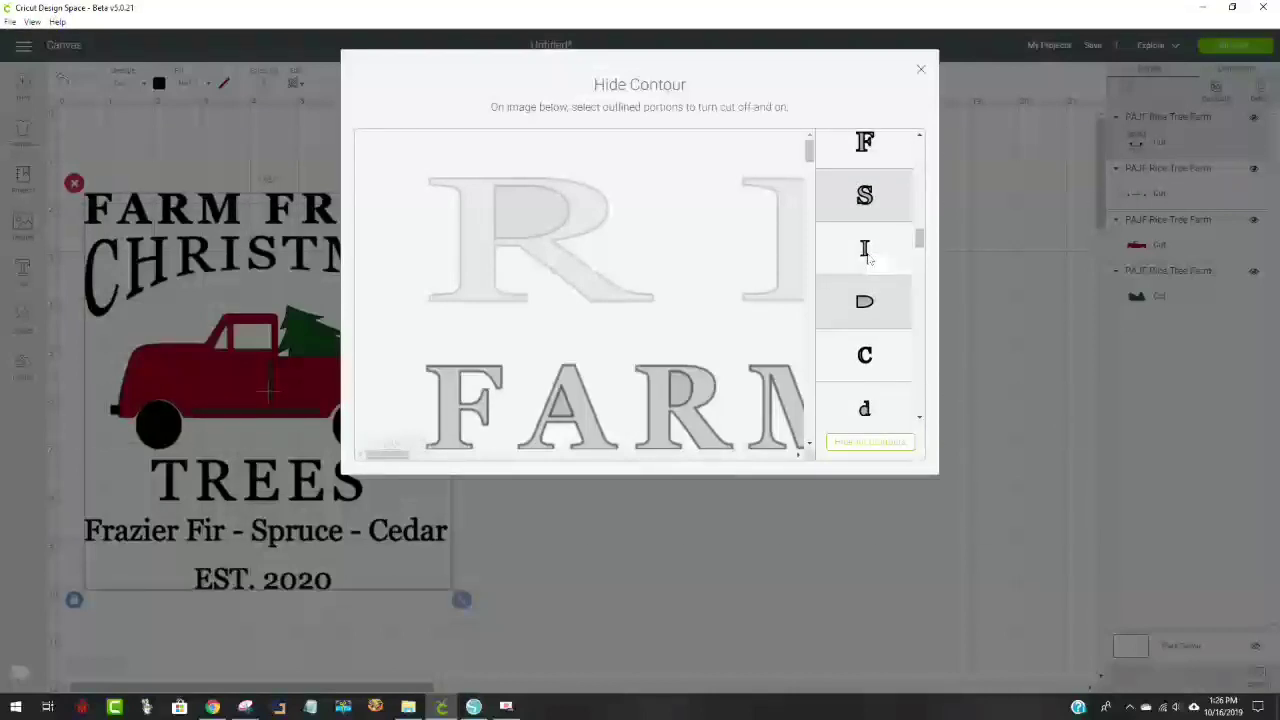
{"action": "left_click", "coordinate": [889, 562]}
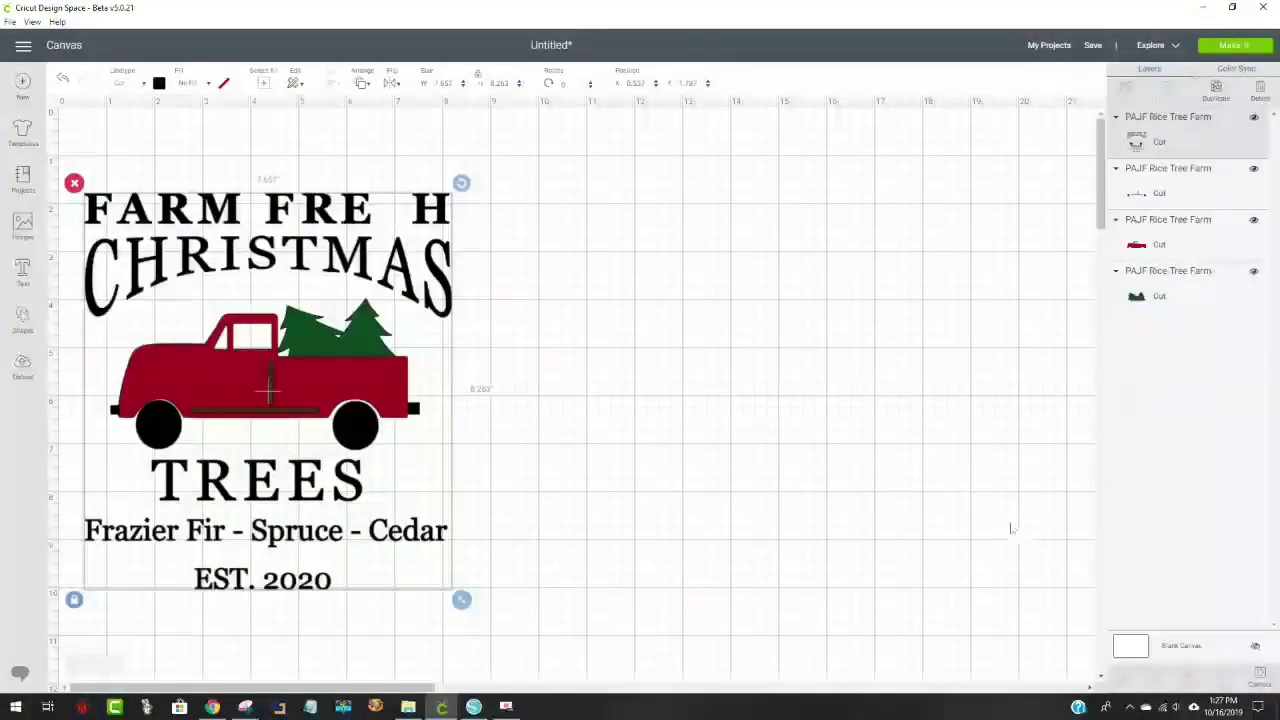
Reopen Contour for the lettering layer and restore the hidden S of FRESH
{"action": "left_click", "coordinate": [1260, 676]}
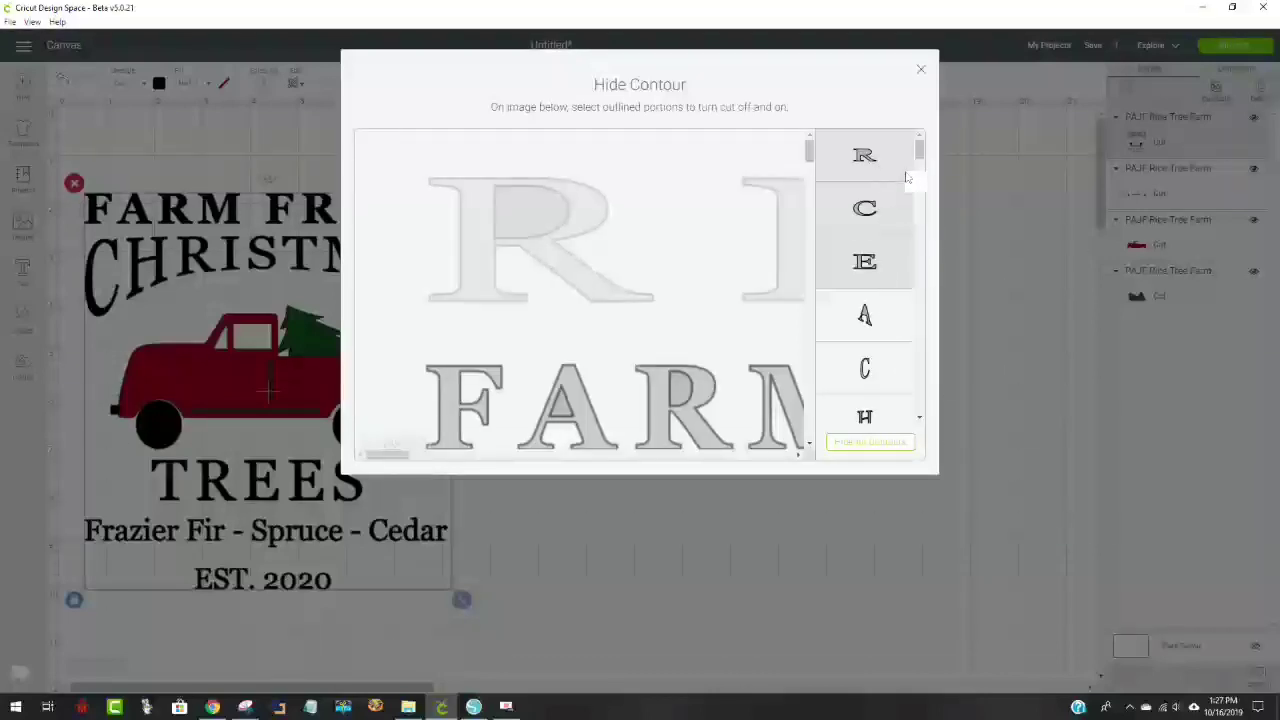
{"action": "left_click", "coordinate": [919, 418]}
{"action": "left_click", "coordinate": [919, 418]}
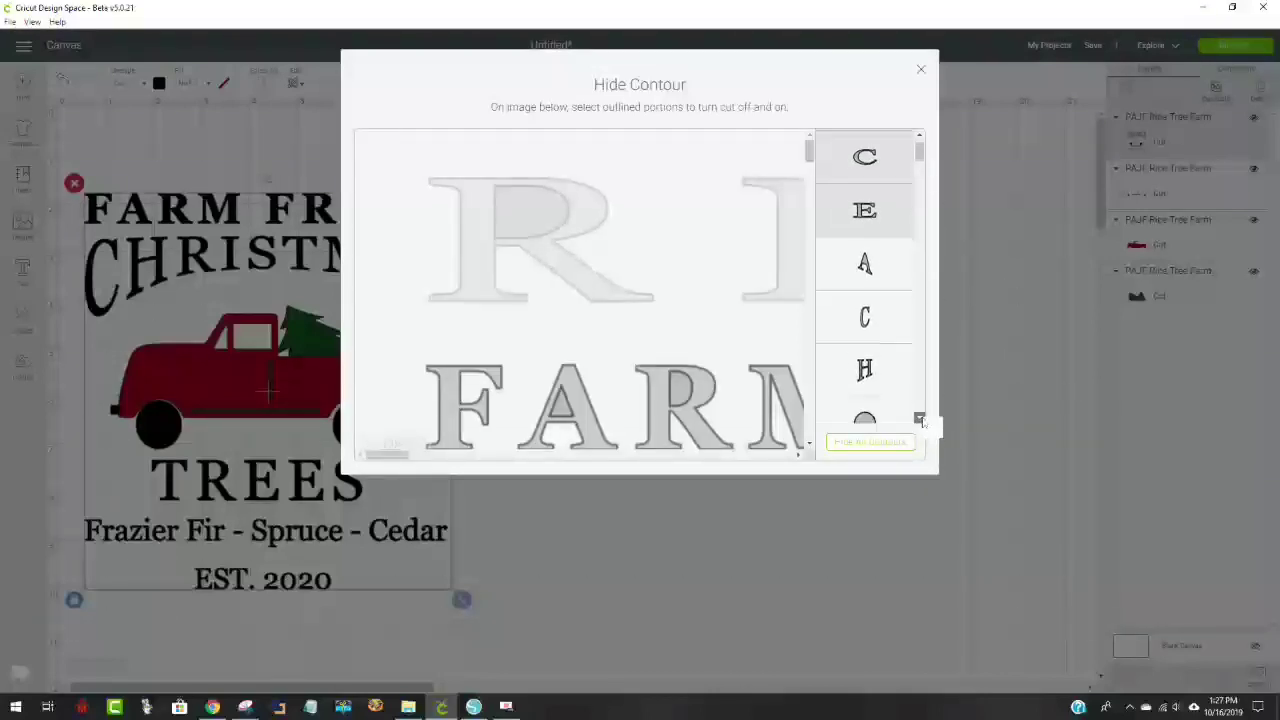
{"action": "left_click", "coordinate": [919, 418]}
{"action": "left_click", "coordinate": [919, 418]}
{"action": "left_click", "coordinate": [919, 418]}
{"action": "left_click", "coordinate": [919, 418]}
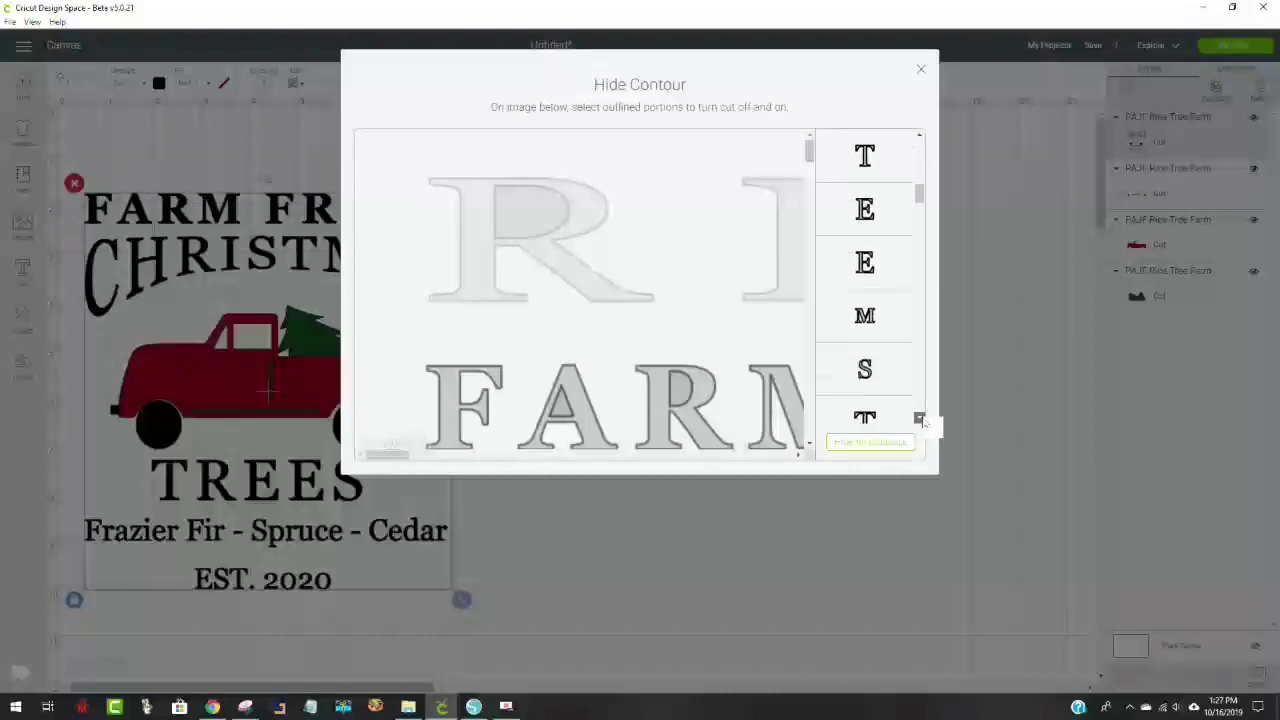
{"action": "left_click", "coordinate": [919, 418]}
{"action": "left_click", "coordinate": [919, 418]}
{"action": "left_click", "coordinate": [919, 418]}
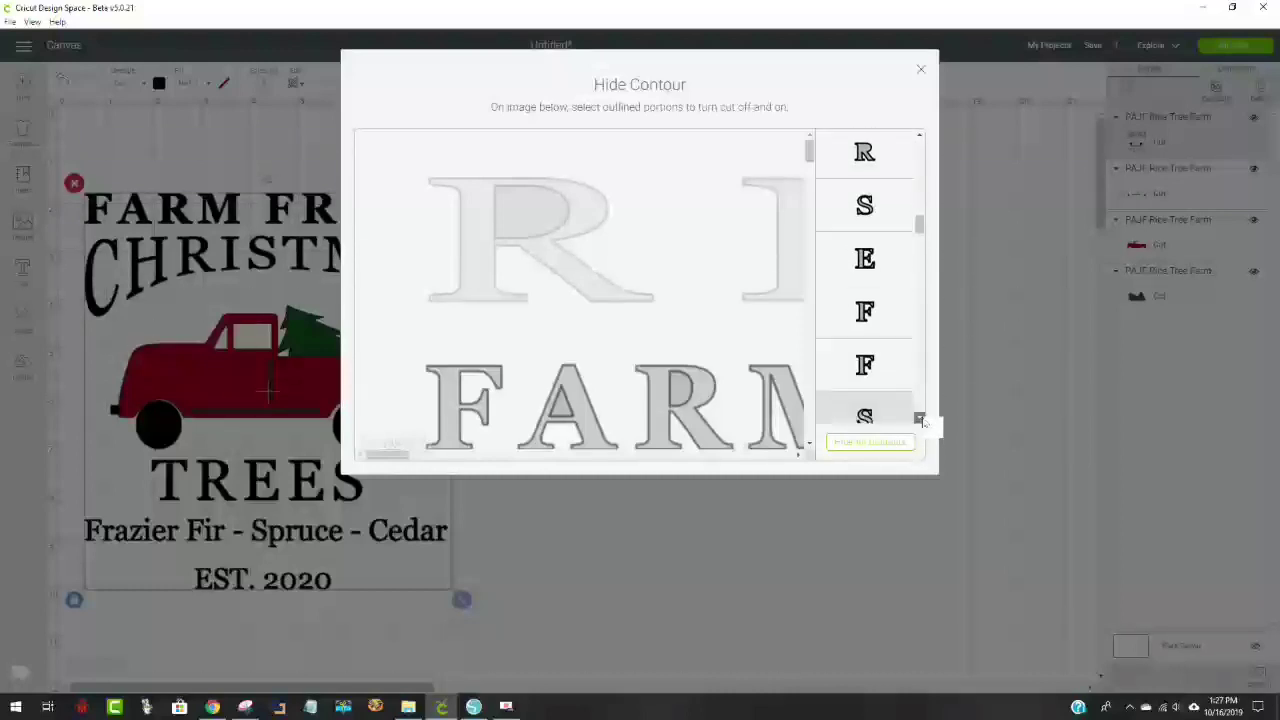
{"action": "left_click", "coordinate": [919, 418]}
{"action": "left_click", "coordinate": [919, 418]}
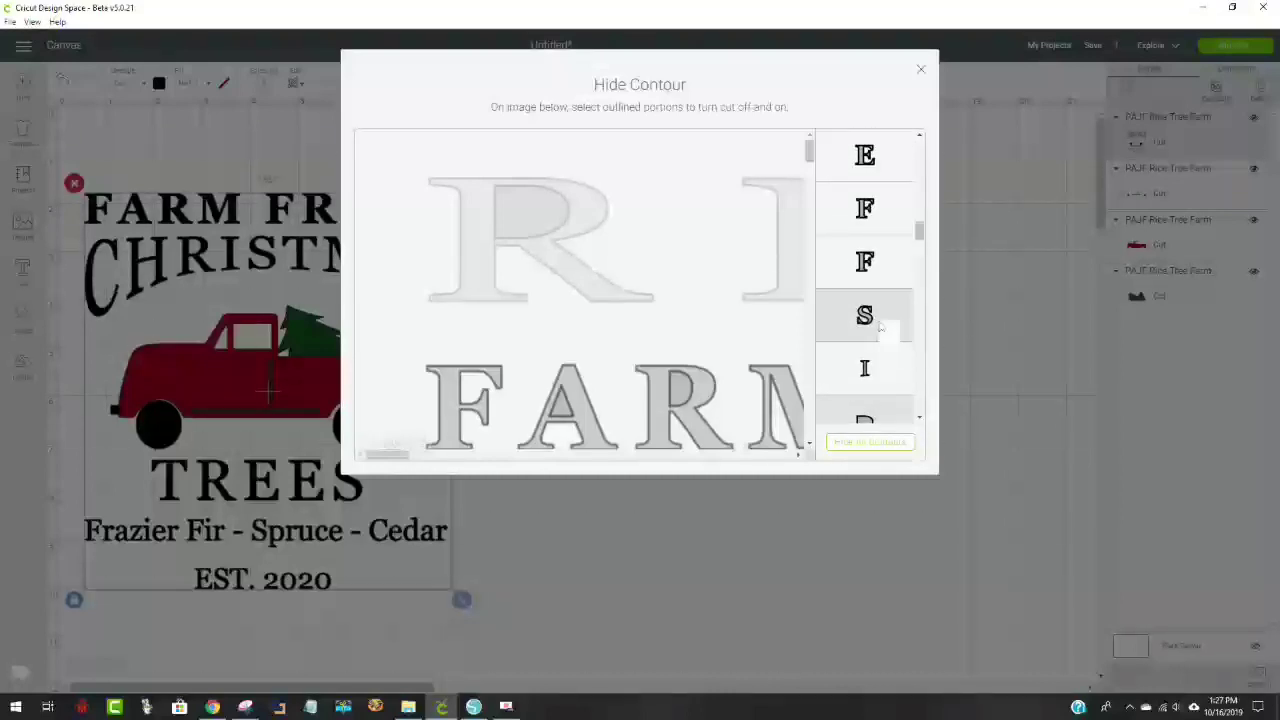
{"action": "left_click", "coordinate": [955, 330]}
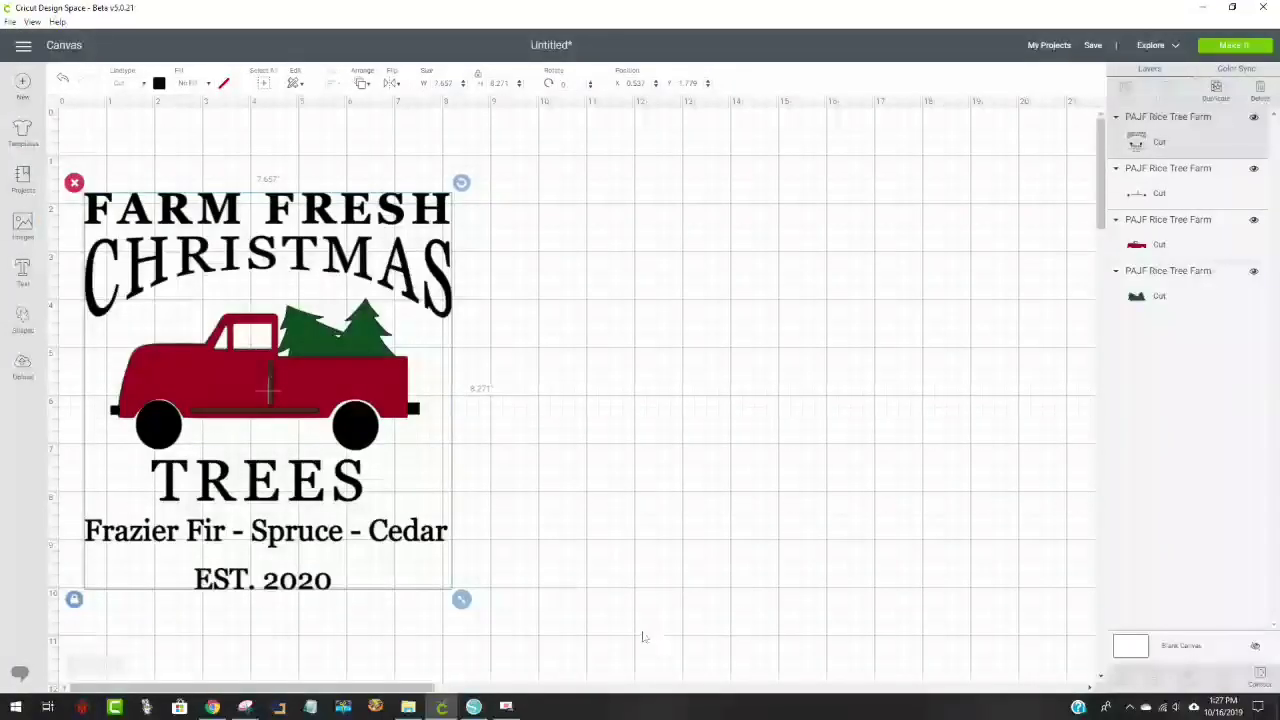
Select all layers of the truck design and move them together to about X 7.16, Y 2.07
{"action": "left_click_drag", "start_coordinate": [643, 637], "coordinate": [257, 263]}
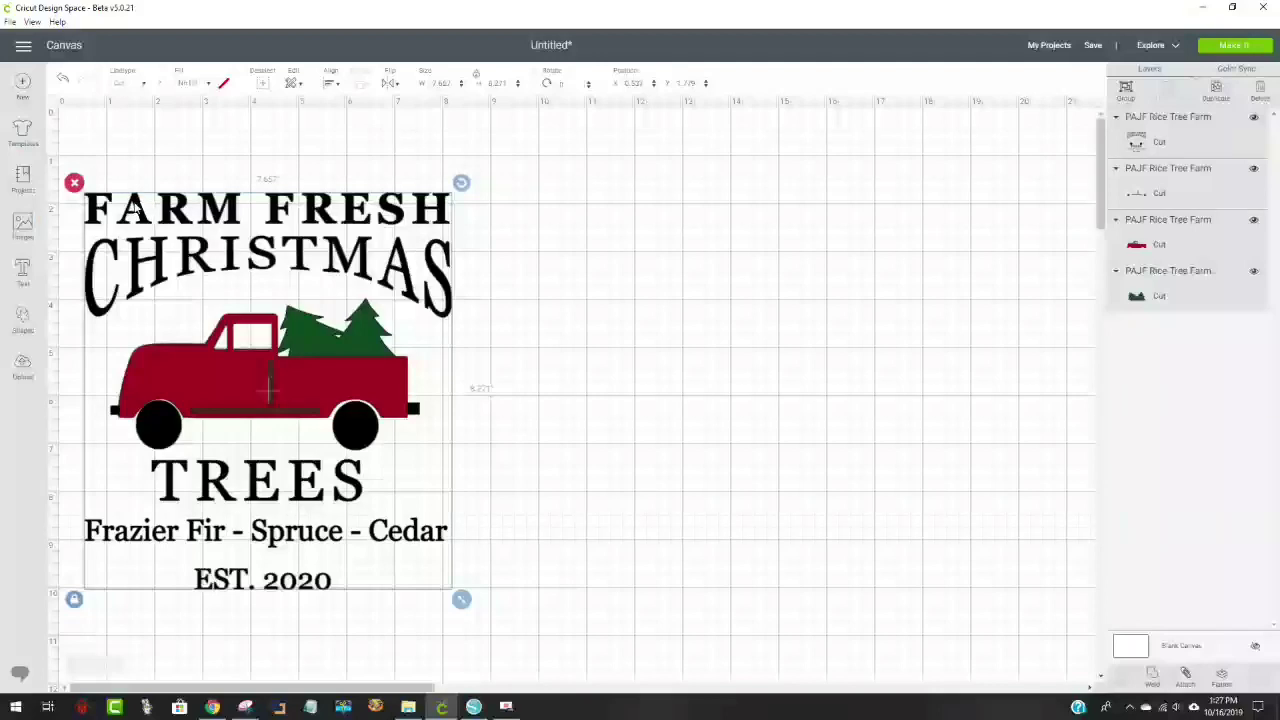
{"action": "left_click_drag", "start_coordinate": [135, 208], "coordinate": [452, 226]}
{"action": "left_click", "coordinate": [840, 288]}
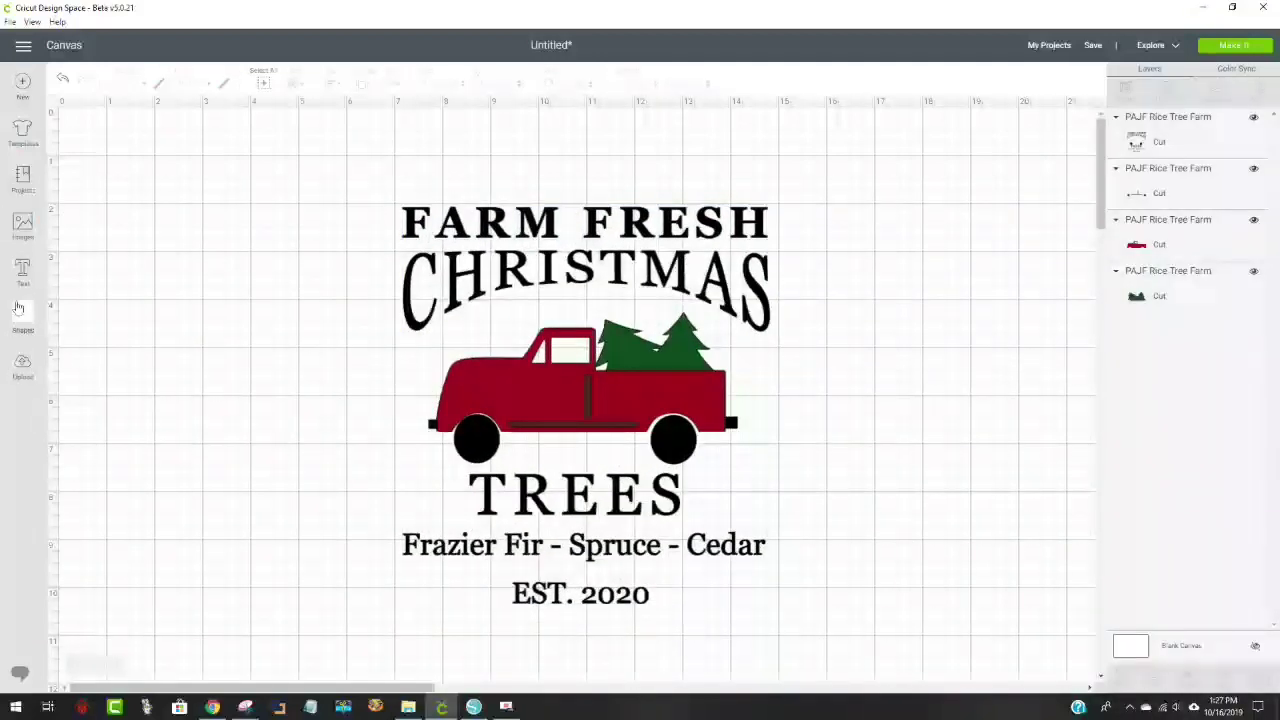
Add a text object with the replacement family name in capital letters
{"action": "left_click", "coordinate": [24, 270]}
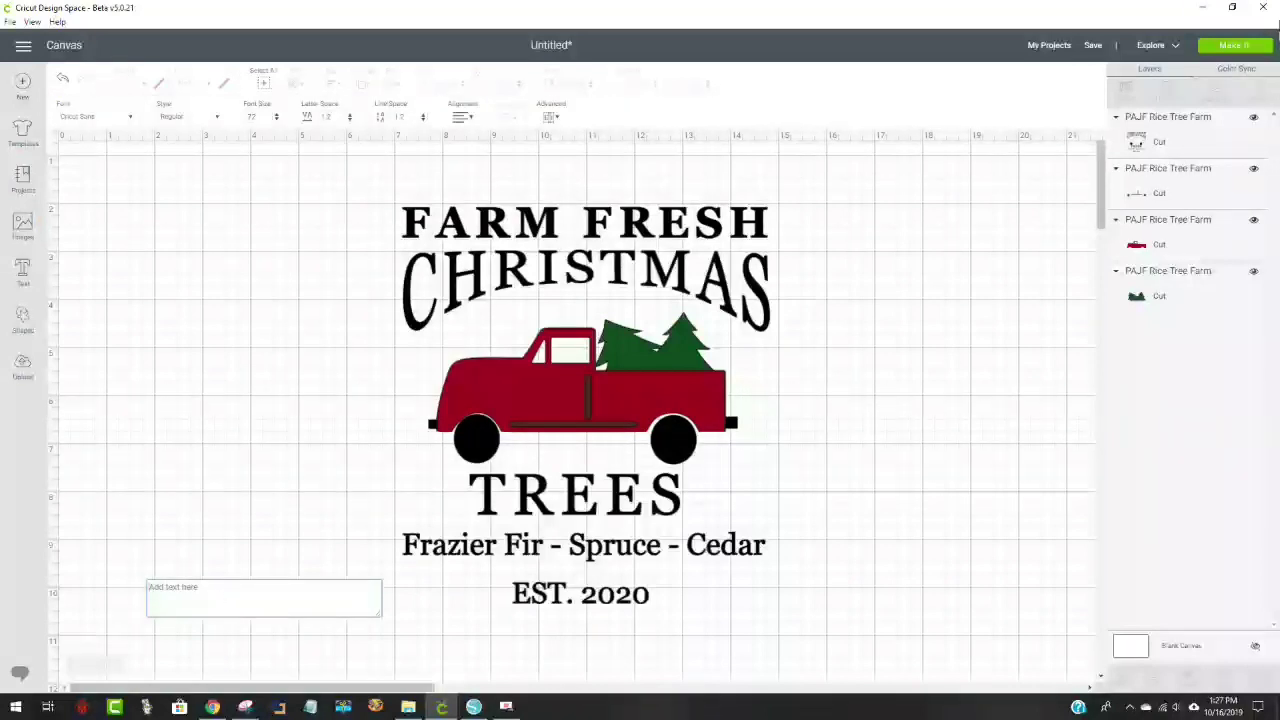
{"action": "type", "text": "POOLE"}
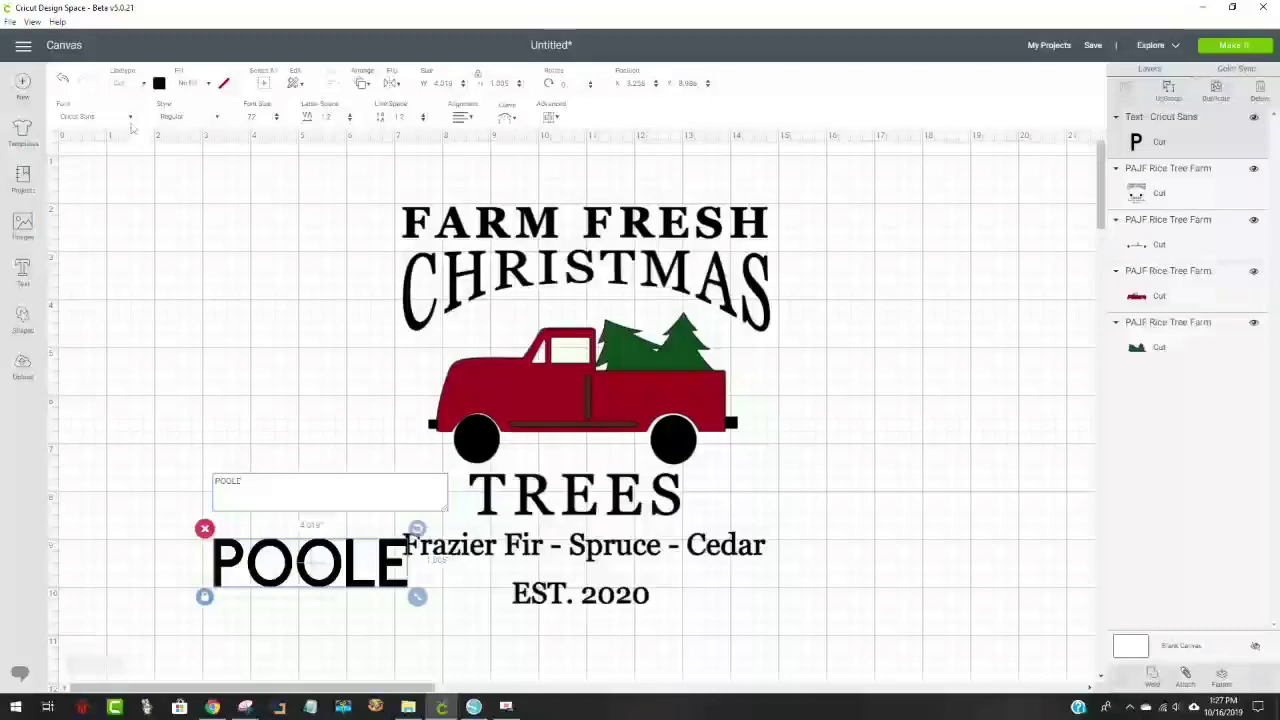
{"action": "left_click", "coordinate": [131, 118]}
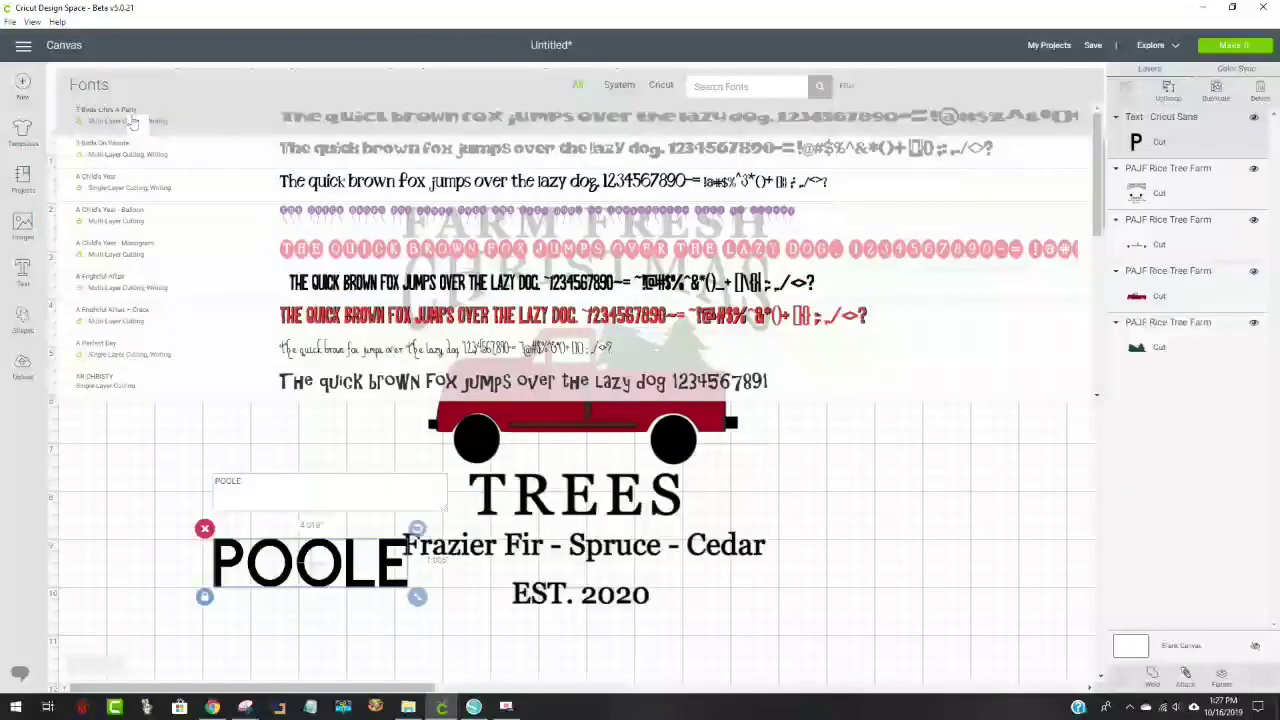
{"action": "left_click", "coordinate": [126, 491]}
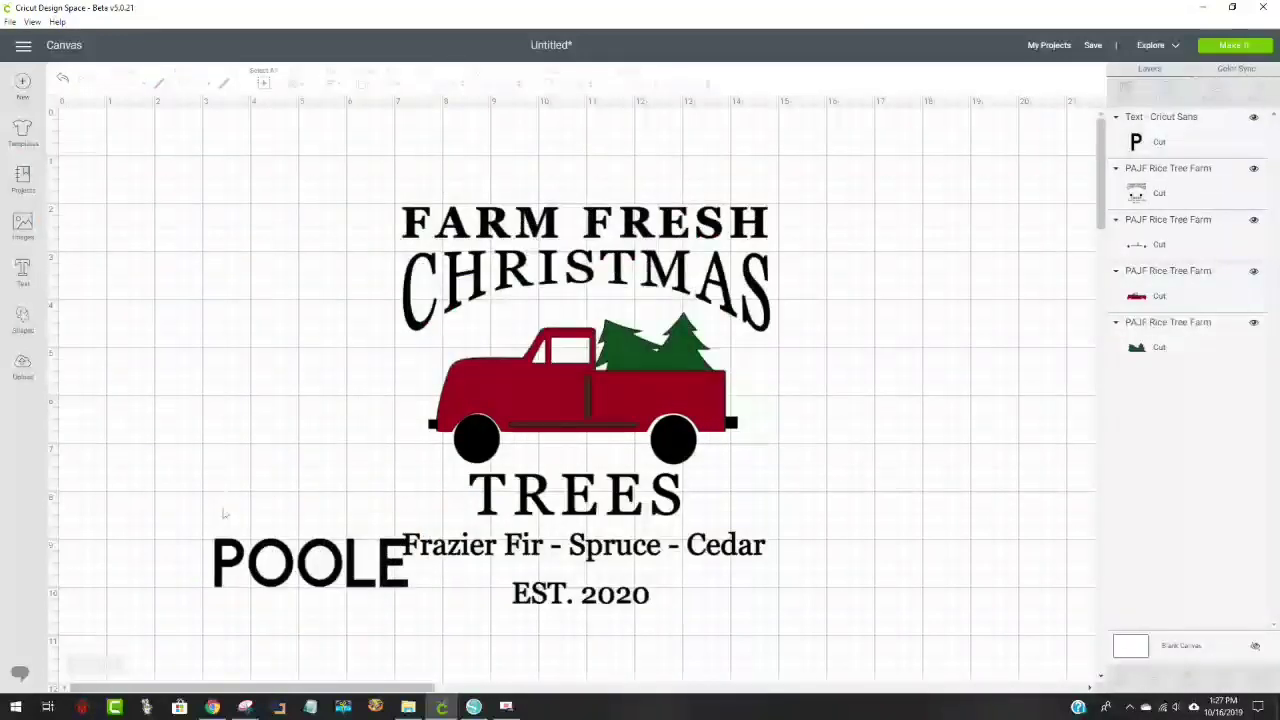
Set the font of the new family name text to Georgia
{"action": "double_click", "coordinate": [245, 580]}
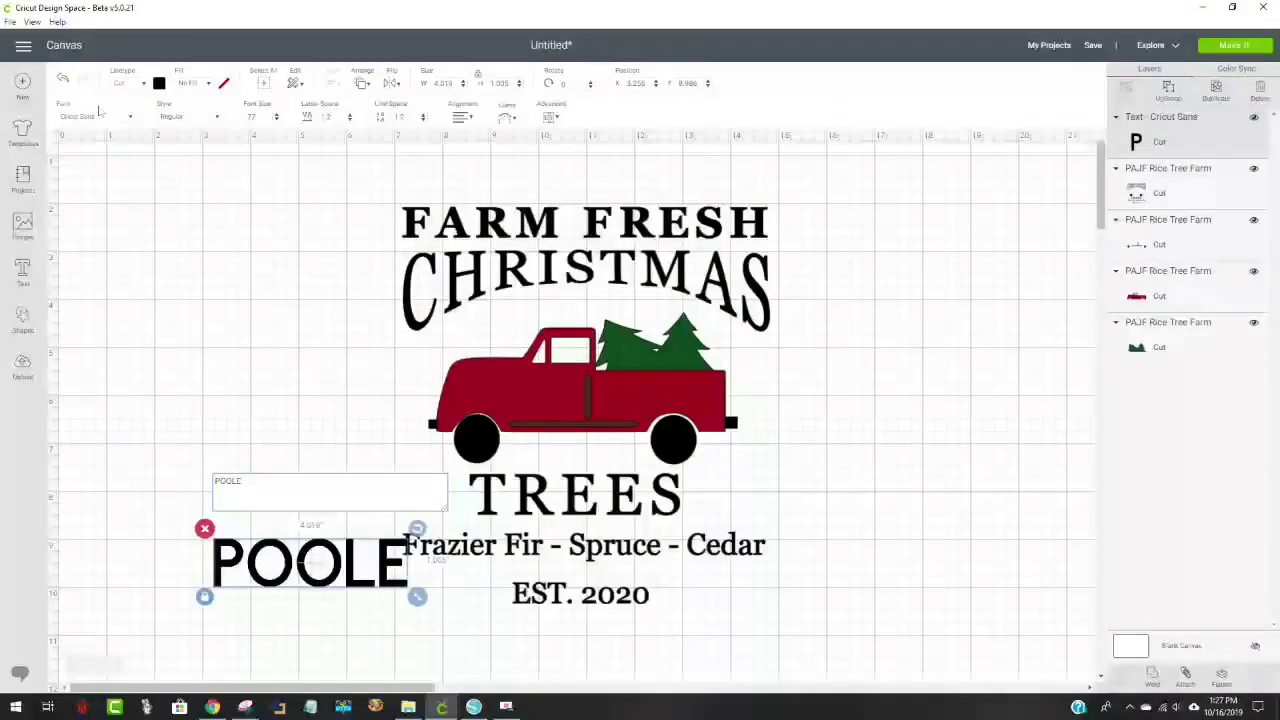
{"action": "left_click", "coordinate": [129, 120]}
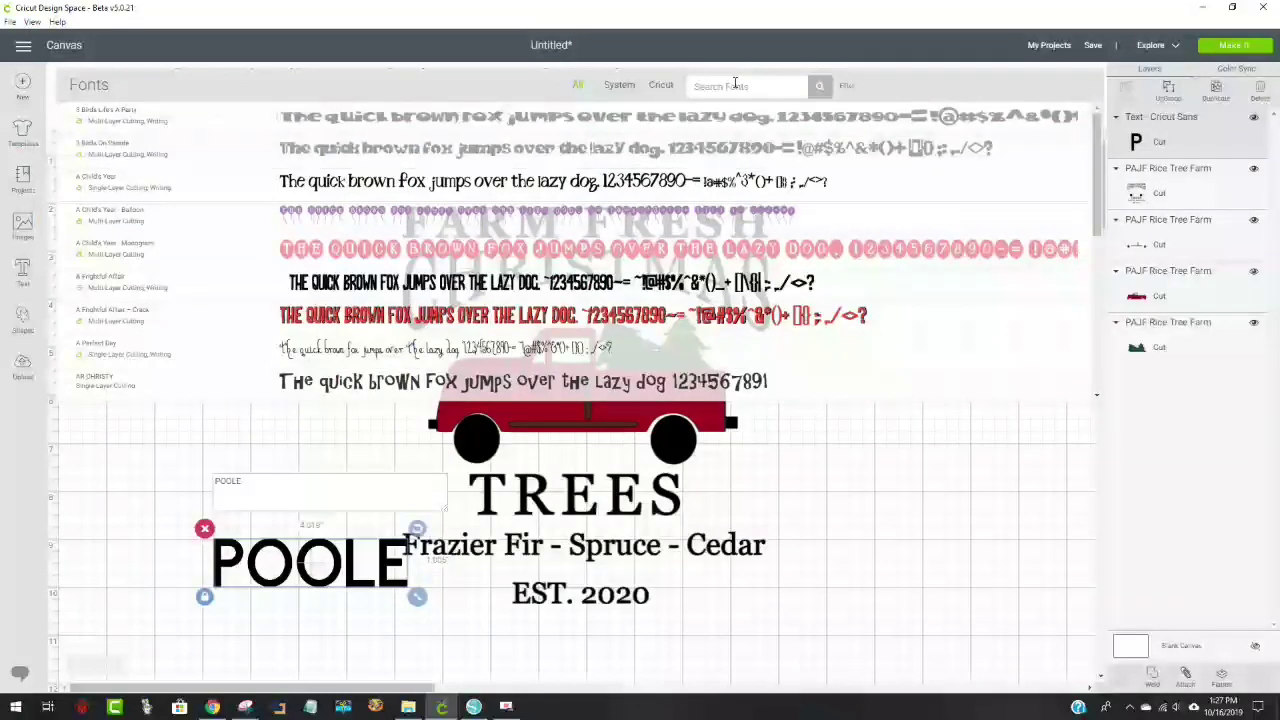
{"action": "type", "text": "GEORGIA"}
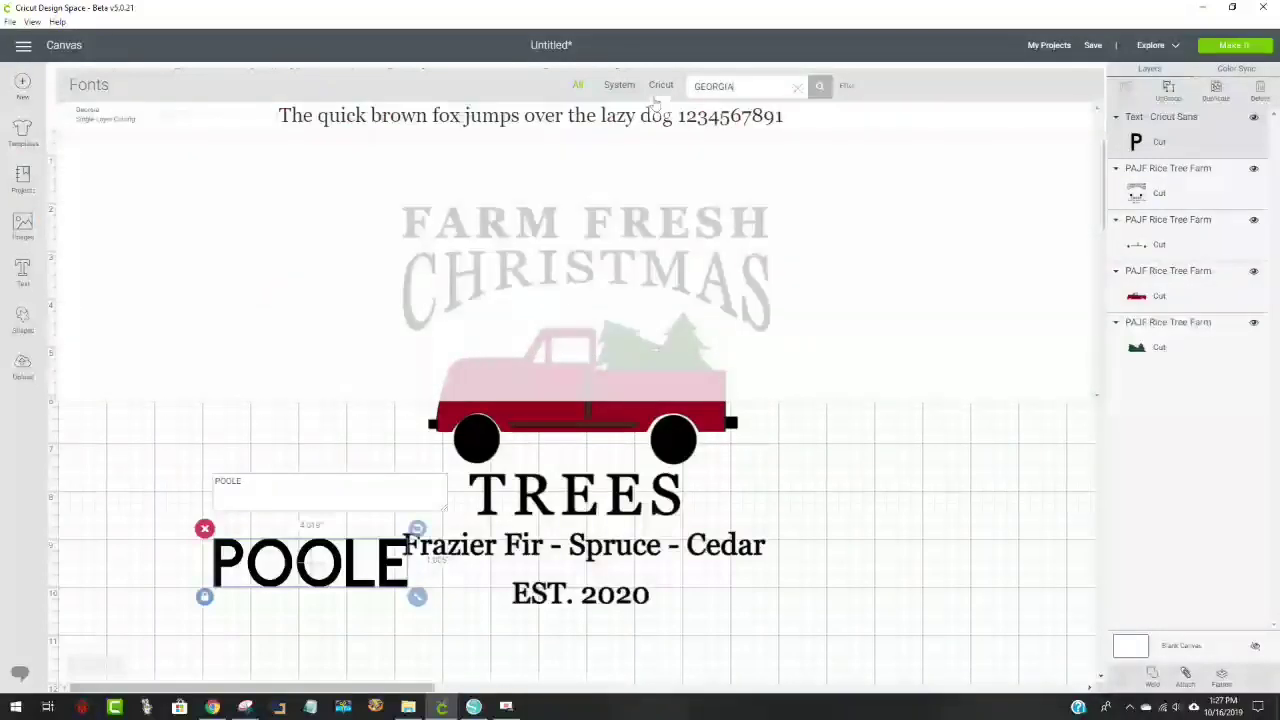
{"action": "left_click", "coordinate": [578, 117]}
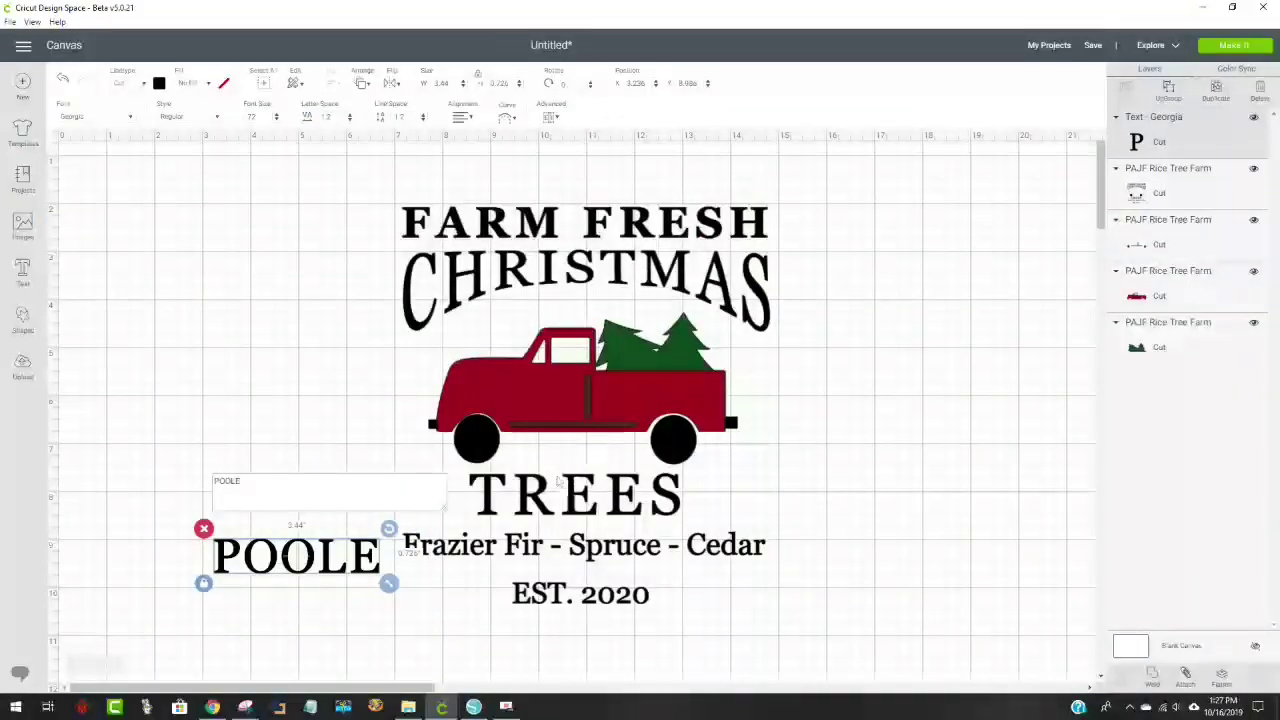
Move the family name text to about X 9.54, Y 3.25, above the truck
{"action": "scroll", "coordinate": [962, 456], "scroll_direction": "down", "scroll_amount": 3}
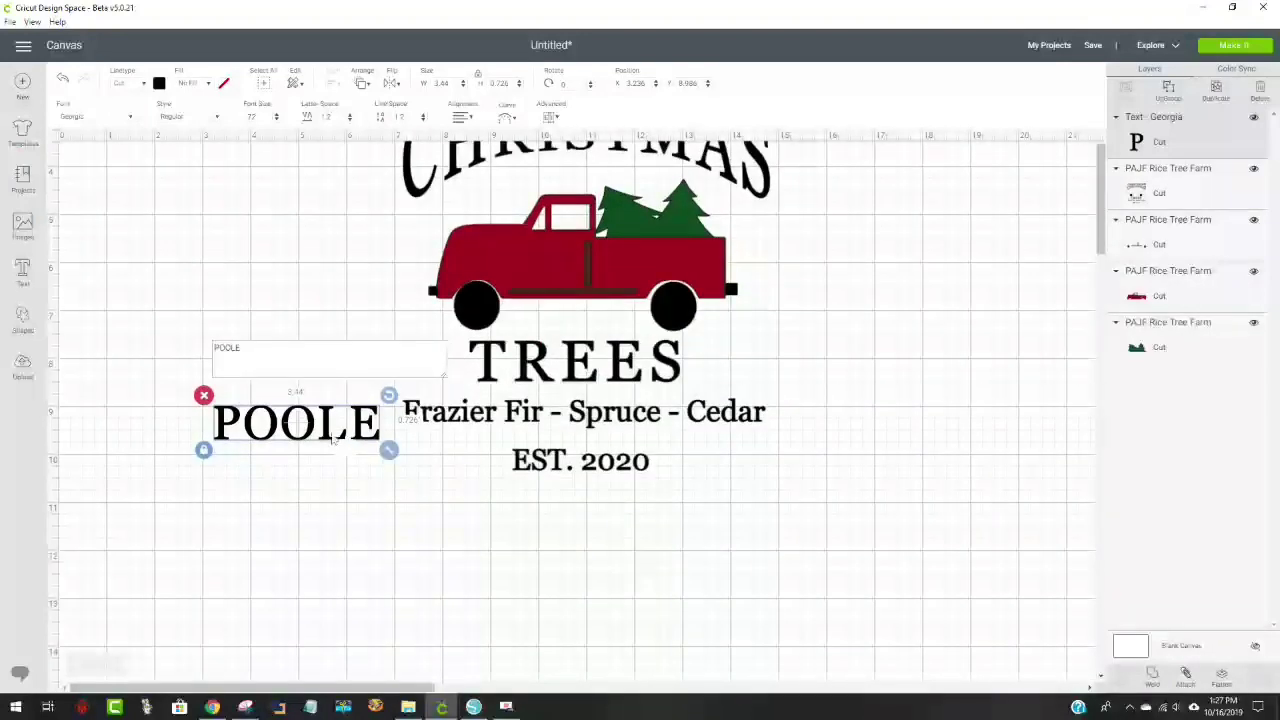
{"action": "left_click_drag", "start_coordinate": [333, 437], "coordinate": [636, 217]}
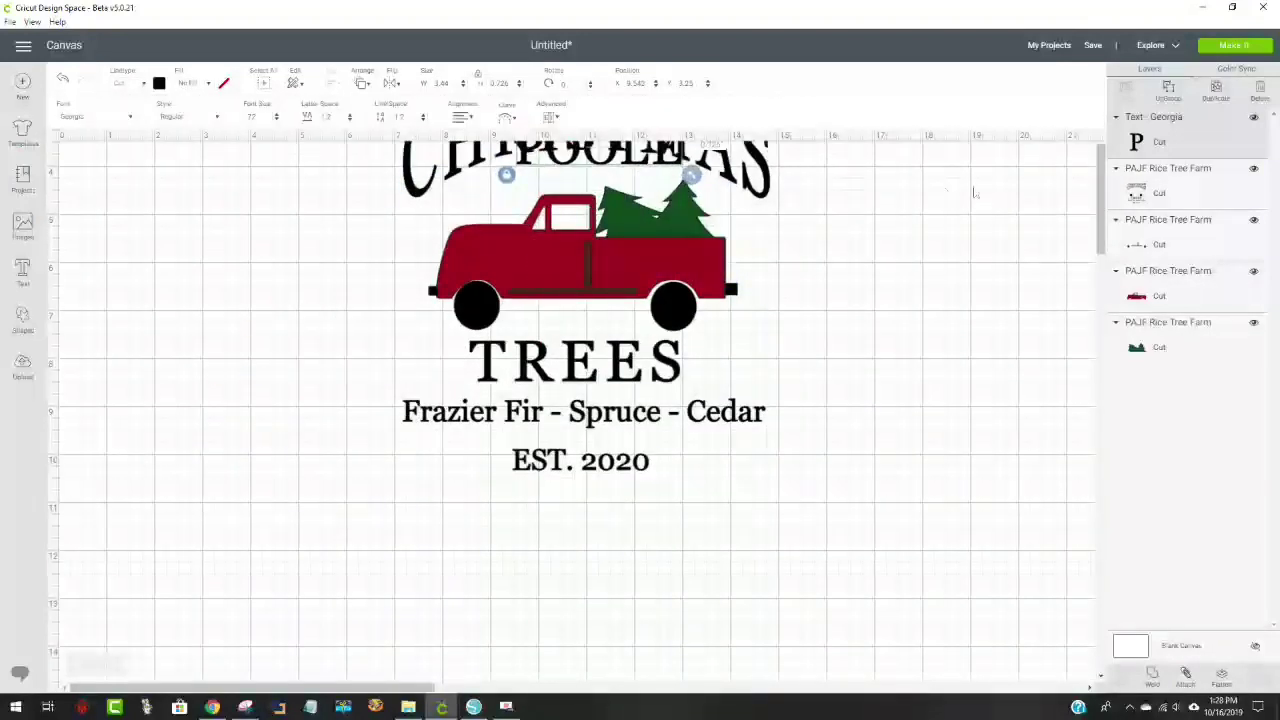
{"action": "scroll", "coordinate": [1104, 235], "scroll_direction": "up", "scroll_amount": 3}
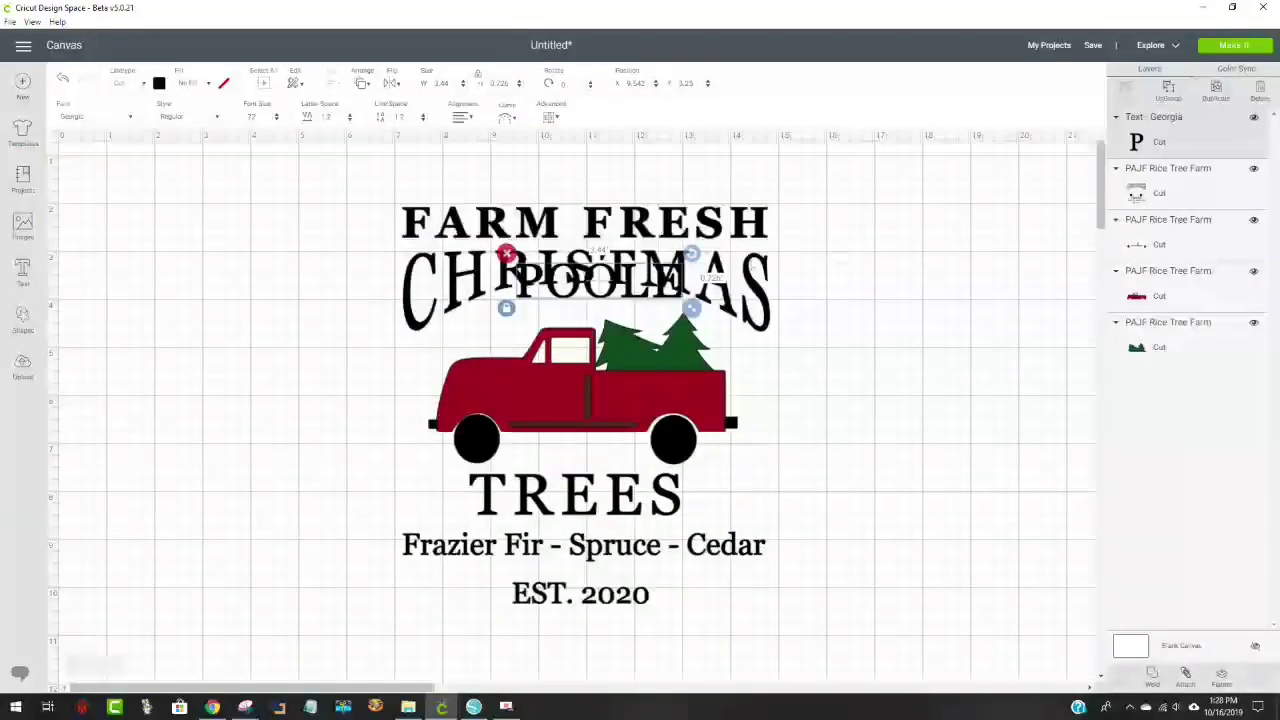
Try to separate the family name text from the lettering layer by moving them apart, and undo the last moves
{"action": "key", "text": "ctrl+z"}
{"action": "key", "text": "ctrl+z"}
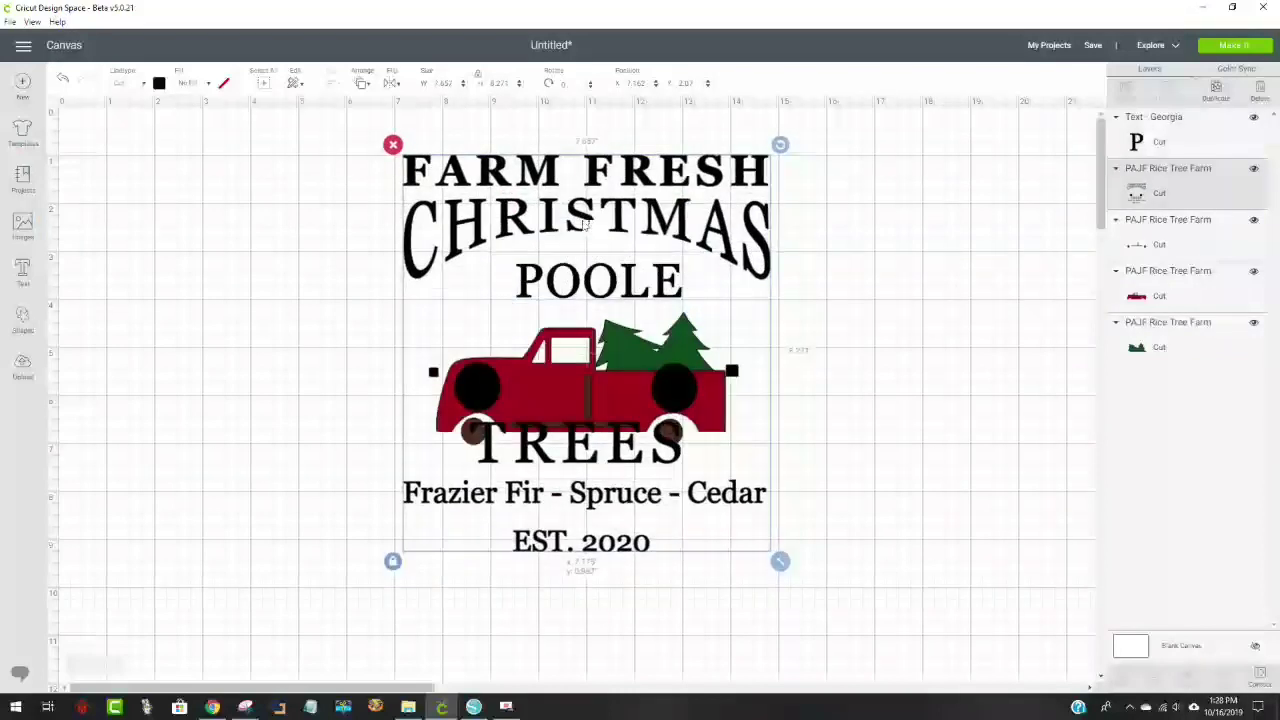
{"action": "left_click_drag", "start_coordinate": [585, 278], "coordinate": [199, 160]}
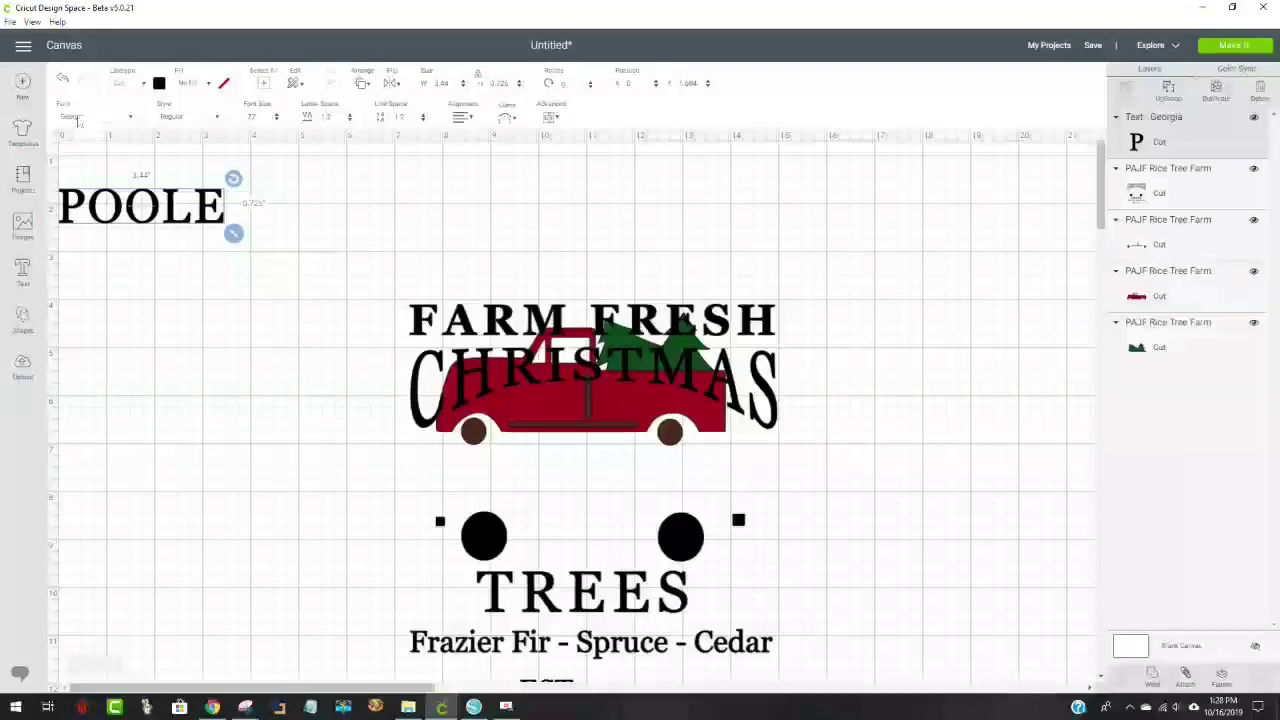
{"action": "left_click", "coordinate": [64, 80]}
{"action": "left_click", "coordinate": [64, 80]}
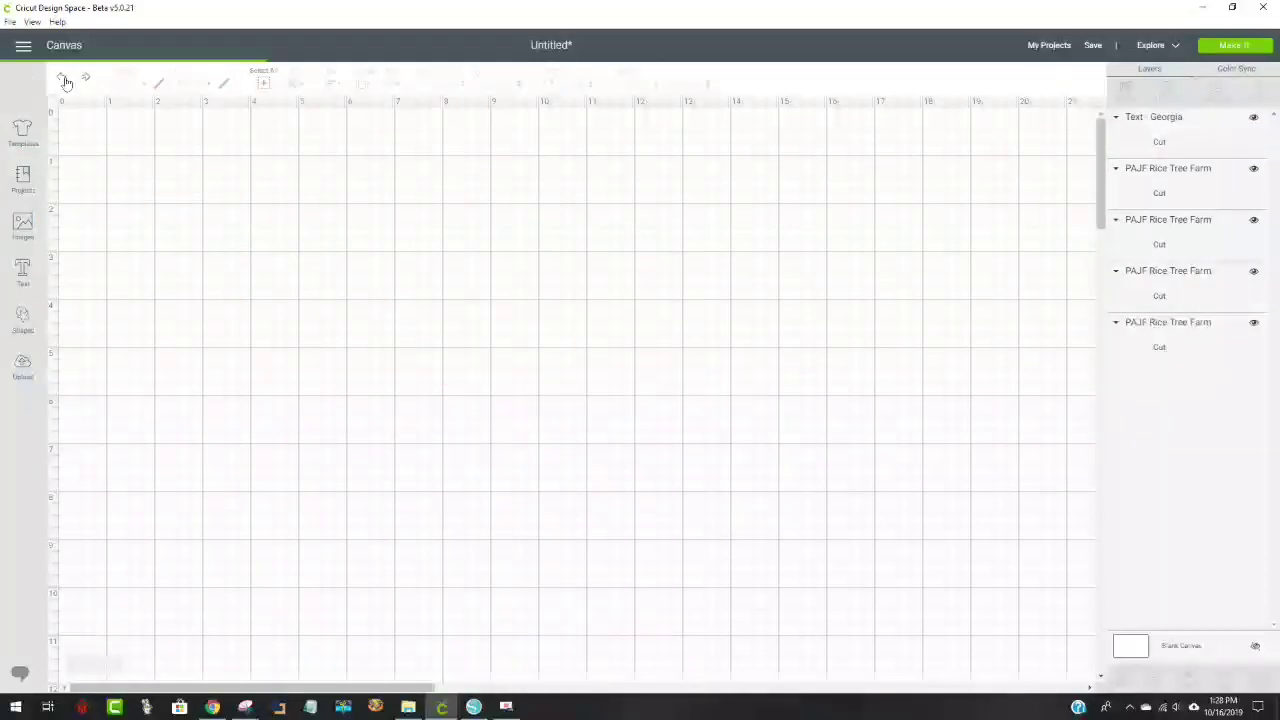
Undo the last move, and place the family name text at about X 9.11, Y 1.07, above FARM FRESH
{"action": "left_click", "coordinate": [64, 80]}
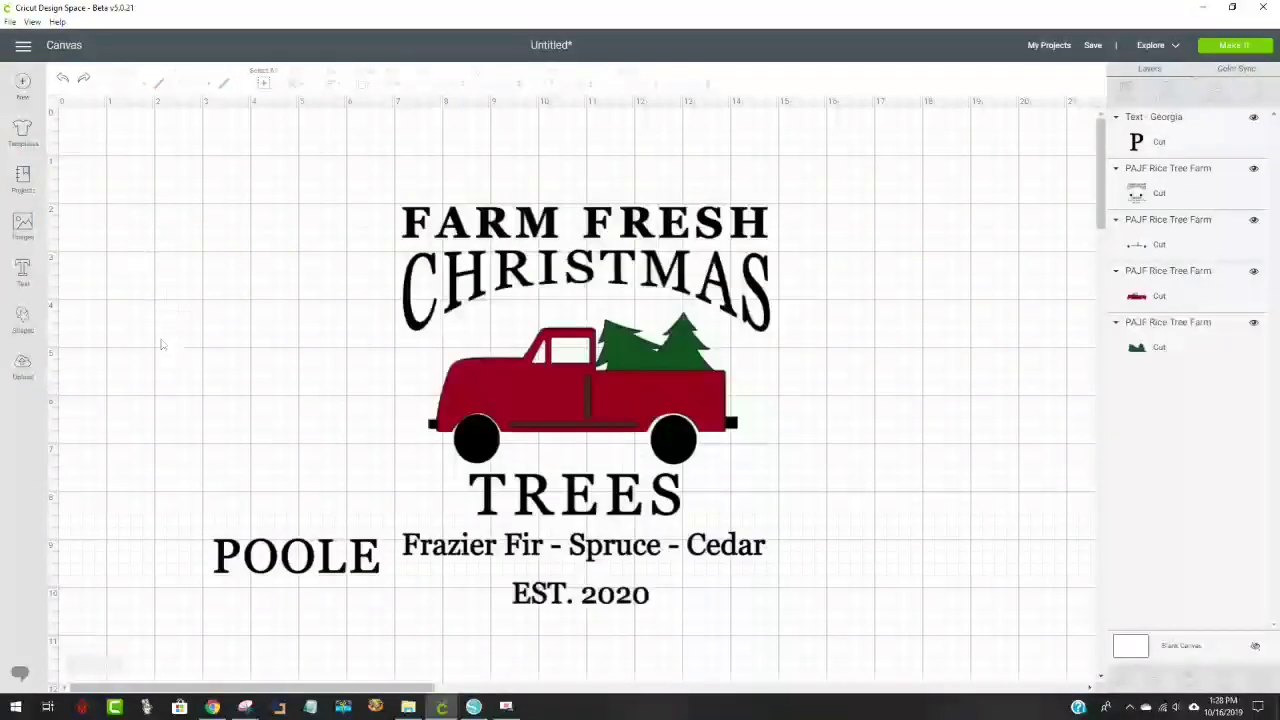
{"action": "left_click_drag", "start_coordinate": [290, 556], "coordinate": [554, 178]}
{"action": "left_click", "coordinate": [776, 174]}
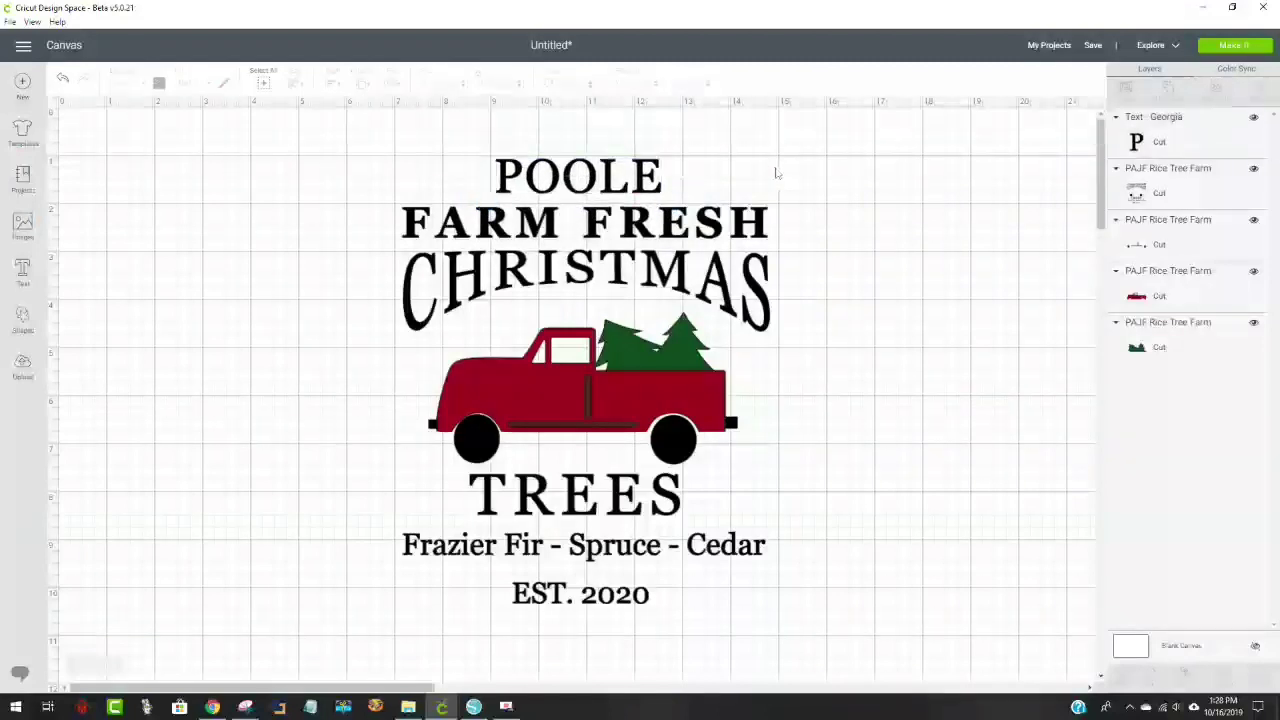
Increase the letter spacing of the family name text until it is about 4.41 inches wide
{"action": "left_click", "coordinate": [646, 199]}
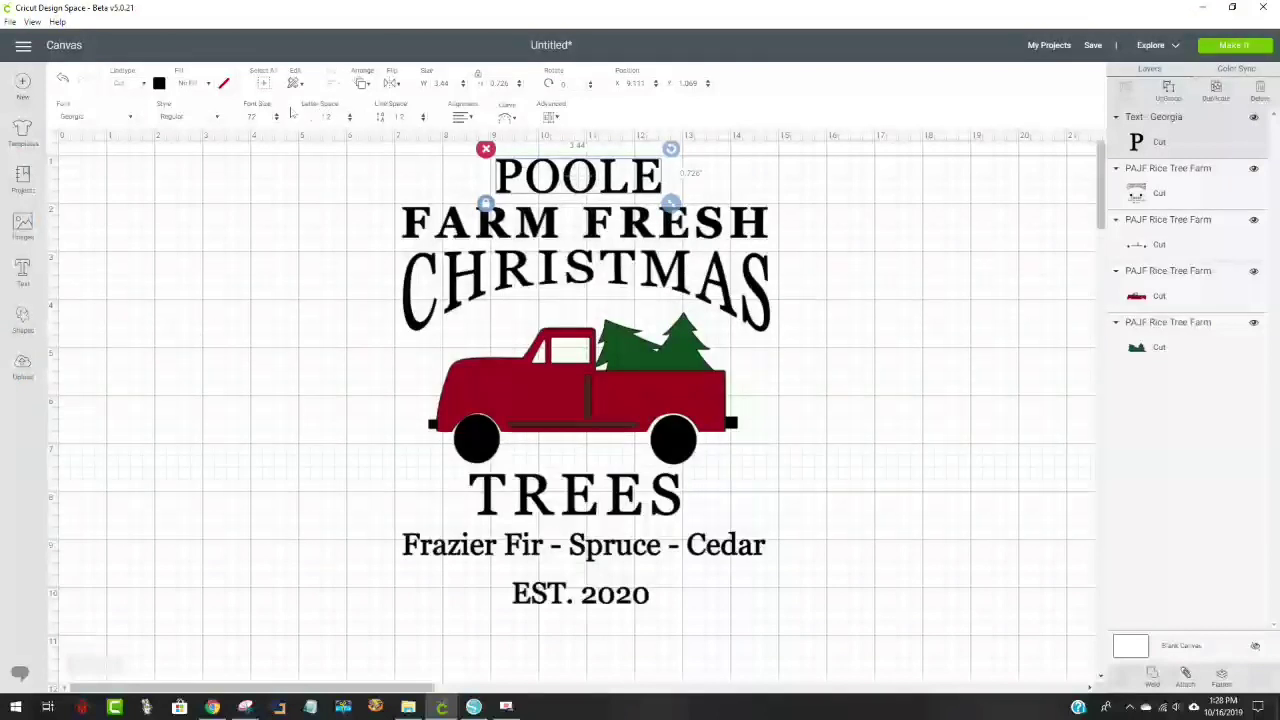
{"action": "left_click", "coordinate": [350, 118]}
{"action": "left_click", "coordinate": [350, 118]}
{"action": "left_click", "coordinate": [350, 118]}
{"action": "left_click", "coordinate": [350, 118]}
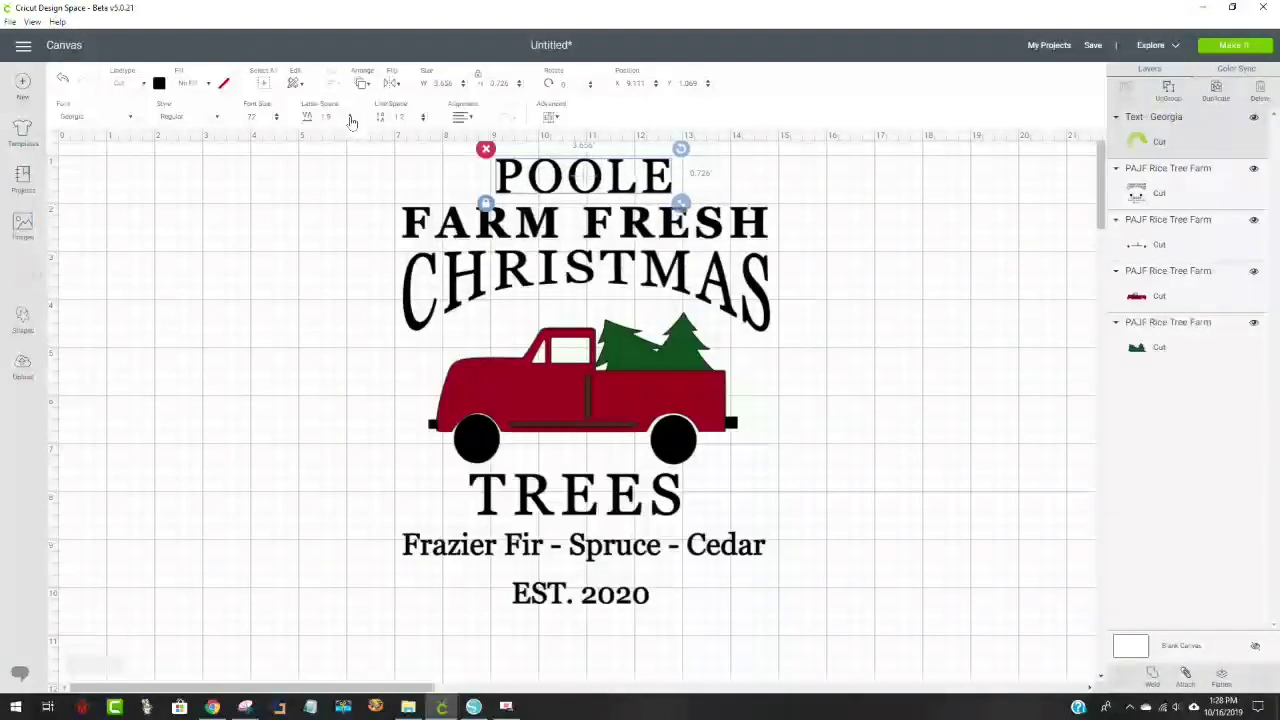
{"action": "left_click", "coordinate": [350, 118]}
{"action": "left_click", "coordinate": [350, 118]}
{"action": "left_click", "coordinate": [350, 118]}
{"action": "left_click", "coordinate": [350, 118]}
{"action": "left_click", "coordinate": [350, 118]}
{"action": "left_click", "coordinate": [350, 118]}
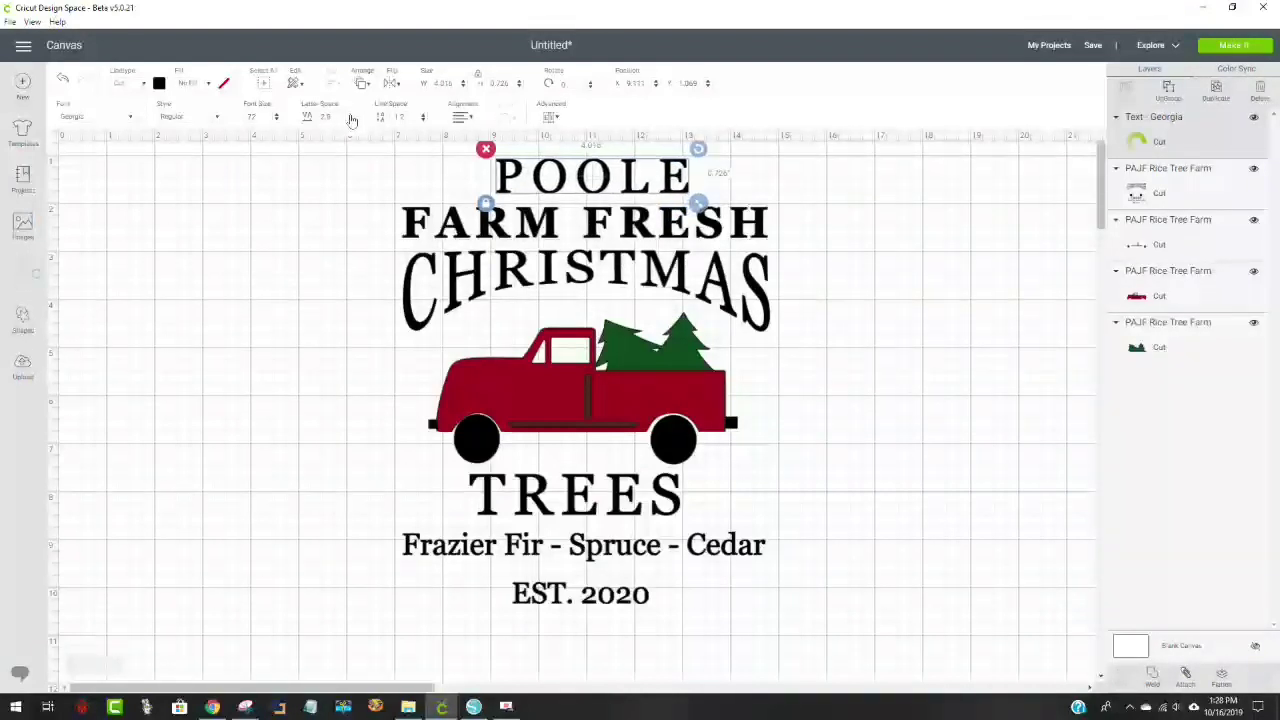
{"action": "left_click", "coordinate": [350, 118]}
{"action": "left_click", "coordinate": [350, 118]}
{"action": "left_click", "coordinate": [350, 118]}
{"action": "left_click", "coordinate": [350, 118]}
{"action": "left_click", "coordinate": [350, 118]}
{"action": "left_click", "coordinate": [350, 118]}
{"action": "left_click", "coordinate": [350, 118]}
{"action": "left_click", "coordinate": [350, 118]}
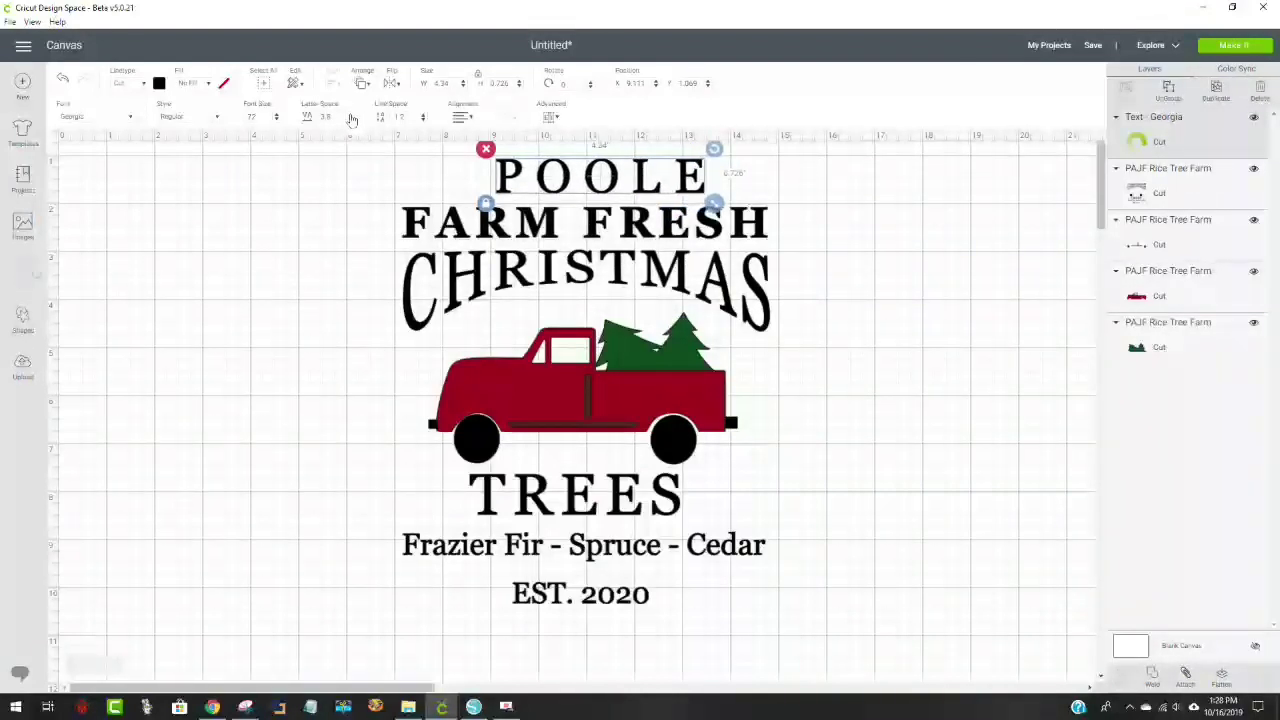
{"action": "left_click", "coordinate": [350, 118]}
Recentre the widened family name text above FARM FRESH, at about Y 1.13
{"action": "left_click", "coordinate": [569, 184]}
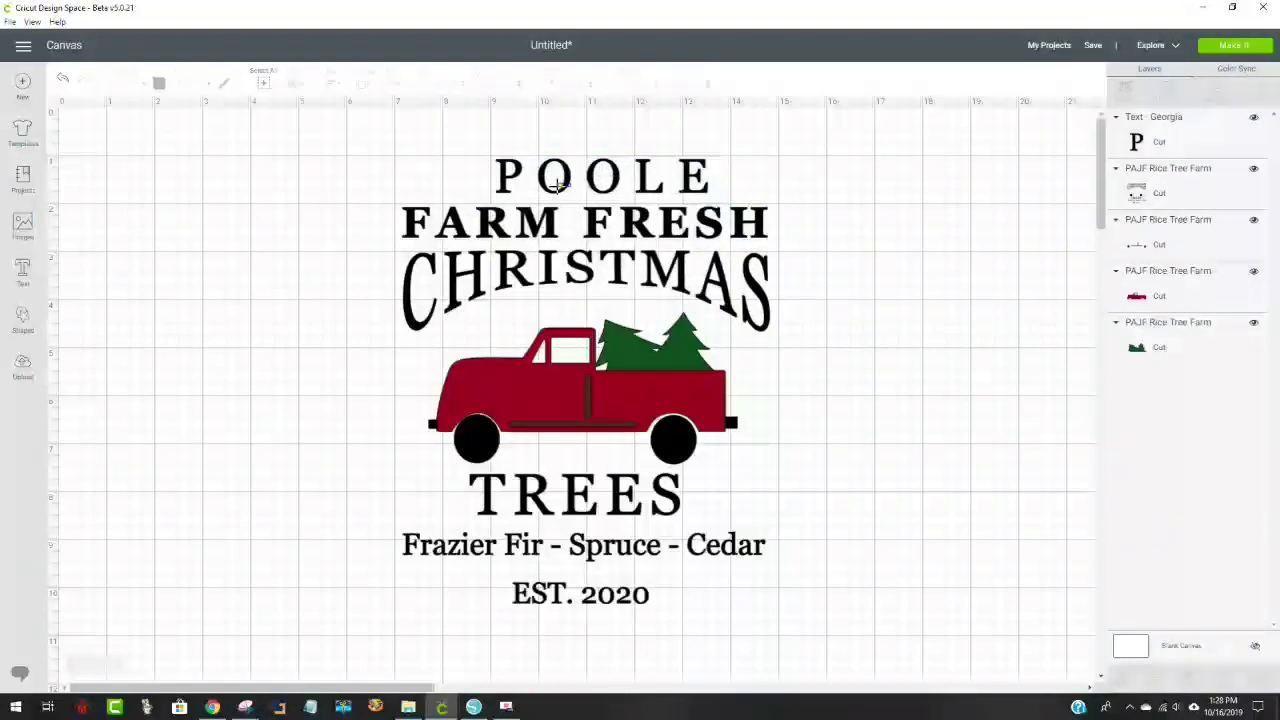
{"action": "left_click_drag", "start_coordinate": [567, 174], "coordinate": [556, 178]}
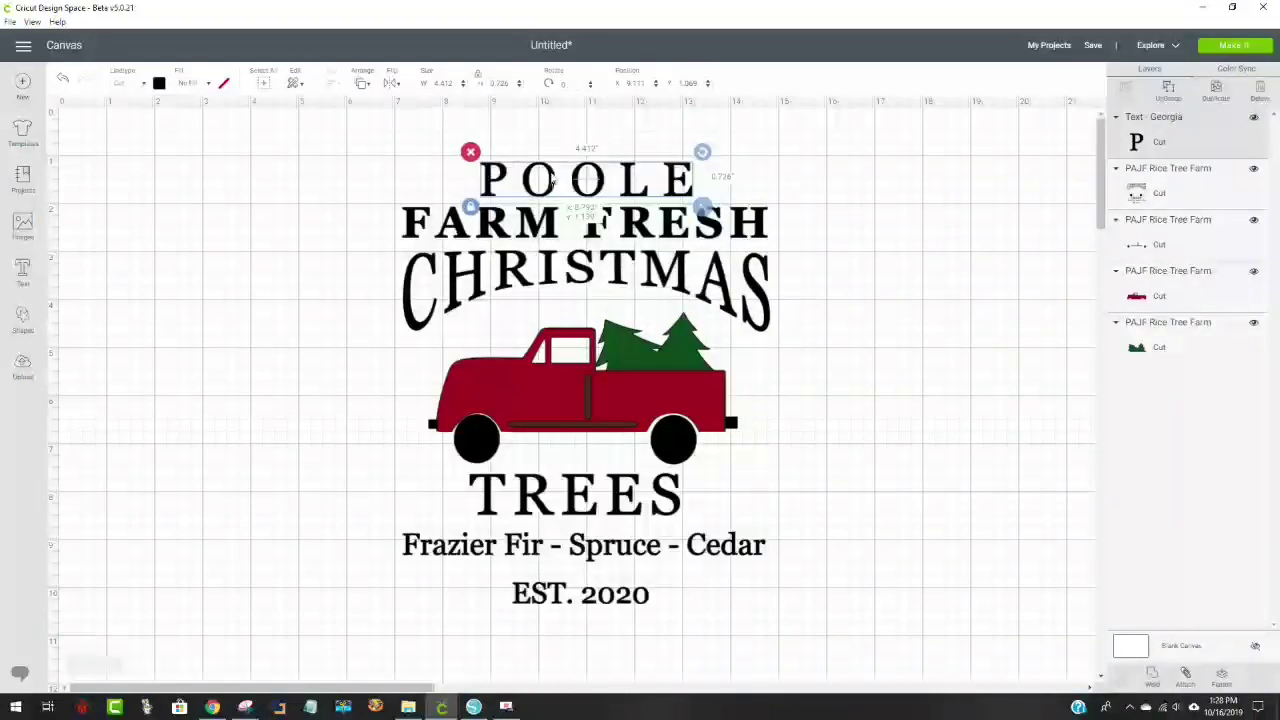
{"action": "left_click", "coordinate": [850, 310]}
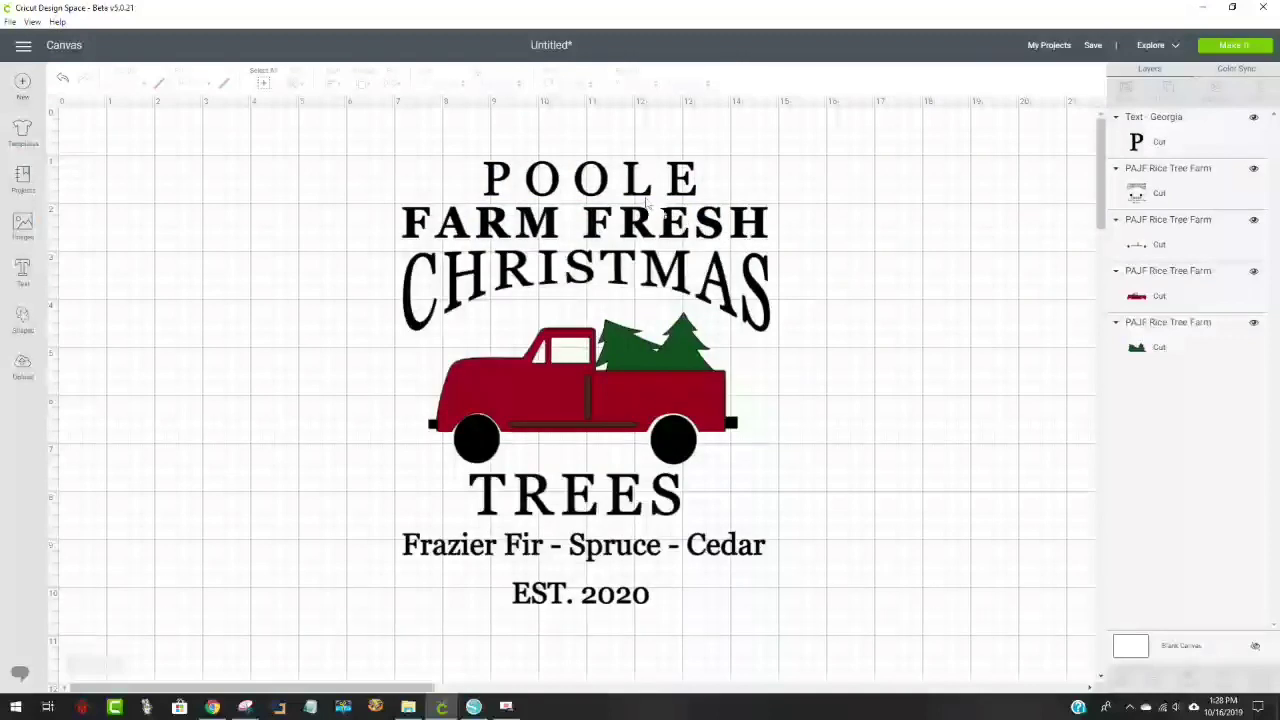
{"action": "left_click_drag", "start_coordinate": [636, 198], "coordinate": [632, 198]}
{"action": "left_click", "coordinate": [862, 528]}
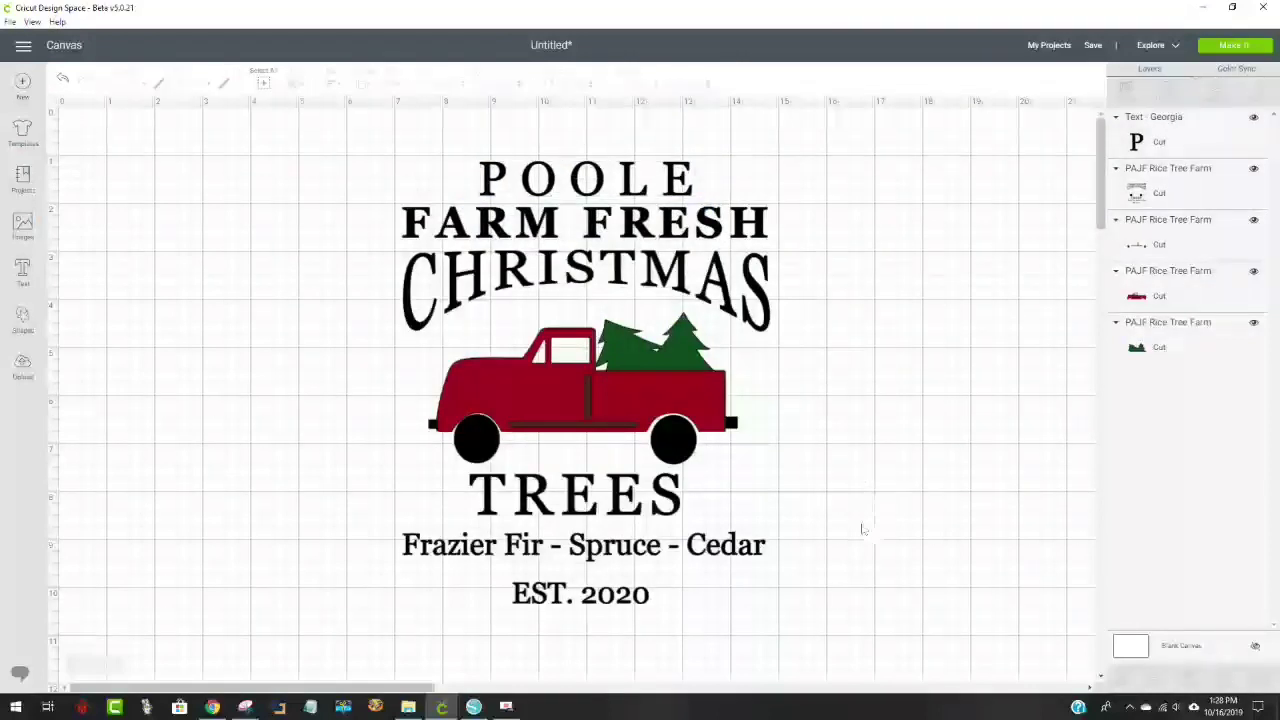
Attach the family name text to the black FARM FRESH CHRISTMAS TREES lettering layer
{"action": "left_click", "coordinate": [596, 608]}
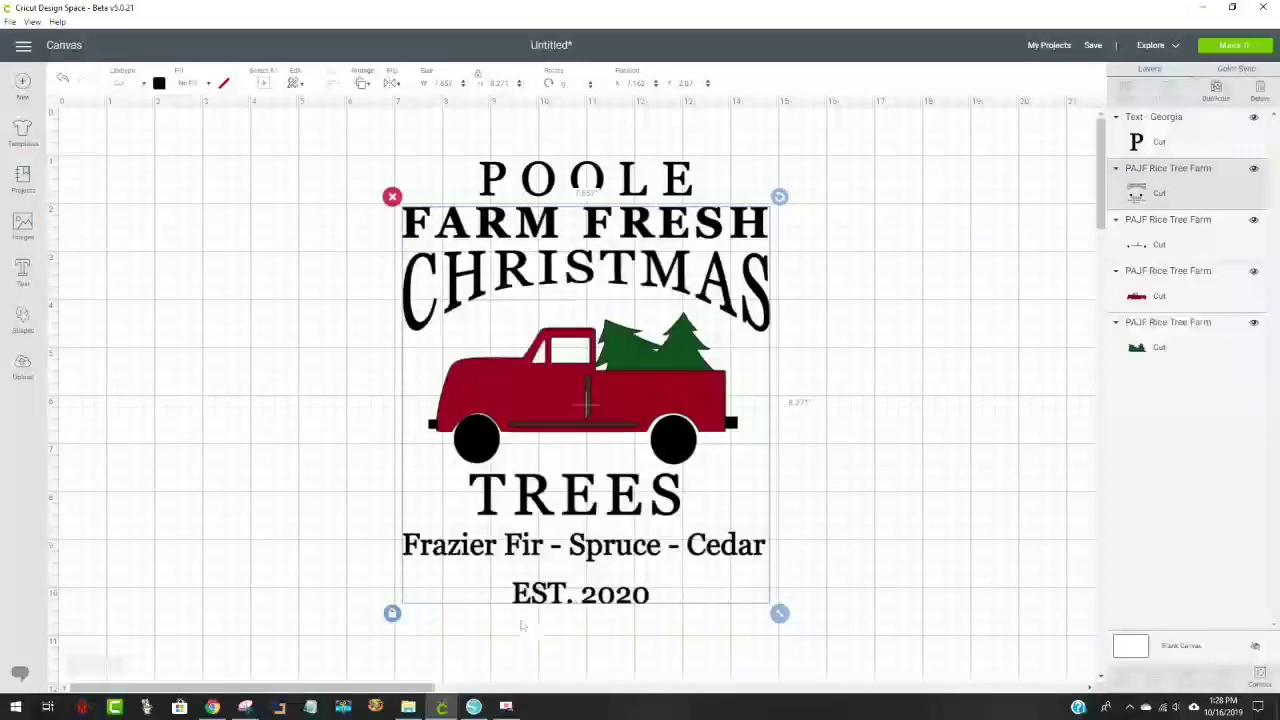
{"action": "left_click", "coordinate": [803, 551]}
{"action": "mouse_move", "coordinate": [864, 595]}
{"action": "left_mouse_down"}
{"action": "mouse_move", "coordinate": [334, 260]}
{"action": "mouse_move", "coordinate": [332, 431]}
{"action": "mouse_move", "coordinate": [346, 220]}
{"action": "mouse_move", "coordinate": [743, 434]}
{"action": "left_mouse_up"}
{"action": "left_click", "coordinate": [894, 292]}
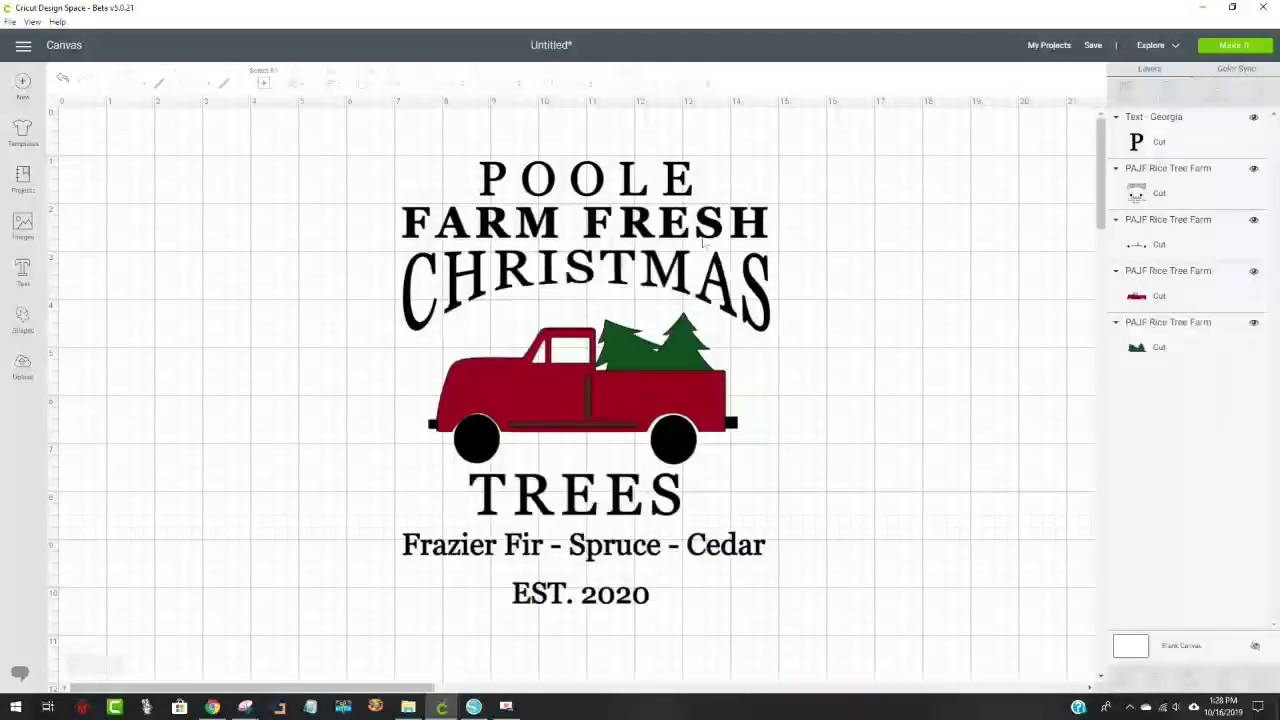
{"action": "left_click", "coordinate": [657, 287]}
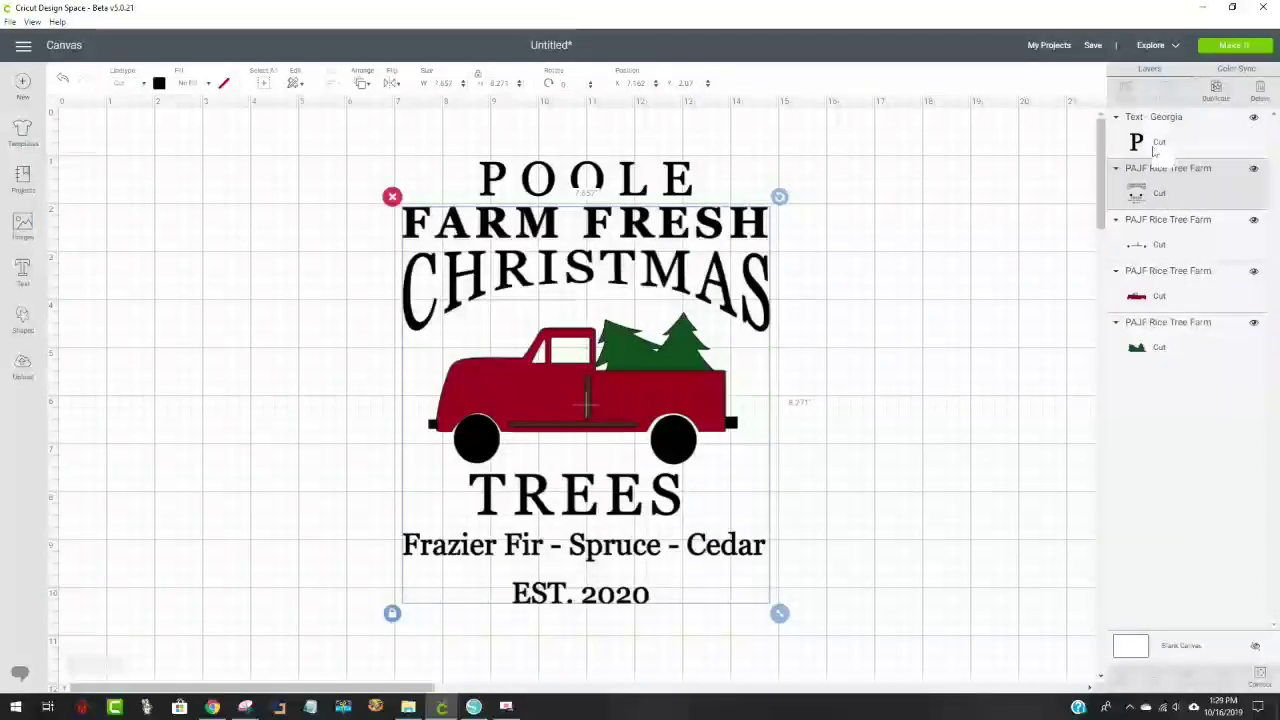
{"action": "left_click", "coordinate": [1156, 151], "text": "shift"}
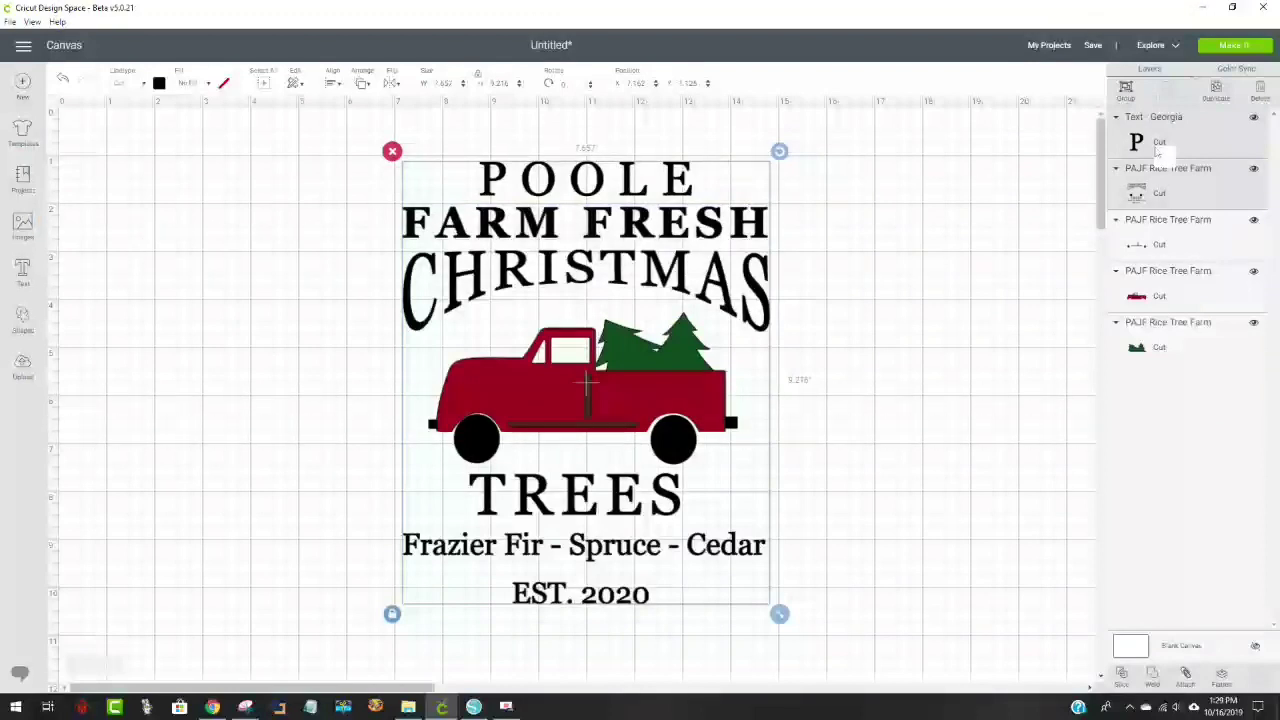
{"action": "left_click", "coordinate": [1185, 676]}
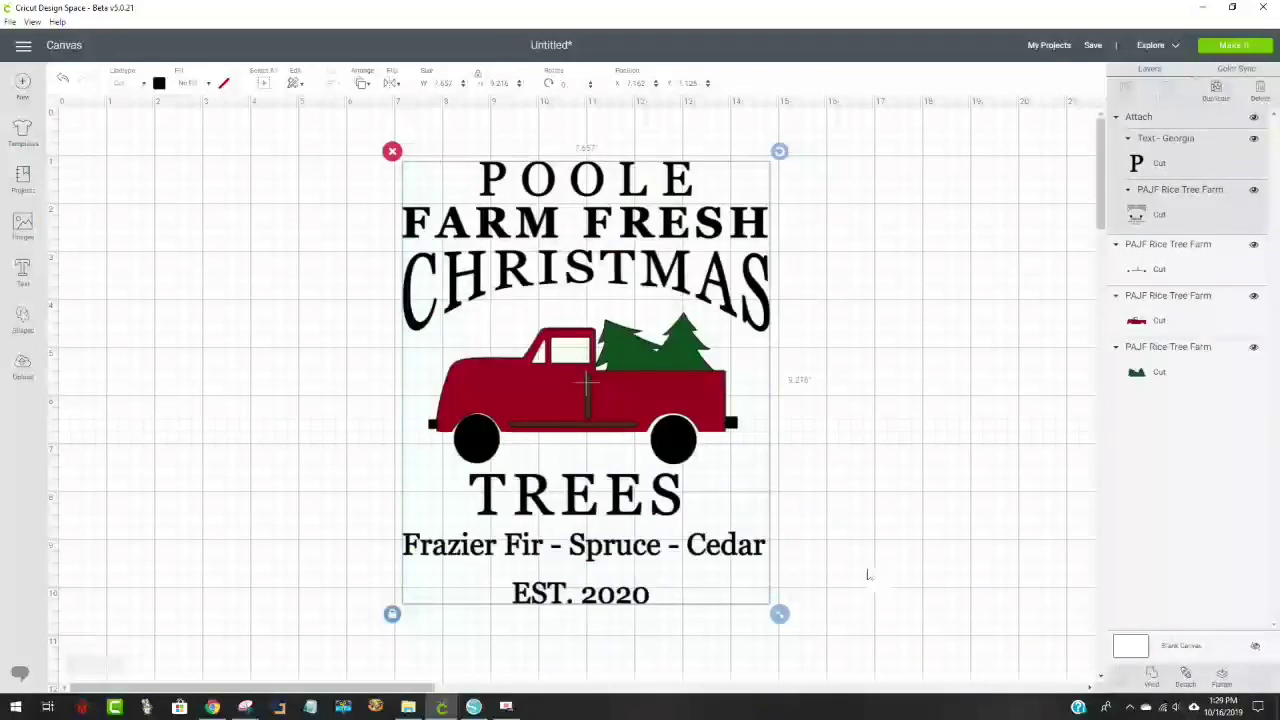
Examine the layout of all four cutting mats in the cut preview, and return to the canvas
{"action": "left_click", "coordinate": [1236, 47]}
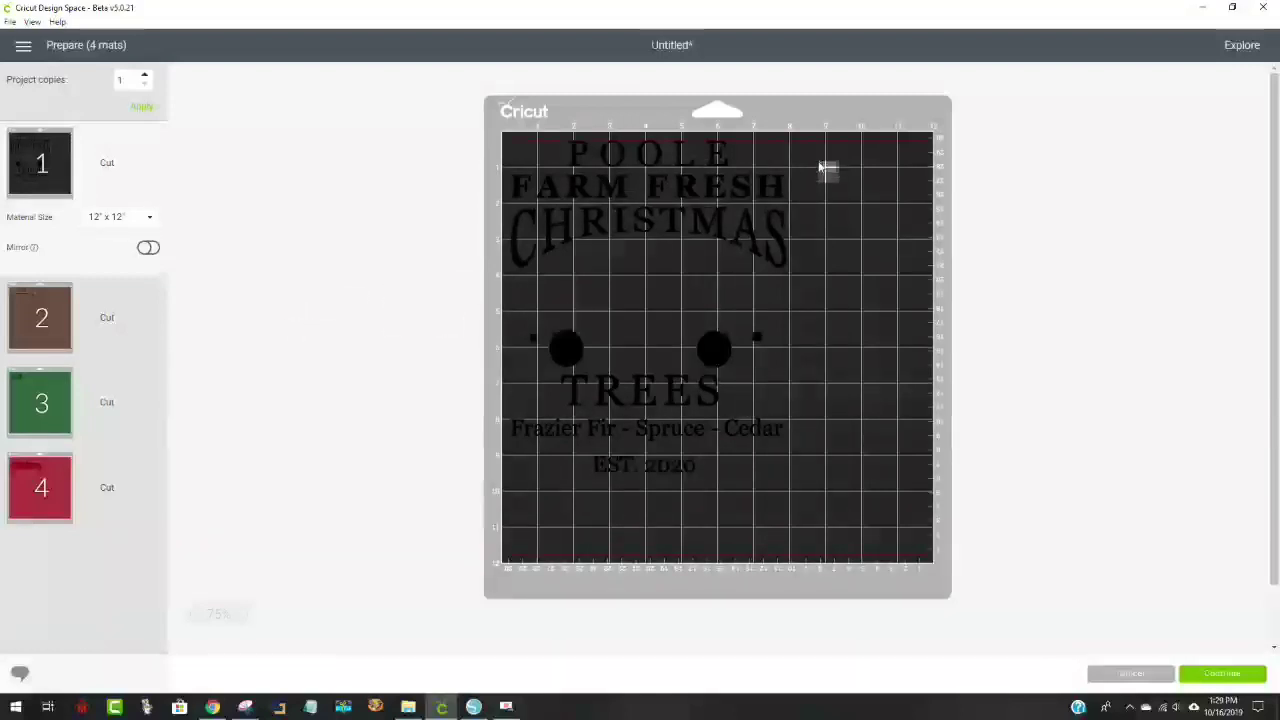
{"action": "left_click", "coordinate": [35, 342]}
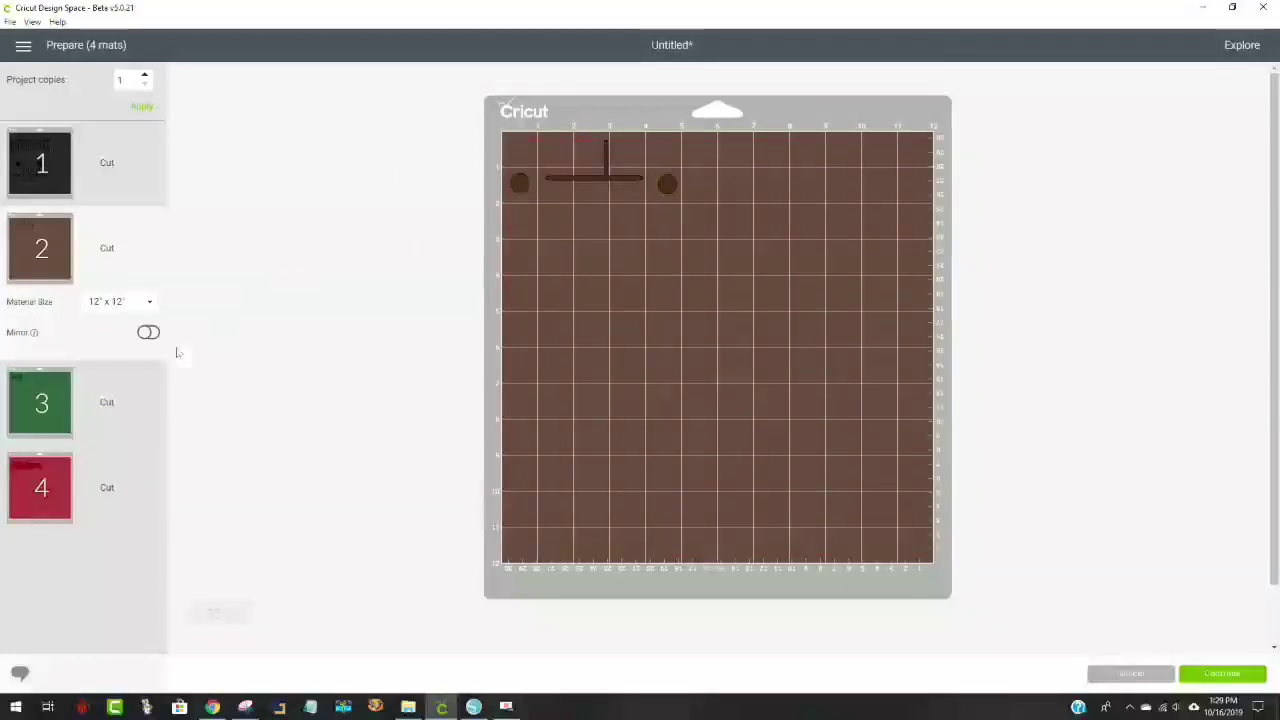
{"action": "left_click", "coordinate": [80, 405]}
{"action": "left_click", "coordinate": [60, 507]}
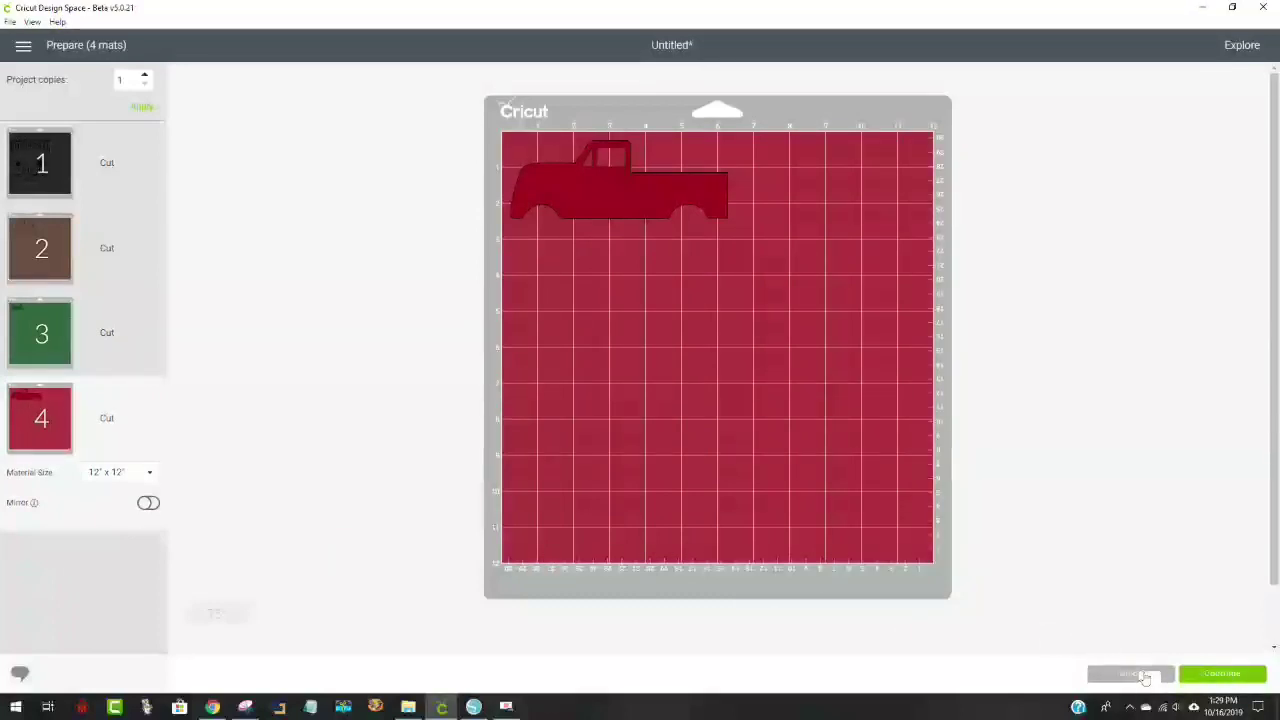
{"action": "left_click", "coordinate": [1130, 674]}
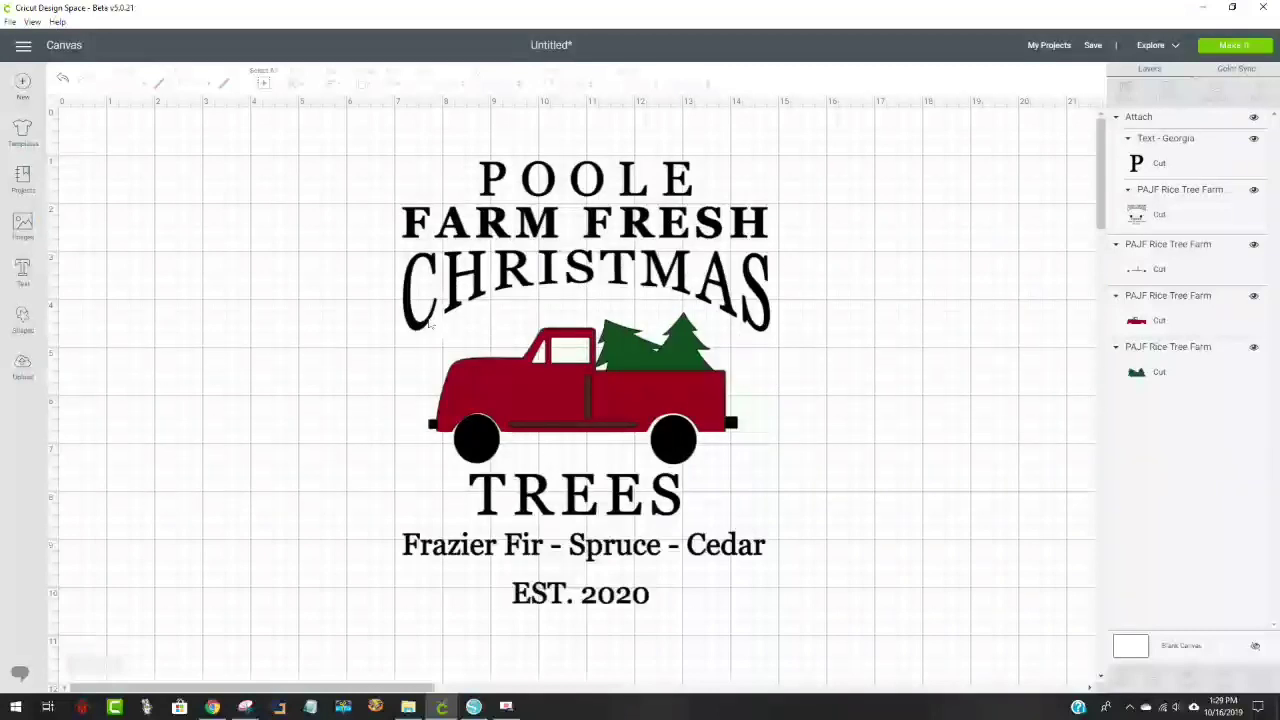
Nudge the attached lettering to about X 7.11, Y 1.11
{"action": "mouse_move", "coordinate": [580, 384]}
{"action": "left_mouse_down"}
{"action": "mouse_move", "coordinate": [580, 400]}
{"action": "mouse_move", "coordinate": [583, 380]}
{"action": "left_mouse_up"}
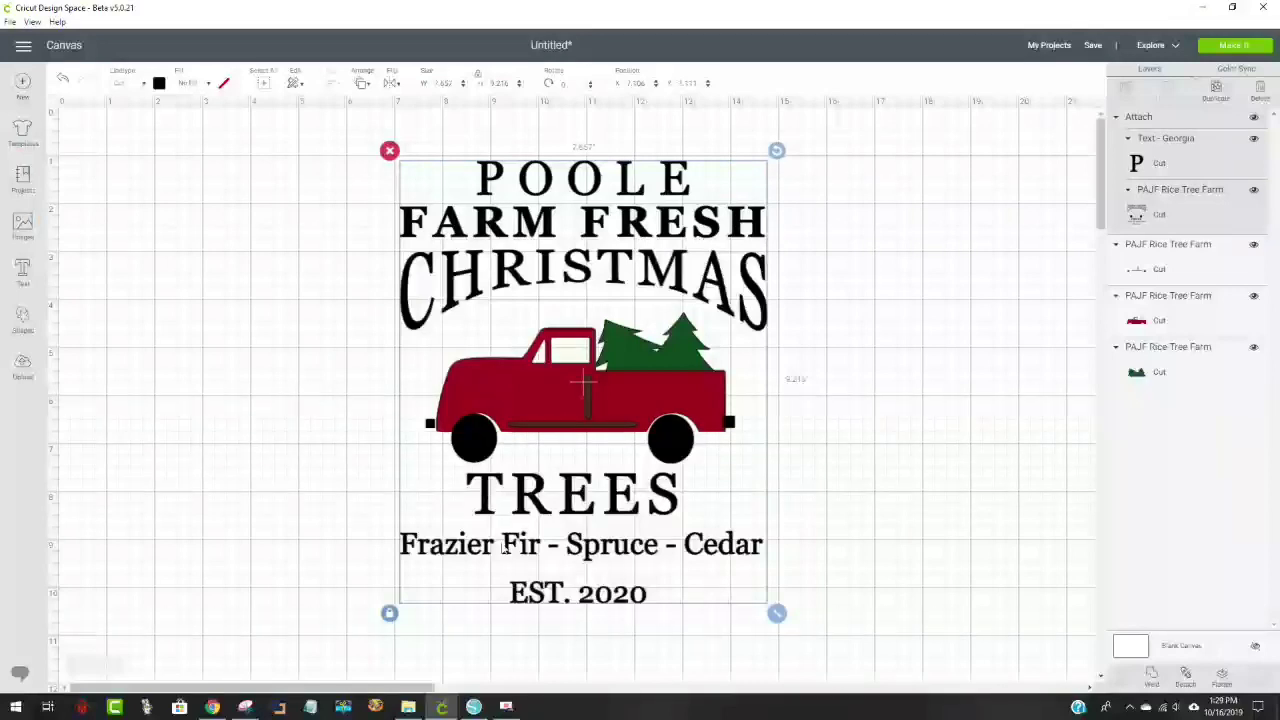
Switch to Silhouette Studio and move the whole truck design off the mat, into the empty area to its left
{"action": "left_click", "coordinate": [476, 708]}
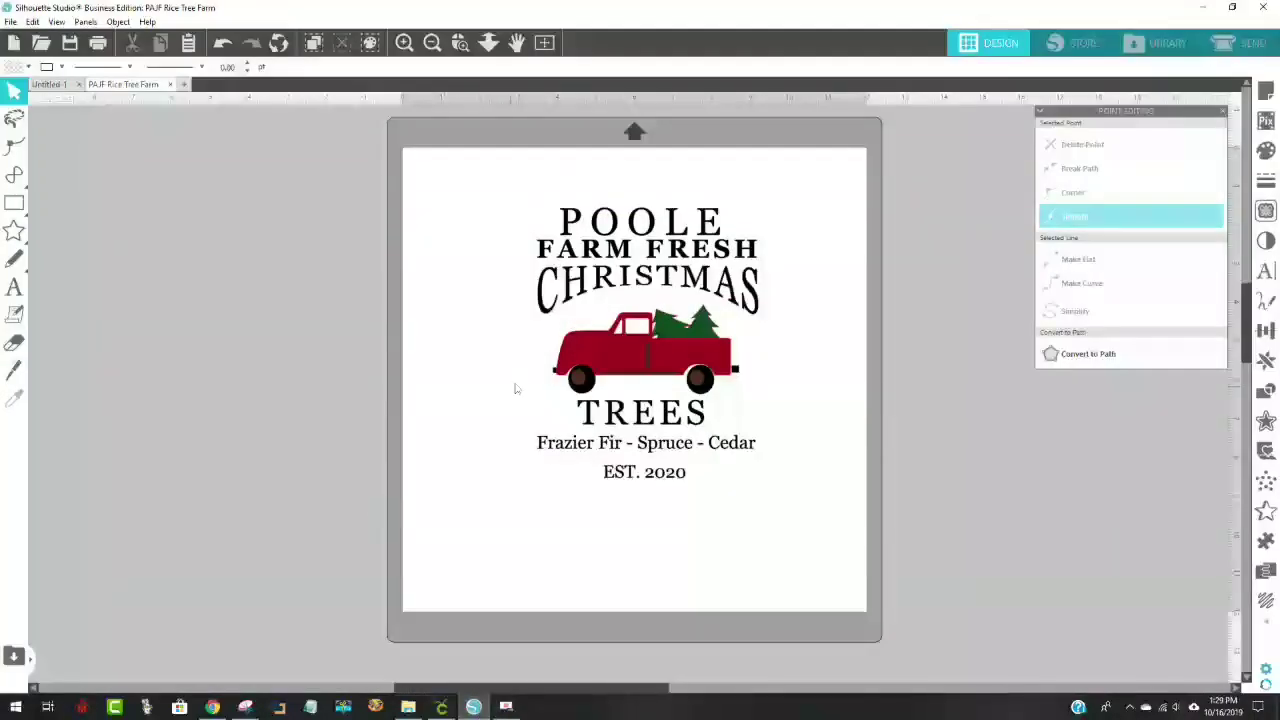
{"action": "left_click_drag", "start_coordinate": [664, 283], "coordinate": [231, 278]}
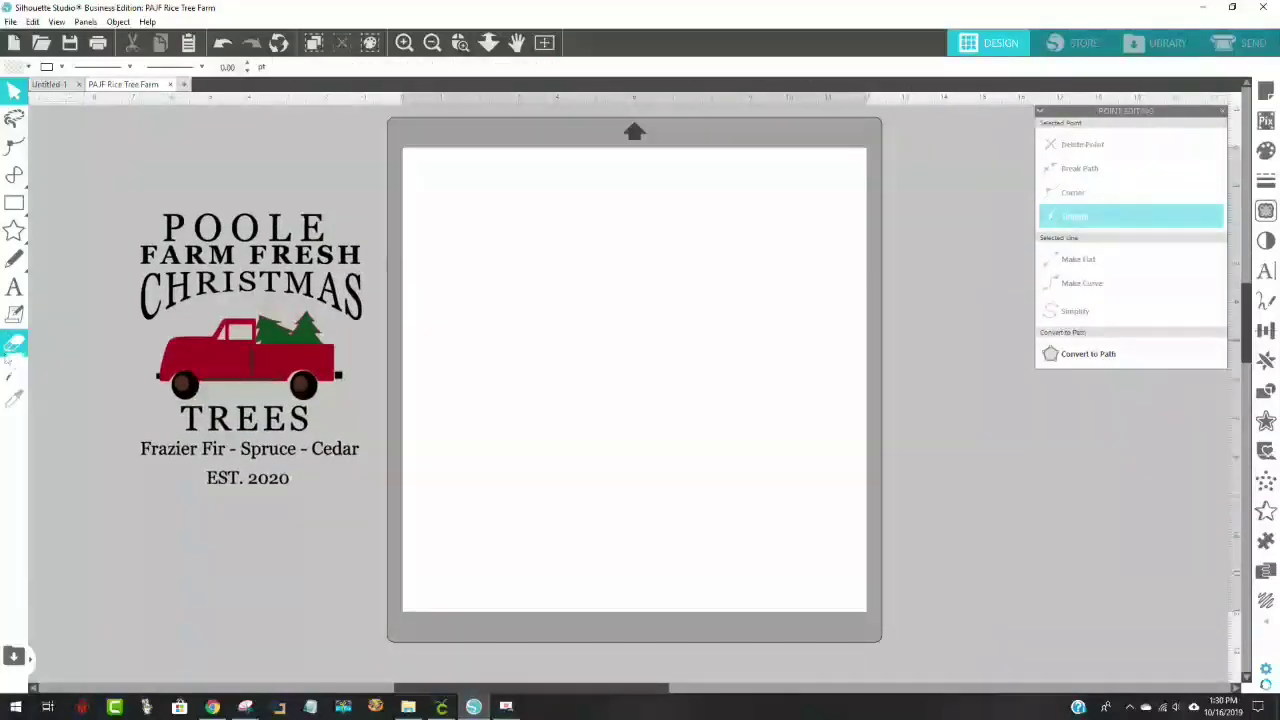
Add a text object reading CHRISTMAS in capital letters on the empty mat
{"action": "left_click", "coordinate": [14, 287]}
{"action": "left_click", "coordinate": [514, 323]}
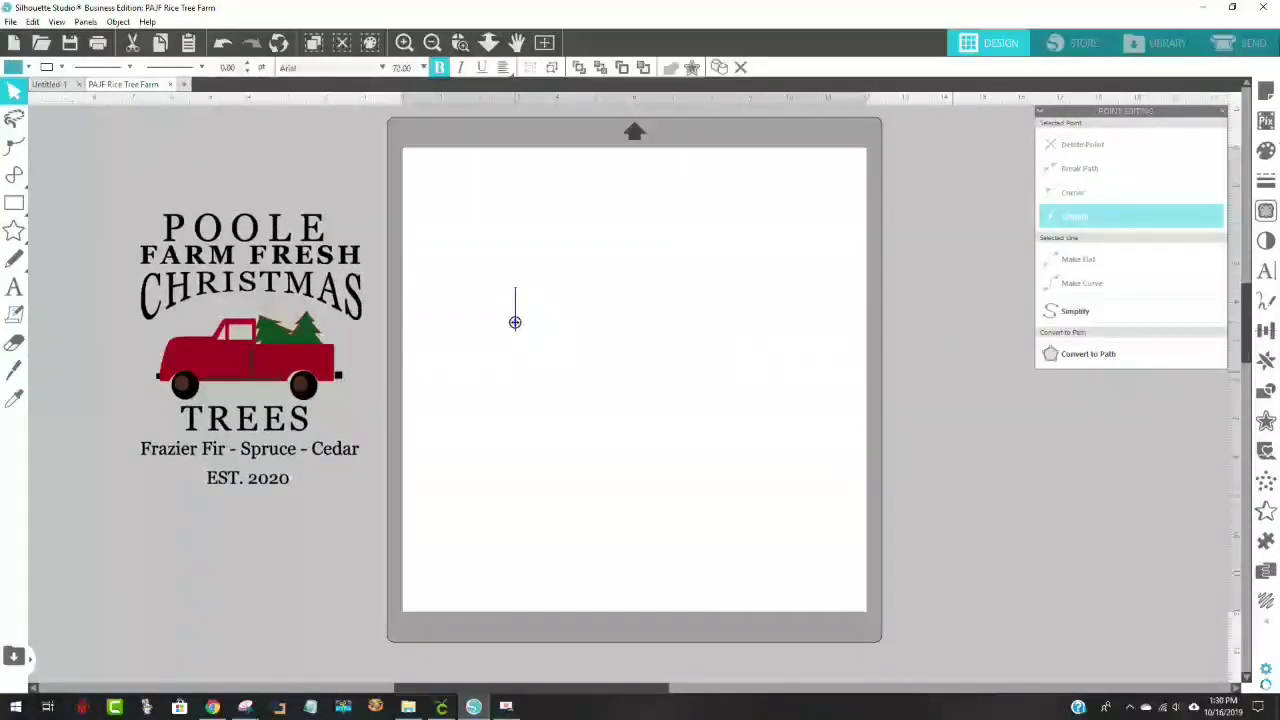
{"action": "type", "text": "chri"}
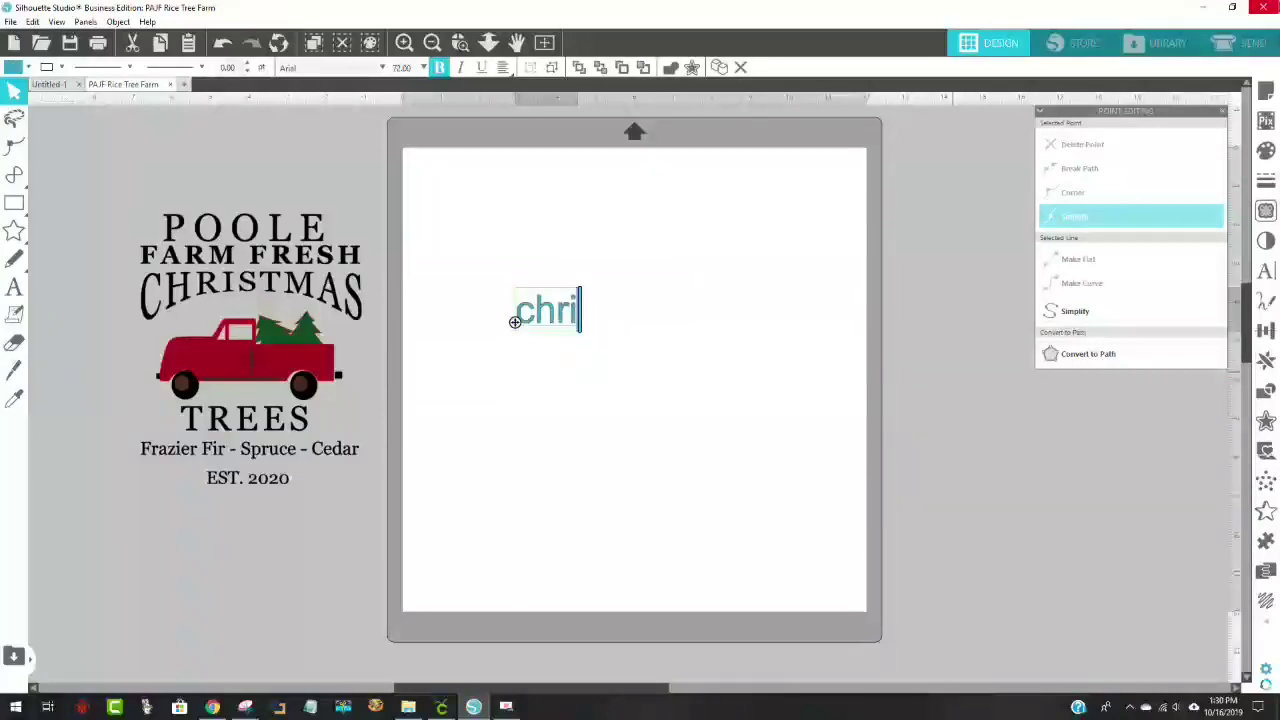
{"action": "key", "text": "BackSpace"}
{"action": "key", "text": "BackSpace"}
{"action": "key", "text": "BackSpace"}
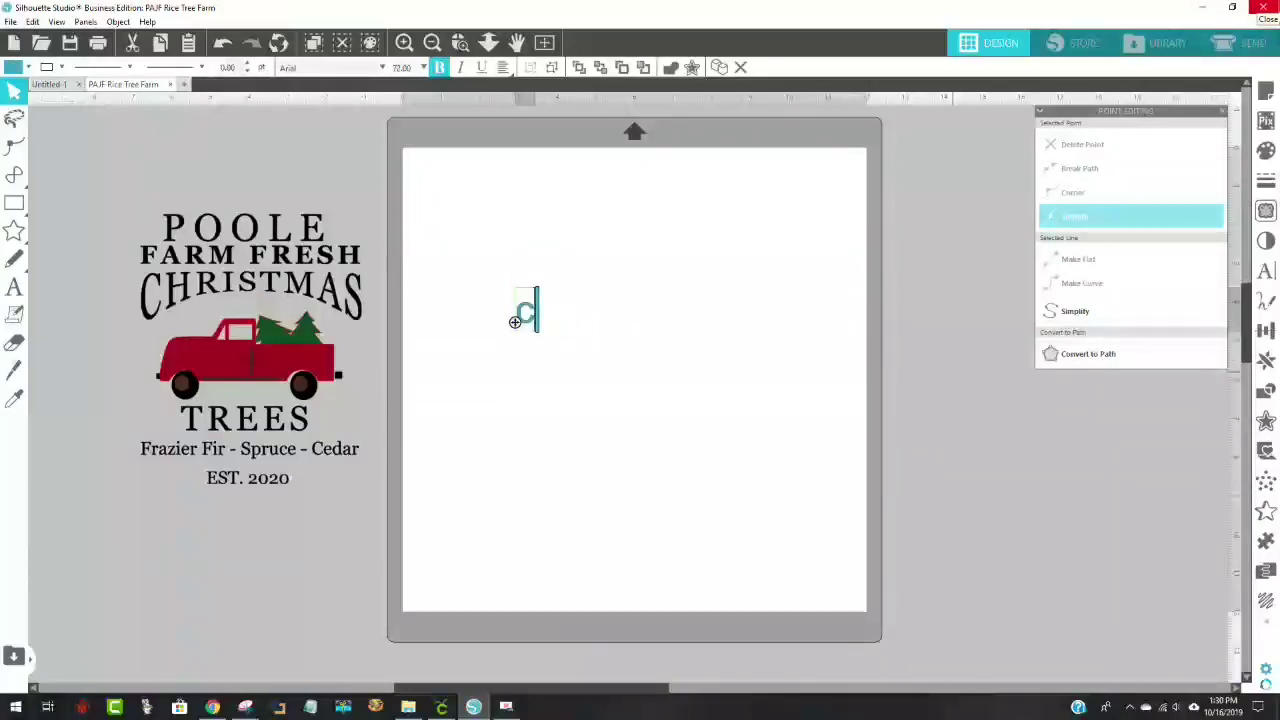
{"action": "key", "text": "BackSpace"}
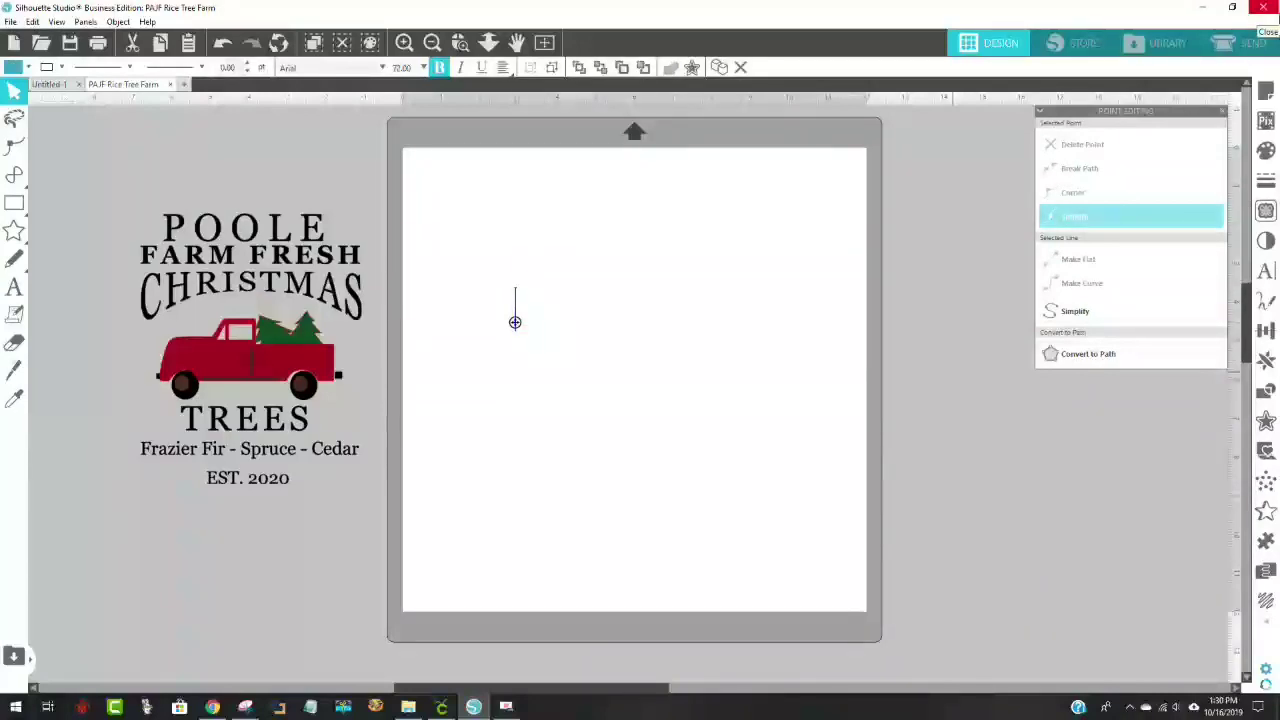
{"action": "type", "text": "CHRIS"}
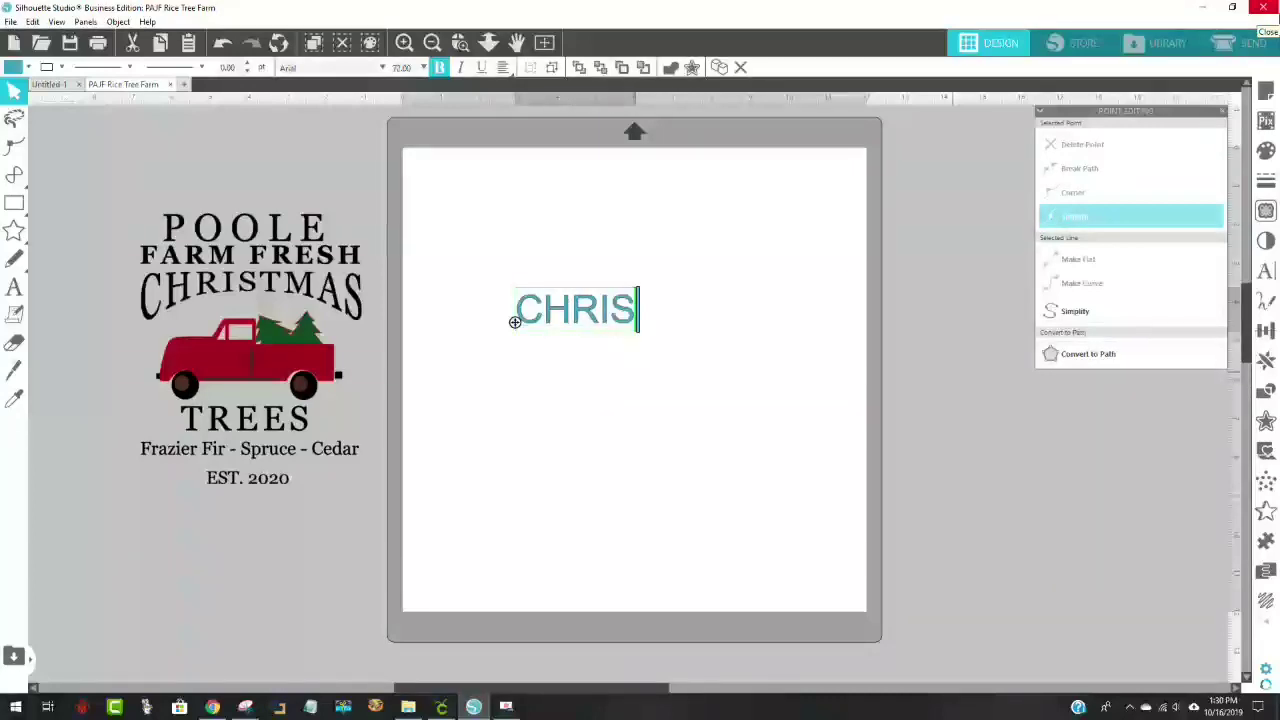
{"action": "type", "text": "TMAS"}
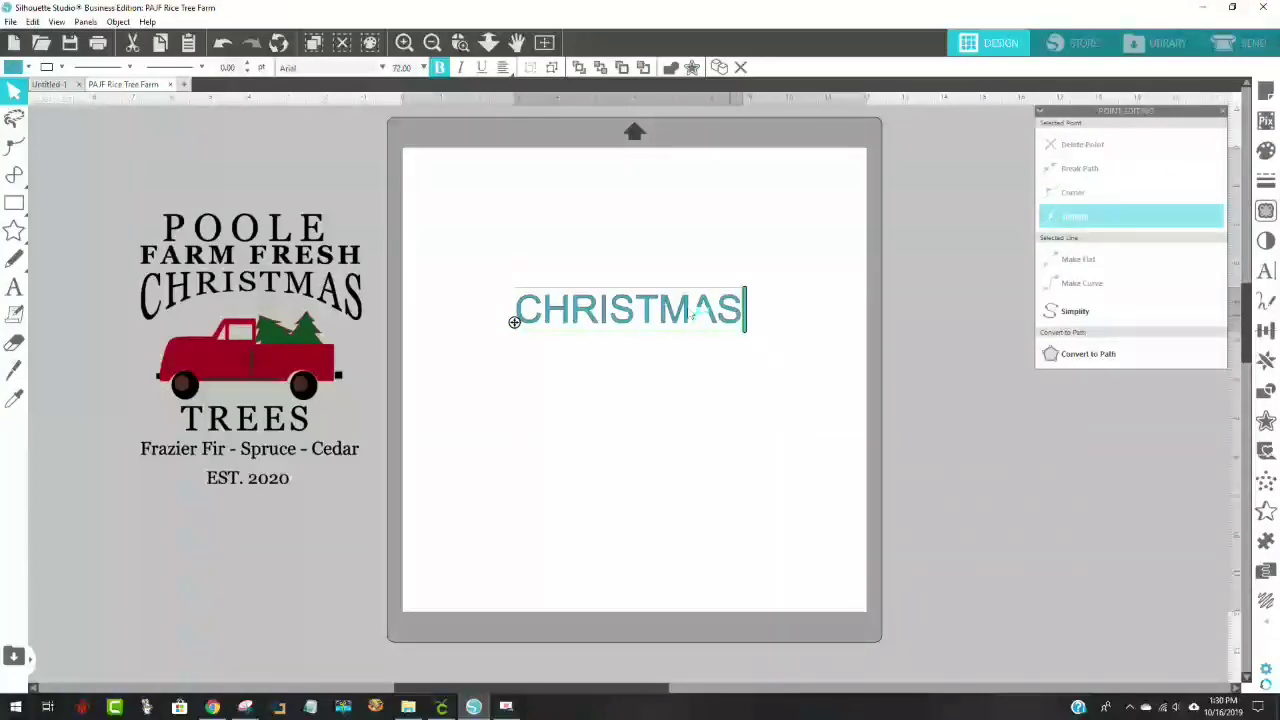
Apply a warp to the CHRISTMAS text and divide the warp grid into 3 columns
{"action": "left_click_drag", "start_coordinate": [744, 310], "coordinate": [516, 290]}
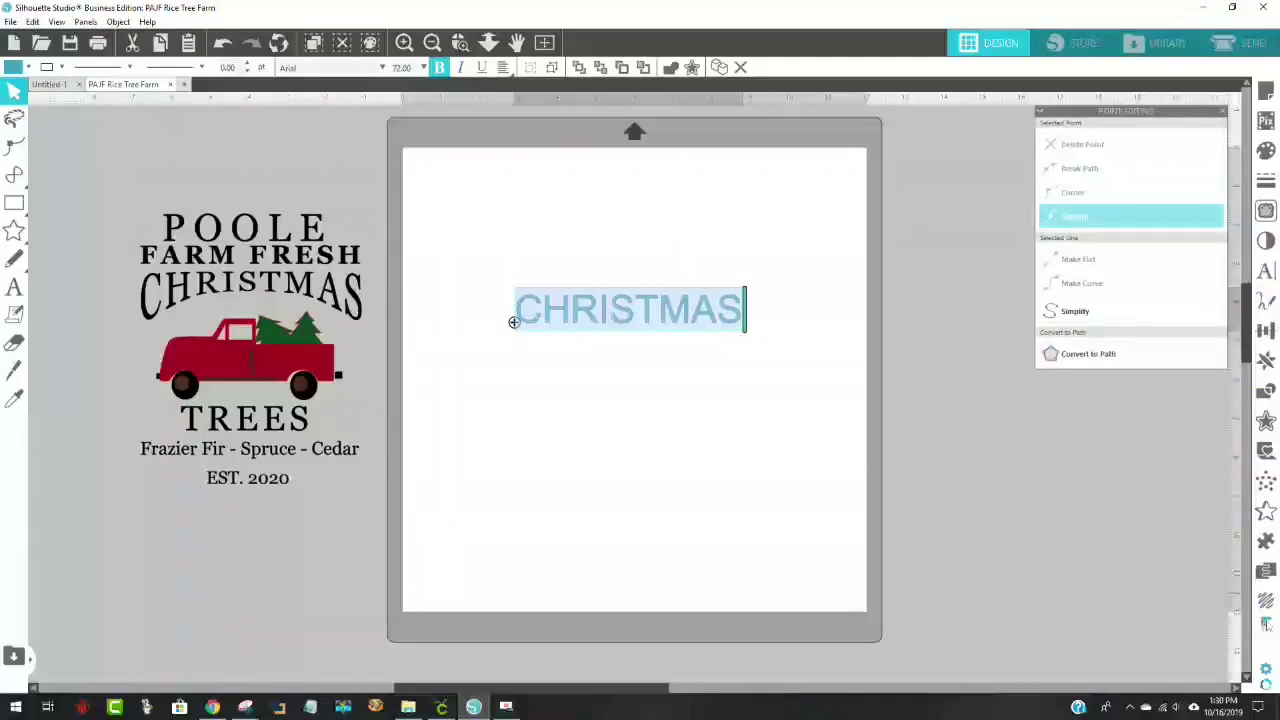
{"action": "mouse_move", "coordinate": [1266, 624]}
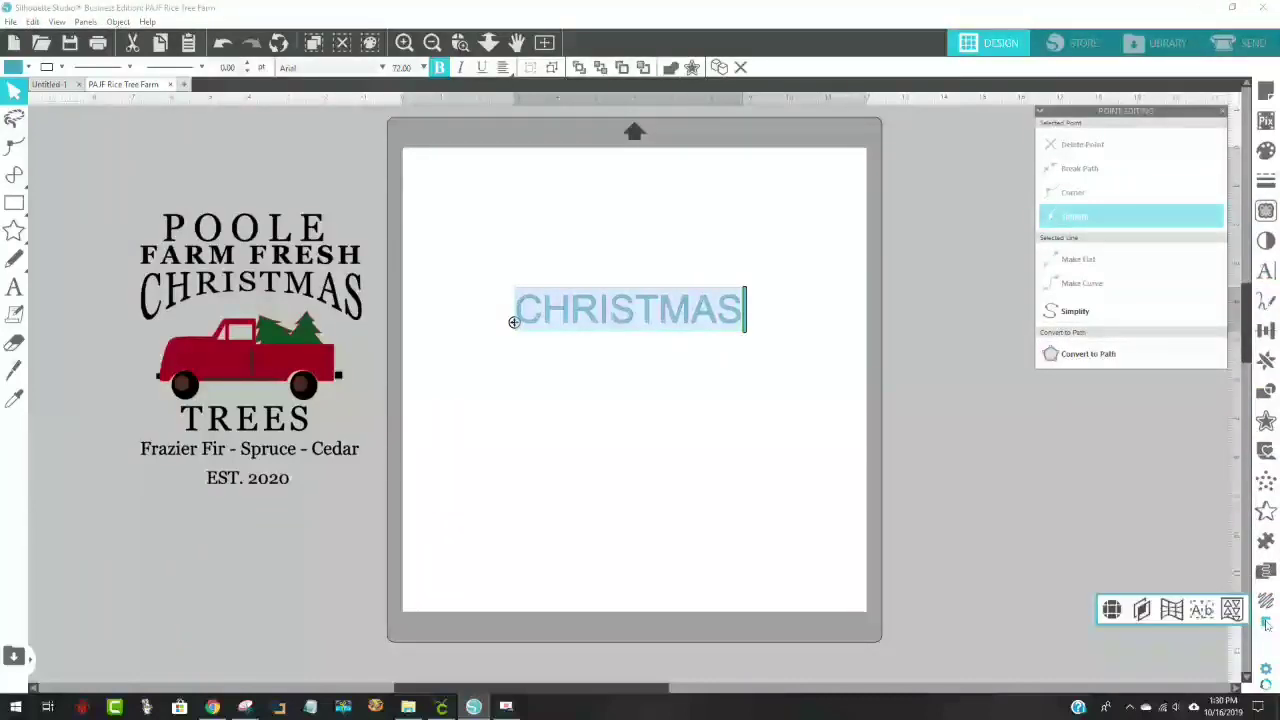
{"action": "left_click", "coordinate": [1172, 610]}
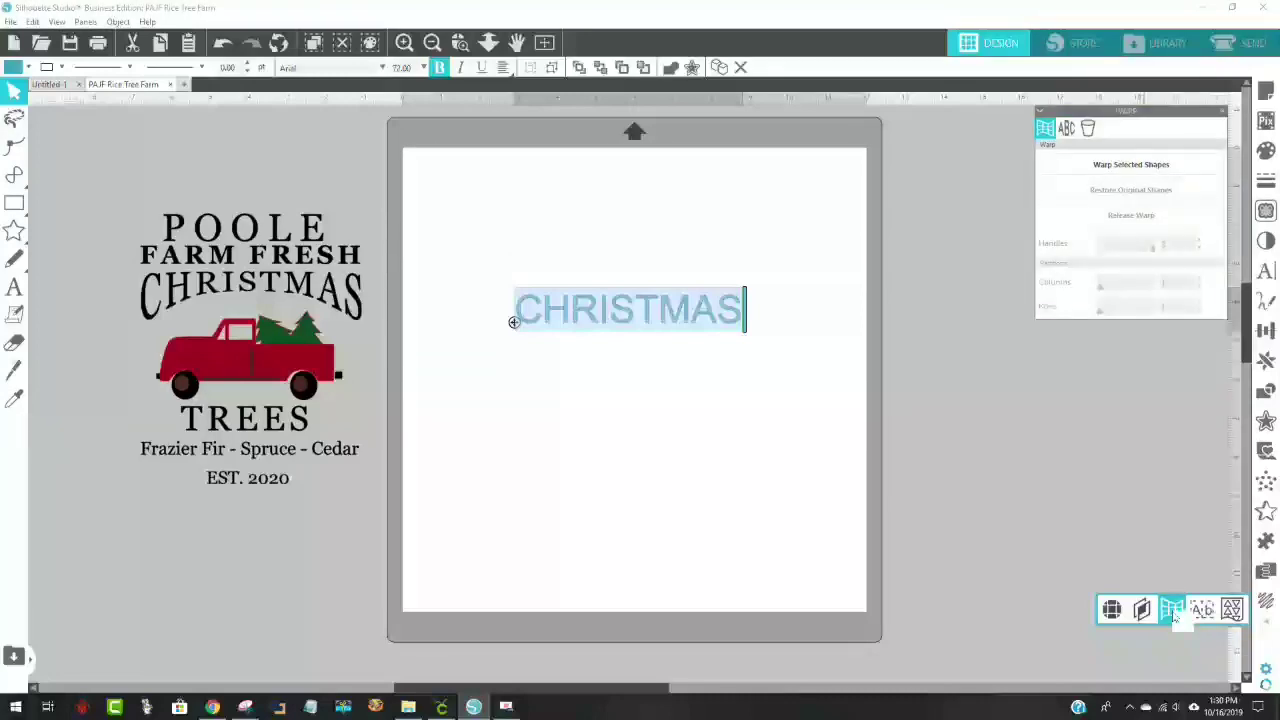
{"action": "left_click", "coordinate": [683, 374]}
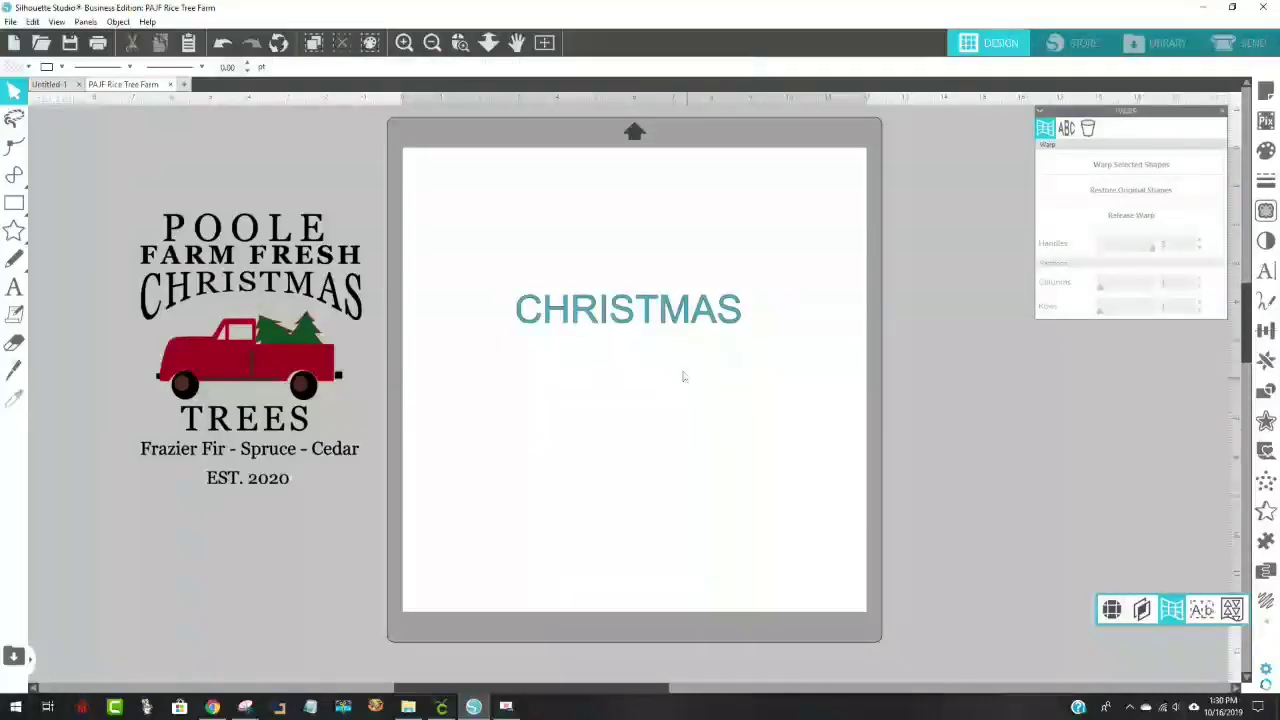
{"action": "left_click", "coordinate": [660, 318]}
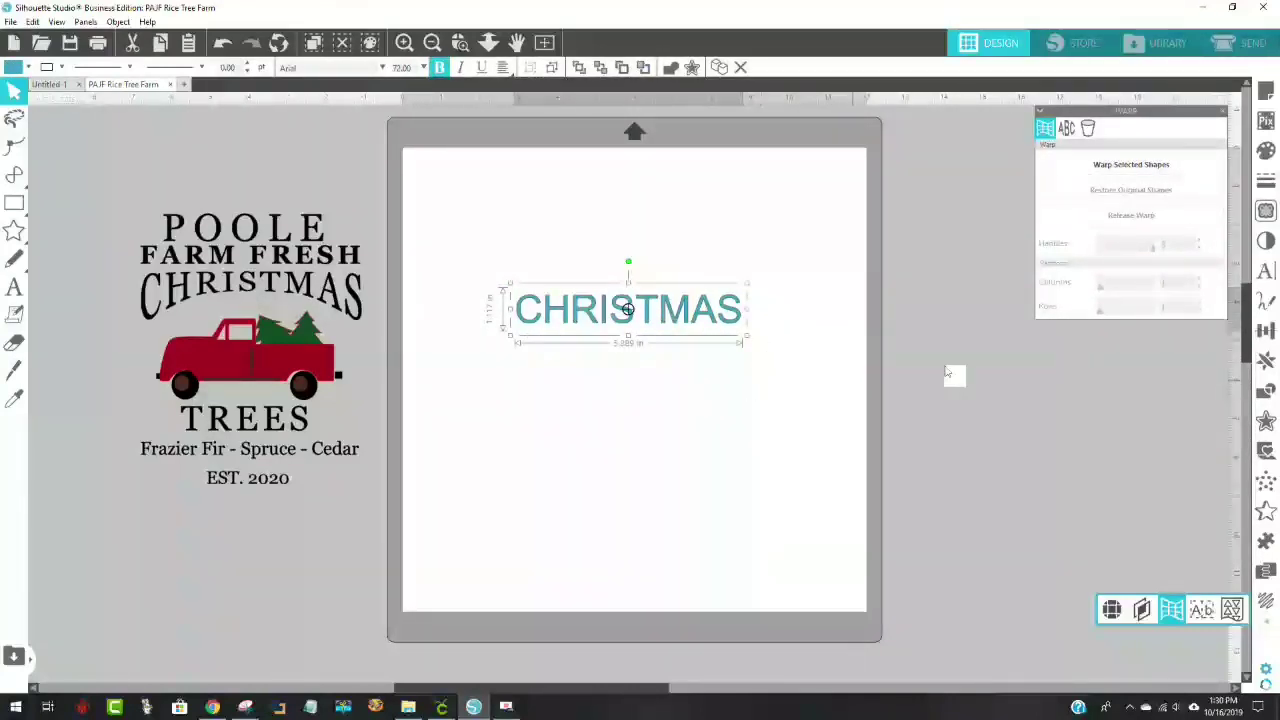
{"action": "left_click", "coordinate": [1136, 166]}
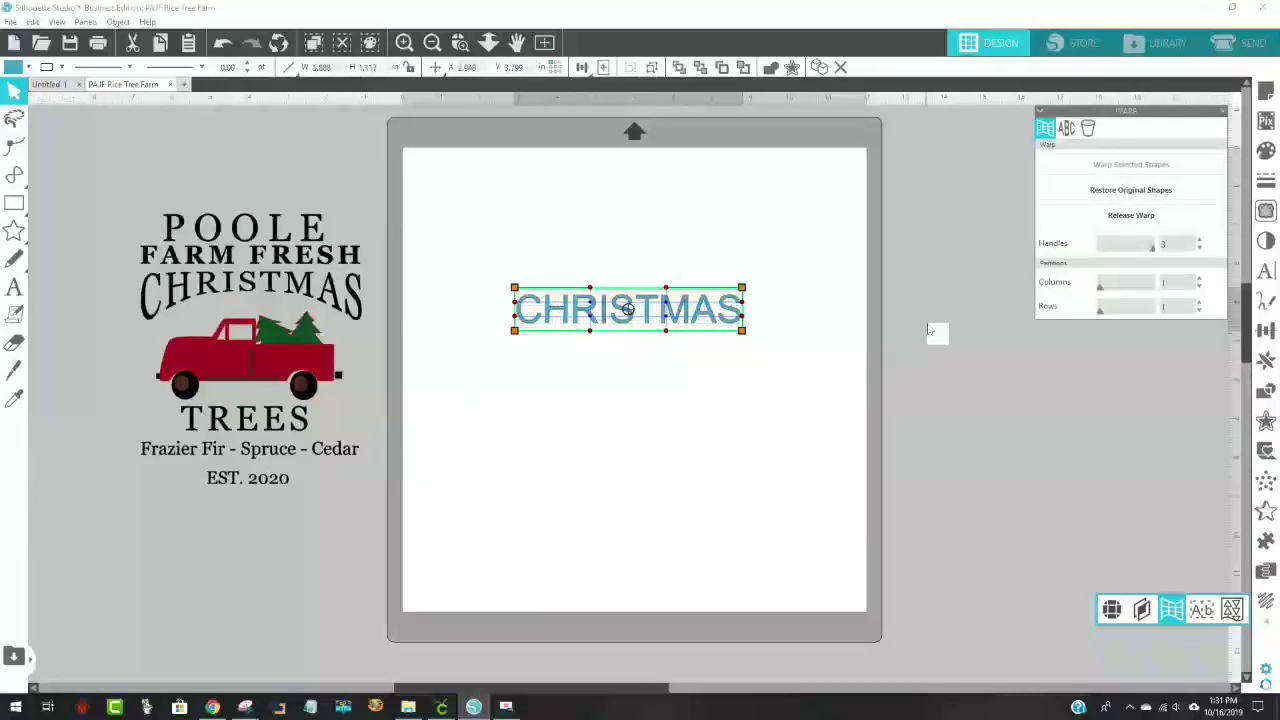
{"action": "left_click", "coordinate": [1200, 280]}
{"action": "left_click", "coordinate": [1200, 280]}
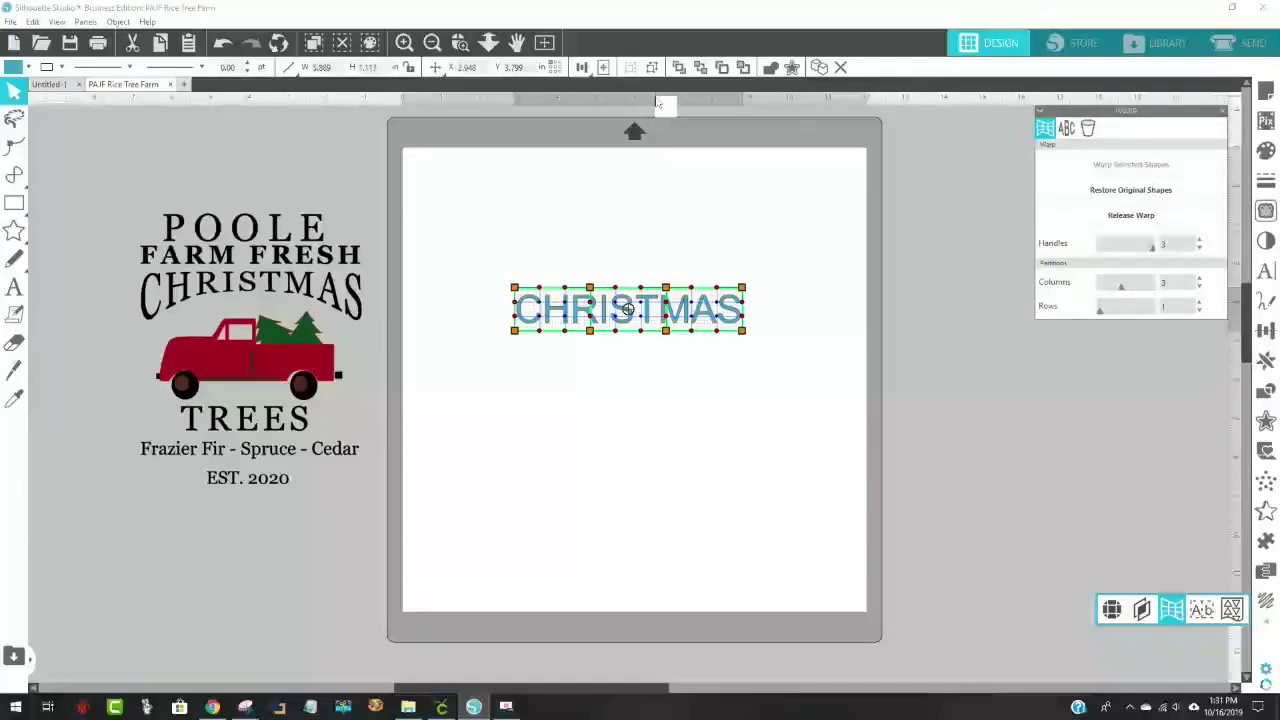
Warp the CHRISTMAS text by pulling both lower outer corners of its warp grid down an equal distance so the end letters stretch
{"action": "left_click_drag", "start_coordinate": [657, 103], "coordinate": [649, 366]}
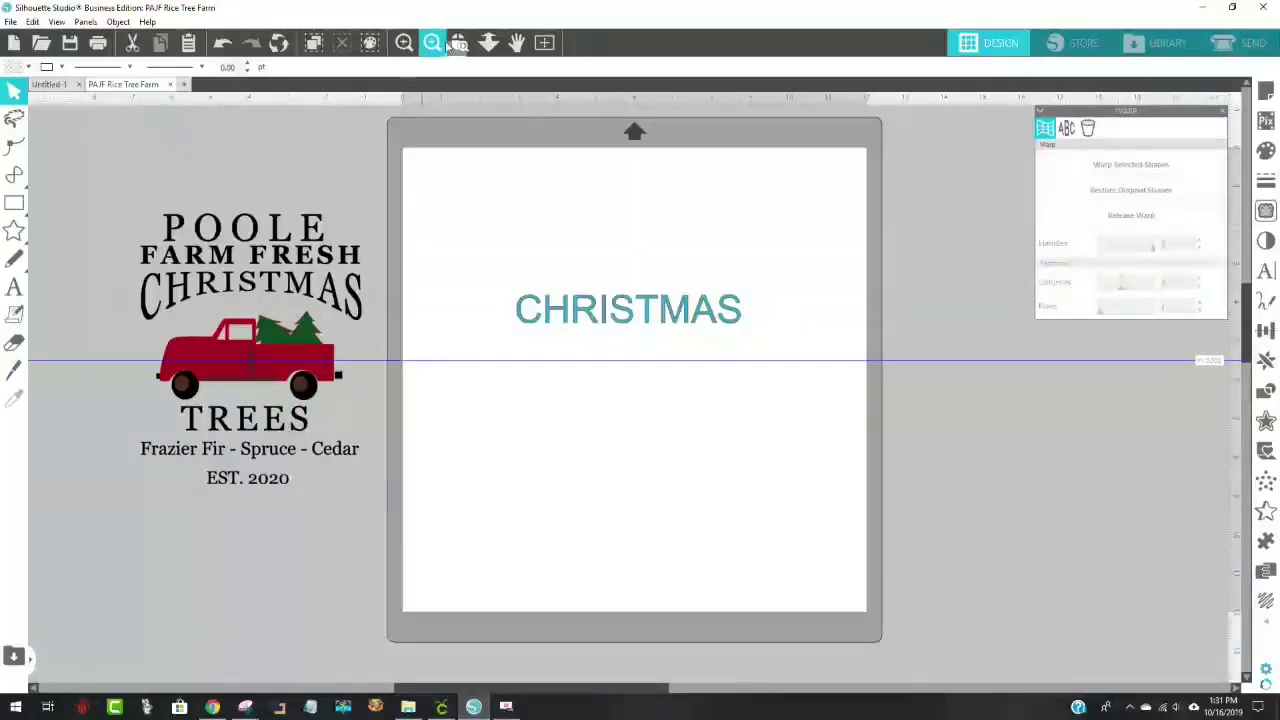
{"action": "left_click_drag", "start_coordinate": [437, 157], "coordinate": [945, 500]}
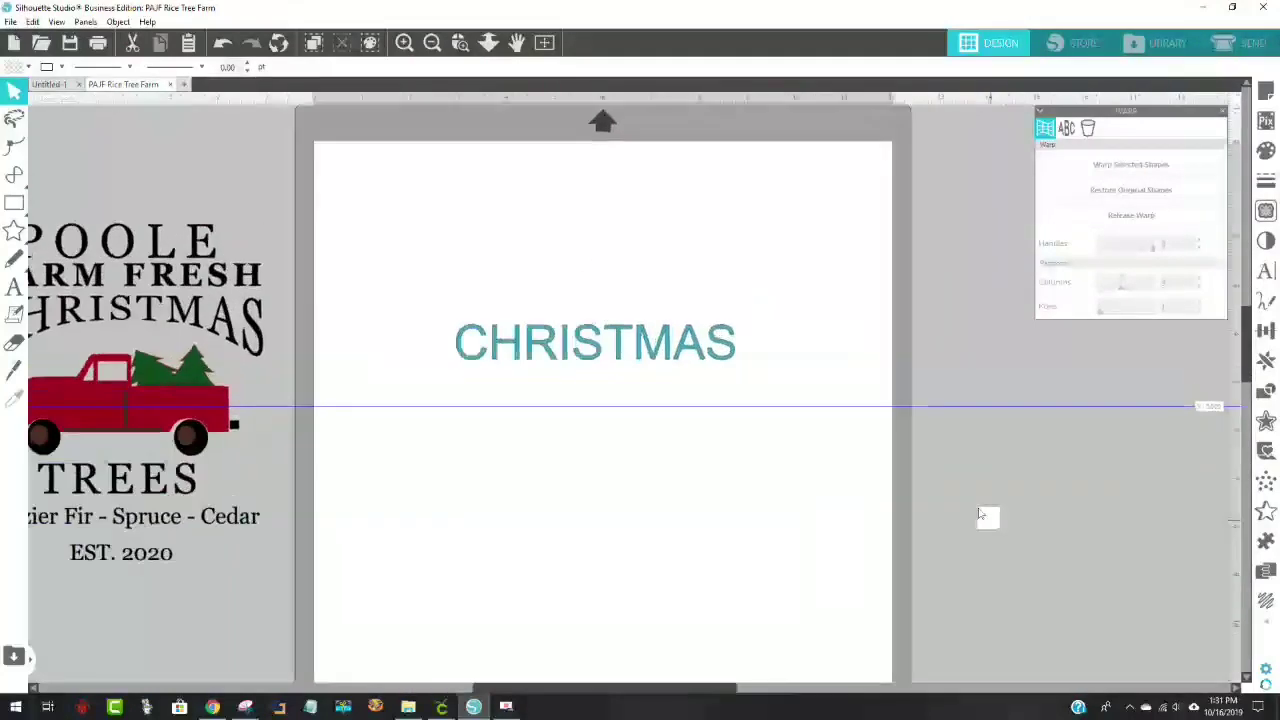
{"action": "mouse_move", "coordinate": [591, 448]}
{"action": "left_mouse_down"}
{"action": "mouse_move", "coordinate": [586, 466]}
{"action": "mouse_move", "coordinate": [574, 436]}
{"action": "left_mouse_up"}
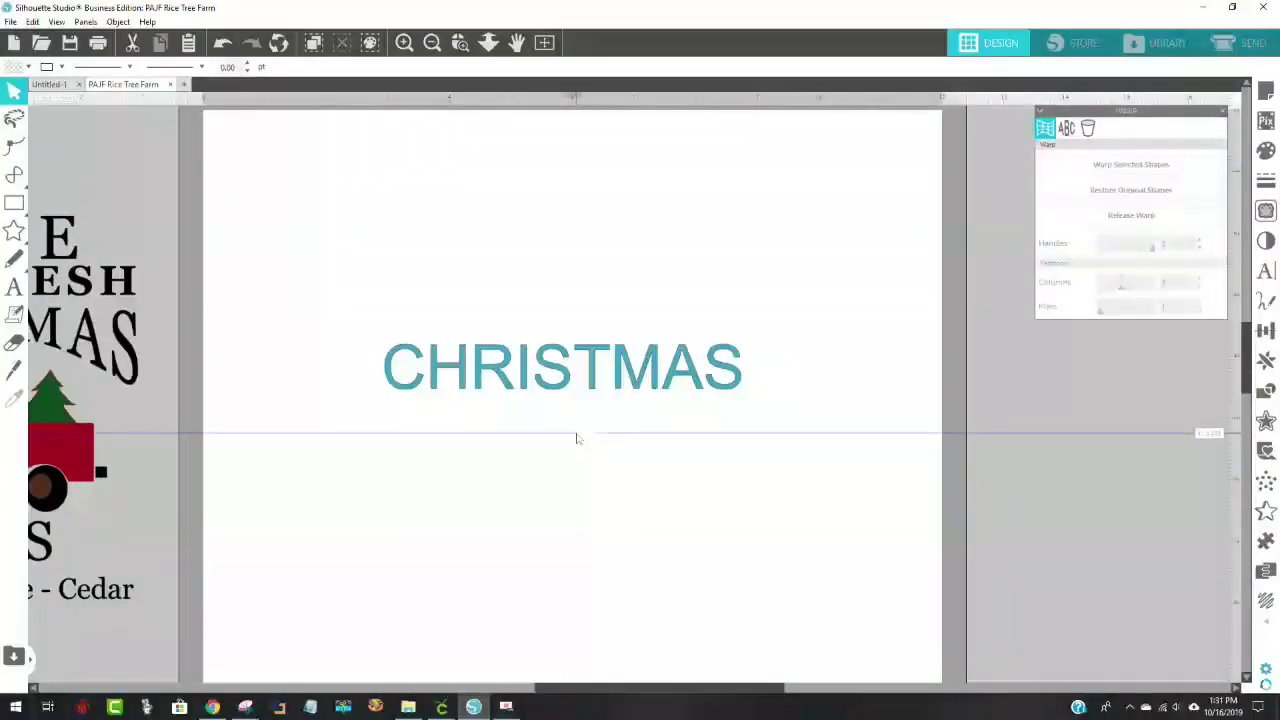
{"action": "left_click", "coordinate": [586, 367]}
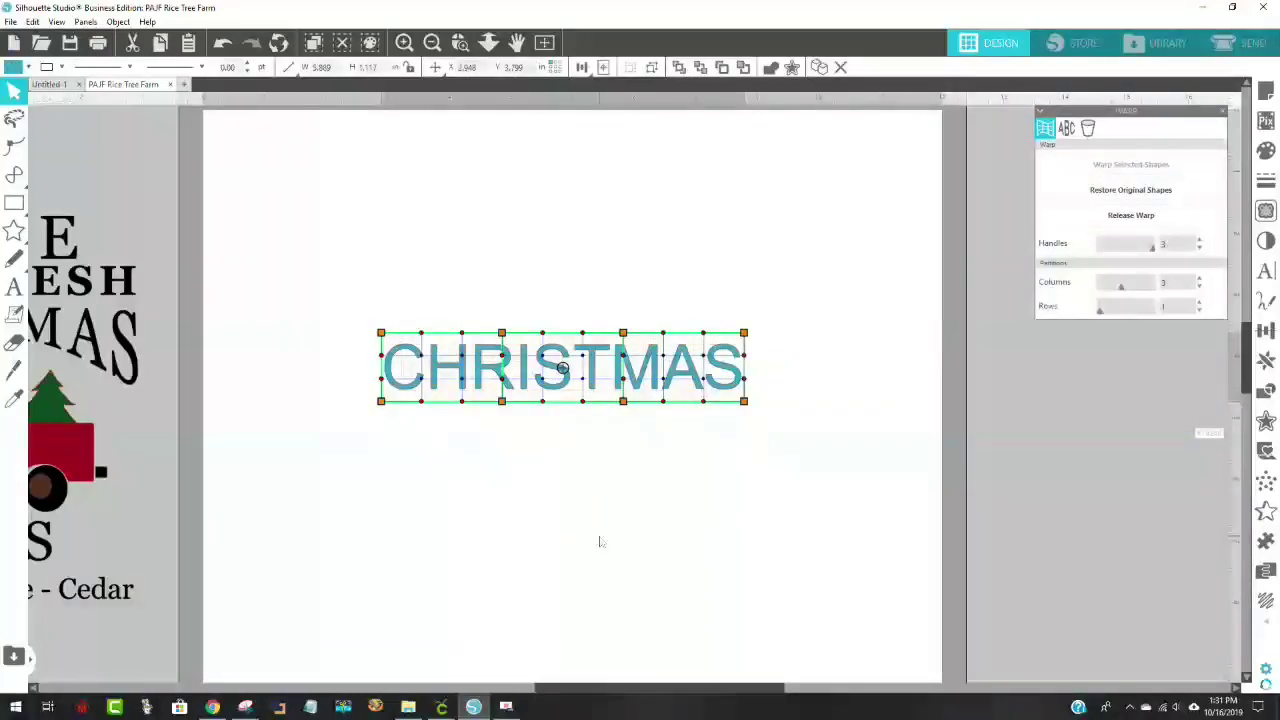
{"action": "left_click", "coordinate": [671, 486]}
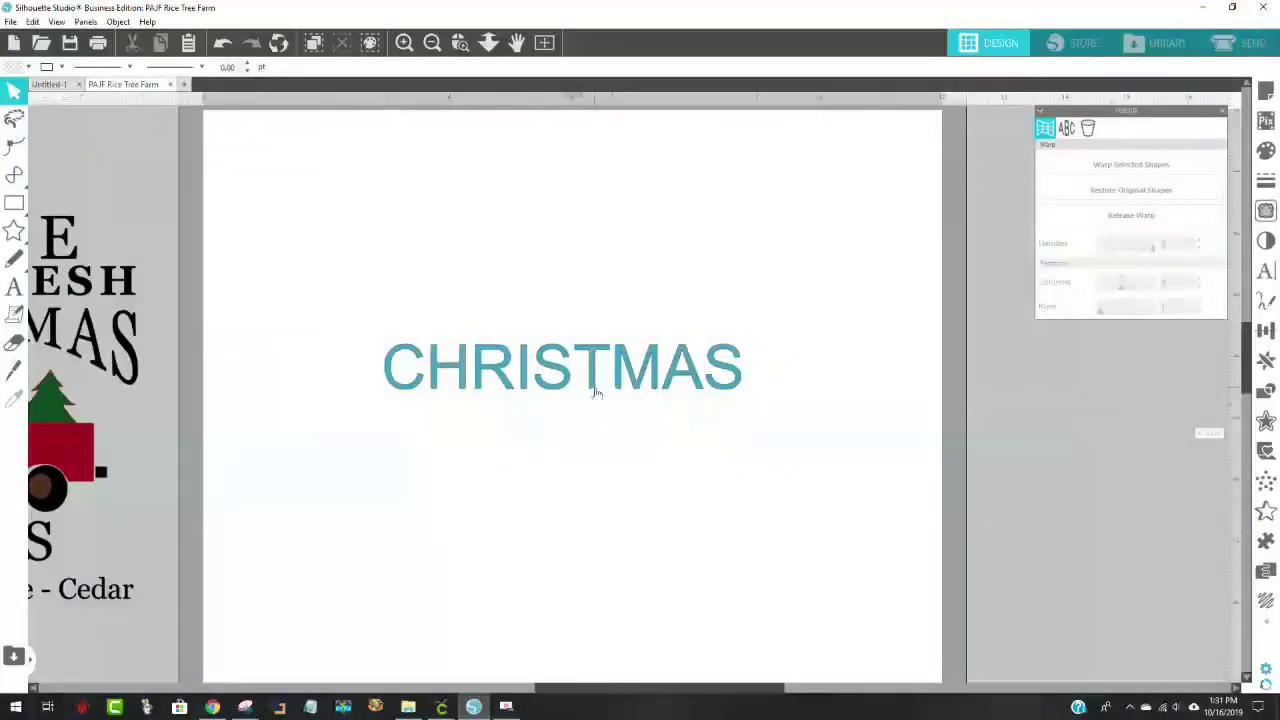
{"action": "left_click", "coordinate": [594, 391]}
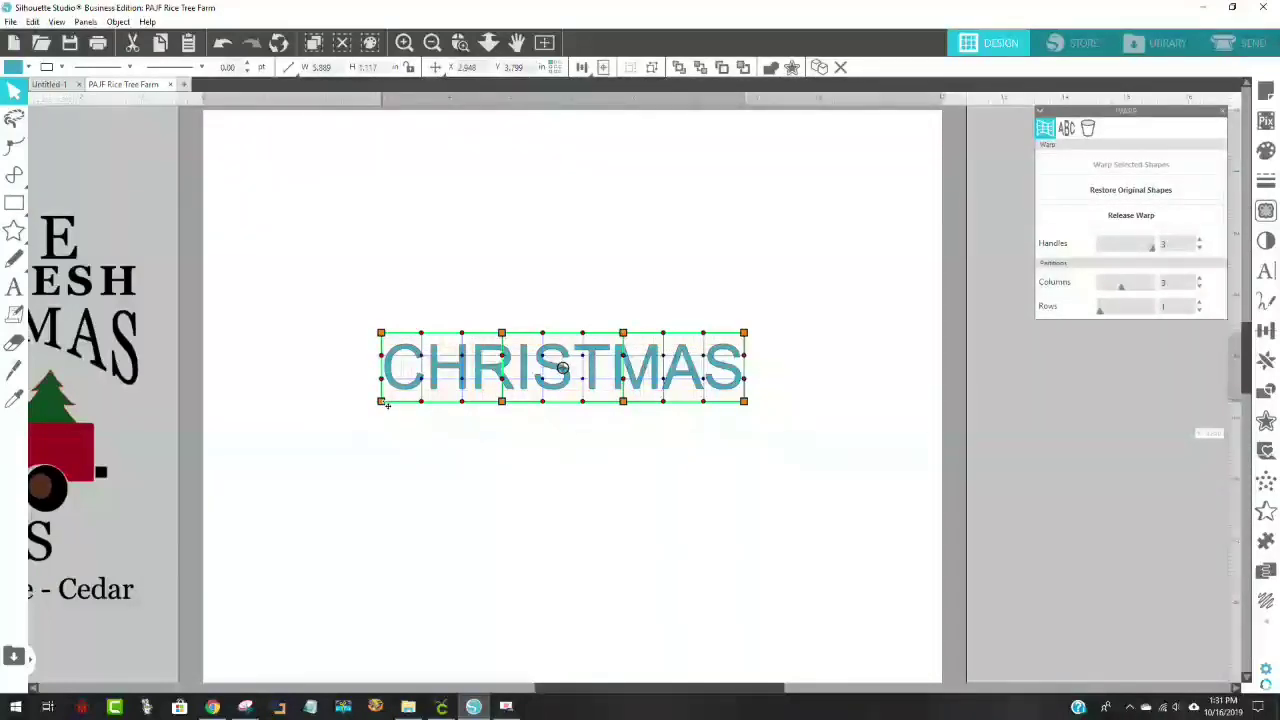
{"action": "left_click_drag", "start_coordinate": [383, 402], "coordinate": [384, 467]}
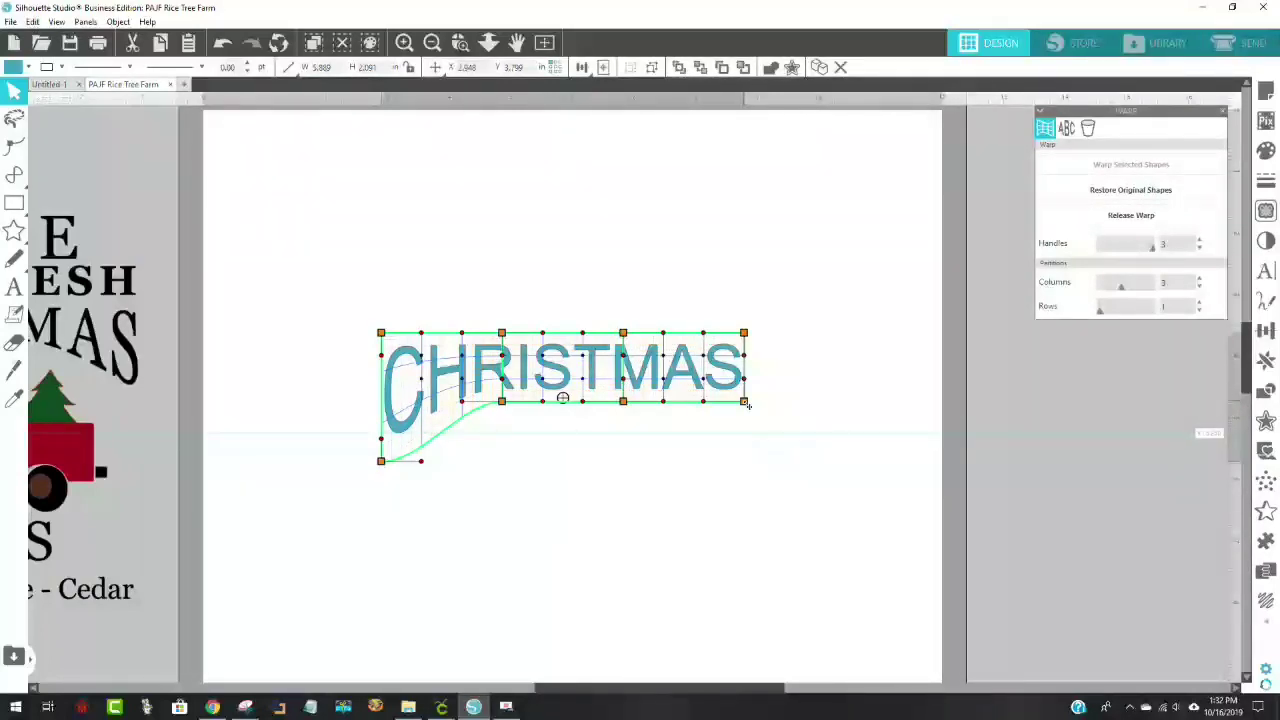
{"action": "left_click_drag", "start_coordinate": [745, 403], "coordinate": [746, 462]}
{"action": "left_click", "coordinate": [740, 500]}
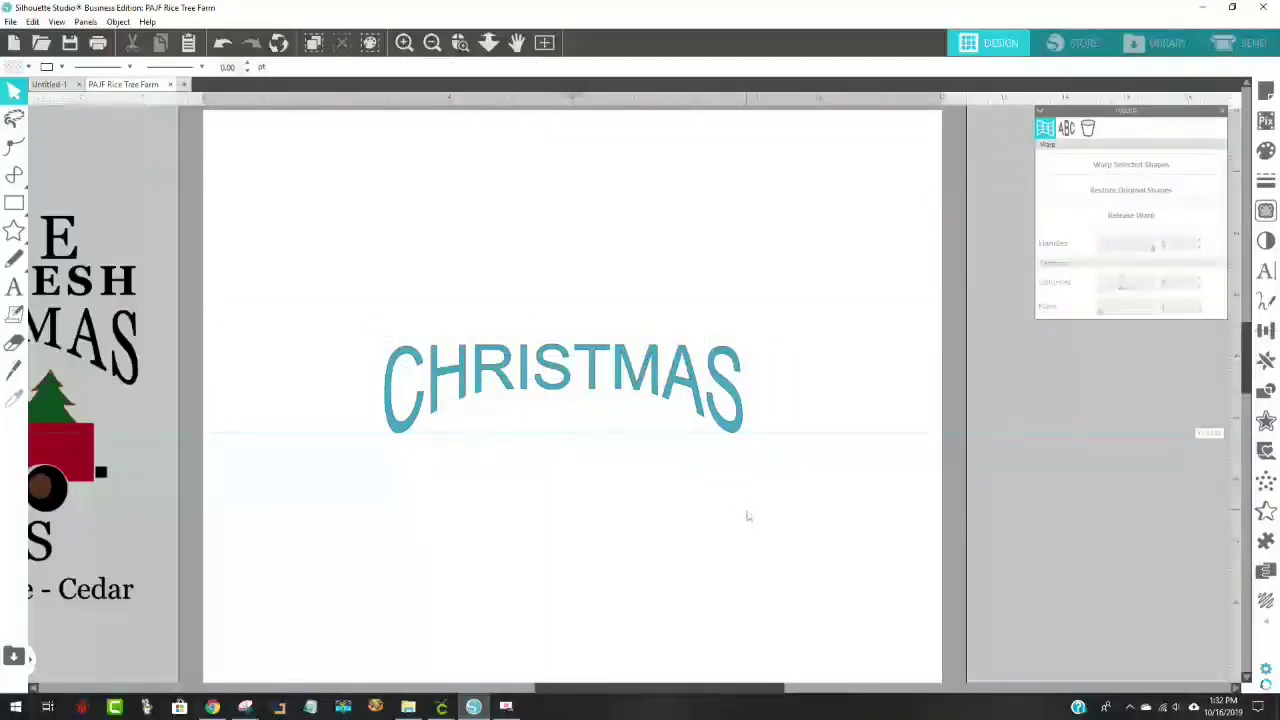
Fill the warped CHRISTMAS text with black
{"action": "left_click", "coordinate": [561, 395]}
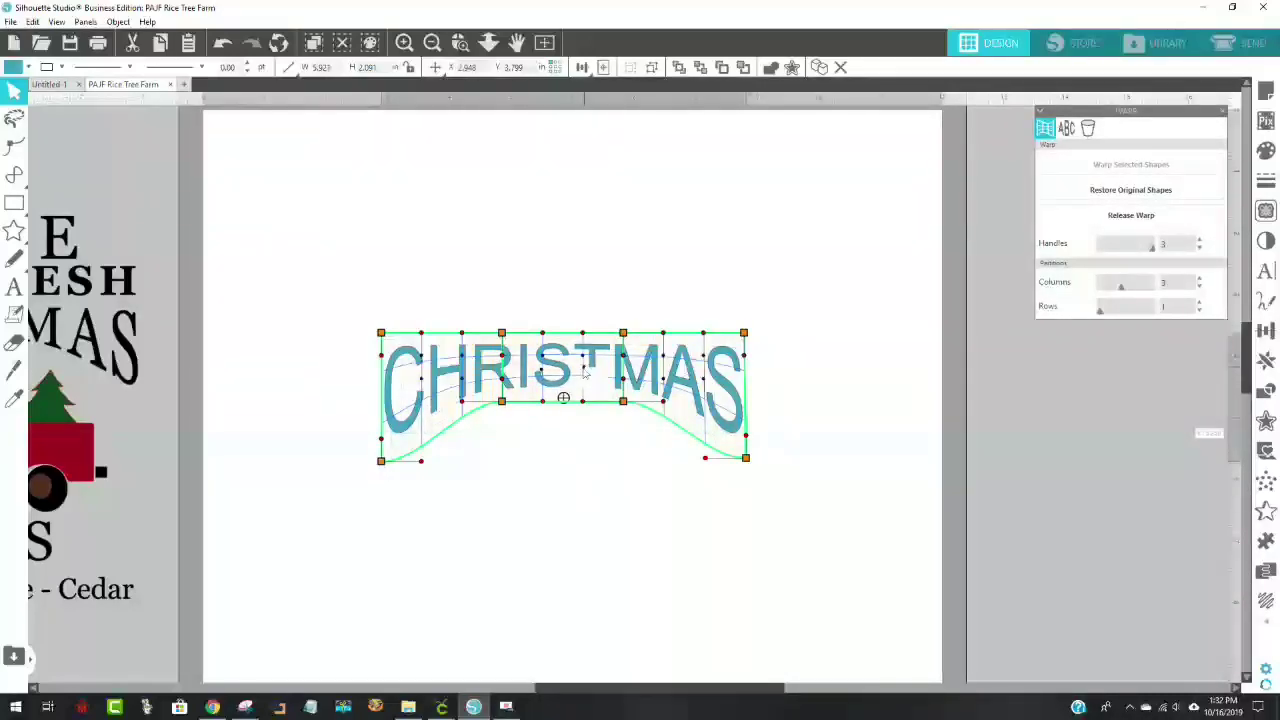
{"action": "left_click", "coordinate": [589, 314]}
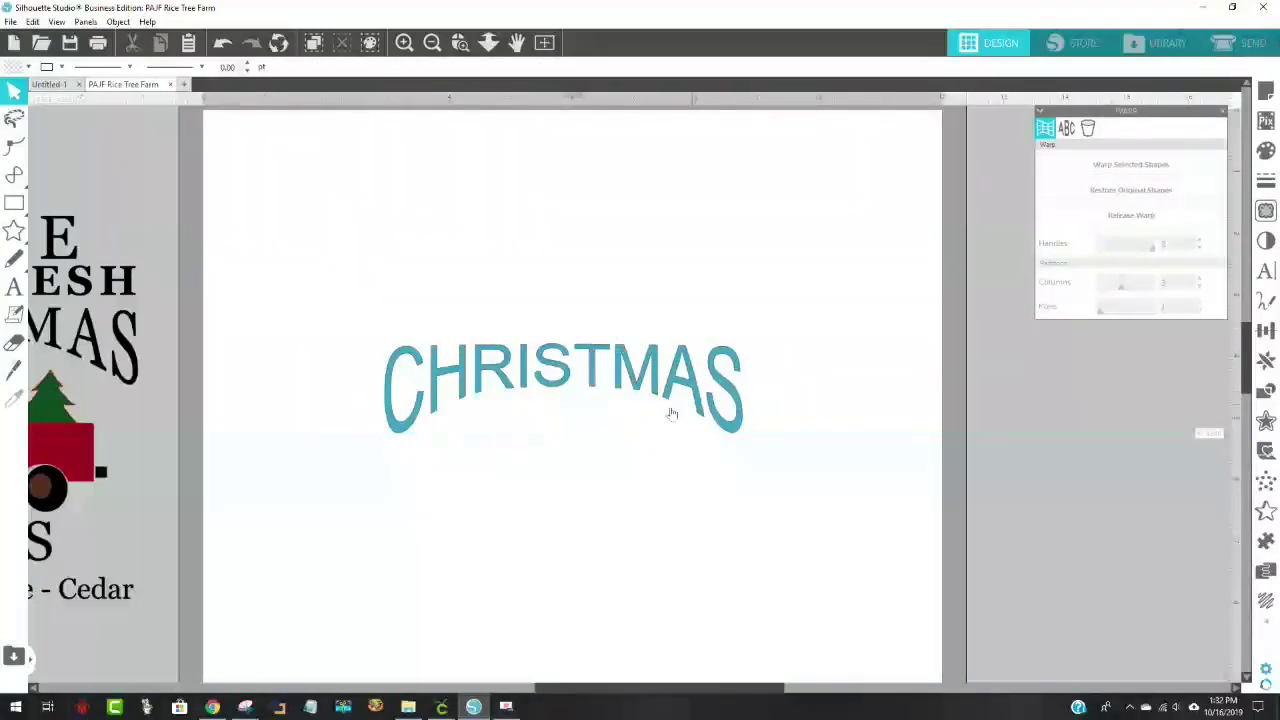
{"action": "left_click", "coordinate": [710, 453]}
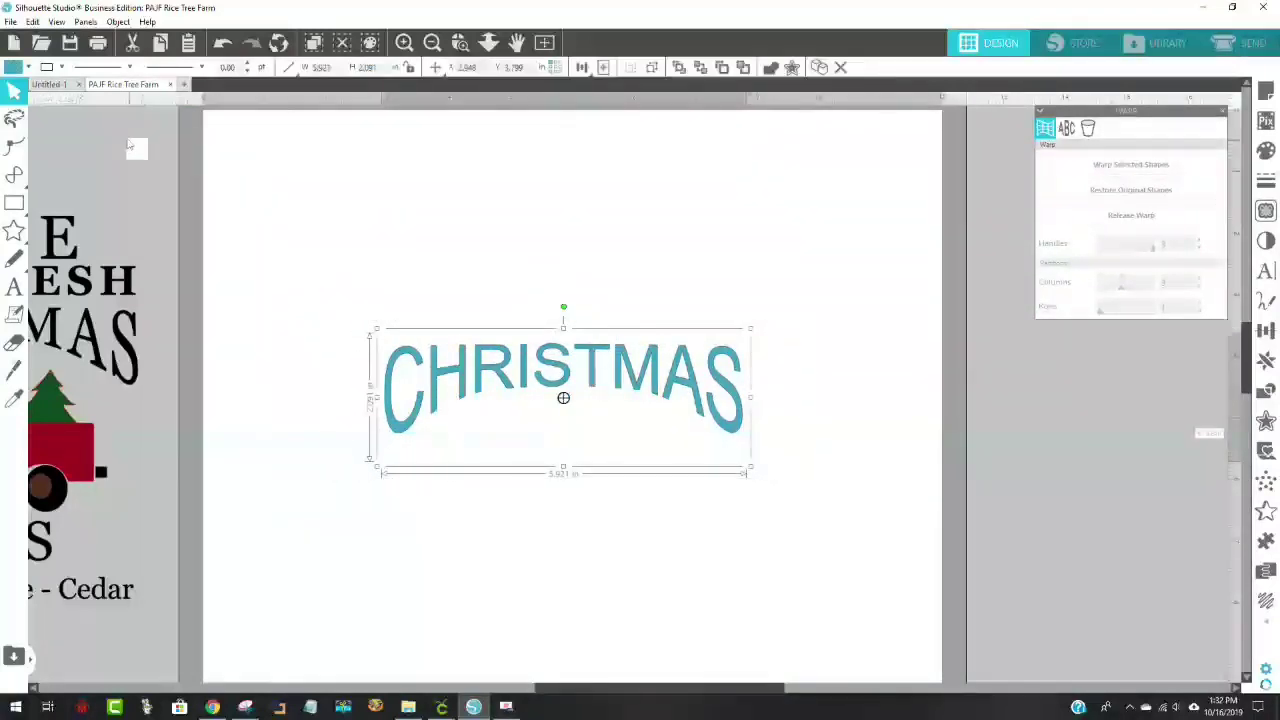
{"action": "left_click", "coordinate": [17, 68]}
{"action": "left_click", "coordinate": [14, 86]}
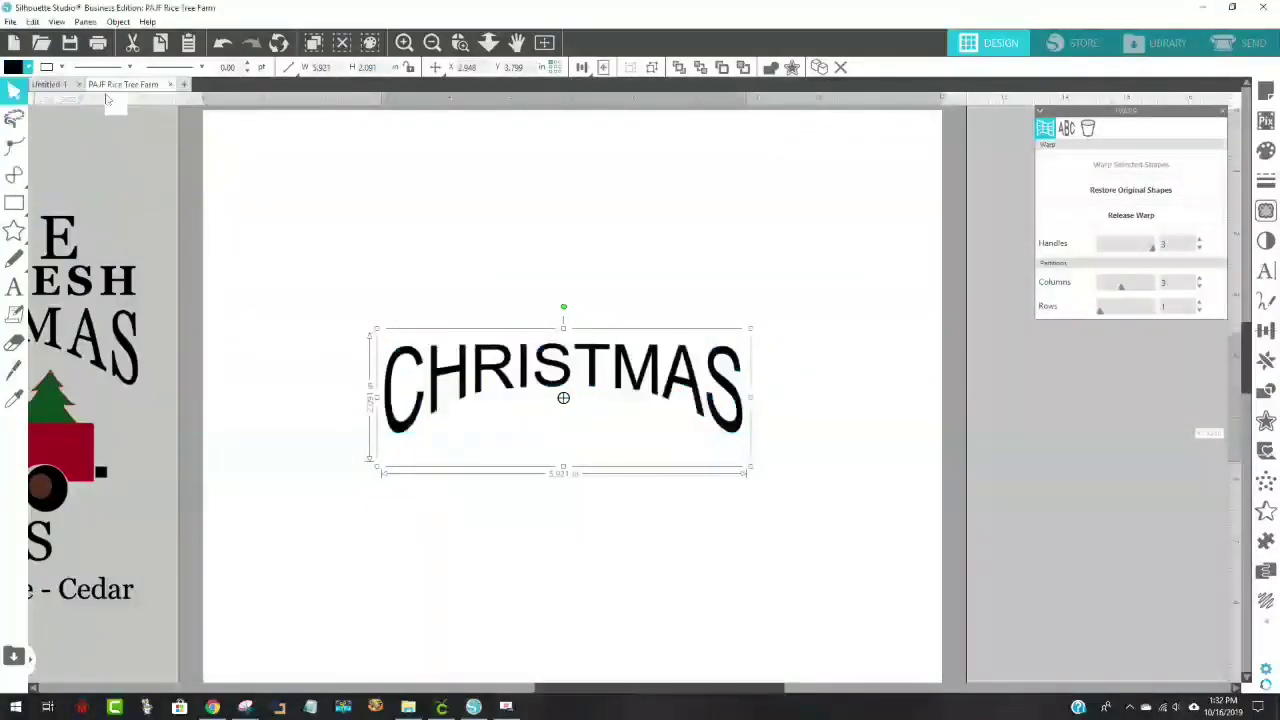
Delete the warped CHRISTMAS text from the mat
{"action": "left_click", "coordinate": [1003, 366]}
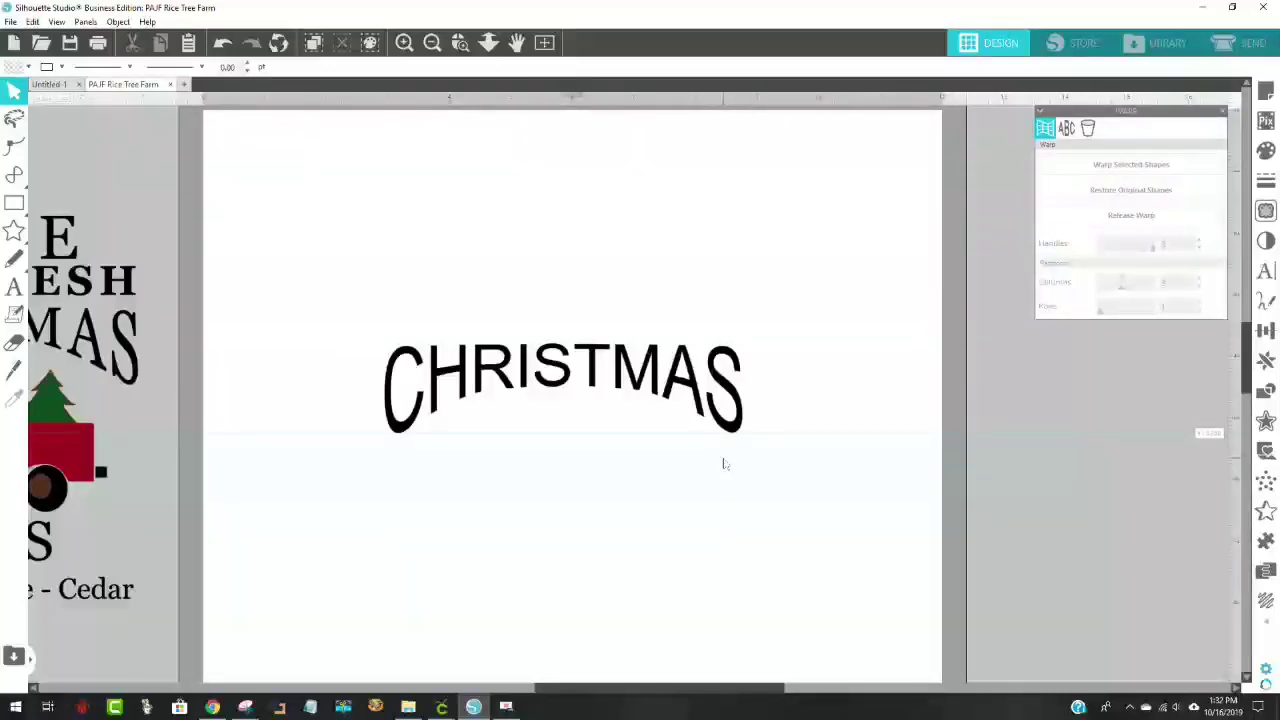
{"action": "left_click", "coordinate": [594, 387]}
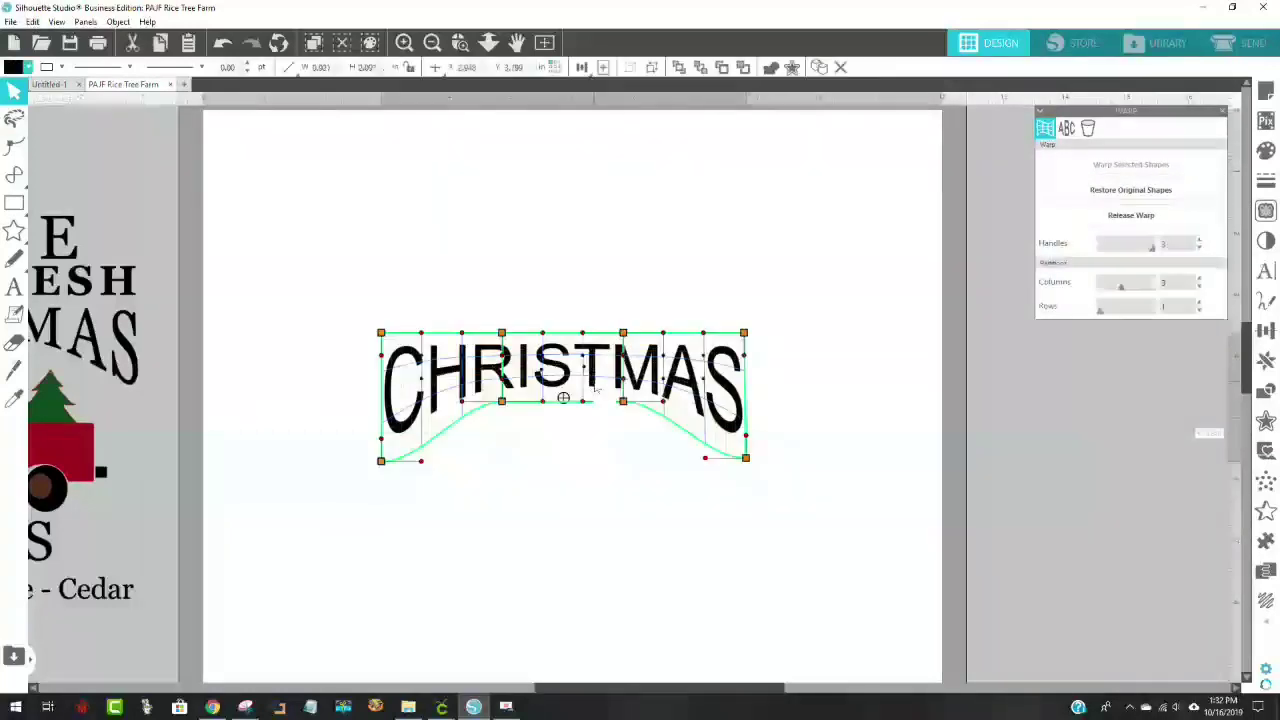
{"action": "key", "text": "Delete"}
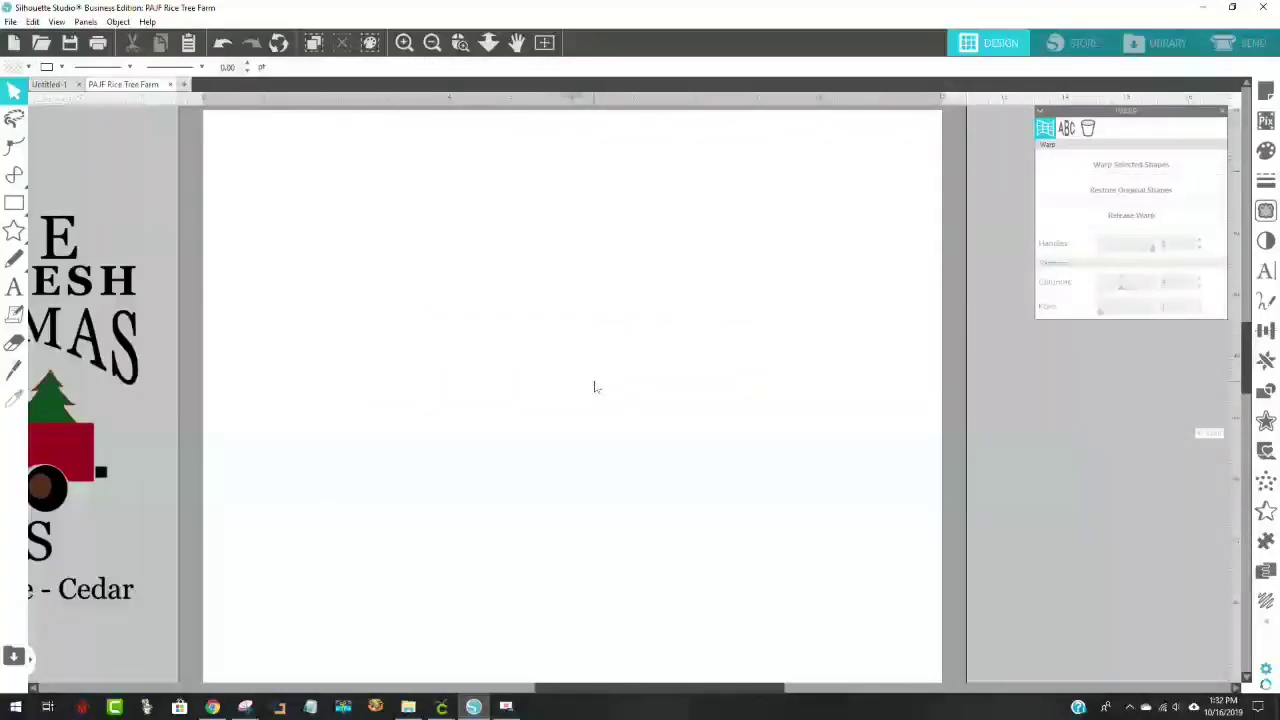
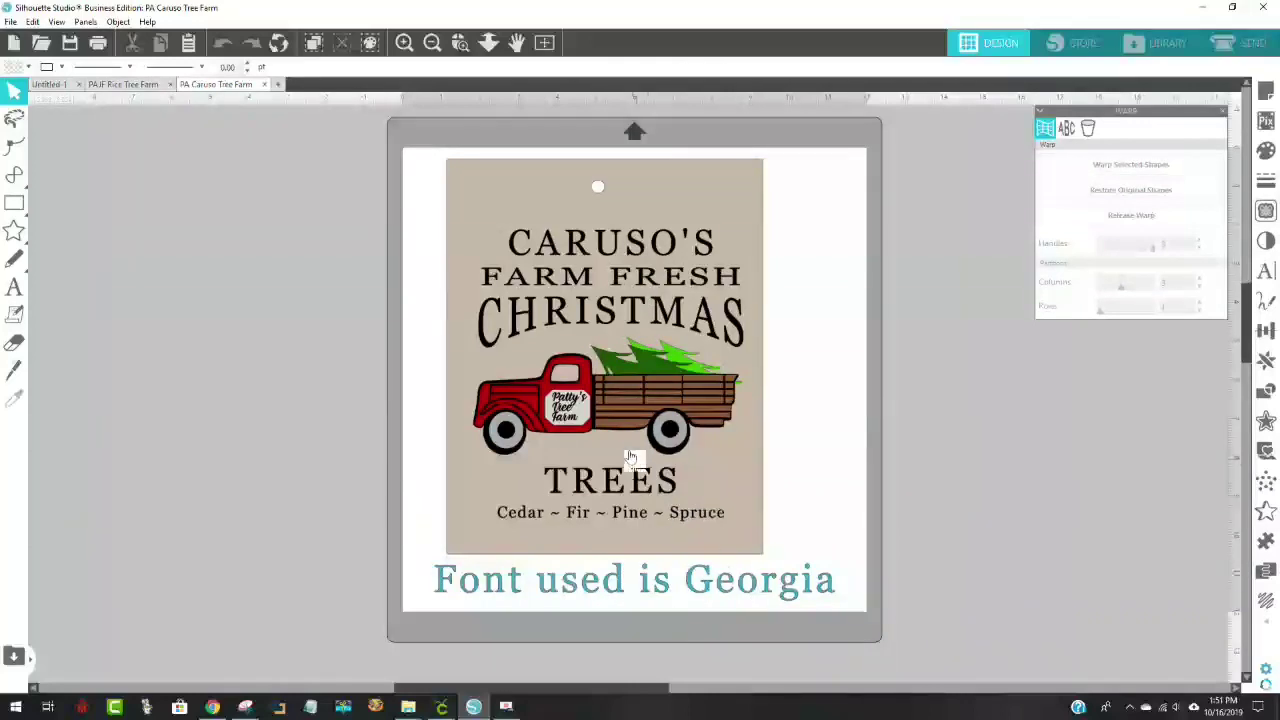
Shift the whole tree farm sign design slightly right on the mat and ungroup it
{"action": "left_click_drag", "start_coordinate": [567, 245], "coordinate": [599, 251]}
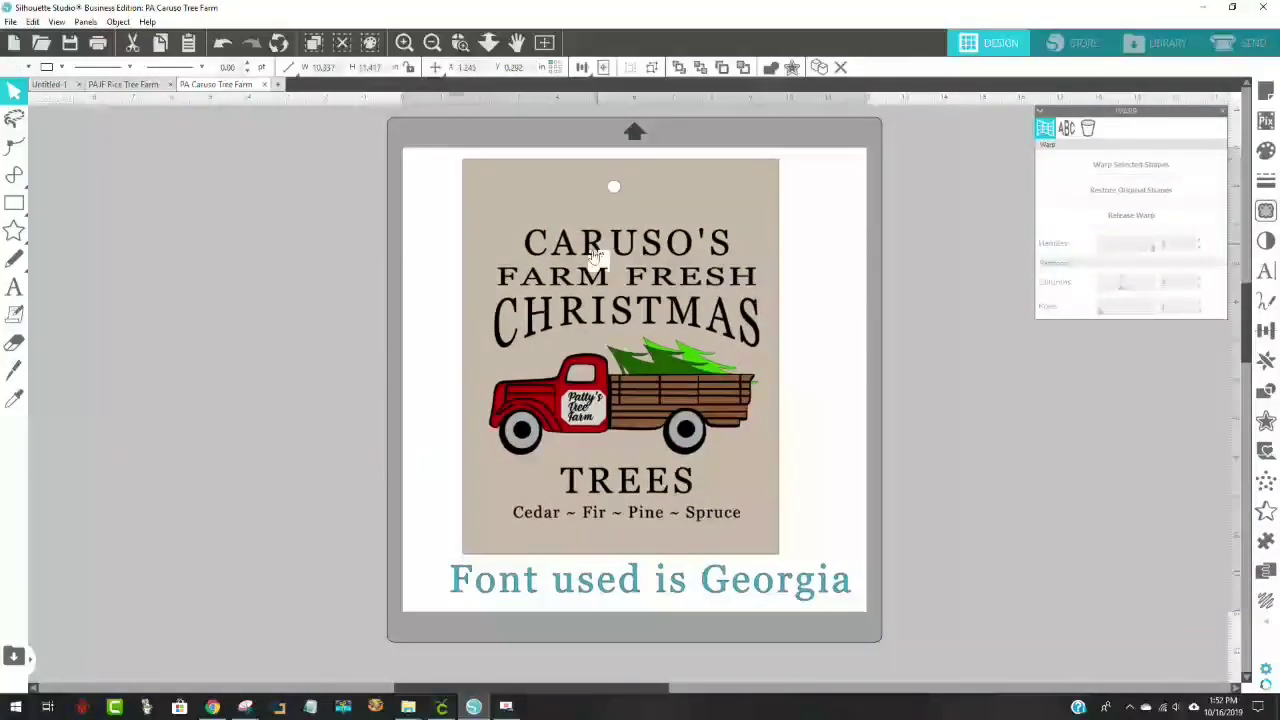
{"action": "key", "text": "Escape"}
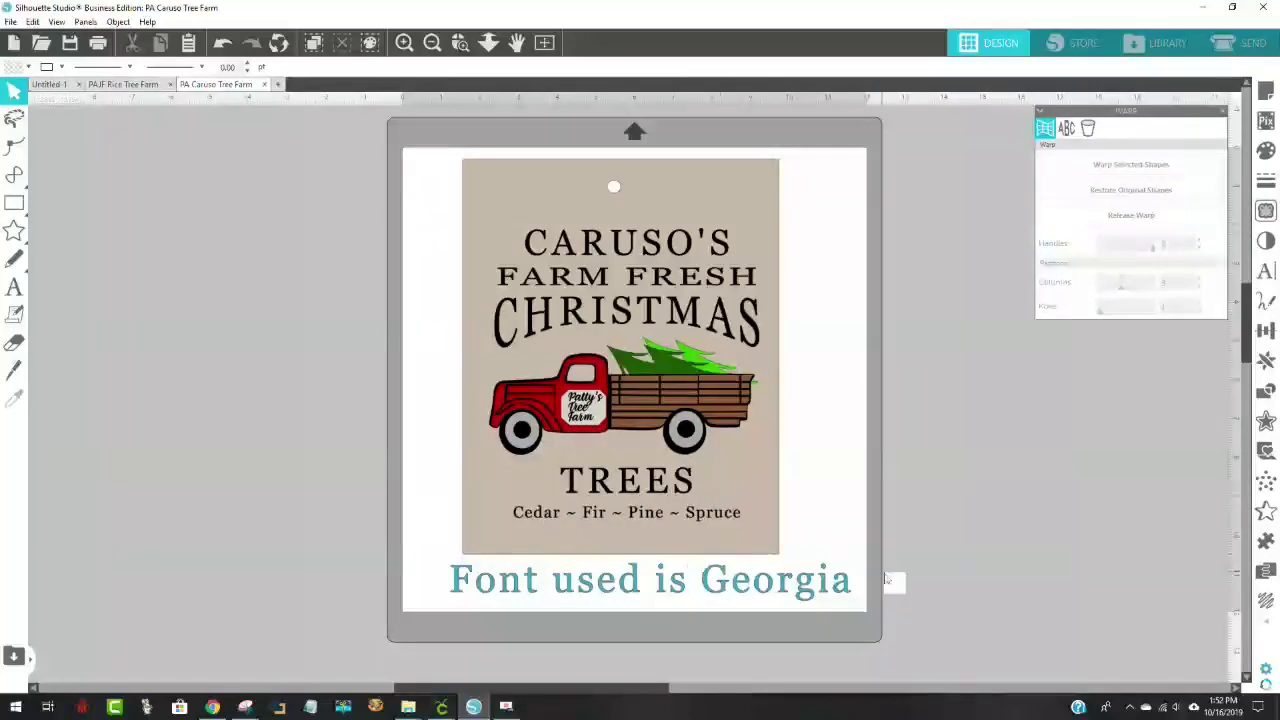
{"action": "left_click", "coordinate": [681, 318]}
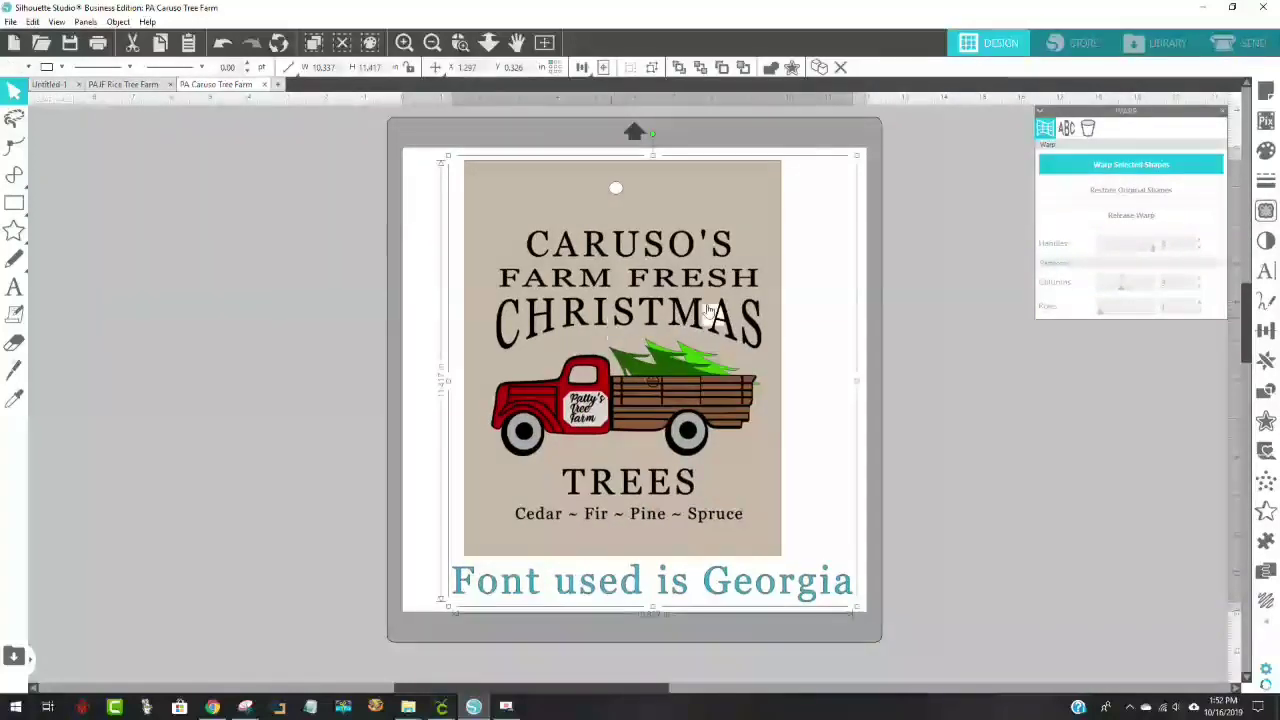
{"action": "right_click", "coordinate": [637, 345]}
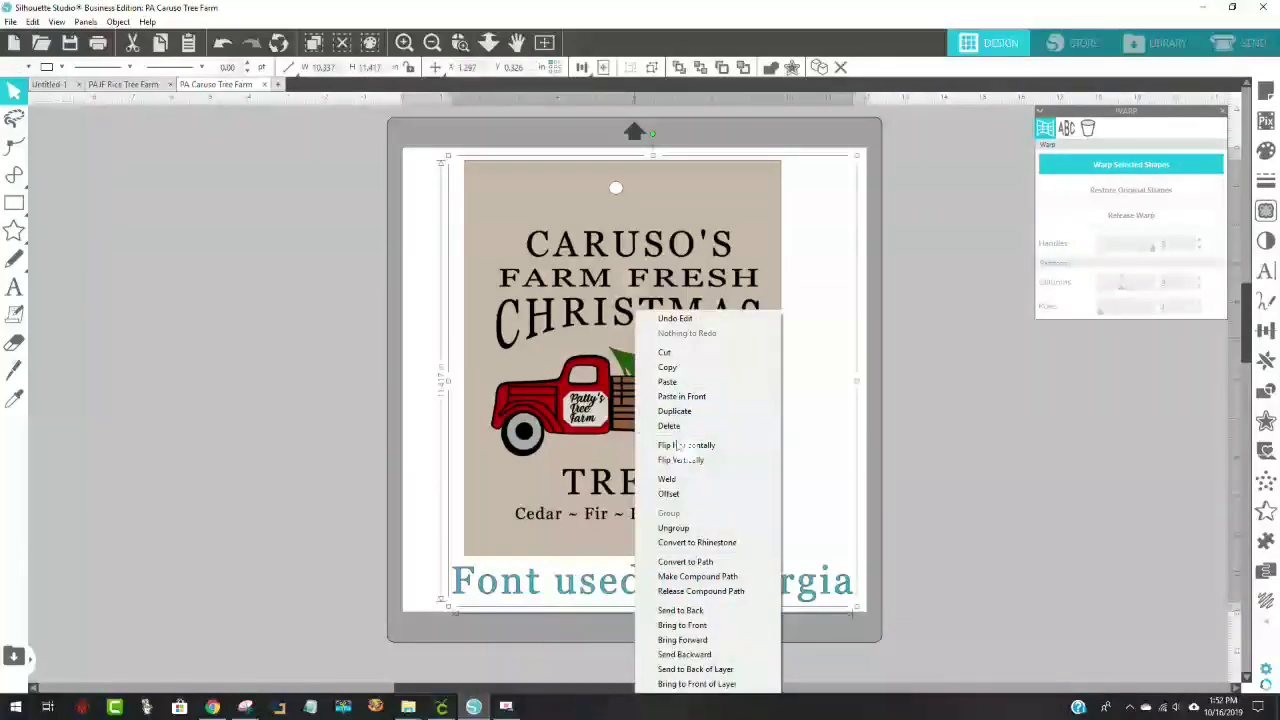
{"action": "left_click", "coordinate": [673, 527]}
{"action": "left_click", "coordinate": [805, 355]}
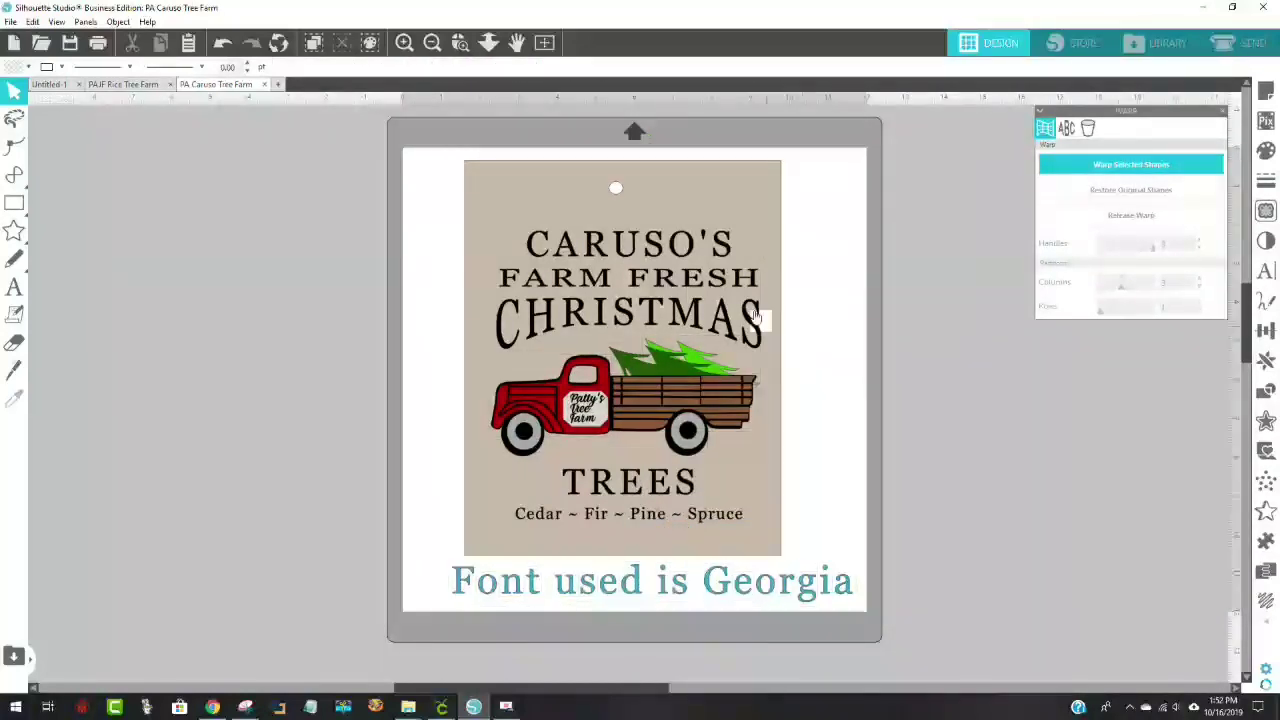
Move the tan background off the left of the mat and the black lettering with truck silhouette off its right side
{"action": "left_click_drag", "start_coordinate": [690, 279], "coordinate": [188, 274]}
{"action": "left_click", "coordinate": [610, 262]}
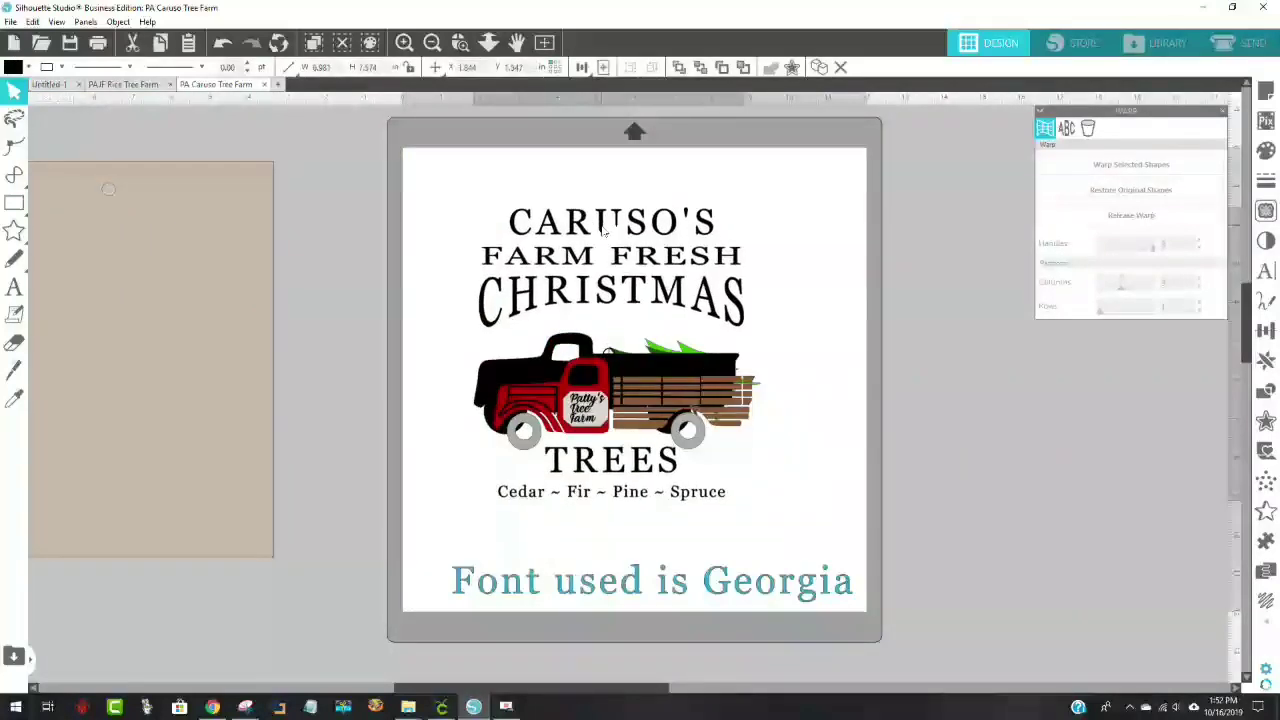
{"action": "left_click_drag", "start_coordinate": [620, 252], "coordinate": [890, 245]}
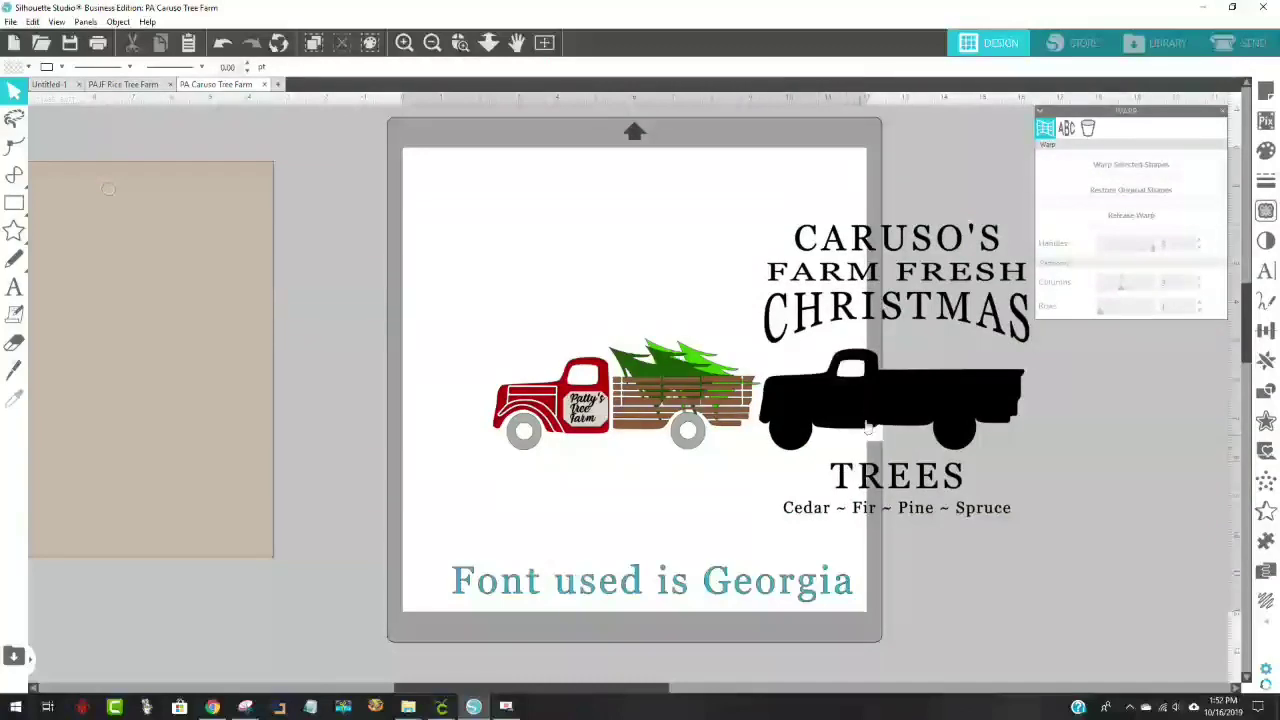
{"action": "left_click_drag", "start_coordinate": [867, 428], "coordinate": [1029, 493]}
{"action": "left_click_drag", "start_coordinate": [567, 688], "coordinate": [718, 697]}
{"action": "left_click", "coordinate": [670, 450]}
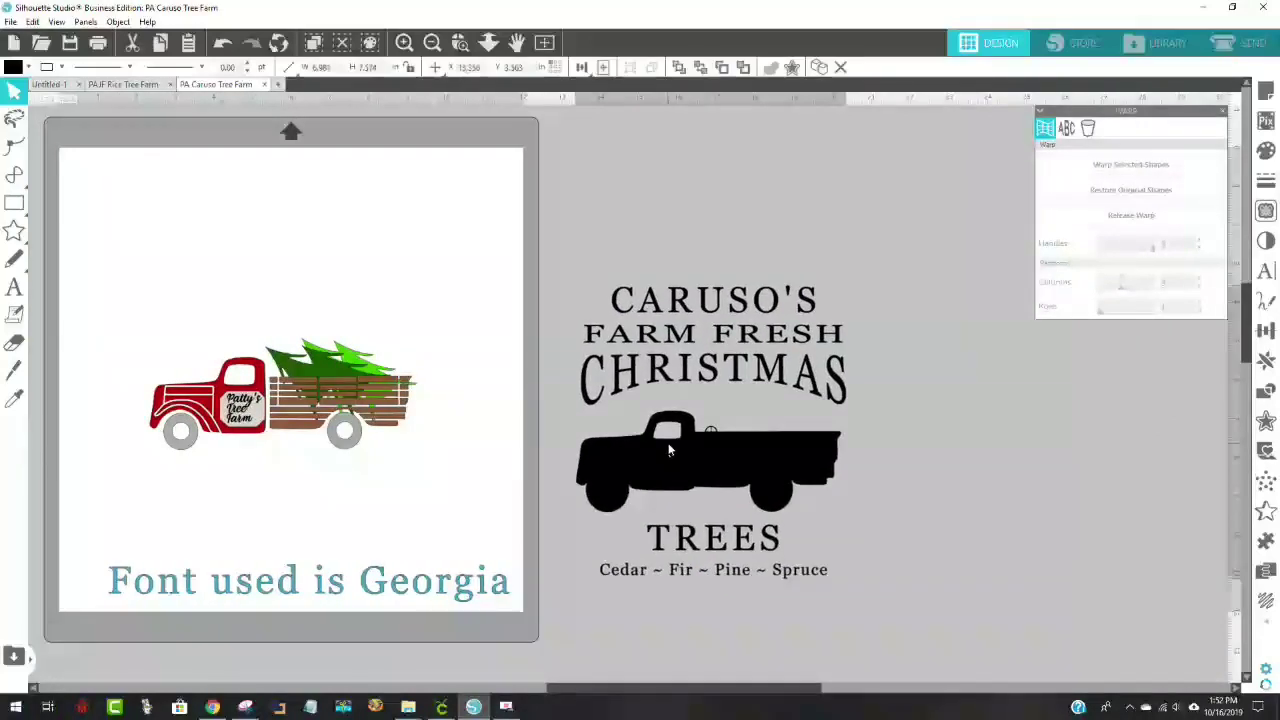
{"action": "left_click_drag", "start_coordinate": [670, 450], "coordinate": [670, 443]}
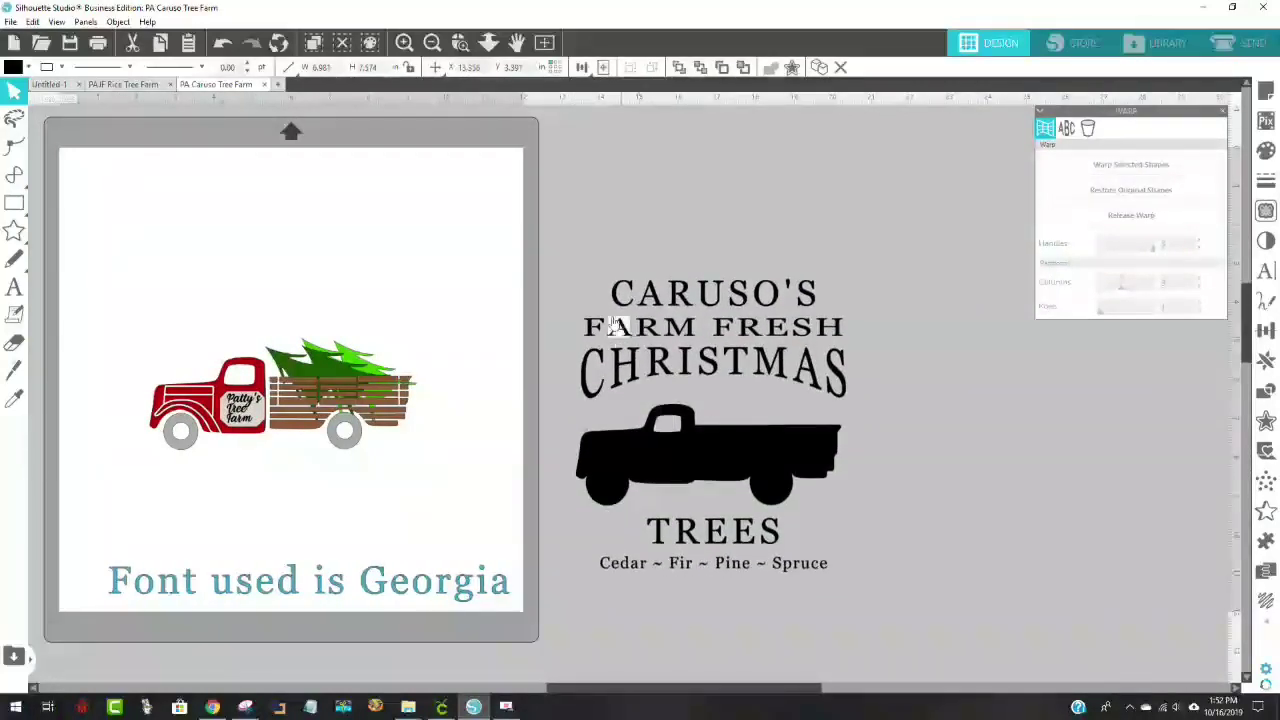
Release the compound path of the black lettering and truck silhouette
{"action": "left_click", "coordinate": [583, 528]}
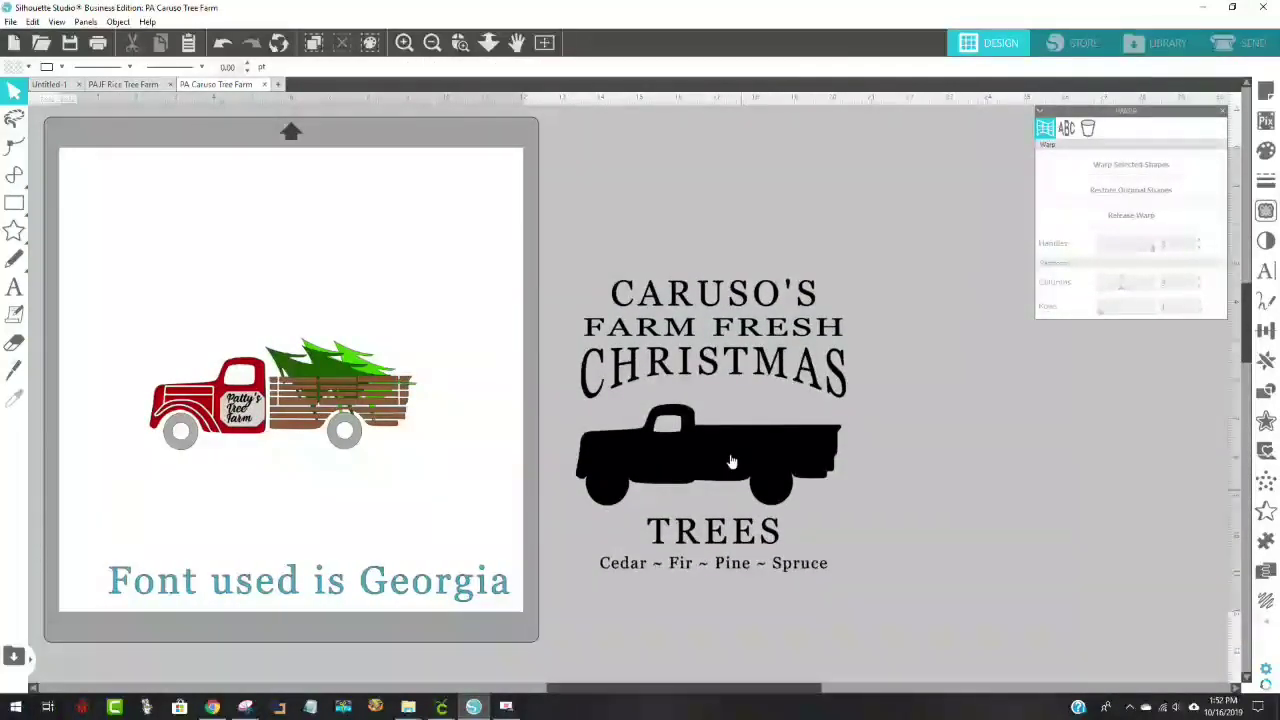
{"action": "right_click", "coordinate": [704, 356]}
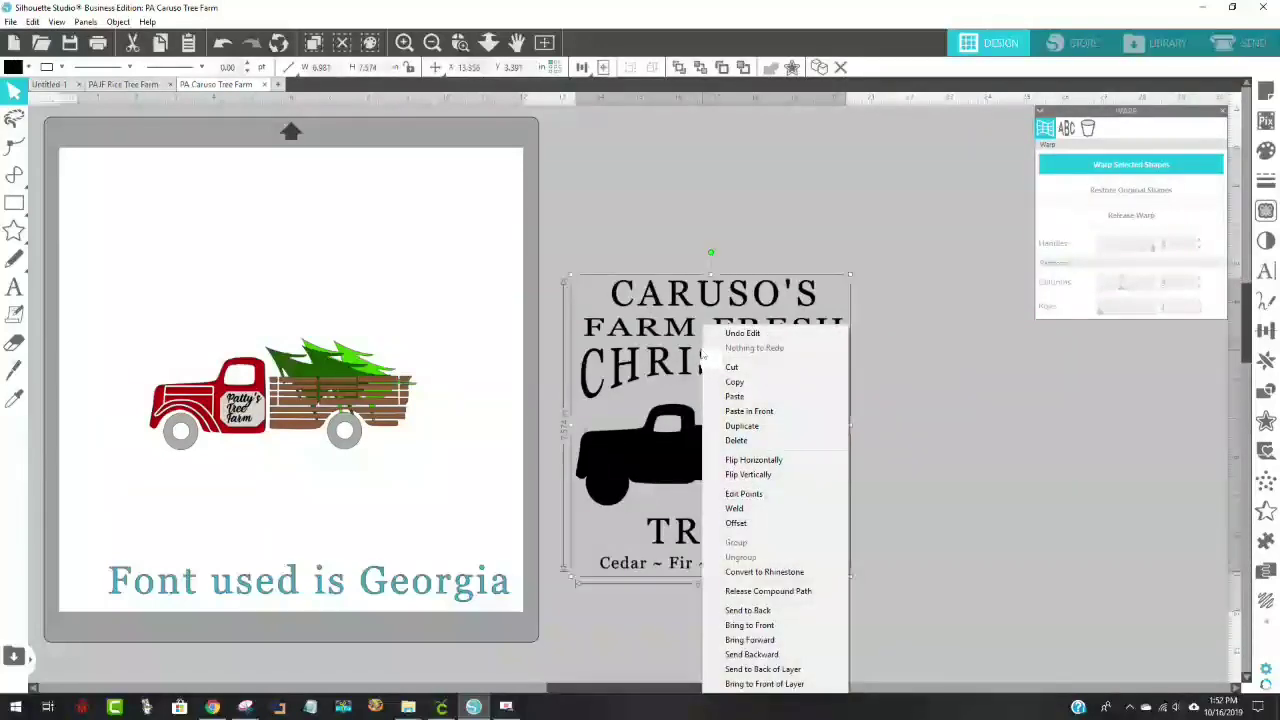
{"action": "left_click", "coordinate": [759, 591]}
{"action": "left_click", "coordinate": [912, 421]}
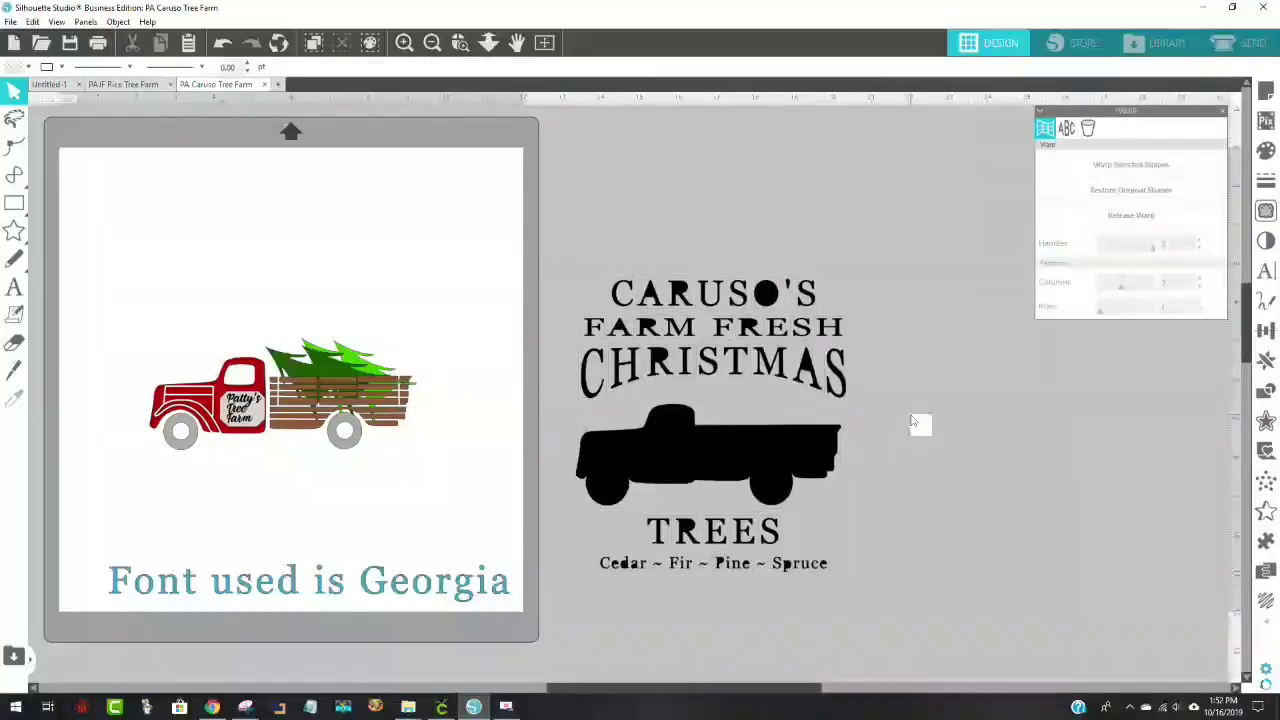
Move the old family name aside from the black lettering and add the new family name in capitals above FARM FRESH
{"action": "left_click_drag", "start_coordinate": [600, 270], "coordinate": [1092, 490]}
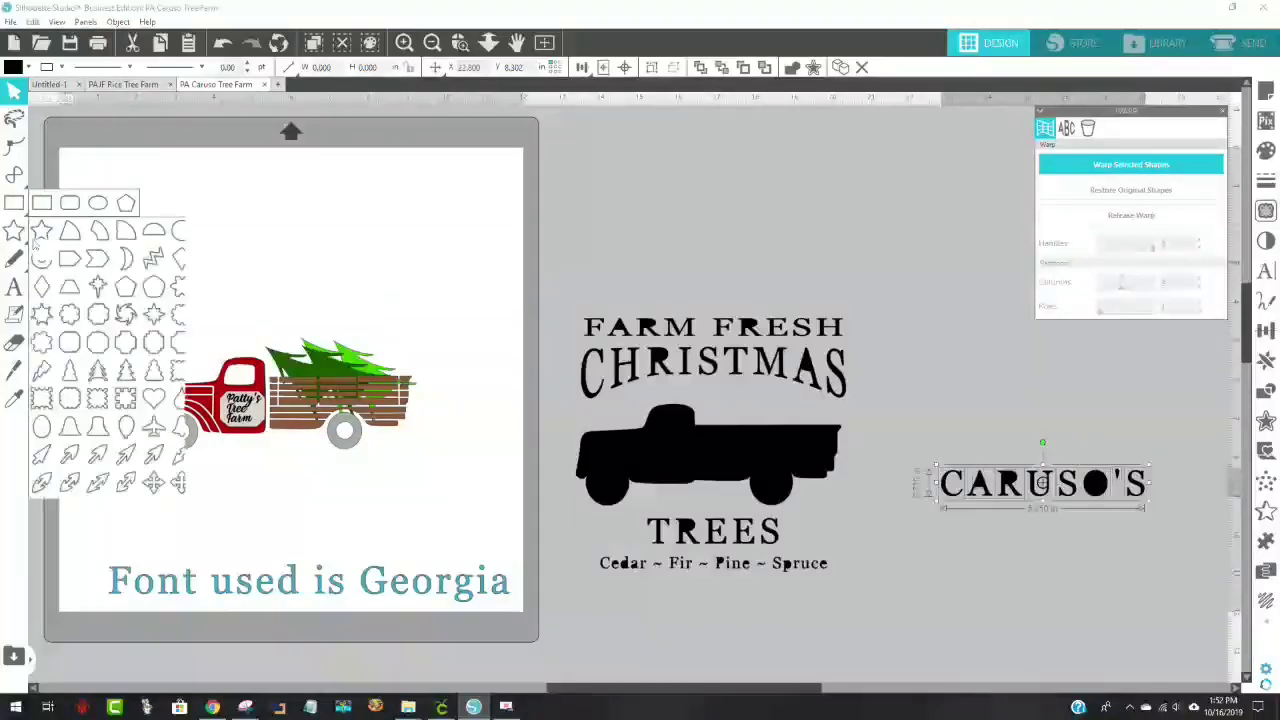
{"action": "left_click", "coordinate": [14, 287]}
{"action": "key", "text": "Escape"}
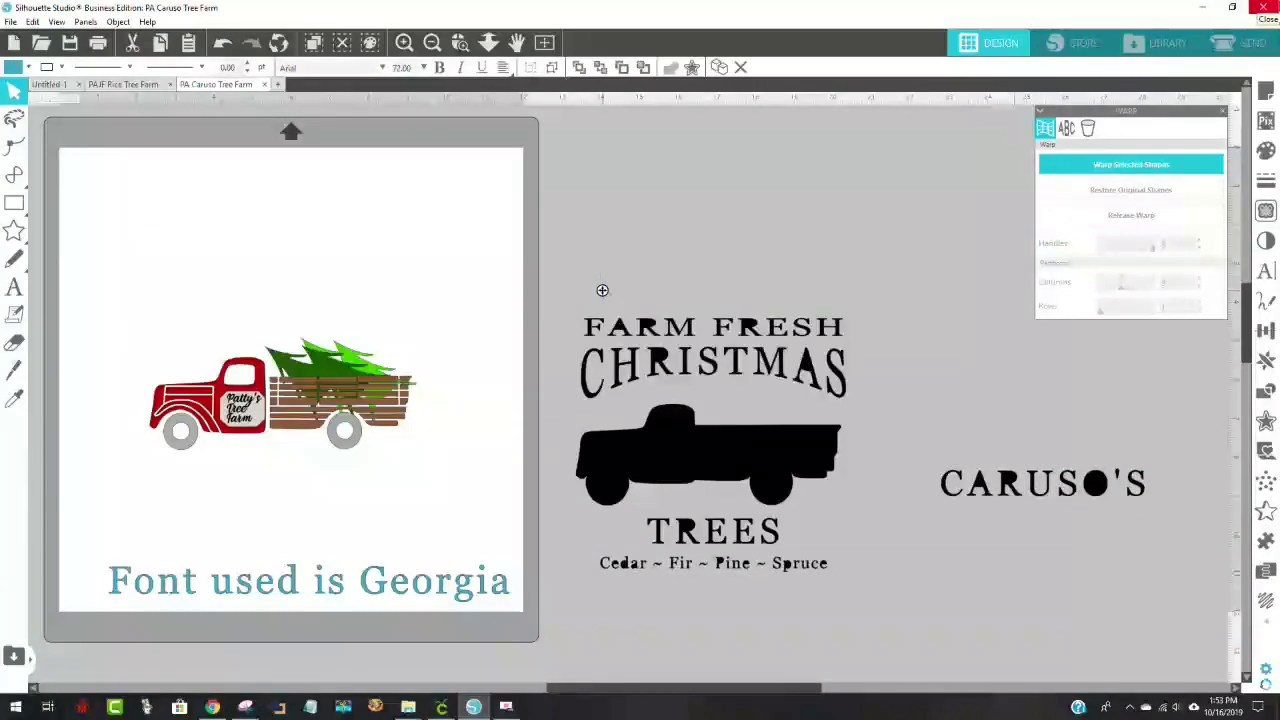
{"action": "type", "text": "SAMN"}
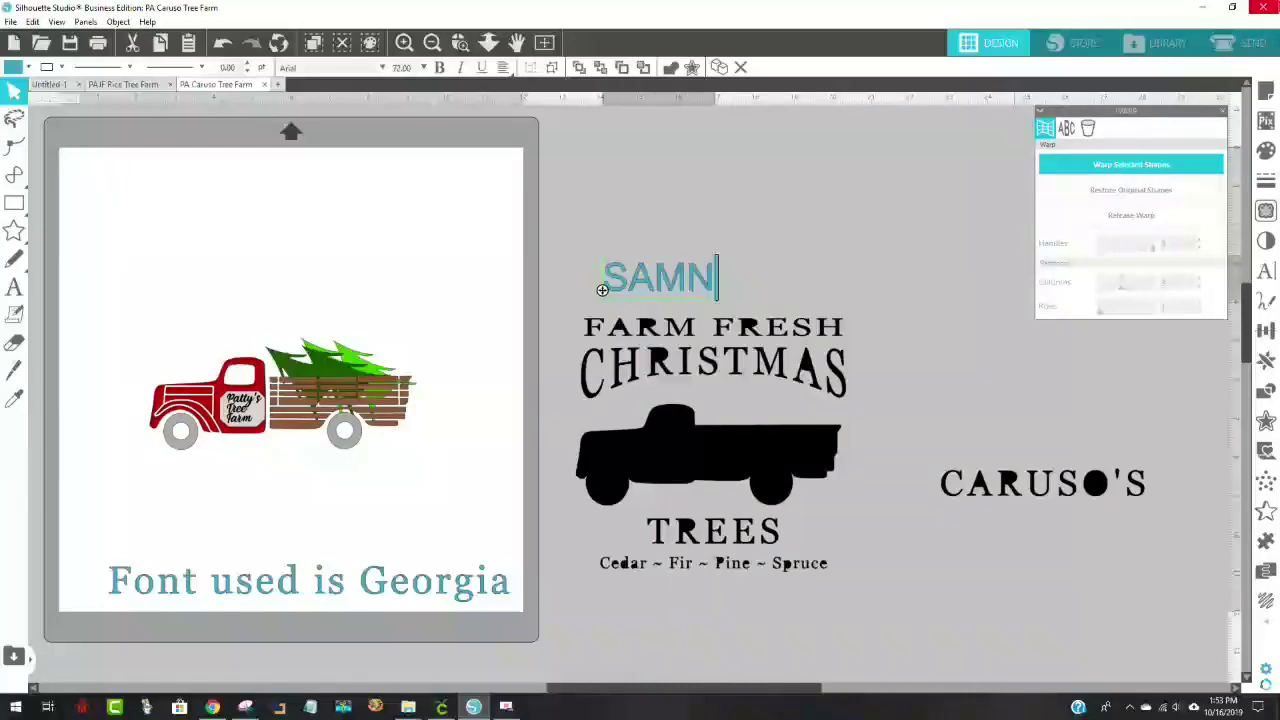
{"action": "key", "text": "BackSpace"}
{"action": "key", "text": "BackSpace"}
{"action": "type", "text": "NDERS"}
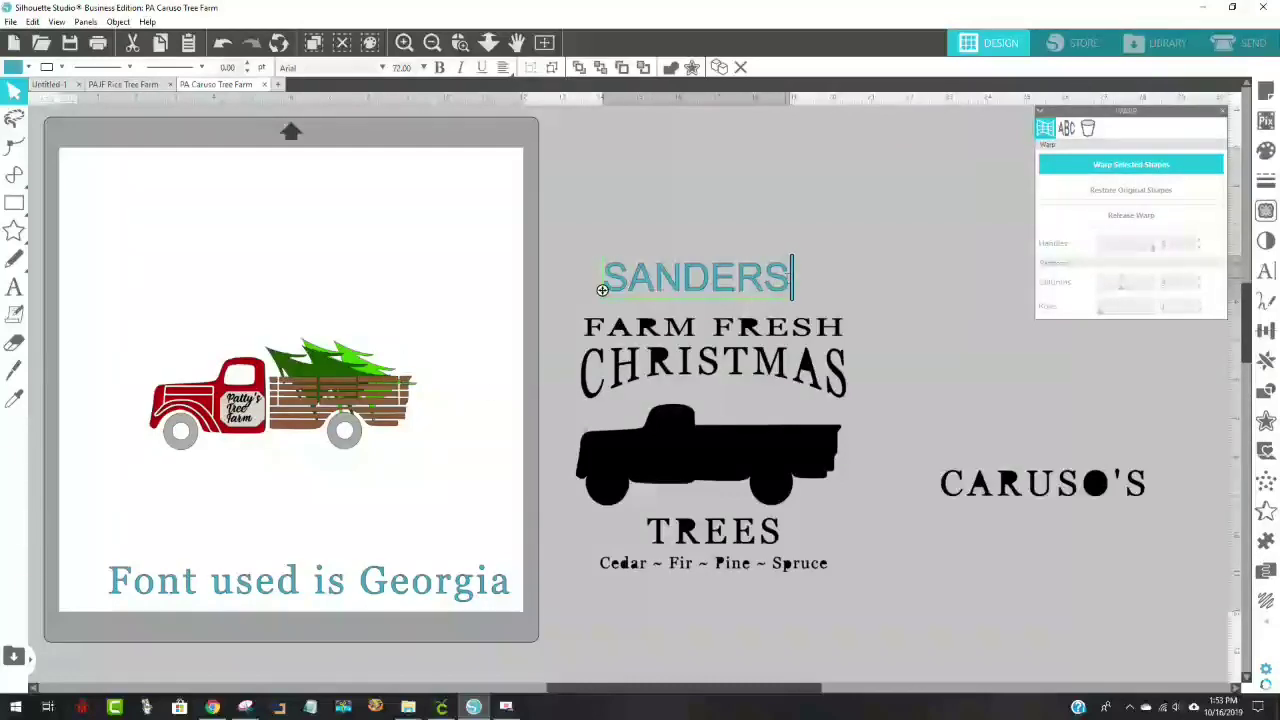
Try the Freshman font on the new family name above FARM FRESH
{"action": "left_click_drag", "start_coordinate": [792, 278], "coordinate": [624, 300]}
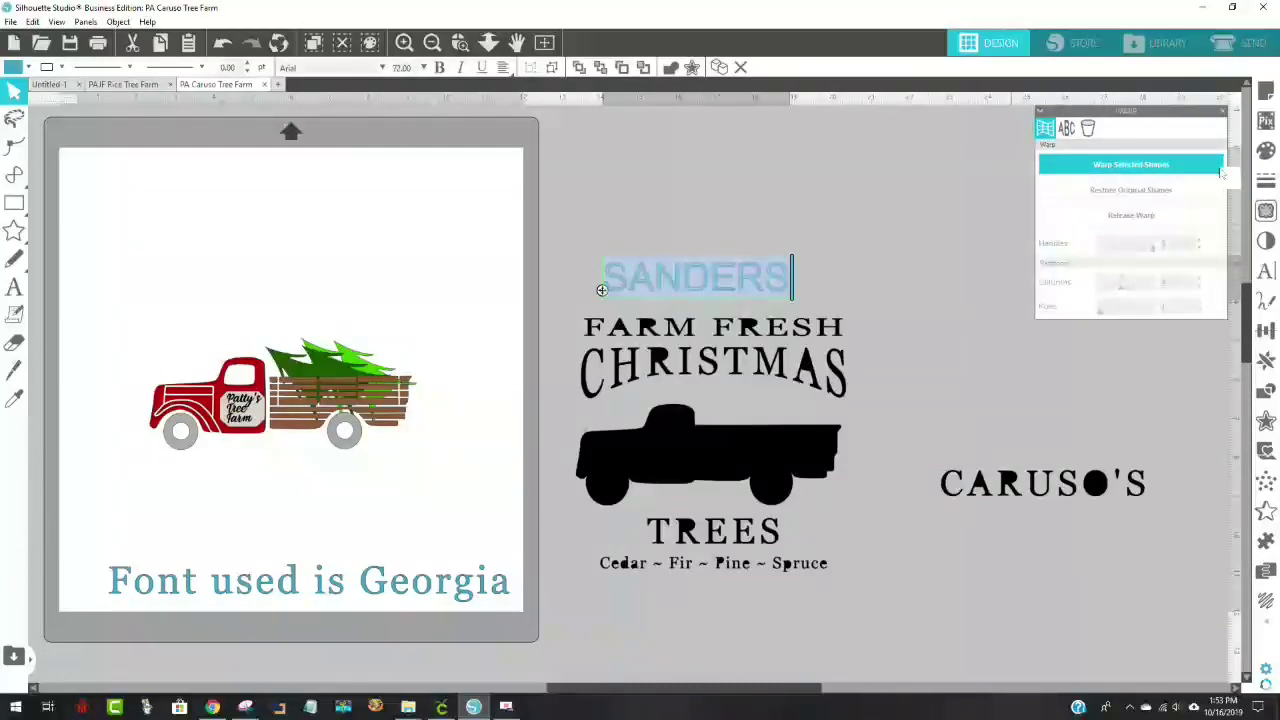
{"action": "left_click", "coordinate": [1265, 272]}
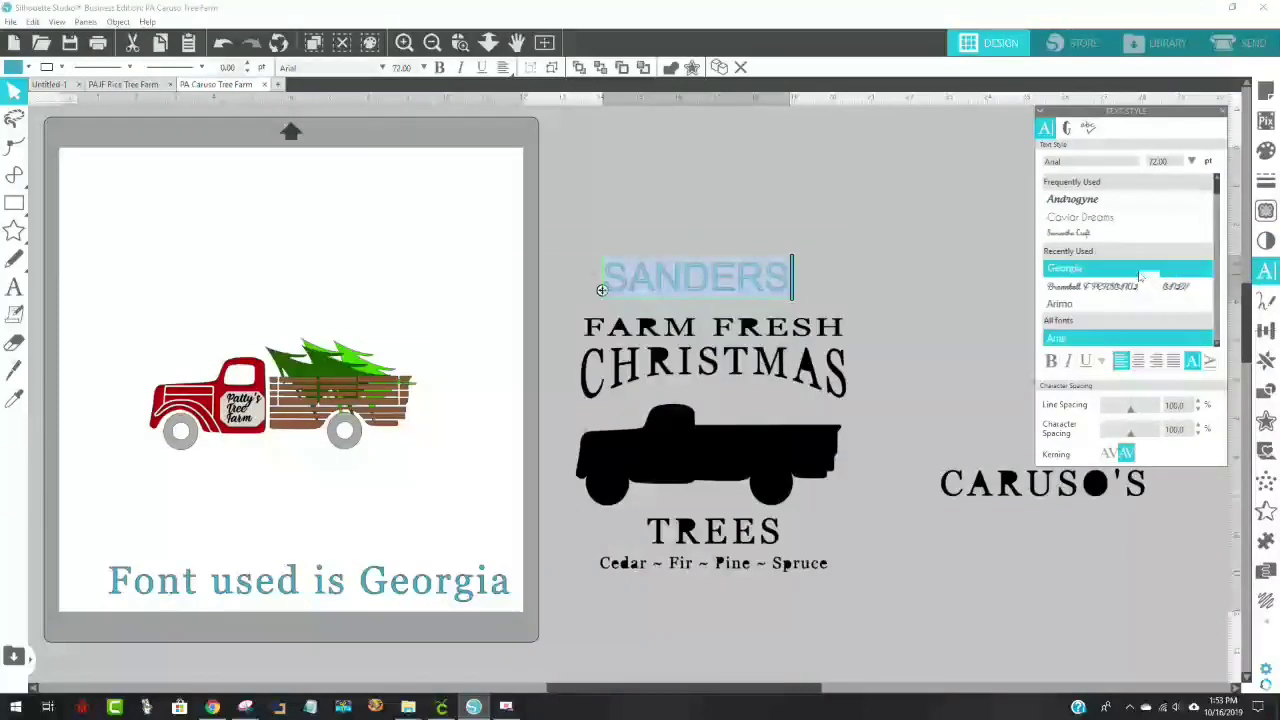
{"action": "scroll", "coordinate": [1141, 276], "scroll_direction": "down", "scroll_amount": 6}
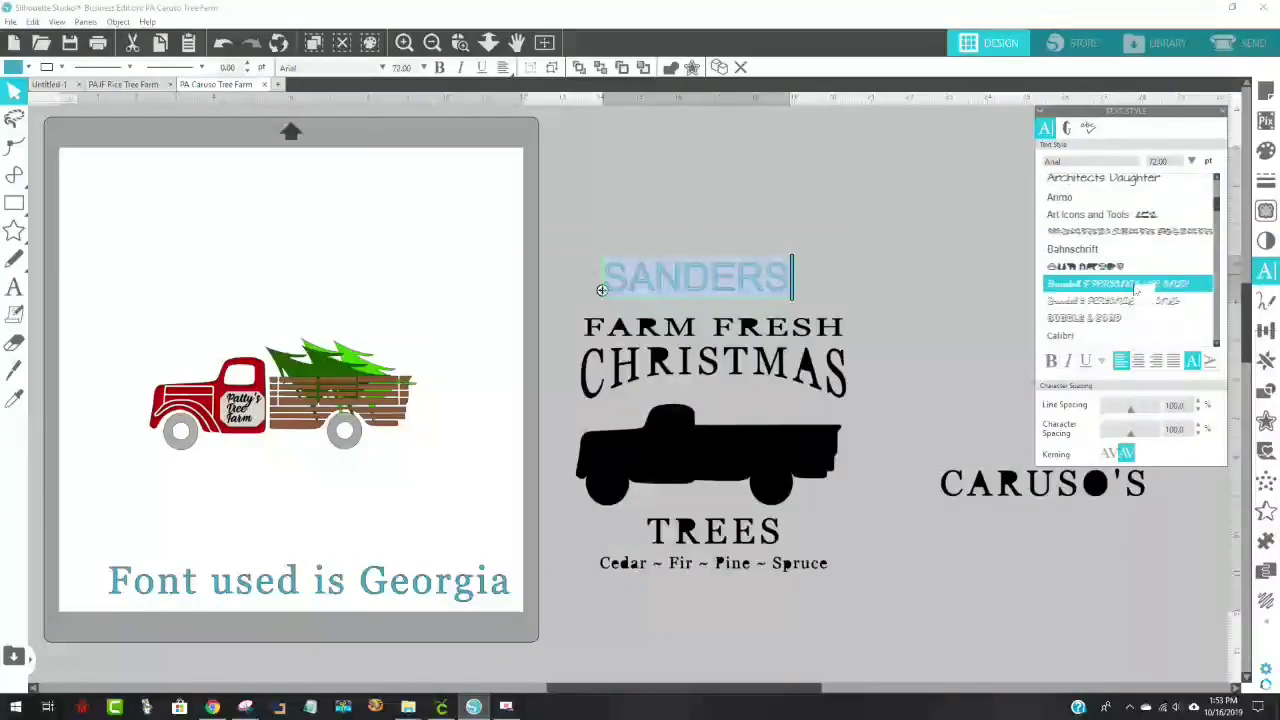
{"action": "scroll", "coordinate": [1136, 290], "scroll_direction": "down", "scroll_amount": 8}
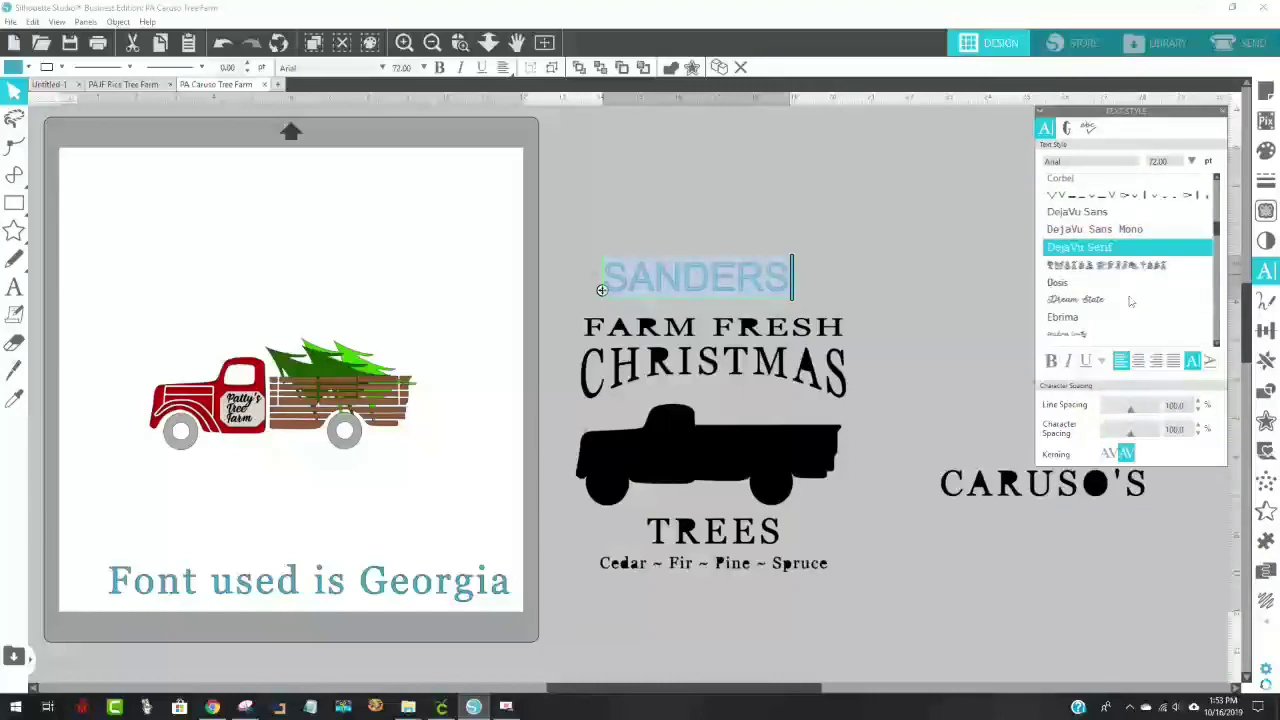
{"action": "scroll", "coordinate": [1130, 301], "scroll_direction": "down", "scroll_amount": 5}
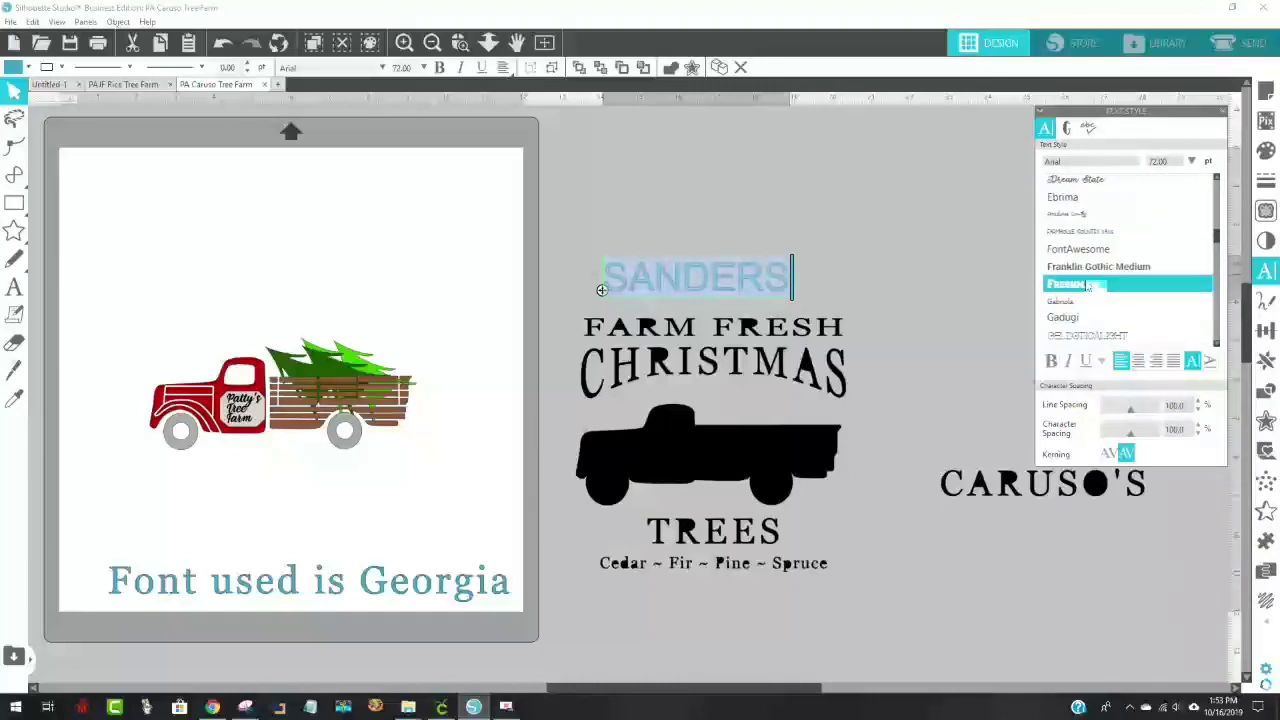
{"action": "left_click", "coordinate": [1090, 286]}
{"action": "left_click", "coordinate": [602, 290]}
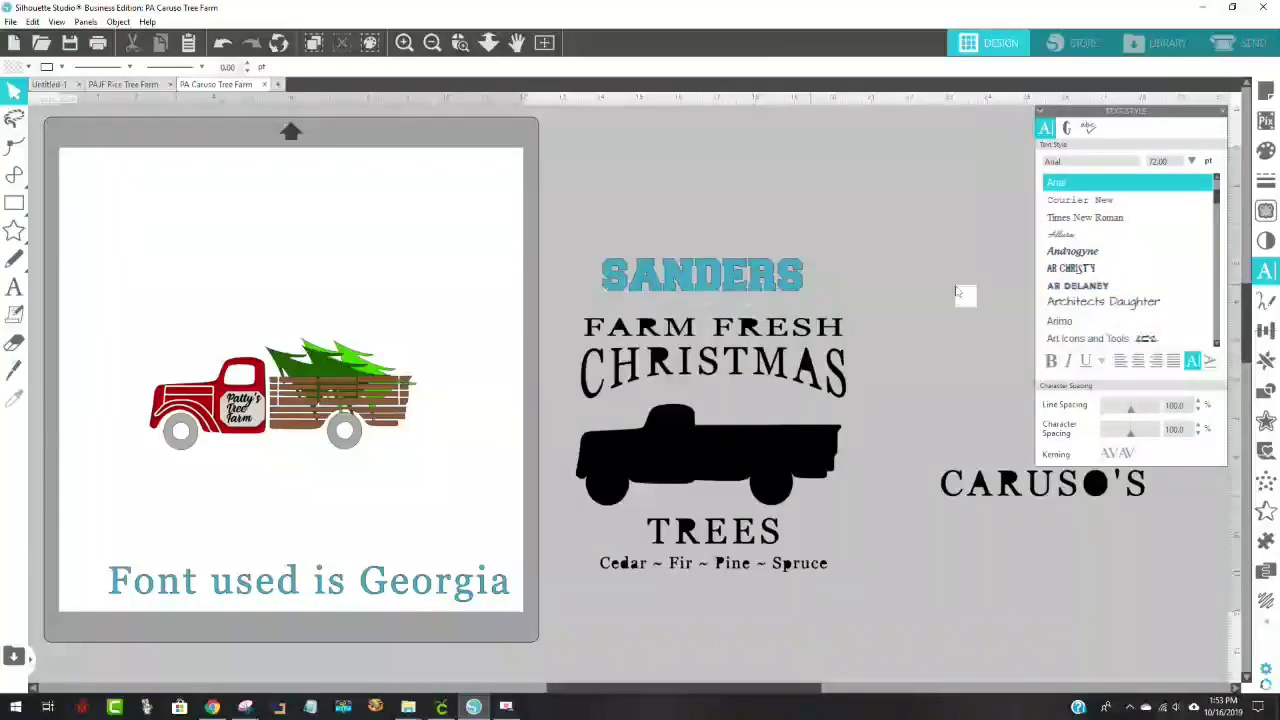
Change the new family name's font to Georgia
{"action": "scroll", "coordinate": [1185, 295], "scroll_direction": "down", "scroll_amount": 3}
{"action": "scroll", "coordinate": [1150, 205], "scroll_direction": "up", "scroll_amount": 3}
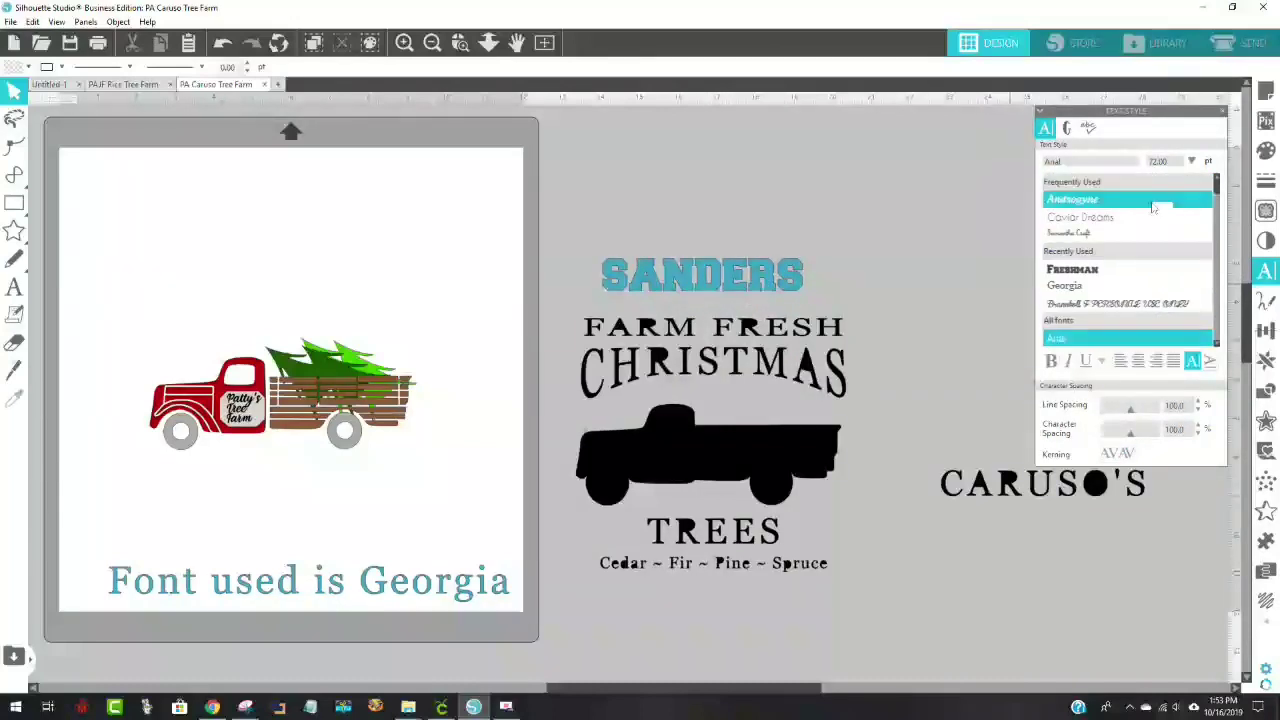
{"action": "left_click", "coordinate": [1092, 288]}
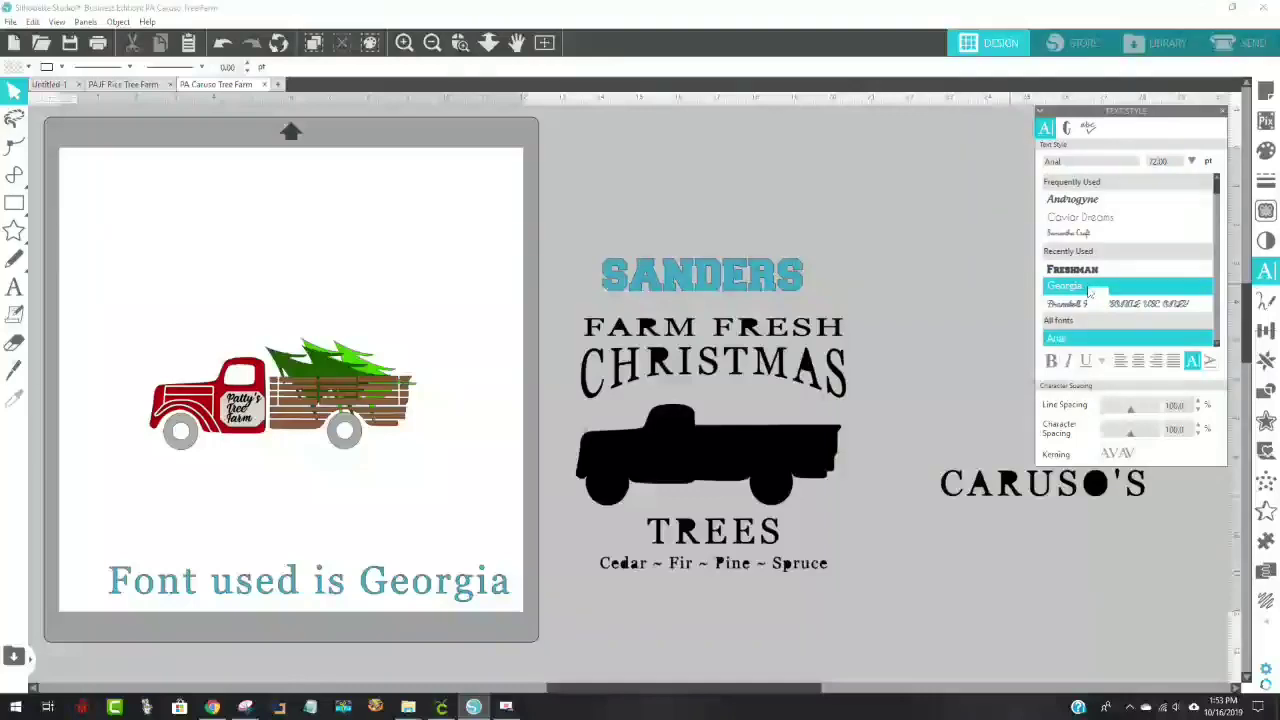
{"action": "left_click", "coordinate": [802, 278]}
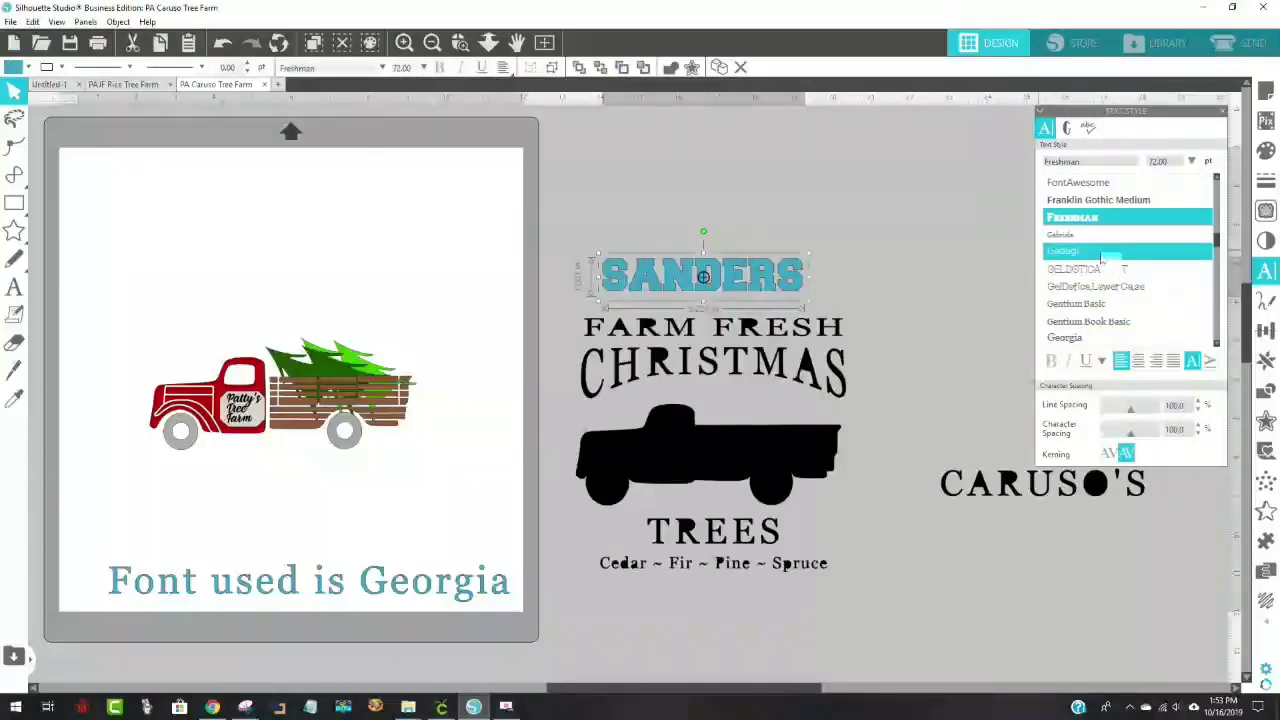
{"action": "scroll", "coordinate": [1094, 234], "scroll_direction": "up", "scroll_amount": 5}
{"action": "scroll", "coordinate": [1094, 234], "scroll_direction": "up", "scroll_amount": 4}
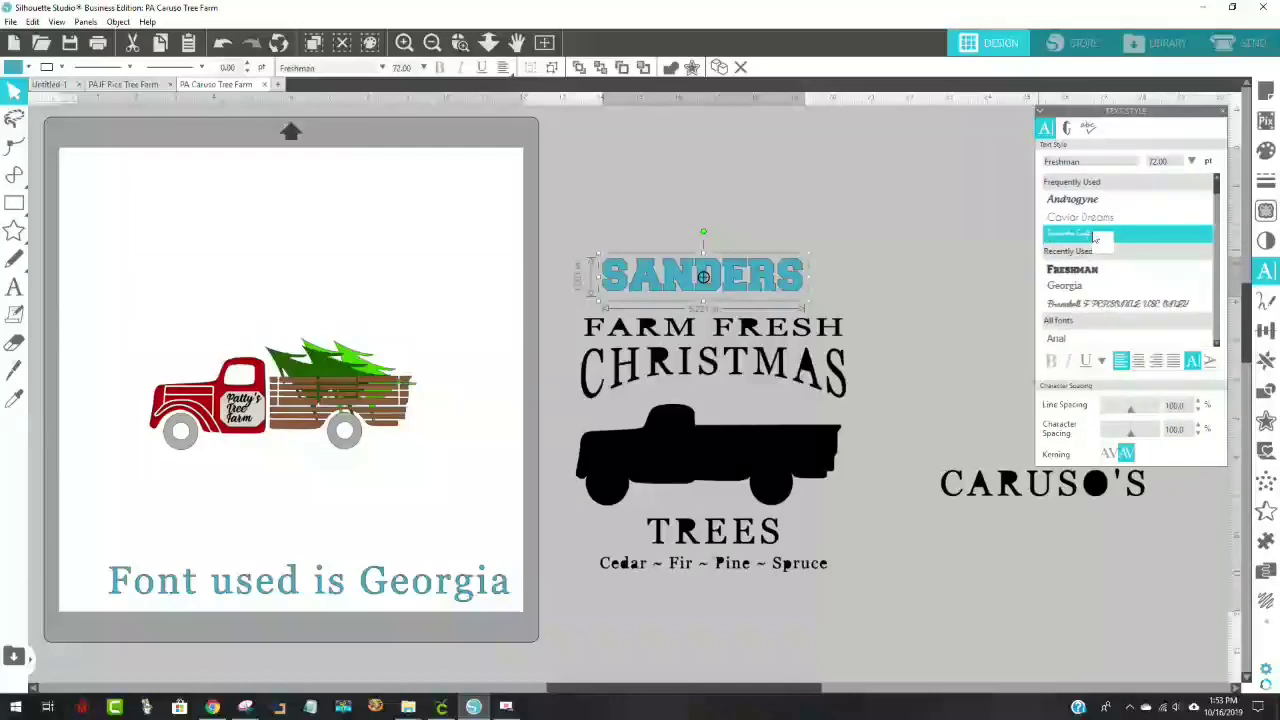
{"action": "left_click", "coordinate": [1072, 287]}
{"action": "left_click", "coordinate": [897, 251]}
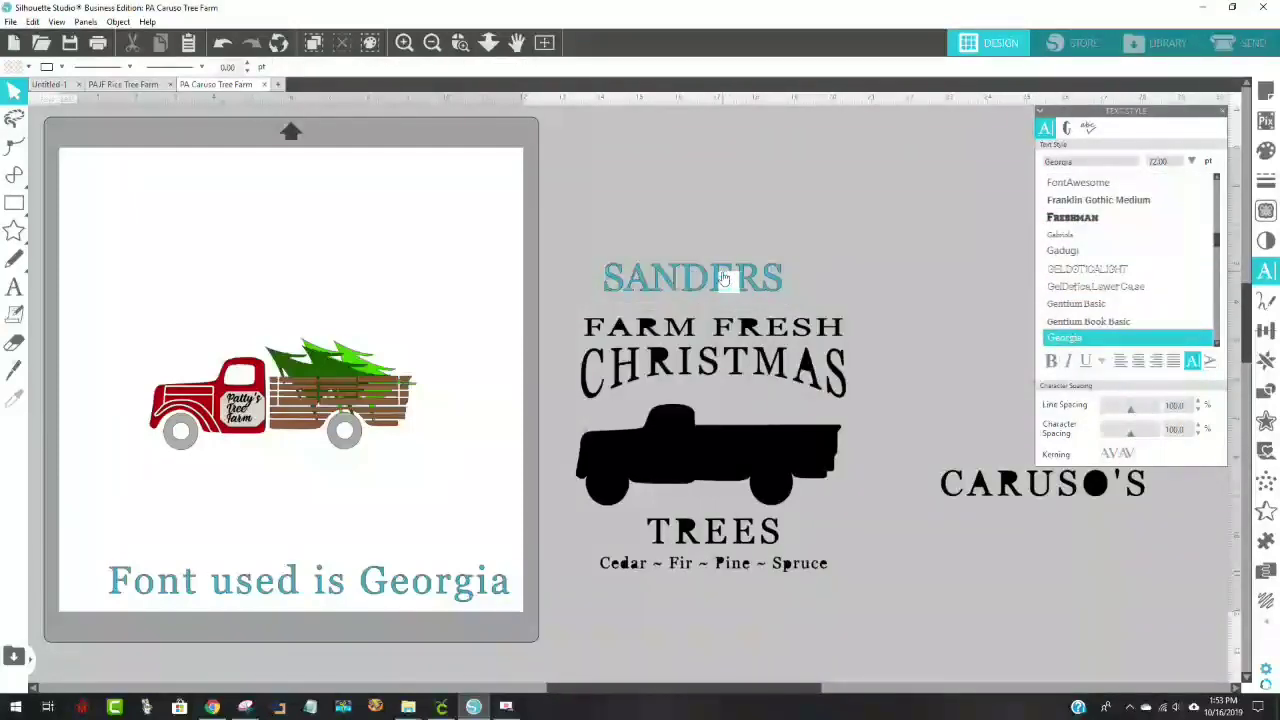
Widen the family name's character spacing to 180% and centre it just above FARM FRESH
{"action": "left_click_drag", "start_coordinate": [699, 289], "coordinate": [709, 299]}
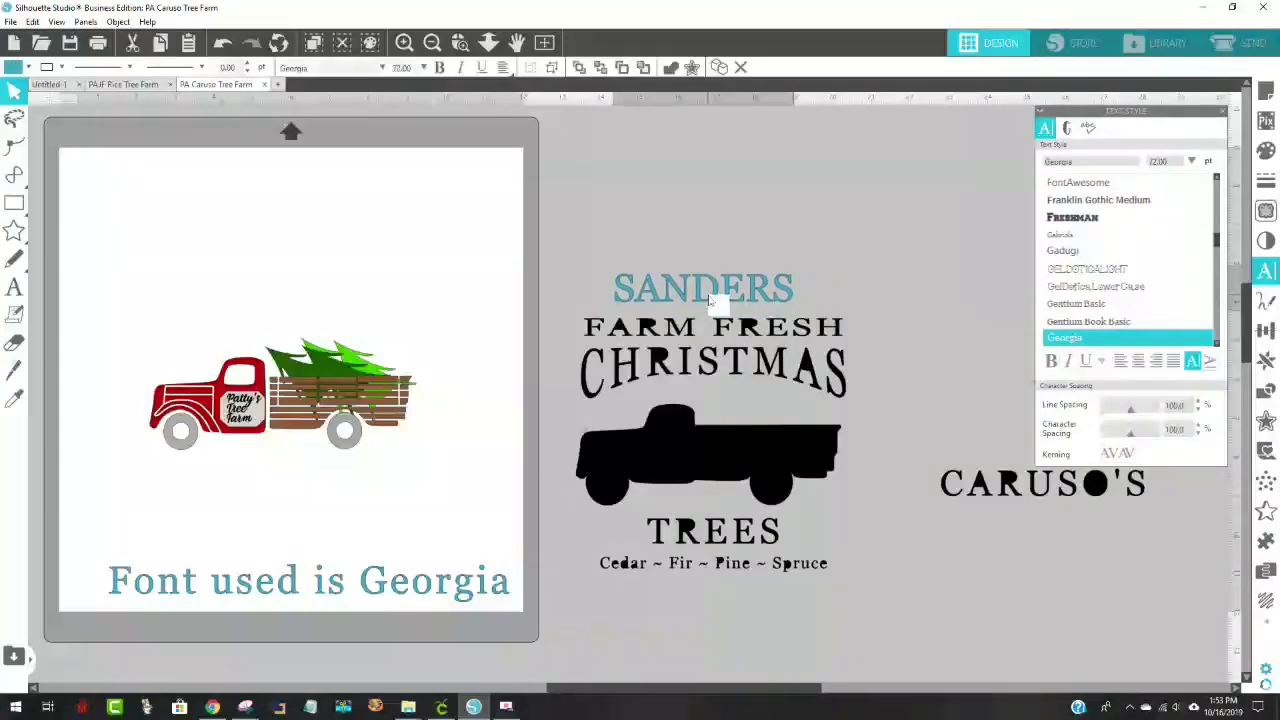
{"action": "left_click", "coordinate": [743, 333]}
{"action": "left_click", "coordinate": [709, 302]}
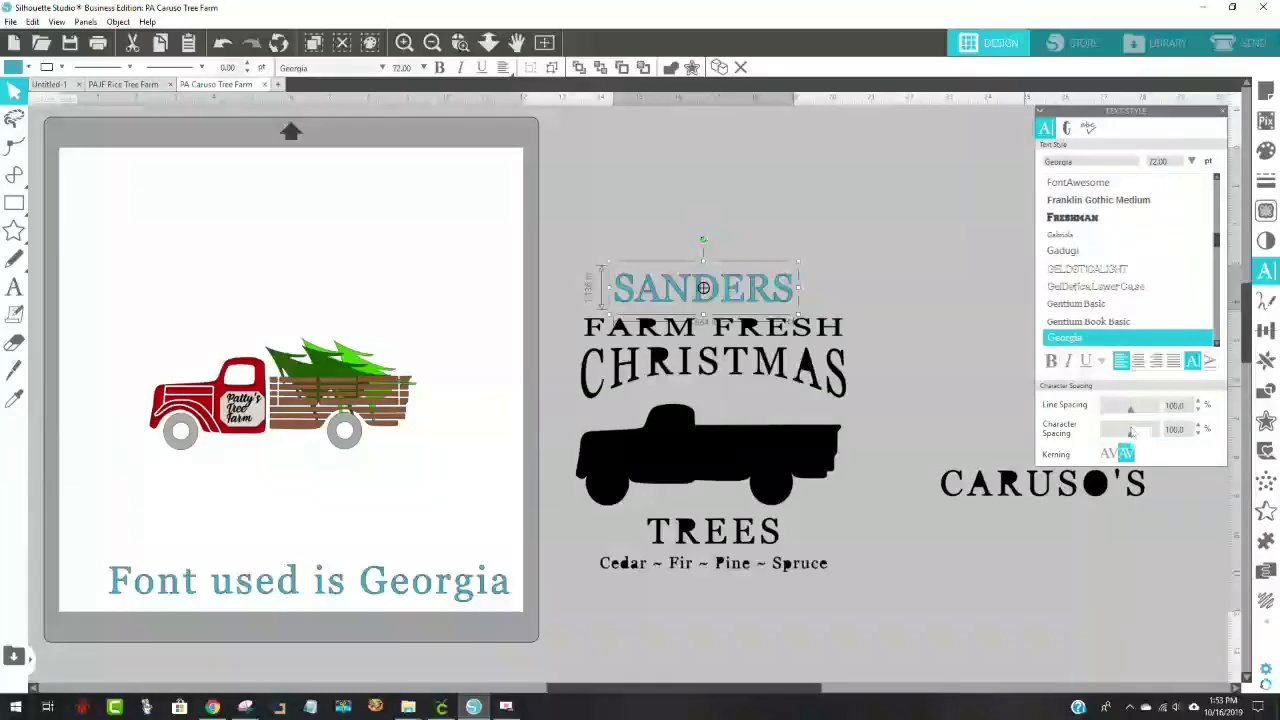
{"action": "left_click_drag", "start_coordinate": [1143, 436], "coordinate": [1153, 436]}
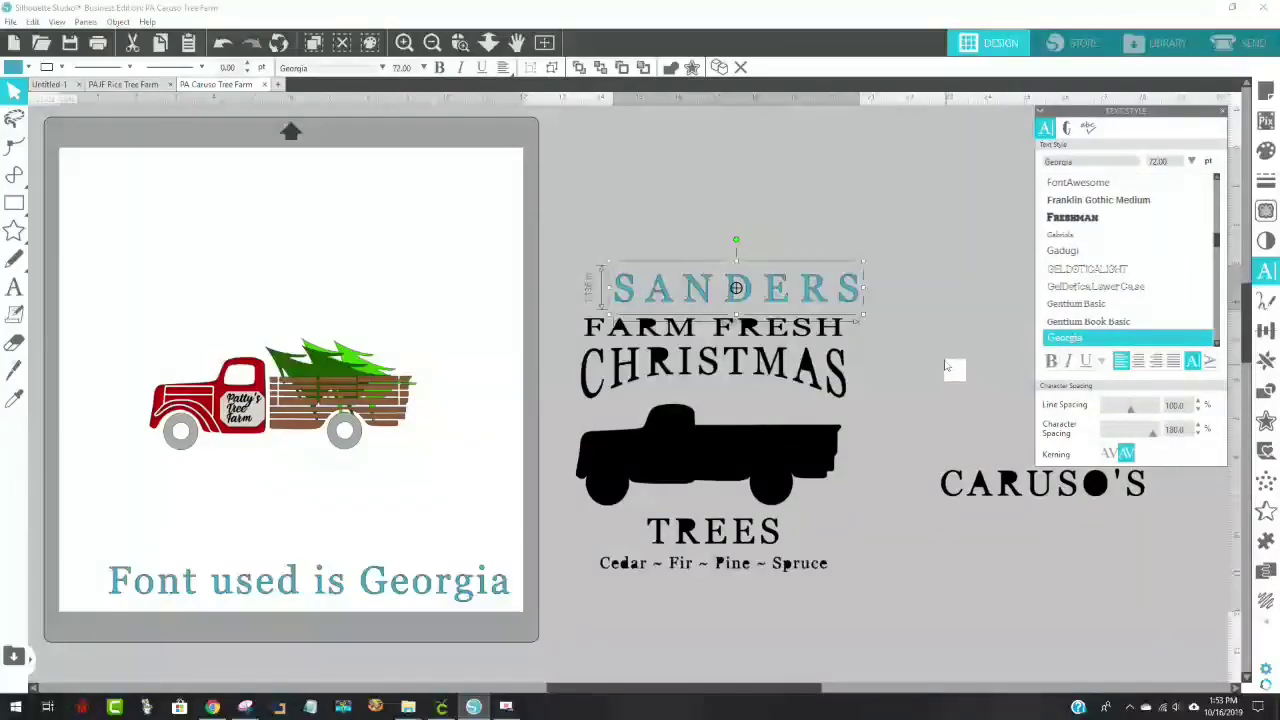
{"action": "left_click_drag", "start_coordinate": [771, 291], "coordinate": [750, 308]}
{"action": "left_click", "coordinate": [888, 301]}
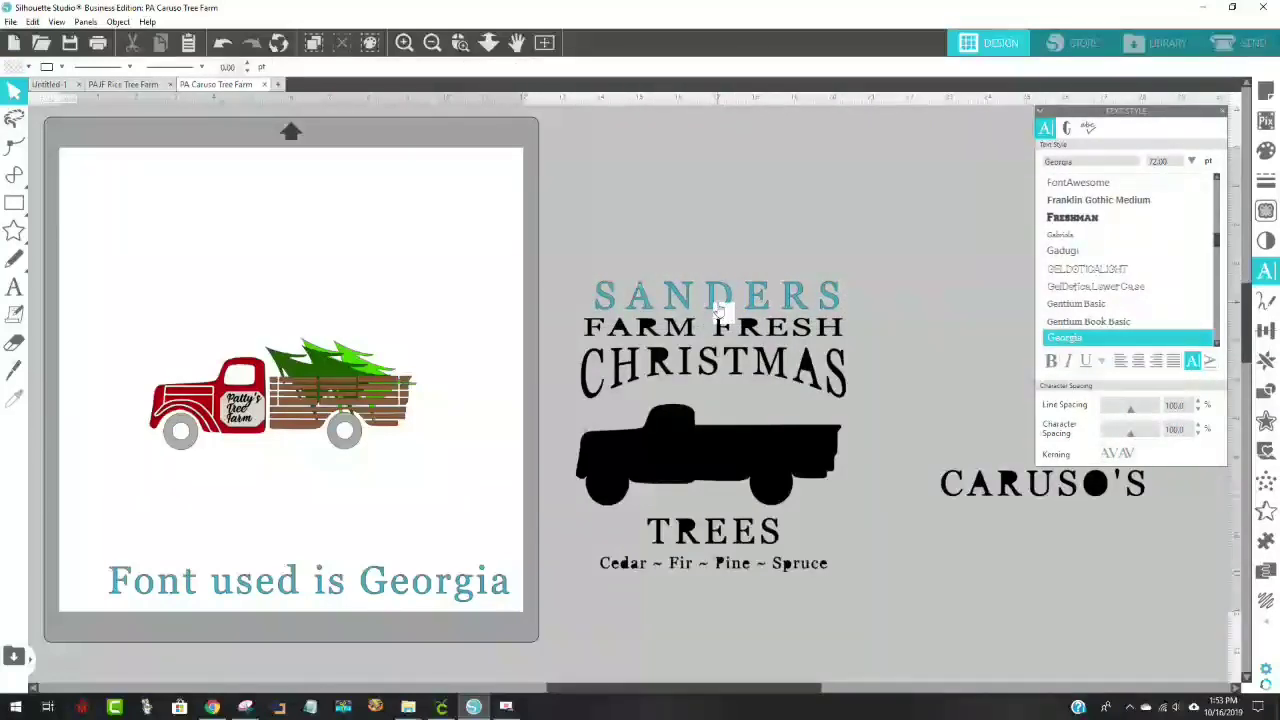
Fill the new family name with black to match the rest of the lettering
{"action": "left_click_drag", "start_coordinate": [577, 258], "coordinate": [888, 627]}
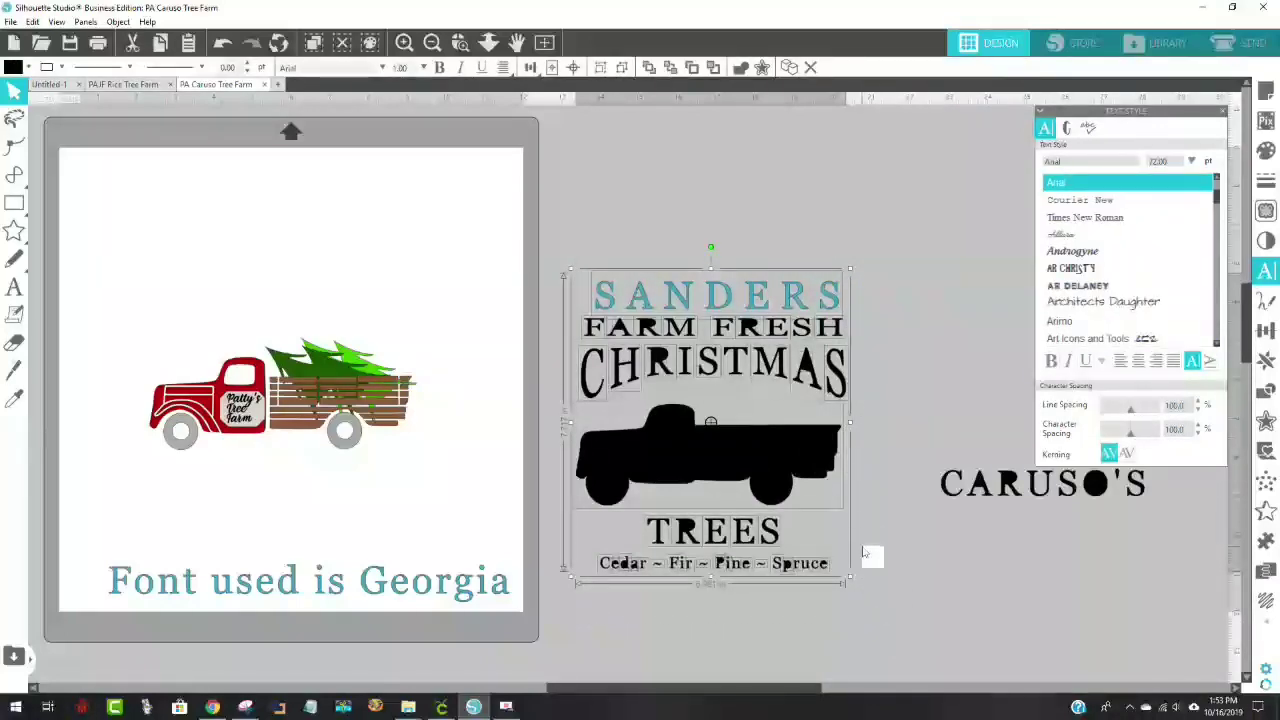
{"action": "left_click", "coordinate": [928, 343]}
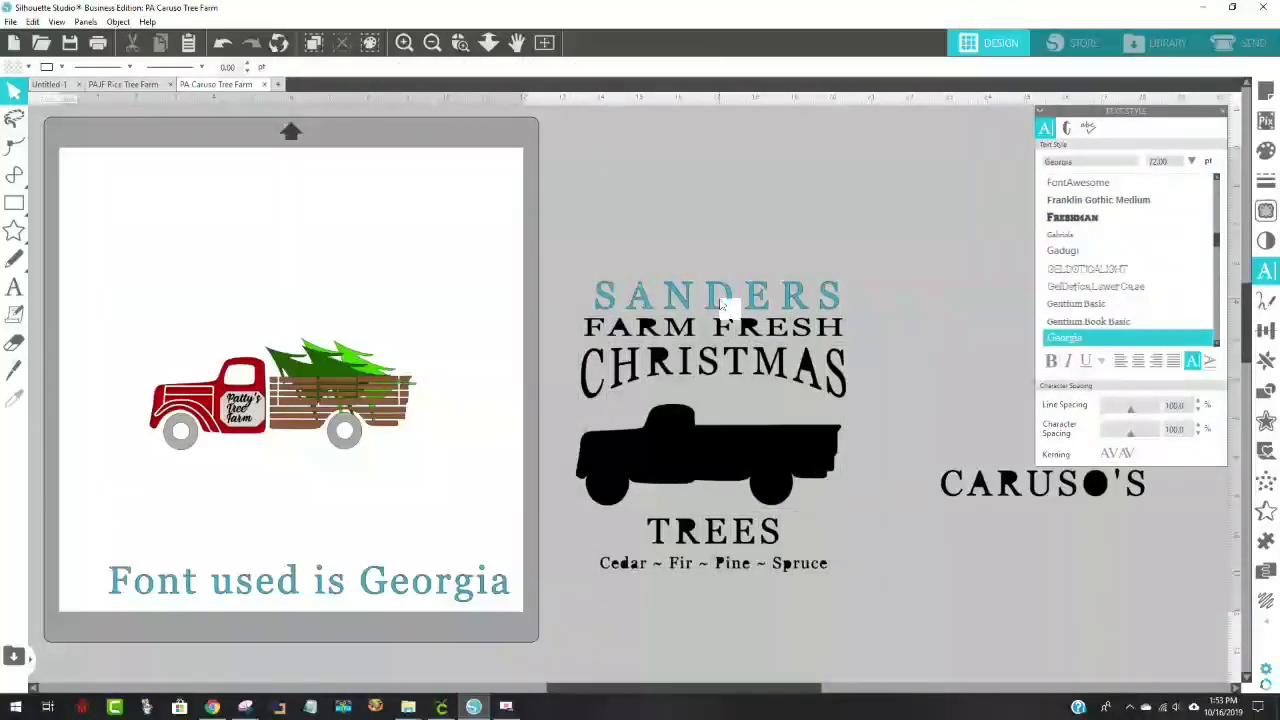
{"action": "left_click", "coordinate": [708, 290]}
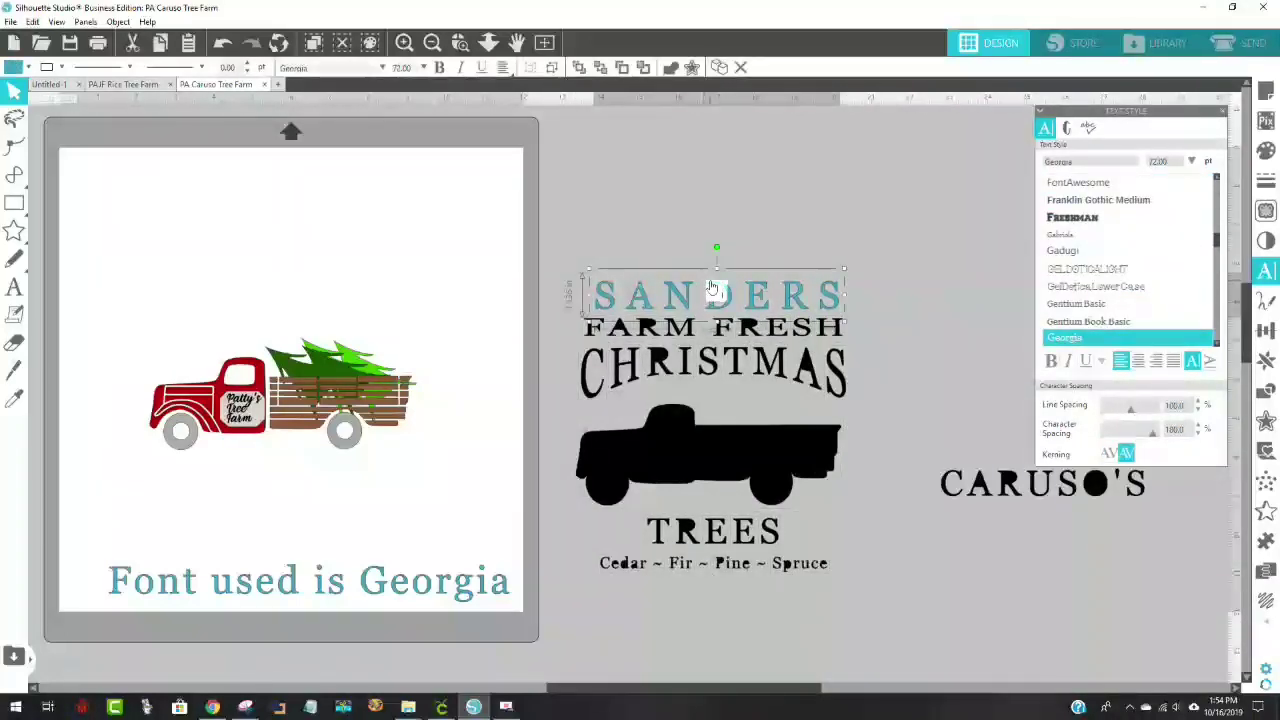
{"action": "left_click", "coordinate": [17, 69]}
{"action": "left_click", "coordinate": [14, 88]}
Combine the family name, the other black lettering and the truck silhouette into one compound path
{"action": "left_click_drag", "start_coordinate": [590, 208], "coordinate": [903, 620]}
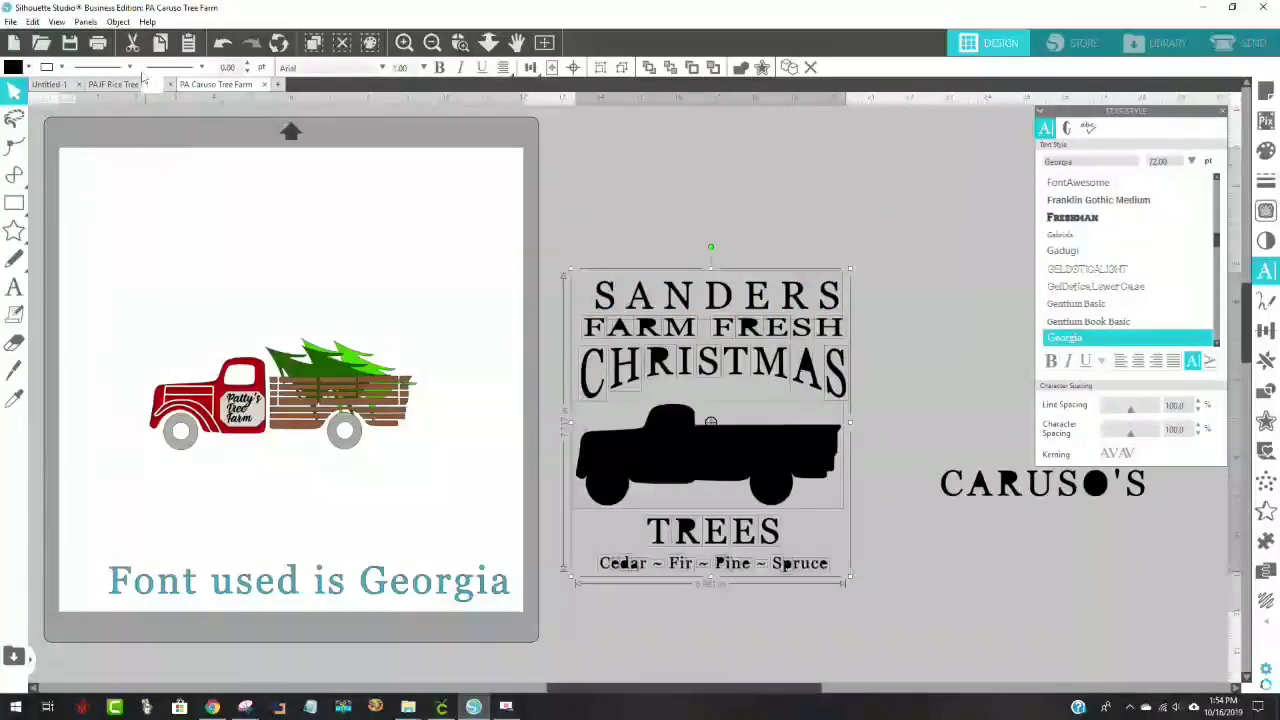
{"action": "left_click", "coordinate": [118, 21]}
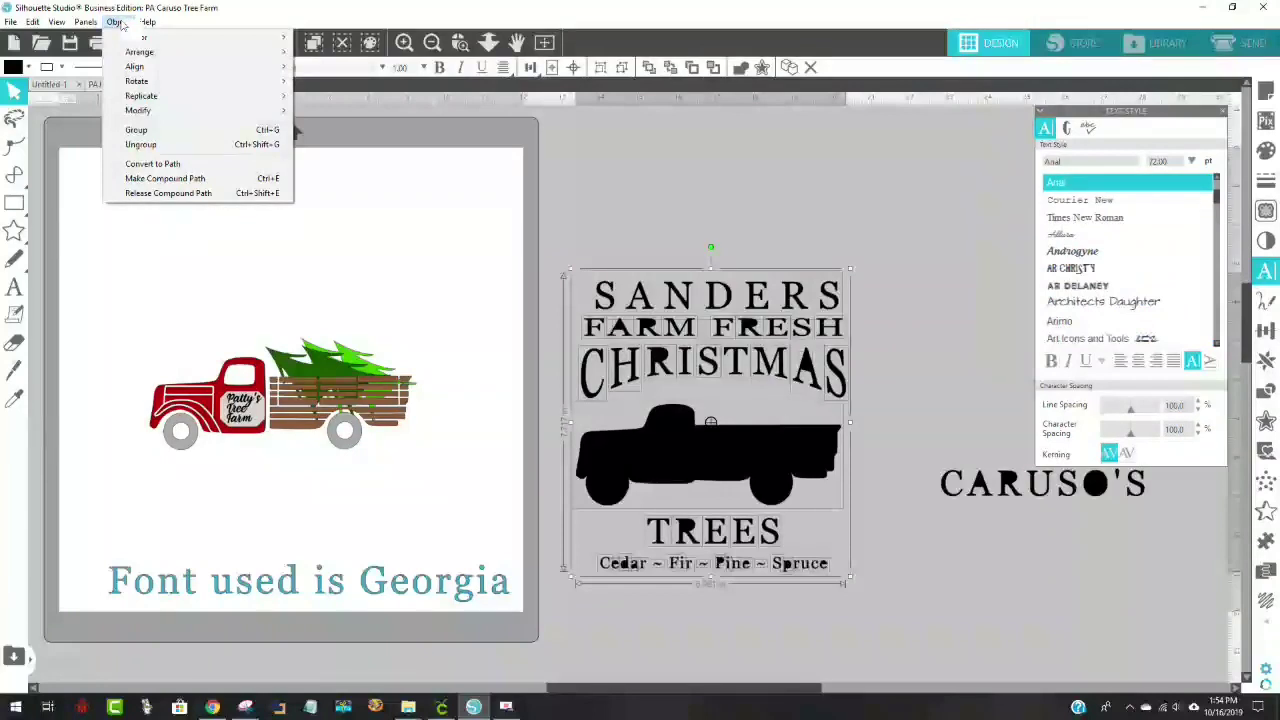
{"action": "left_click", "coordinate": [186, 184]}
{"action": "left_click", "coordinate": [930, 615]}
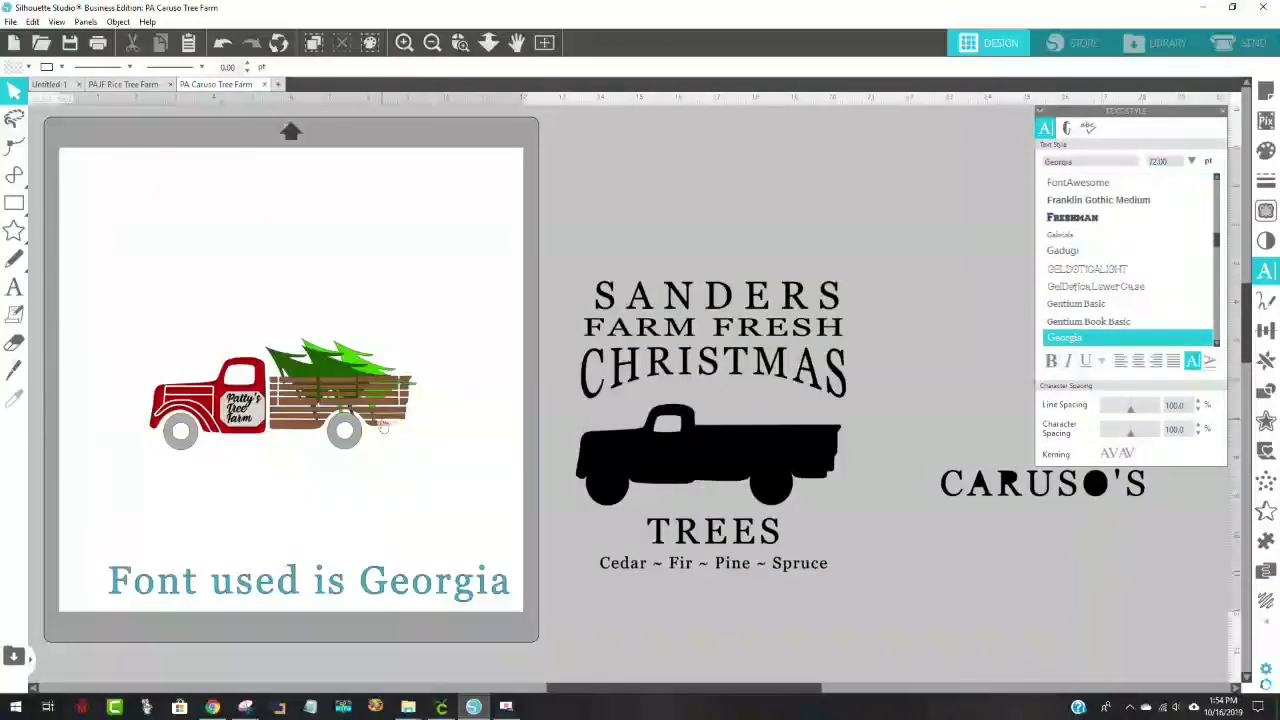
Place a horizontal guide at the wooden truck bed's top edge and move the bed and wheels down clear of the trees
{"action": "mouse_move", "coordinate": [383, 425]}
{"action": "left_mouse_down"}
{"action": "mouse_move", "coordinate": [413, 280]}
{"action": "mouse_move", "coordinate": [390, 350]}
{"action": "mouse_move", "coordinate": [388, 437]}
{"action": "mouse_move", "coordinate": [388, 423]}
{"action": "left_mouse_up"}
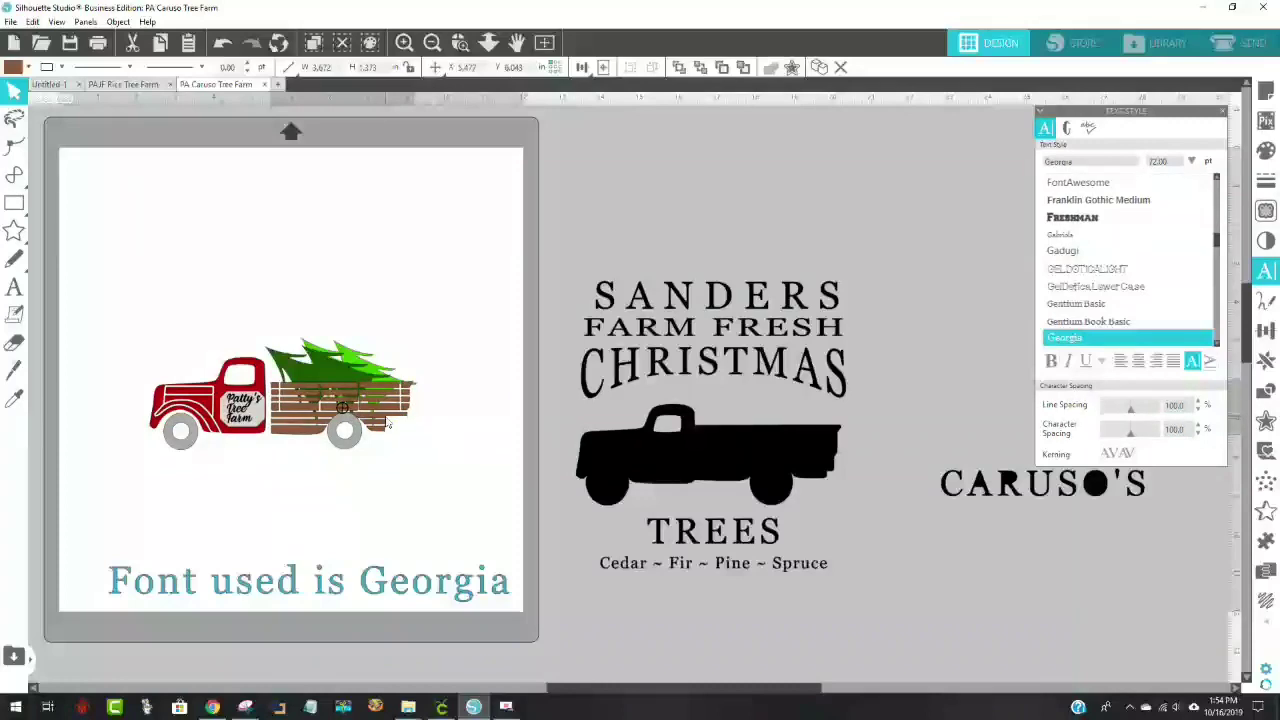
{"action": "left_click_drag", "start_coordinate": [388, 423], "coordinate": [386, 420]}
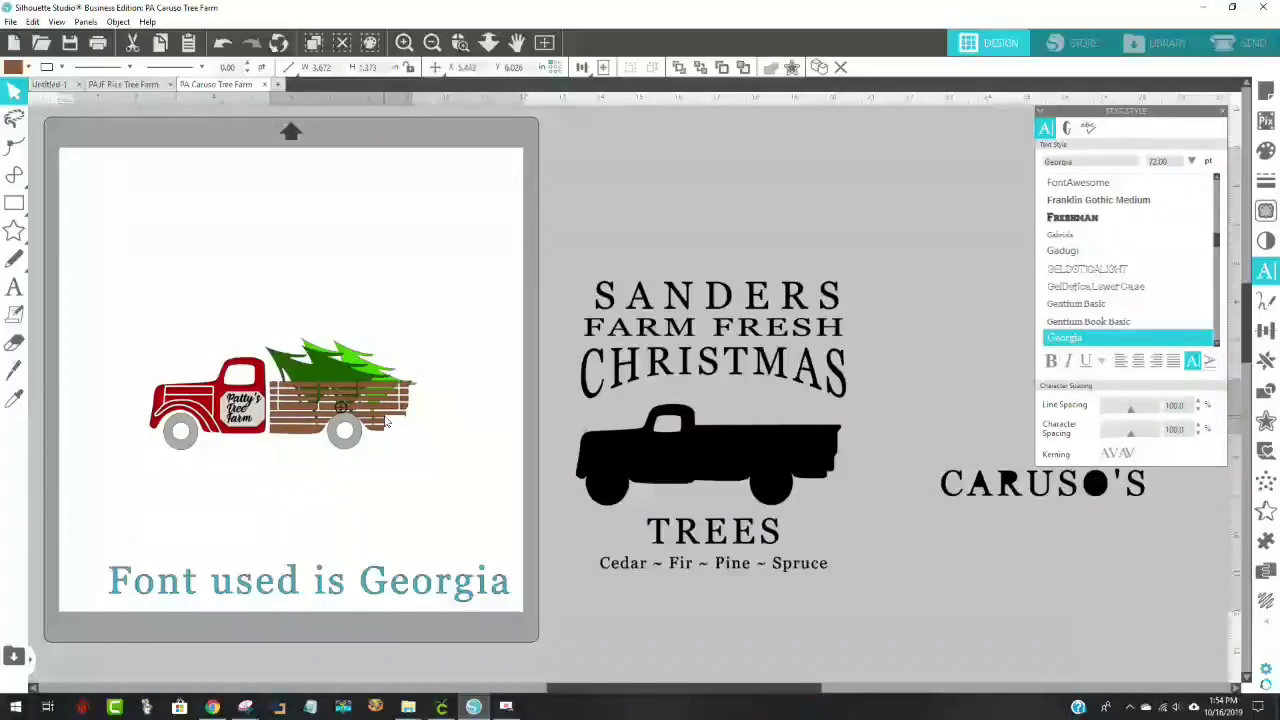
{"action": "left_click", "coordinate": [400, 300]}
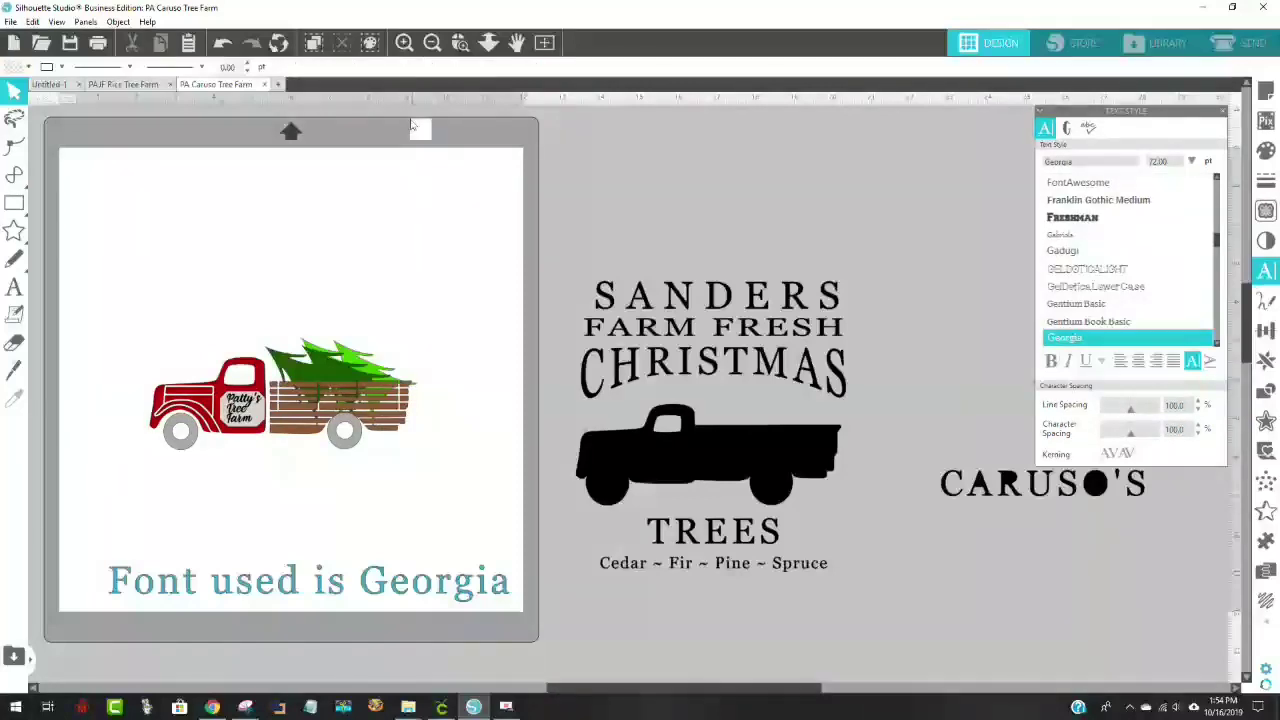
{"action": "left_click_drag", "start_coordinate": [380, 100], "coordinate": [347, 550]}
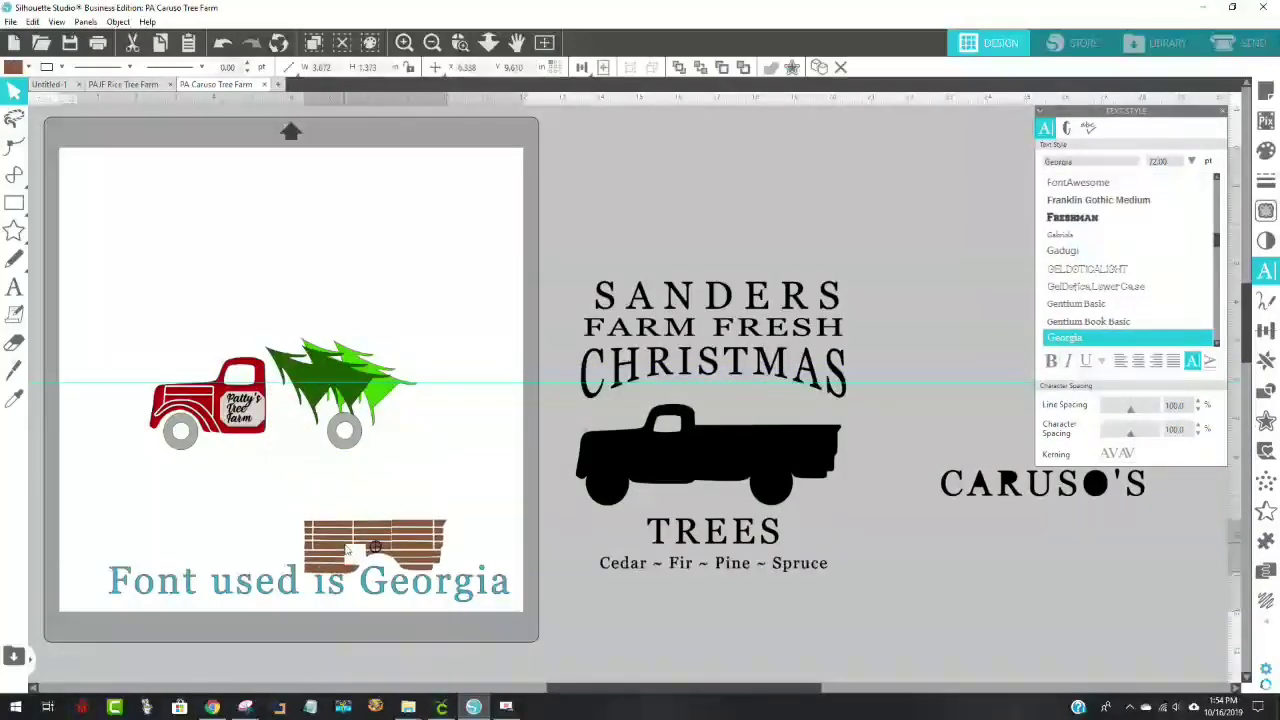
{"action": "left_click", "coordinate": [265, 540]}
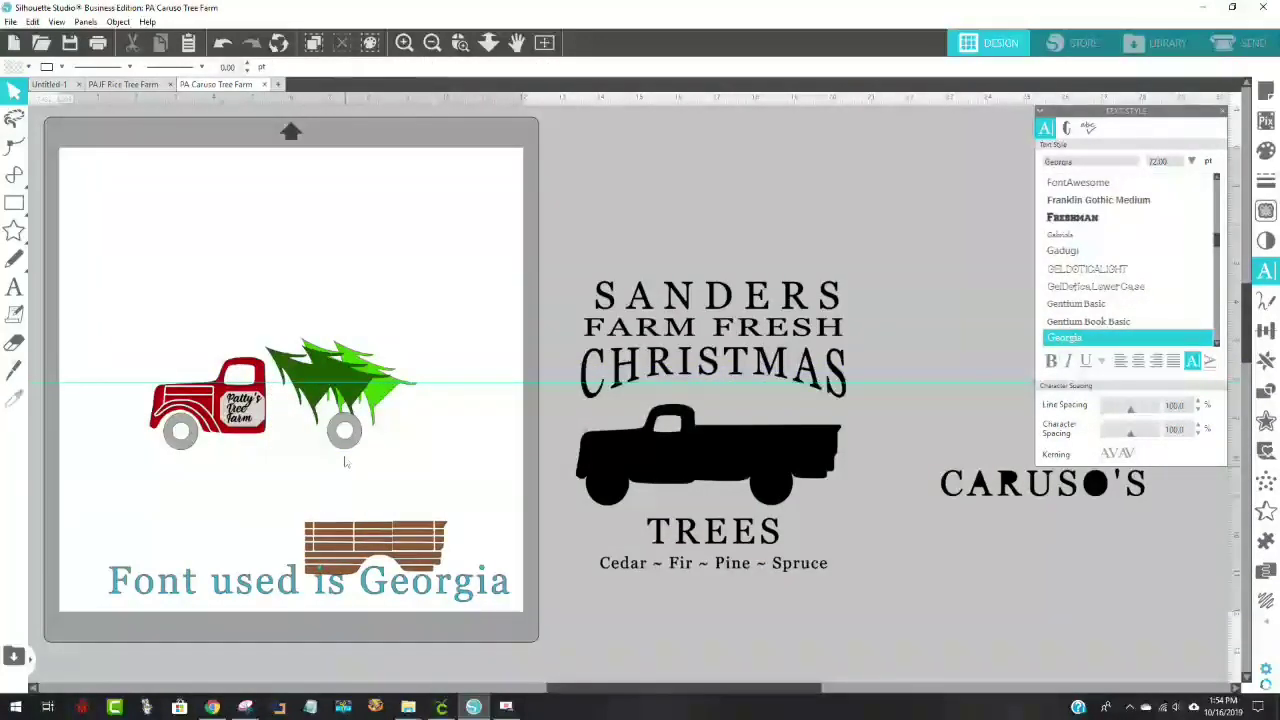
{"action": "left_click_drag", "start_coordinate": [345, 450], "coordinate": [345, 487]}
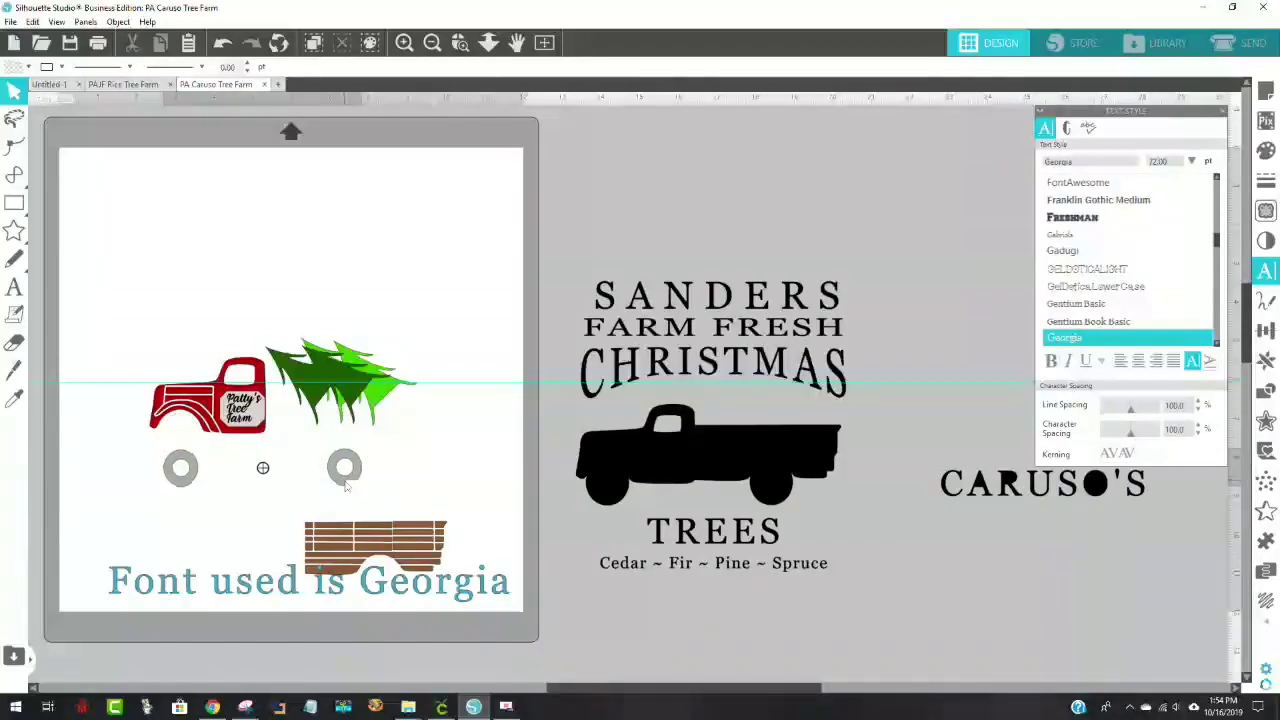
Cut the green trees with the Knife along the horizontal guide and delete the part below it
{"action": "left_click", "coordinate": [14, 371]}
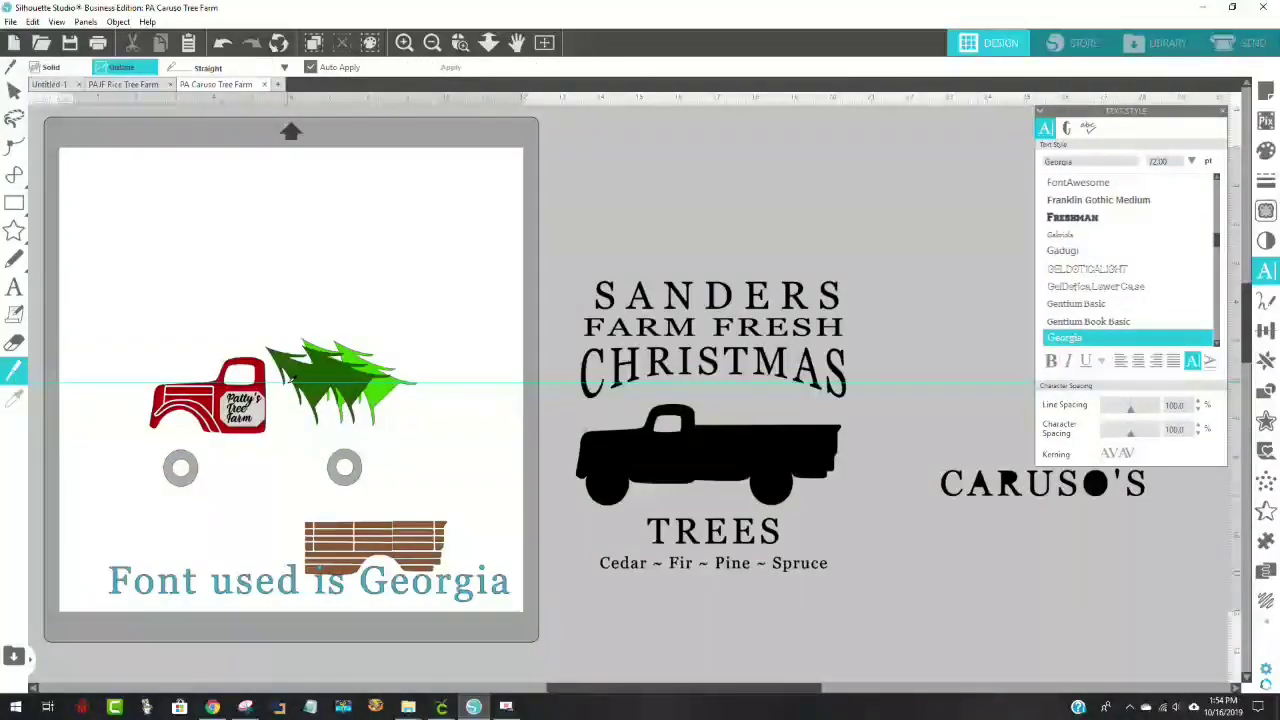
{"action": "left_click_drag", "start_coordinate": [322, 383], "coordinate": [333, 430]}
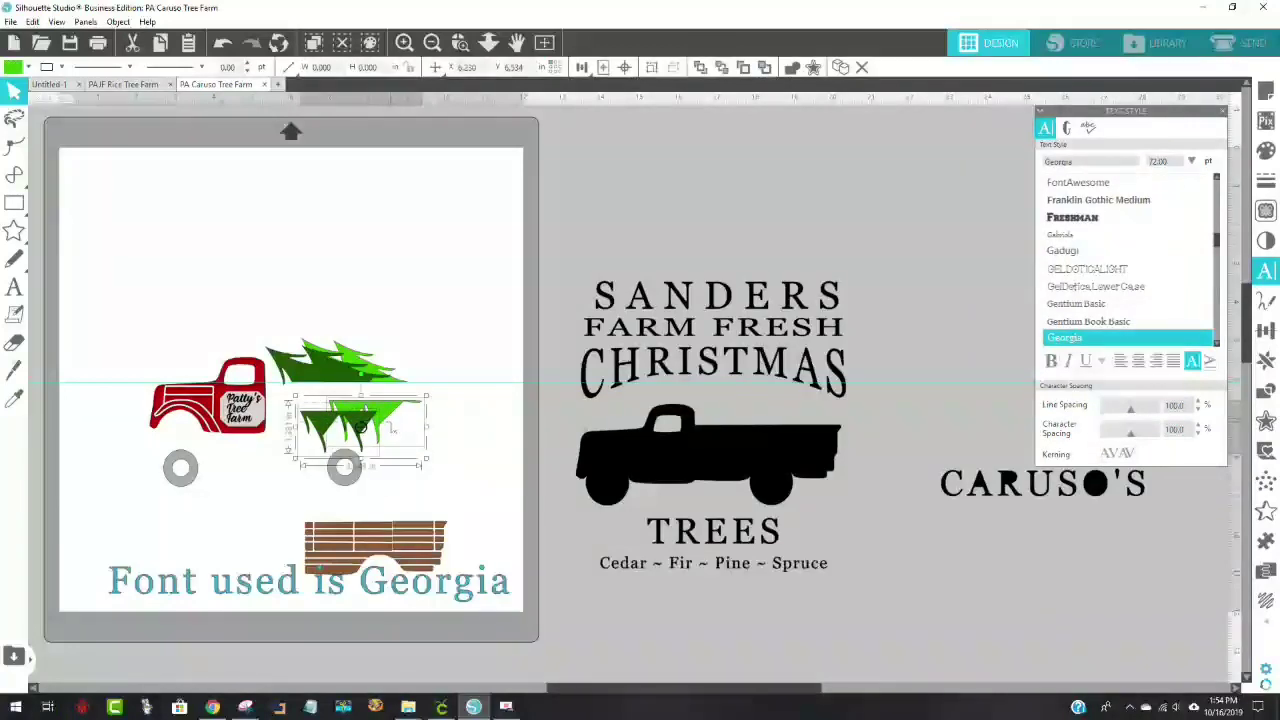
{"action": "key", "text": "Delete"}
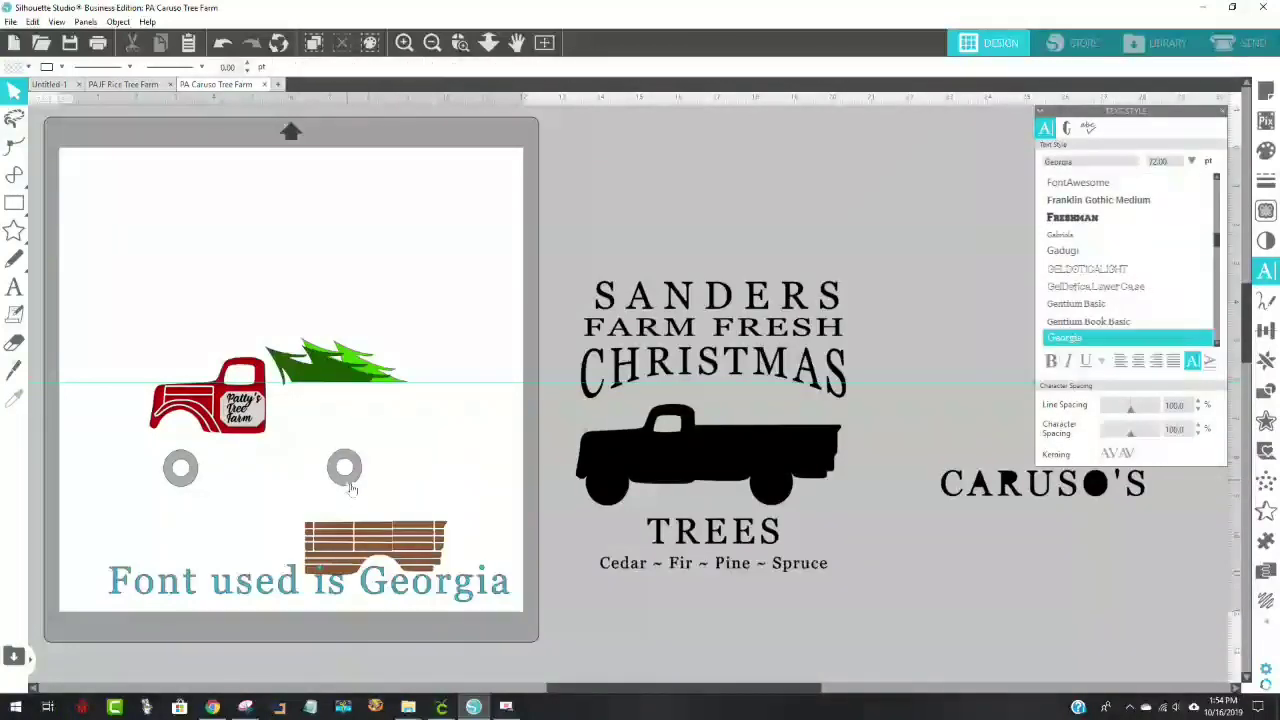
Move the wooden bed and wheels back onto the truck and place the black lettering with silhouette over it
{"action": "left_click_drag", "start_coordinate": [363, 528], "coordinate": [316, 399]}
{"action": "left_click_drag", "start_coordinate": [340, 452], "coordinate": [331, 426]}
{"action": "left_click_drag", "start_coordinate": [671, 439], "coordinate": [225, 390]}
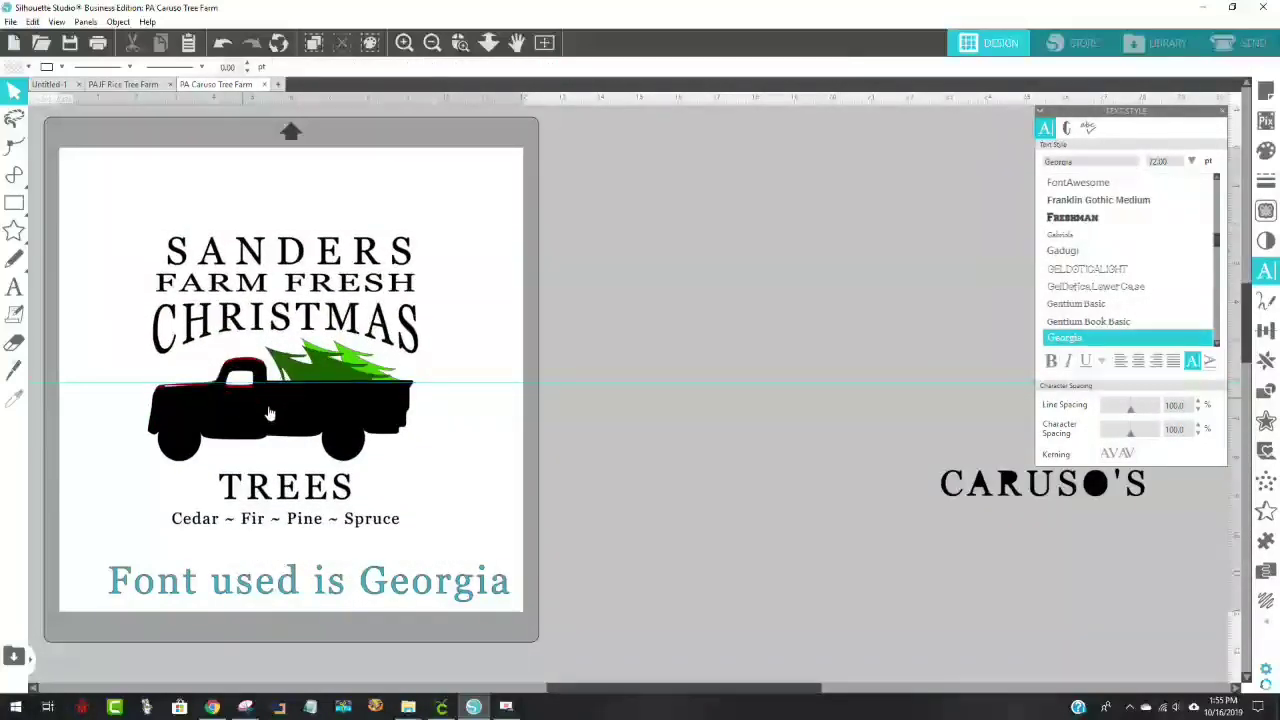
Send the black lettering and silhouette to the back and nudge them to line up behind the coloured truck
{"action": "right_click", "coordinate": [390, 420]}
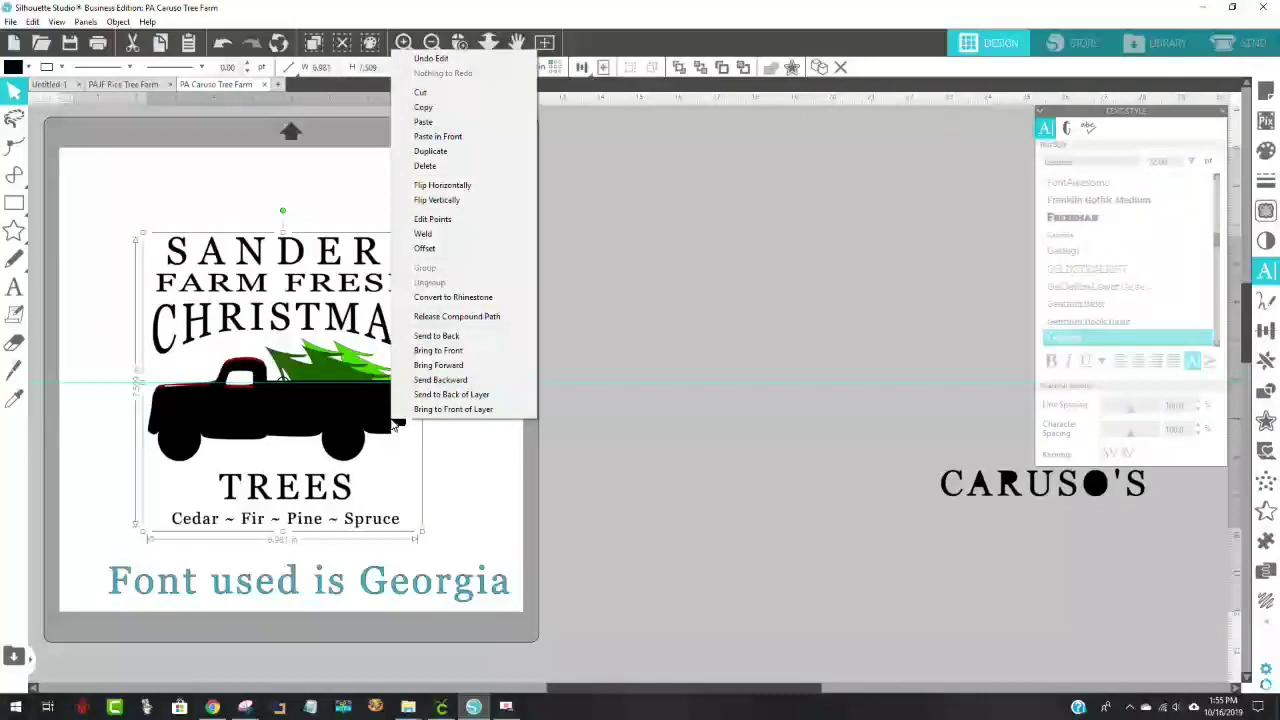
{"action": "left_click", "coordinate": [452, 337]}
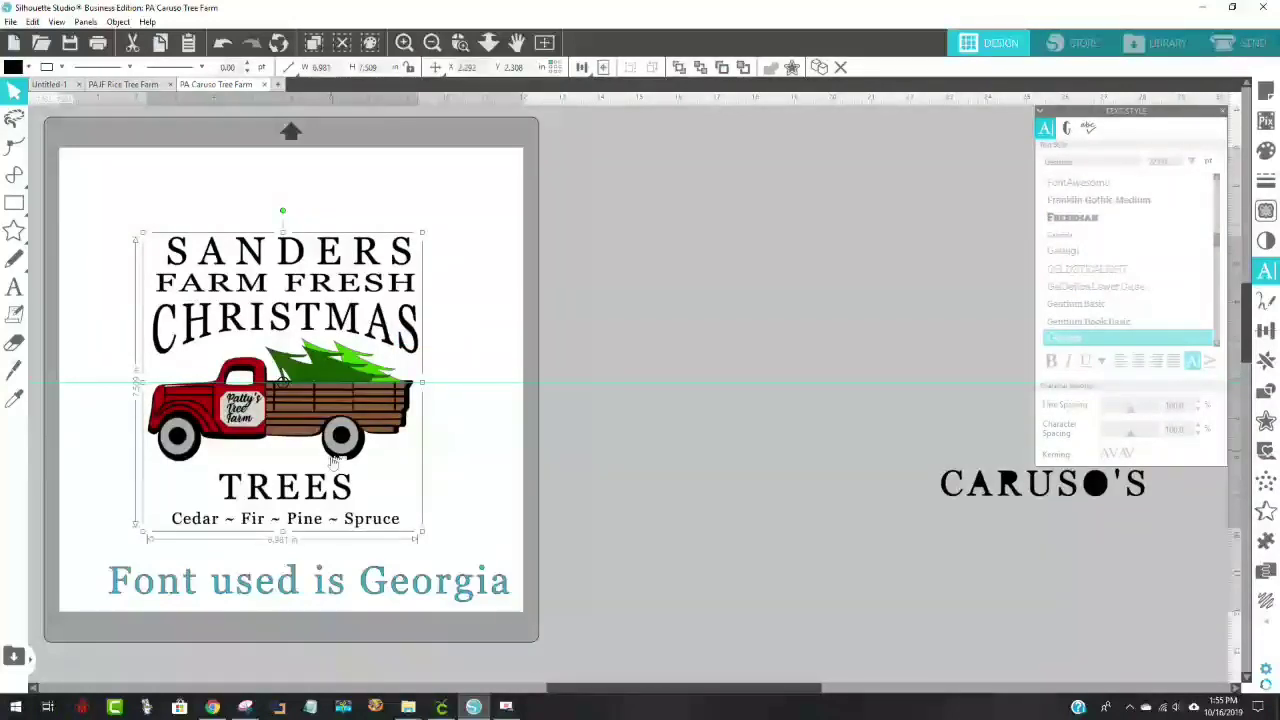
{"action": "left_click_drag", "start_coordinate": [360, 459], "coordinate": [358, 452]}
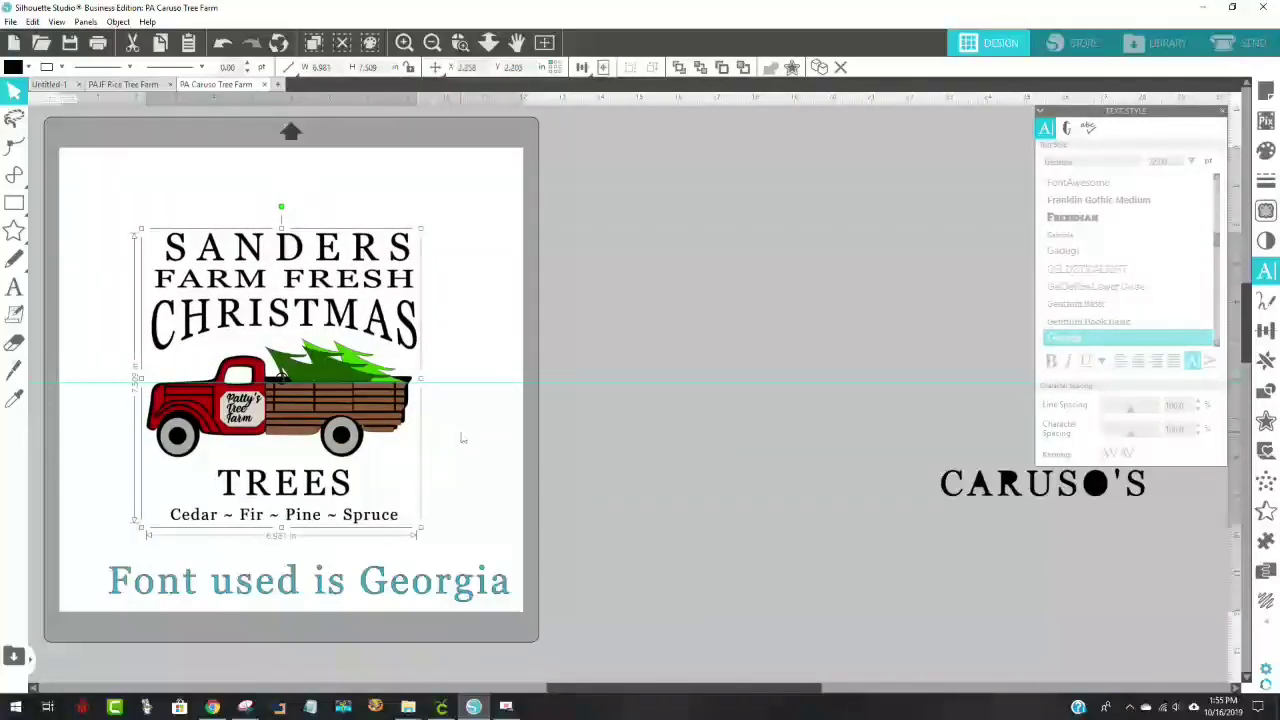
{"action": "key", "text": "Down"}
{"action": "key", "text": "Down"}
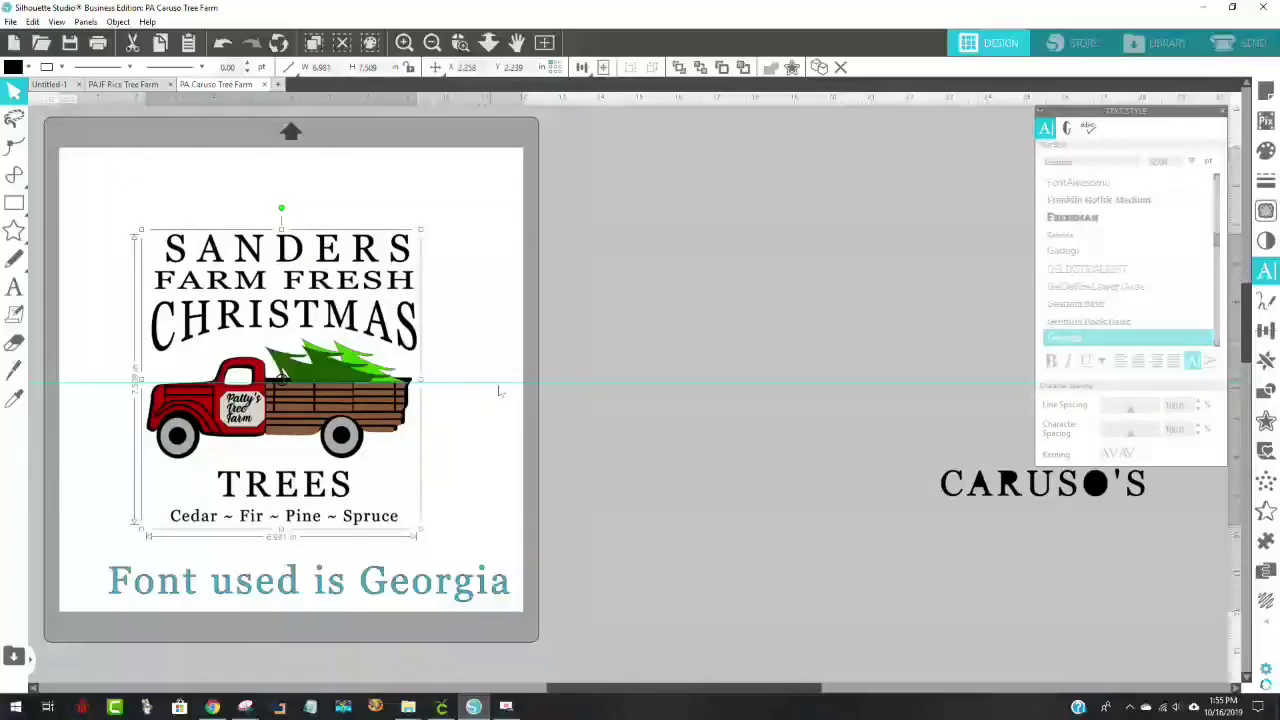